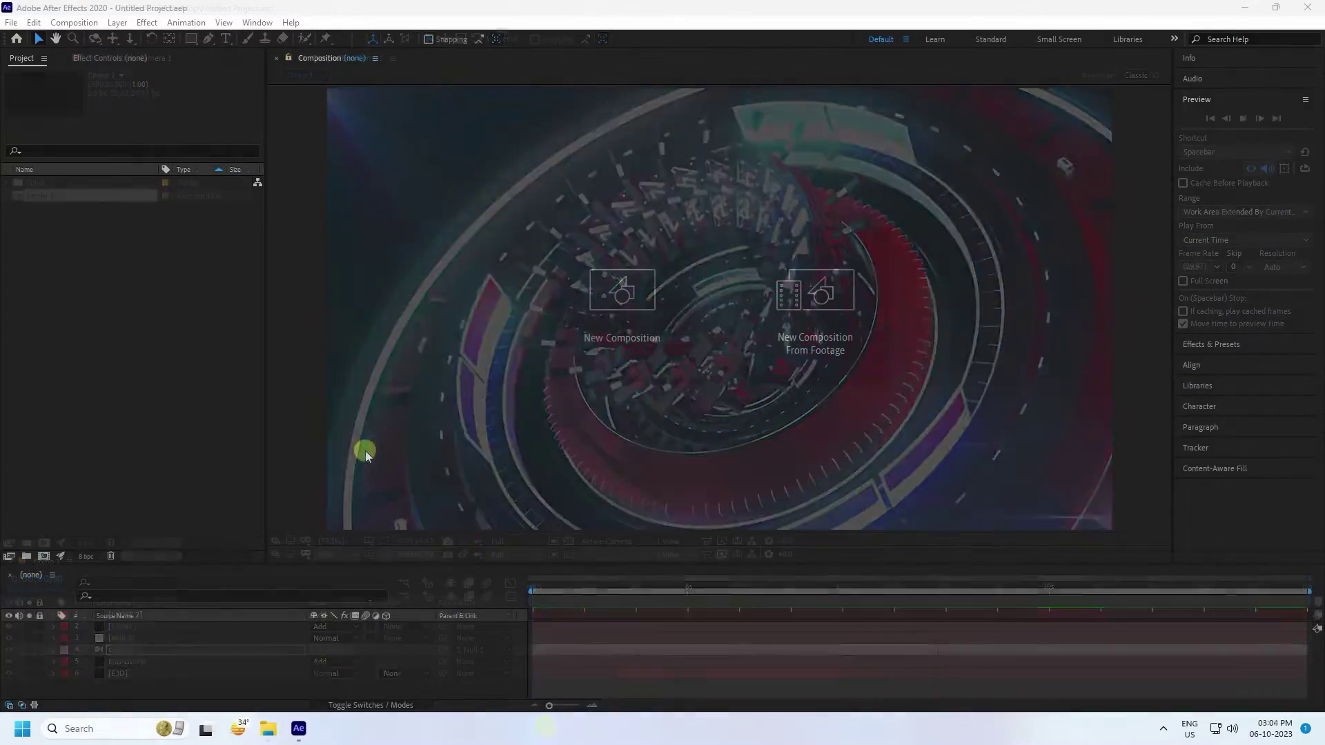
# Step: Create a 1920 × 1080 composition at 29.97 fps lasting 30 seconds, and add a solid named E3D to it
pyautogui.click(614, 346)
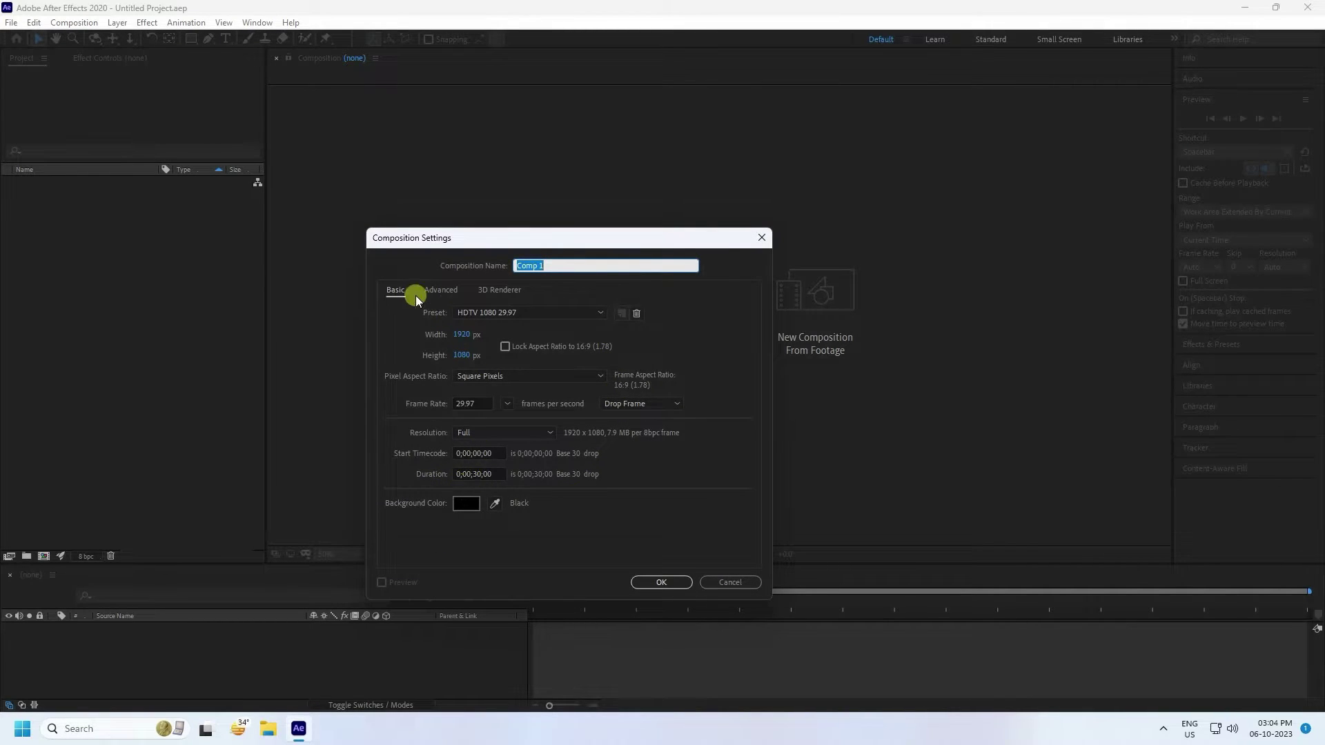
pyautogui.click(649, 584)
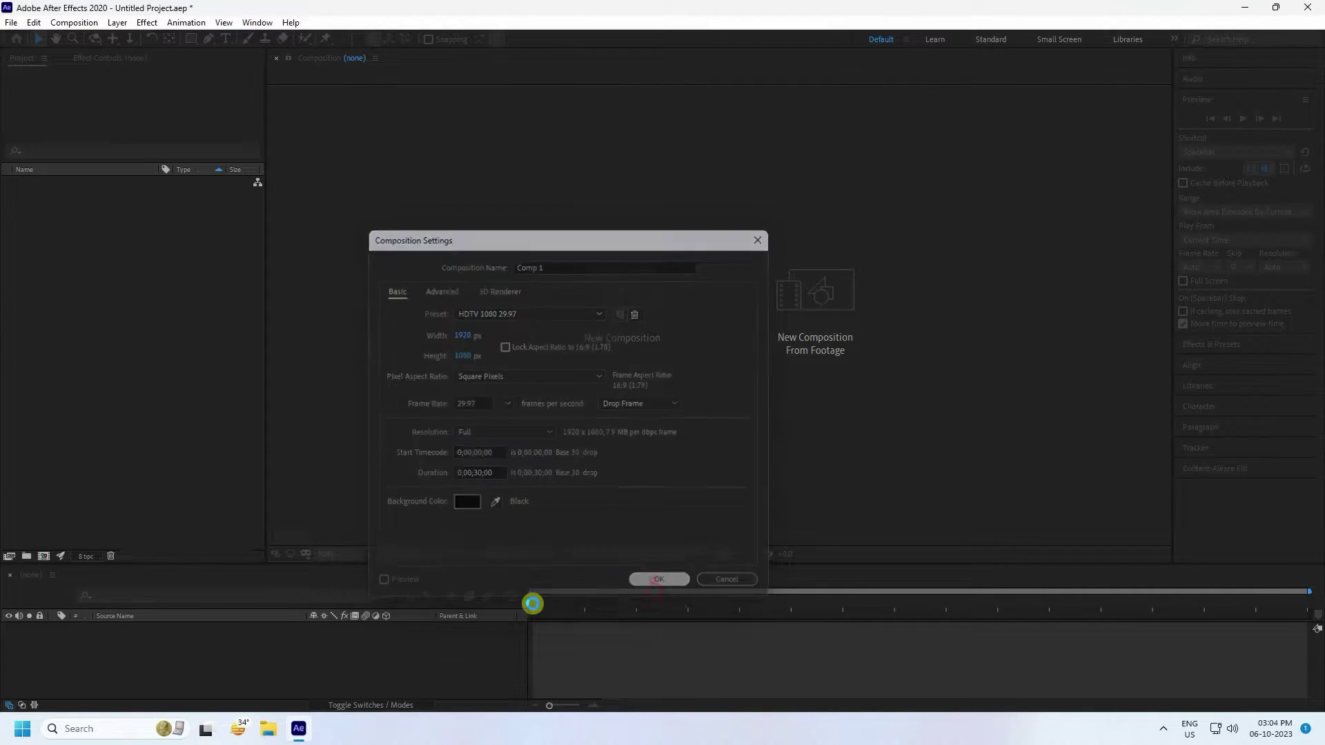
pyautogui.rightClick(287, 654)
pyautogui.click(243, 615)
pyautogui.rightClick(202, 641)
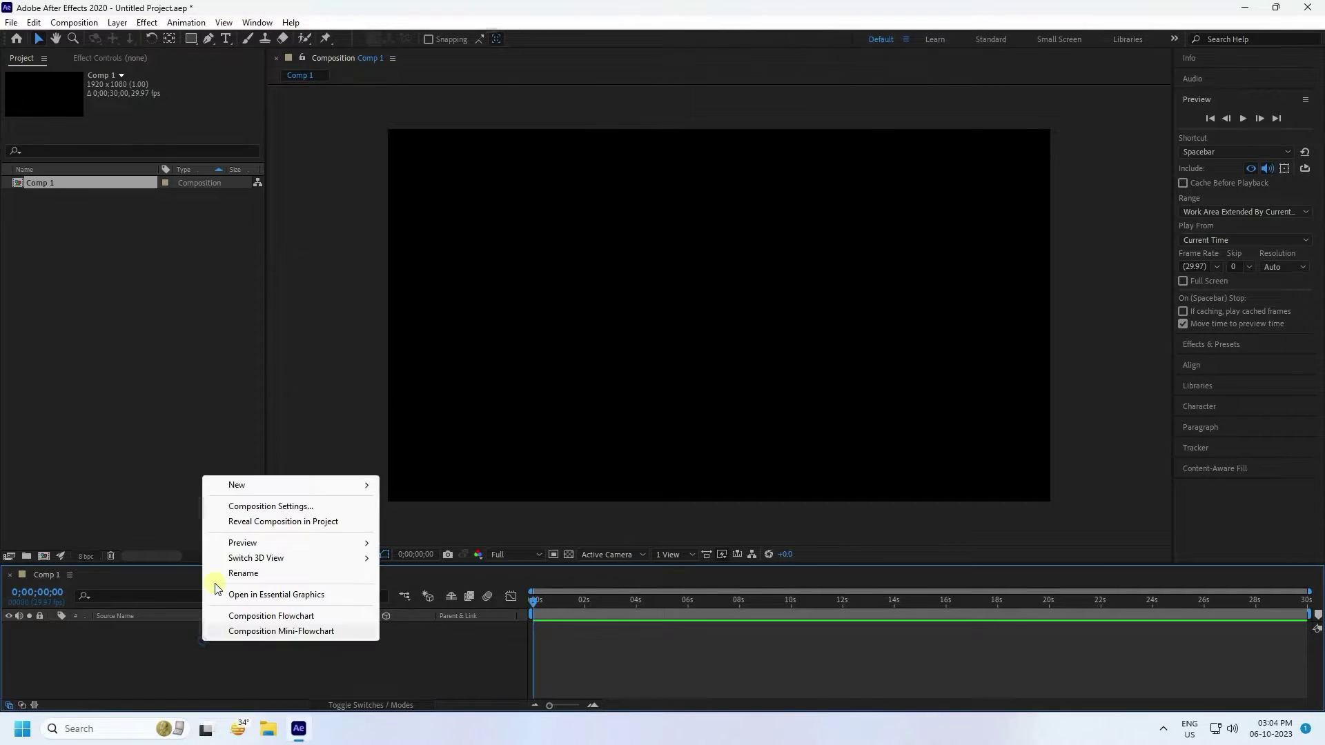
pyautogui.click(237, 484)
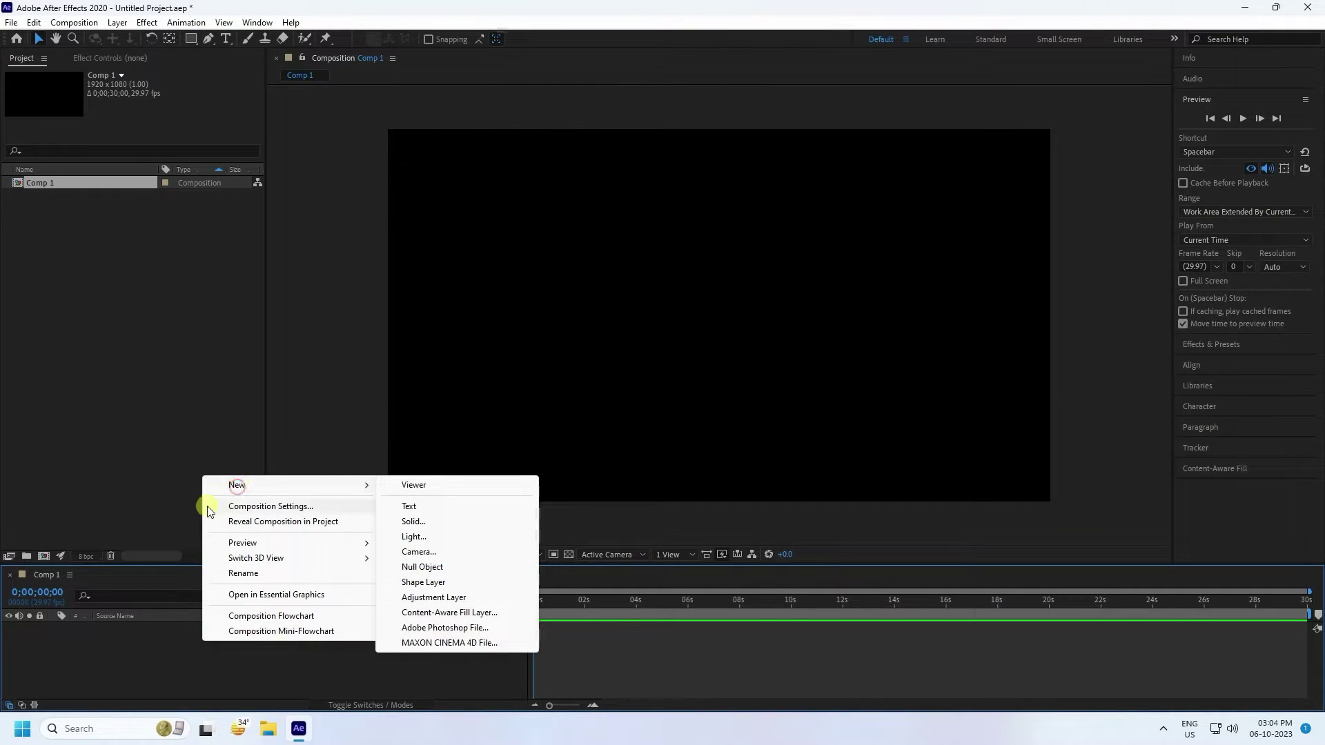
pyautogui.click(407, 522)
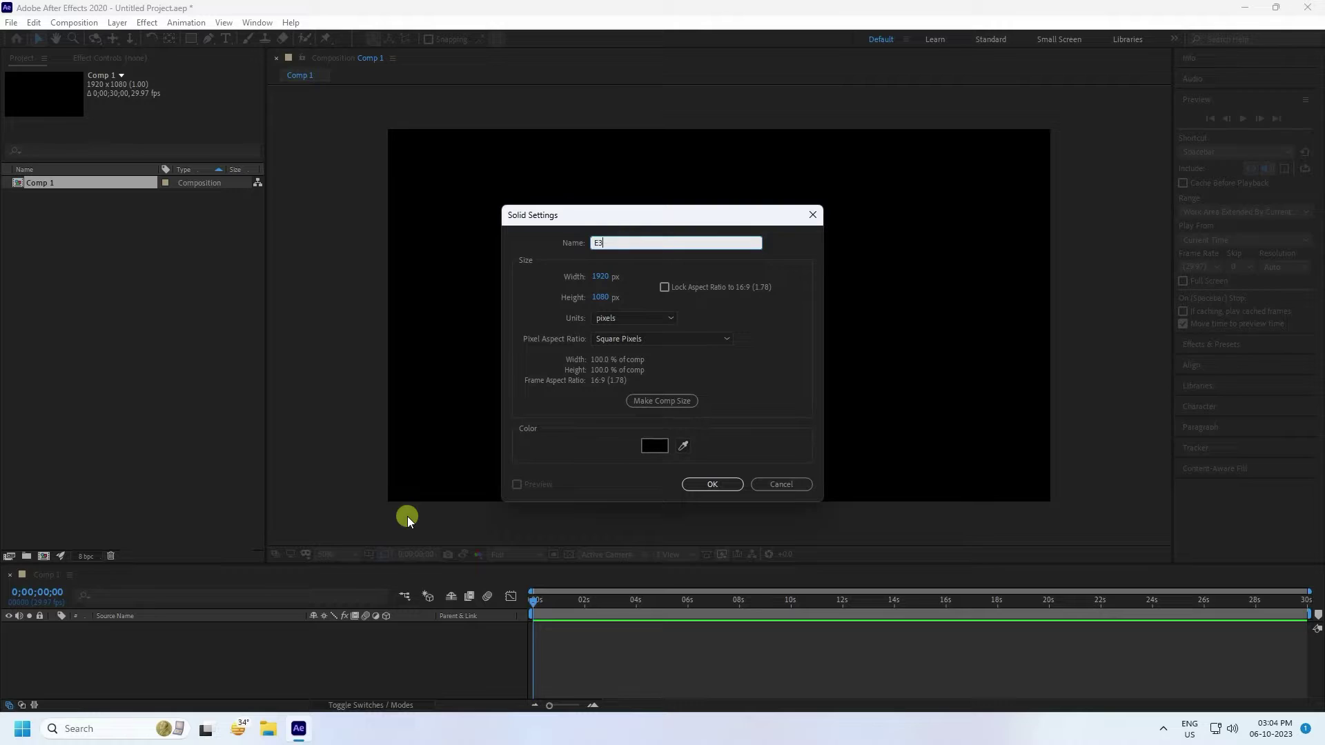
pyautogui.click(695, 486)
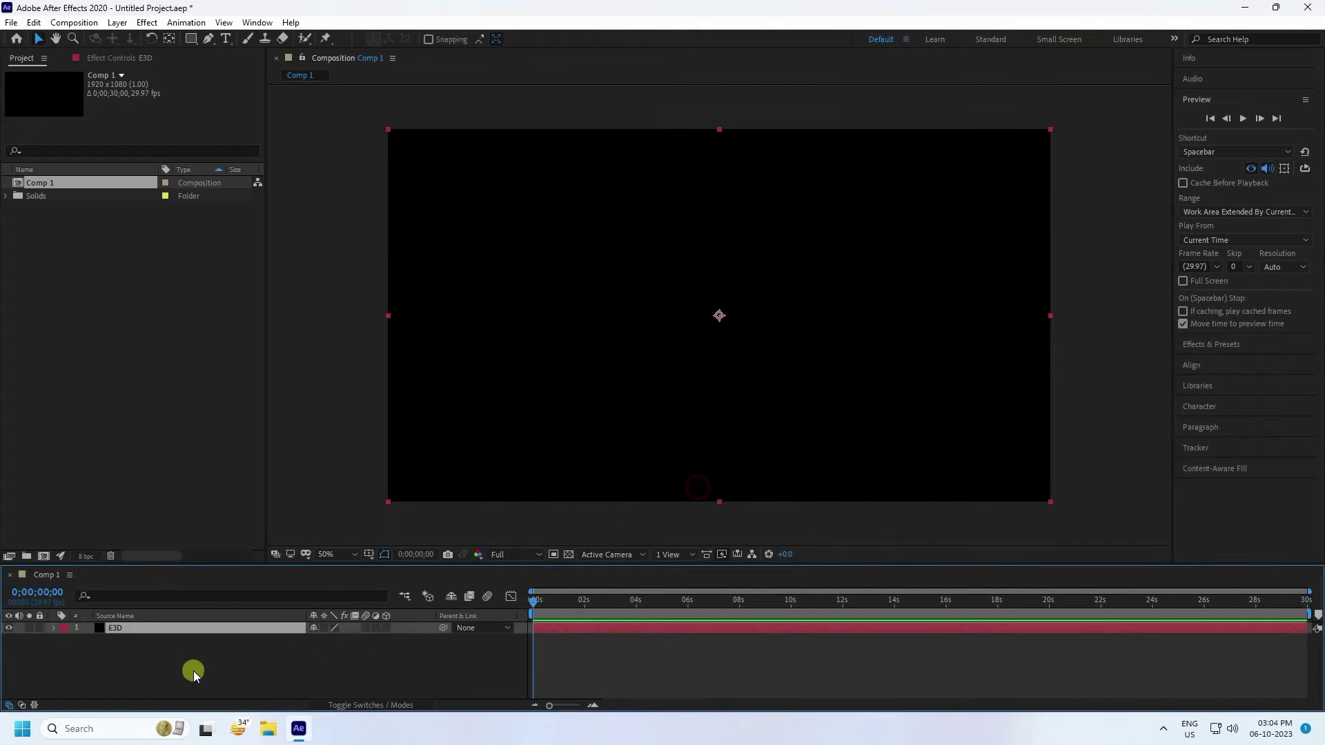
# Step: Apply the Video Copilot Element effect to the E3D solid and open its Scene Setup
pyautogui.click(146, 23)
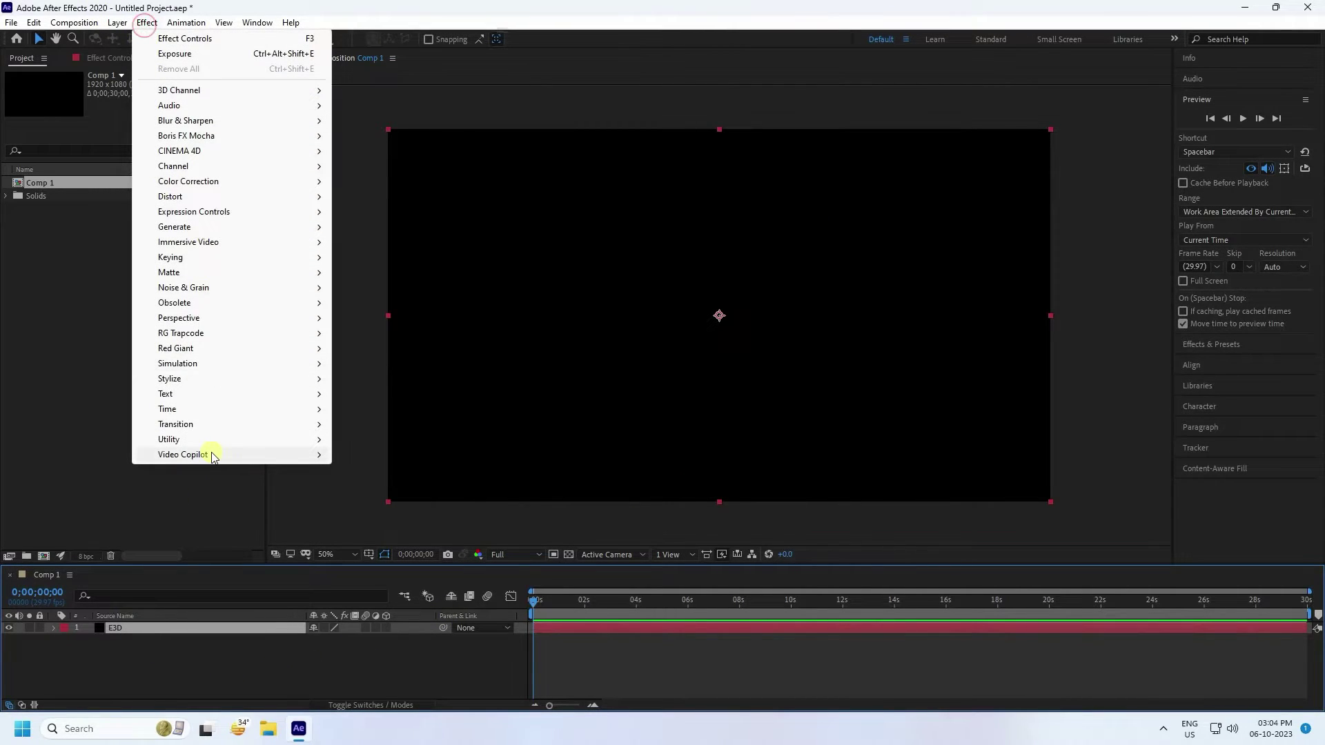
pyautogui.moveTo(316, 454)
pyautogui.click(358, 455)
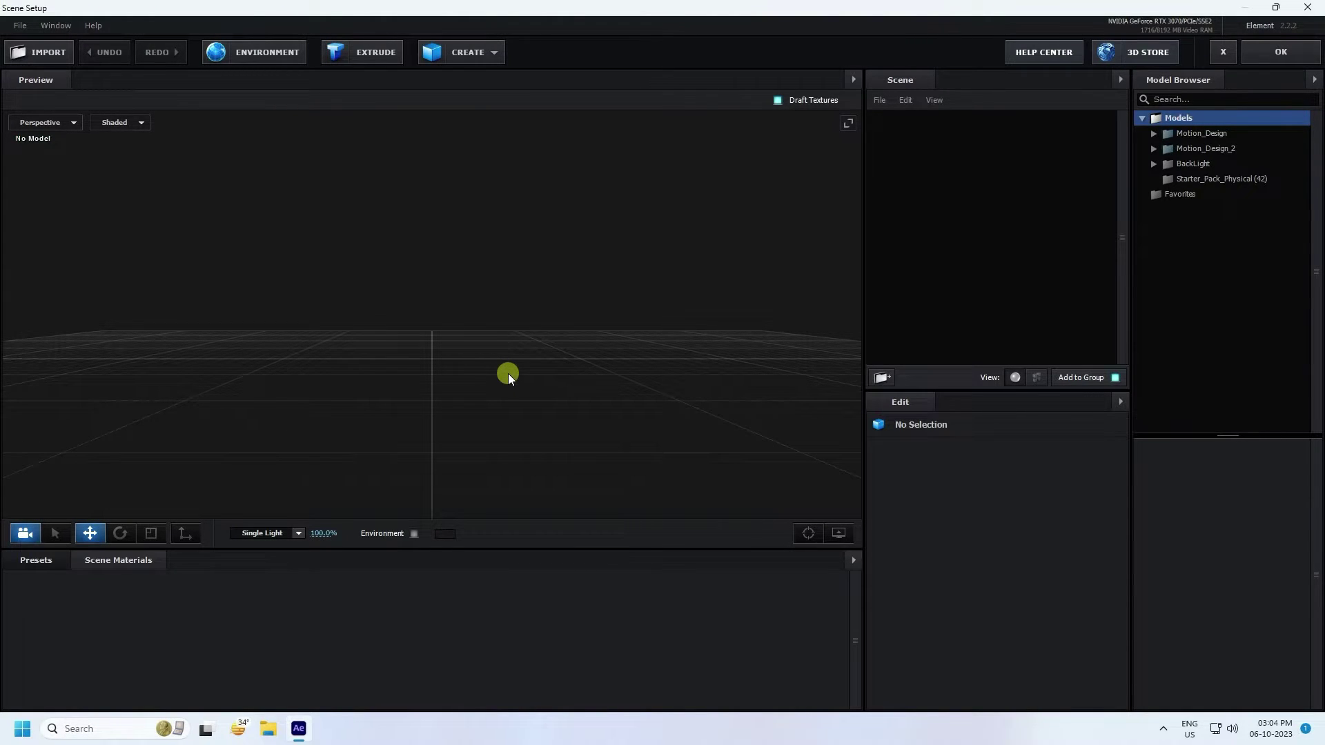
# Step: Add the Mech_Assortment_21 model from the Mech category of Motion_Design_2 to the scene
pyautogui.doubleClick(1219, 146)
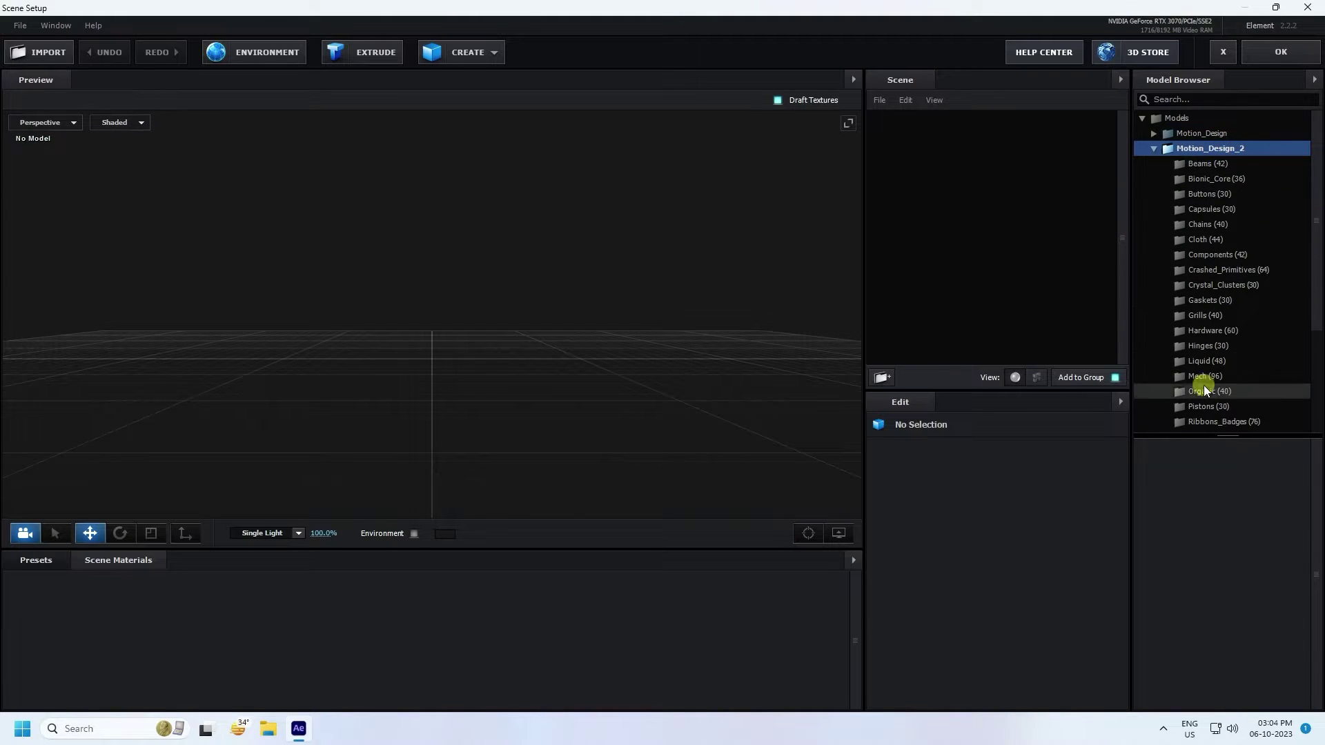
pyautogui.scroll(-3, 1201, 379)
pyautogui.click(1203, 279)
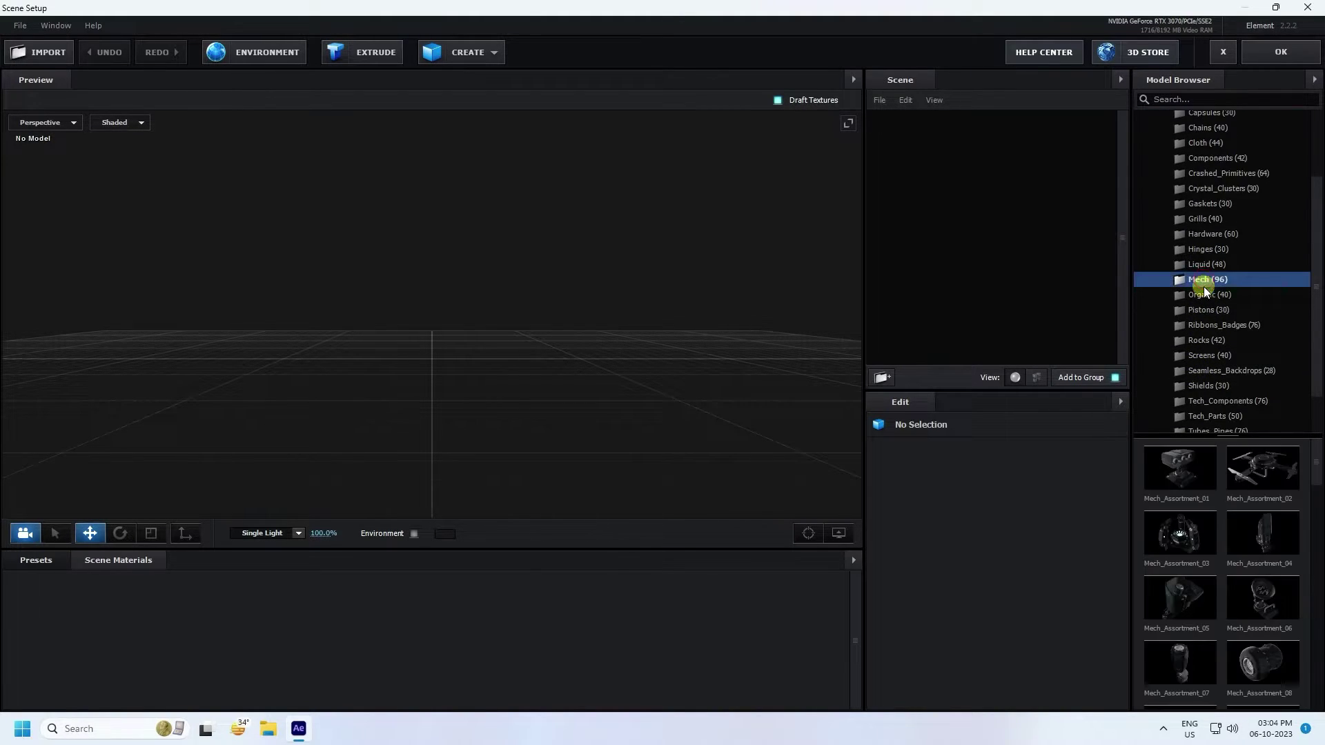
pyautogui.scroll(-5, 1210, 589)
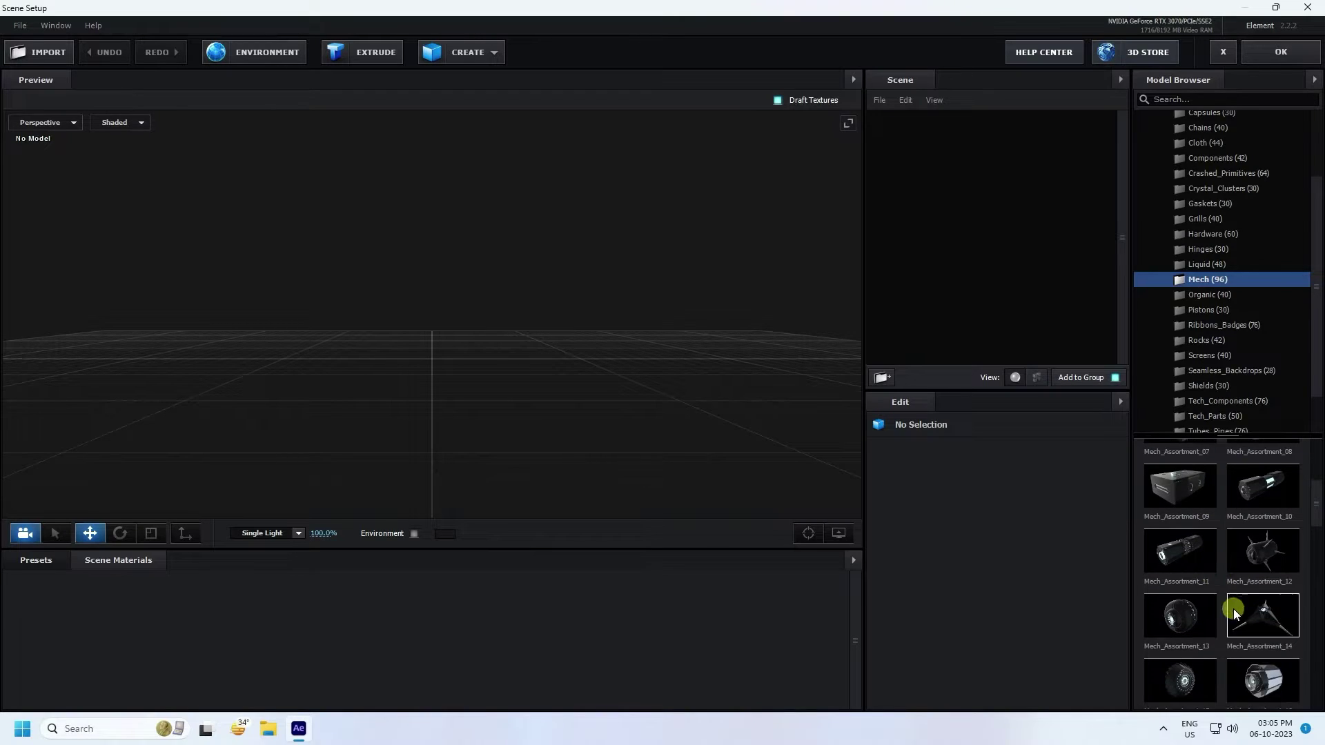
pyautogui.scroll(-4, 1214, 587)
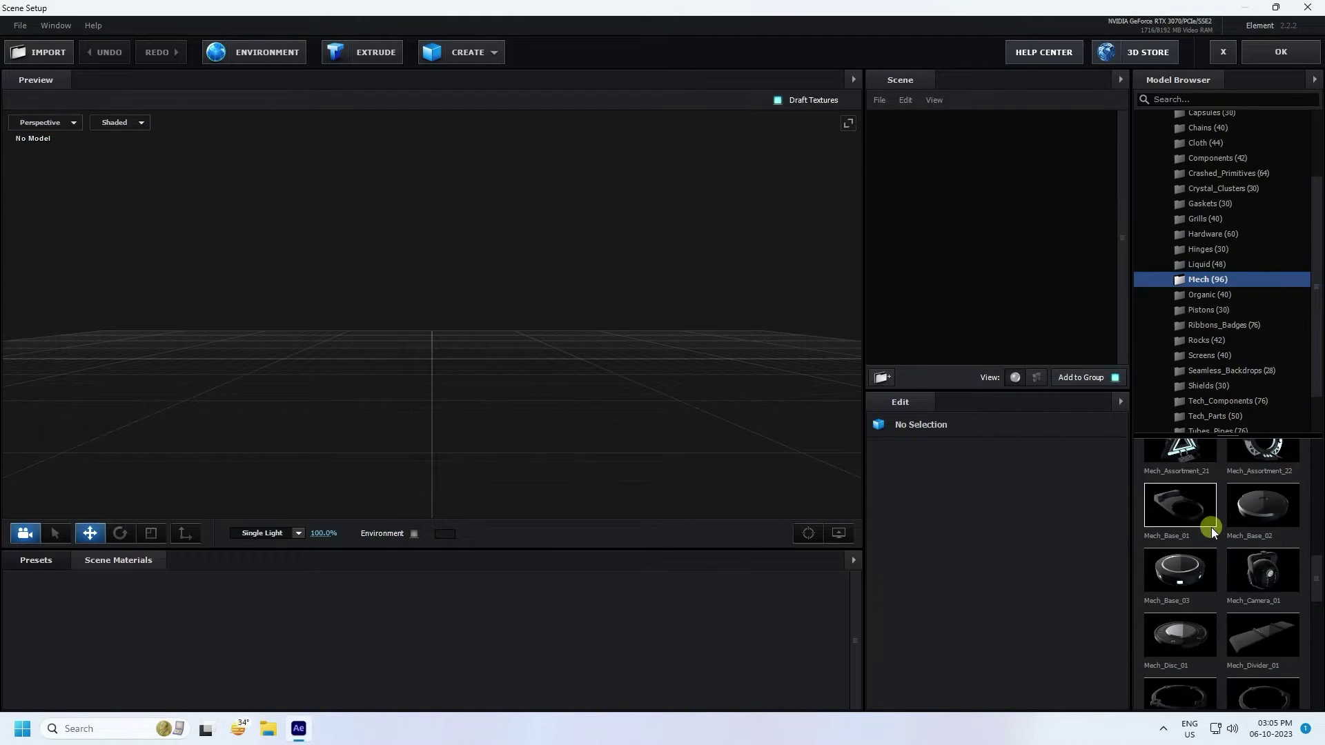
pyautogui.scroll(1, 1211, 572)
pyautogui.click(1181, 539)
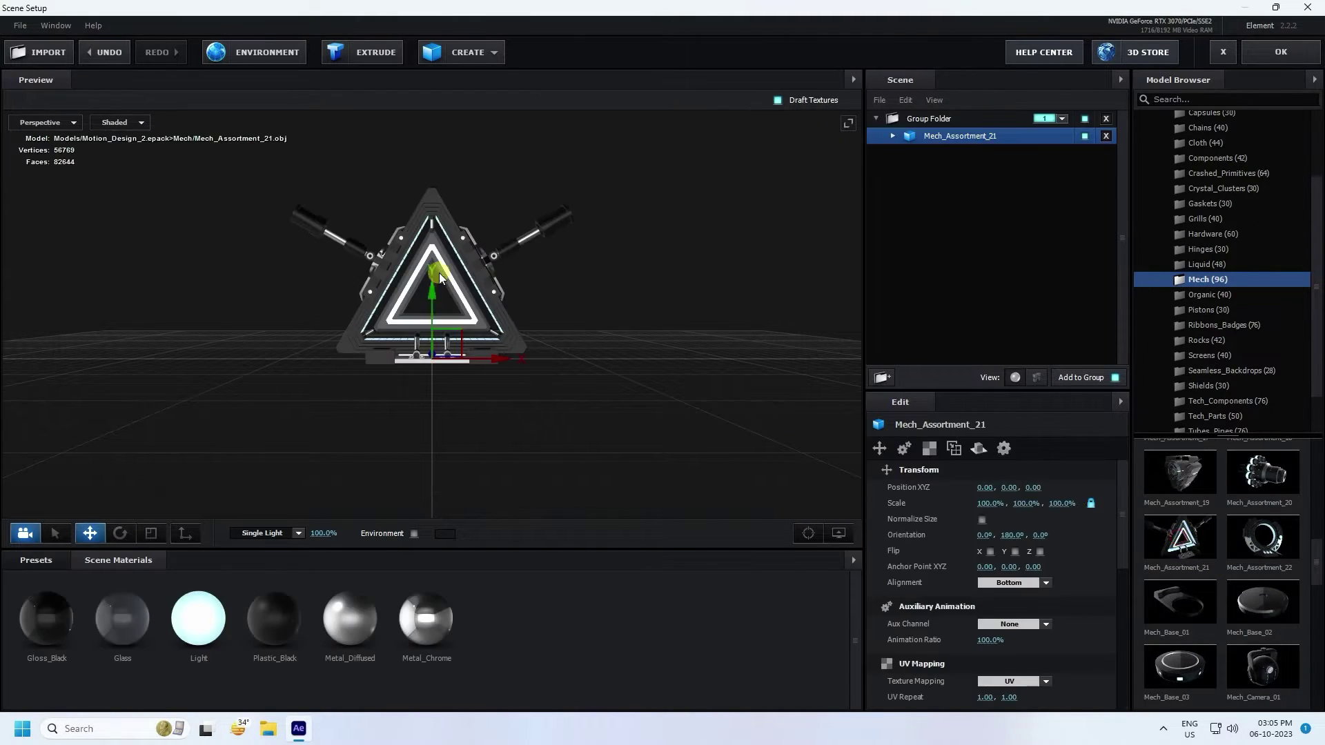
# Step: Set the Metal_Chrome material's reflectivity color to red with RGB 255, 40, 40
pyautogui.moveTo(437, 269); pyautogui.dragTo(495, 387)
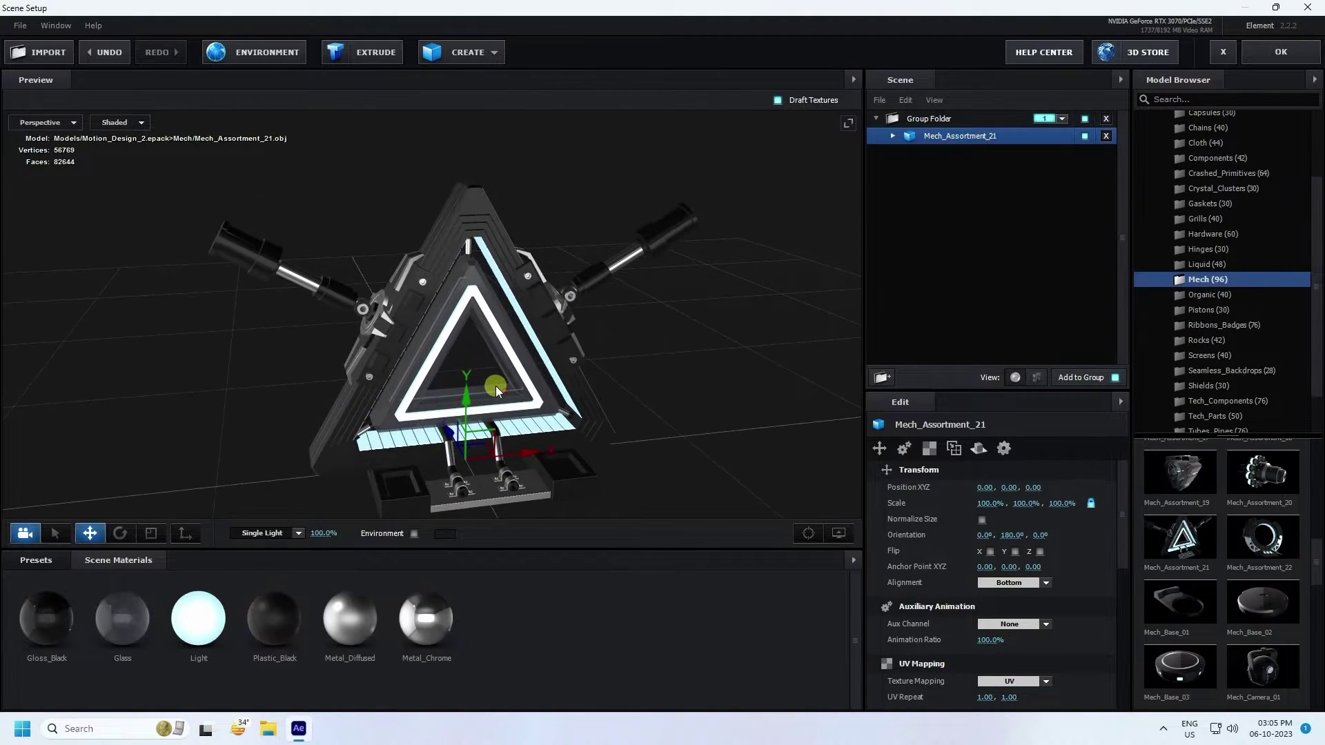
pyautogui.scroll(3, 625, 269)
pyautogui.scroll(1, 557, 314)
pyautogui.click(436, 621)
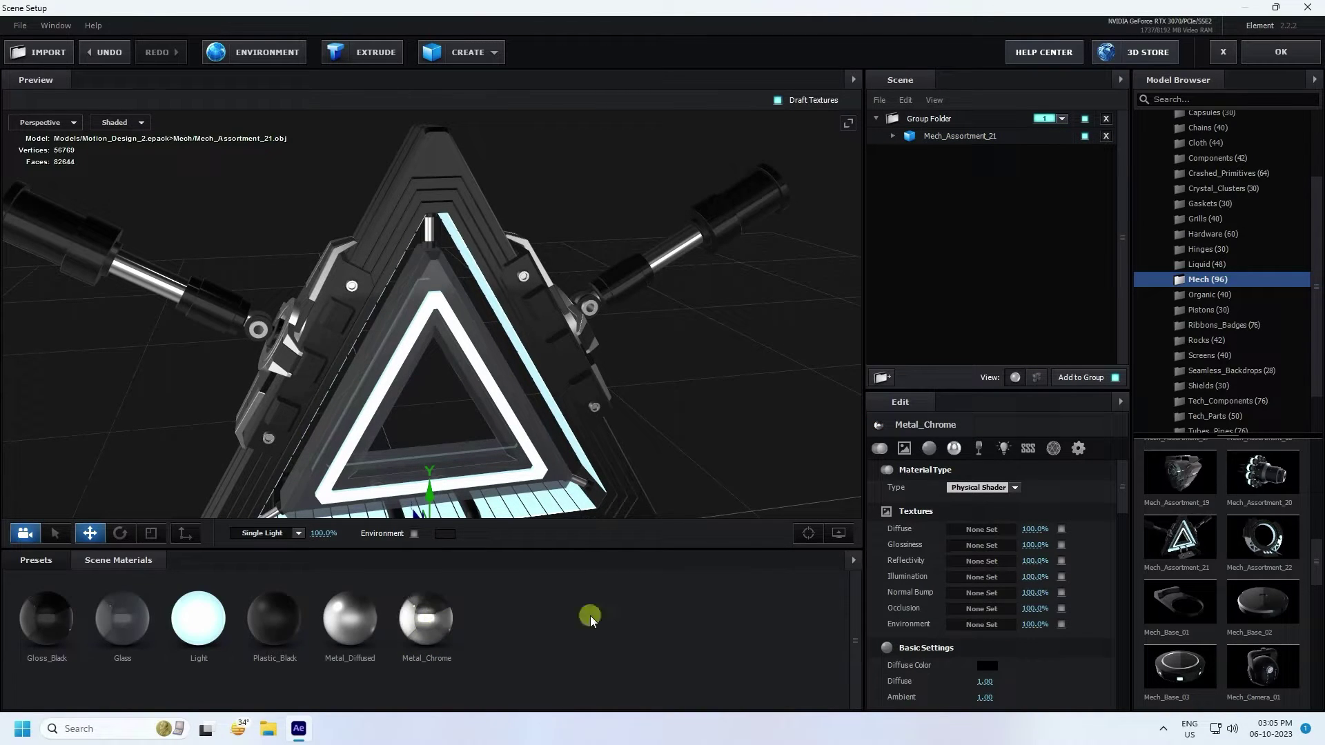
pyautogui.scroll(-3, 917, 554)
pyautogui.scroll(-3, 919, 559)
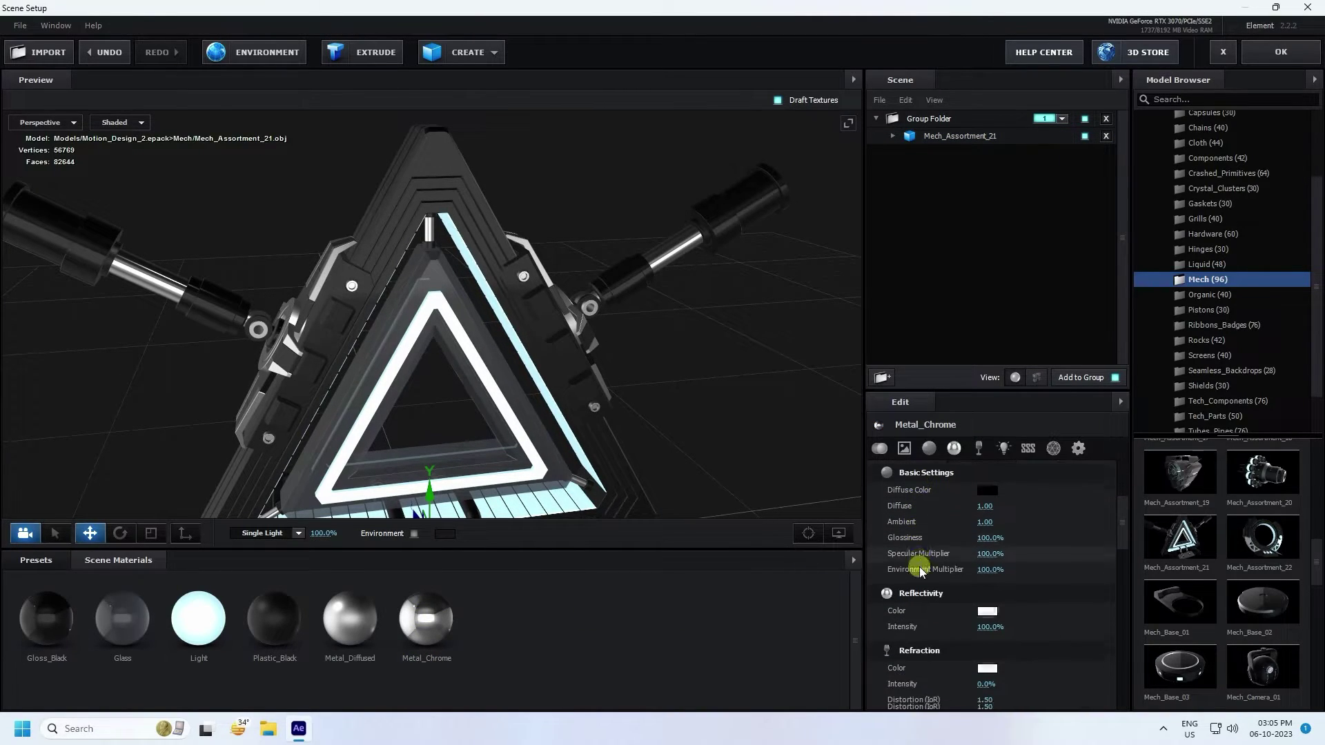
pyautogui.click(986, 593)
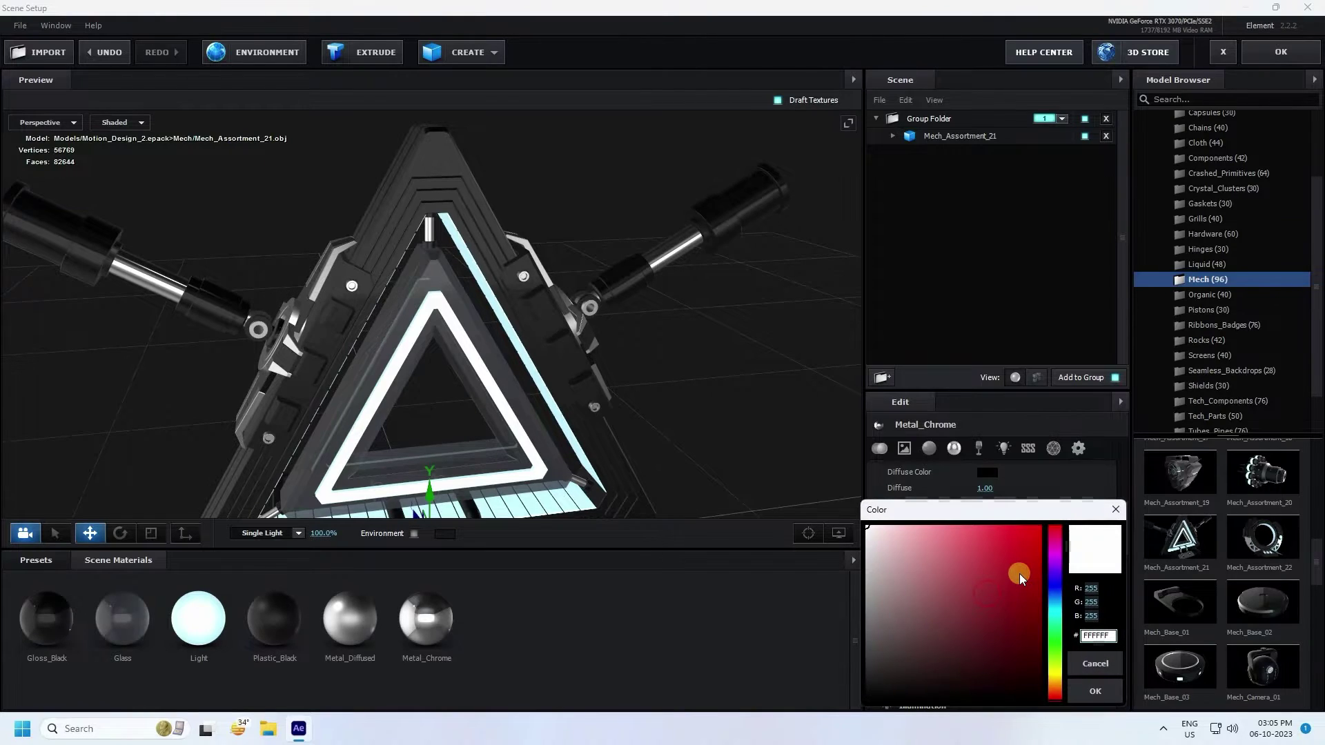
pyautogui.click(1091, 616)
pyautogui.write('40')
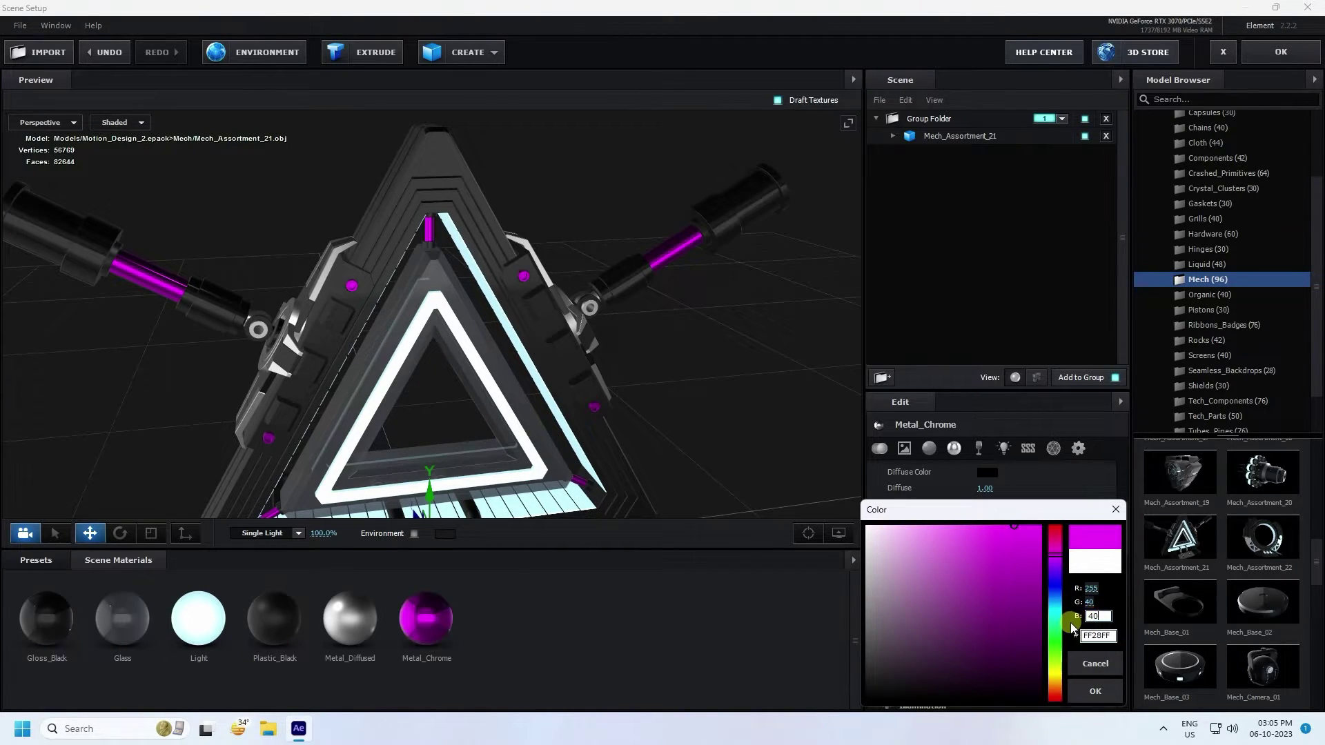
pyautogui.press('Return')
pyautogui.moveTo(1025, 498); pyautogui.dragTo(992, 349)
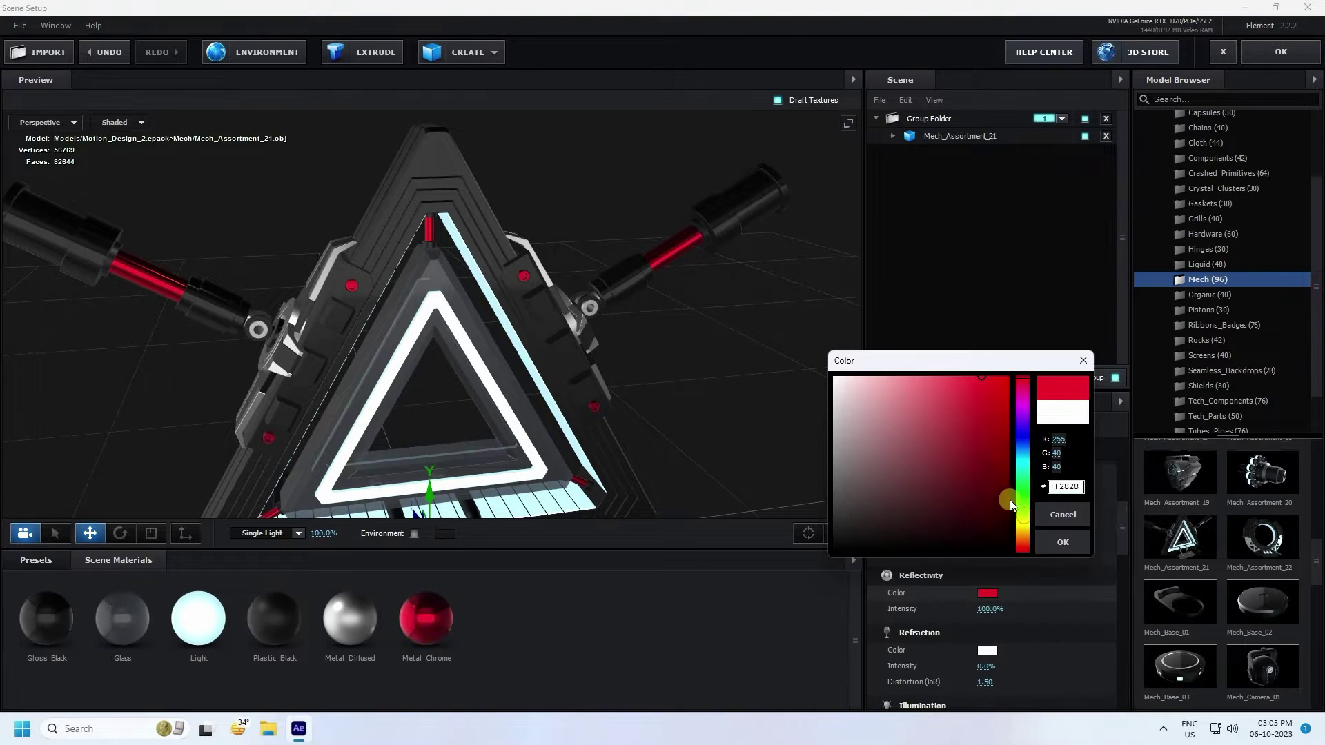
pyautogui.click(1062, 550)
# Step: Apply the red Metal_Chrome material to the triangle model's side brackets and joints, and the Light material to its piston rods
pyautogui.moveTo(603, 412); pyautogui.dragTo(649, 228)
pyautogui.click(438, 618)
pyautogui.moveTo(509, 449); pyautogui.dragTo(402, 627)
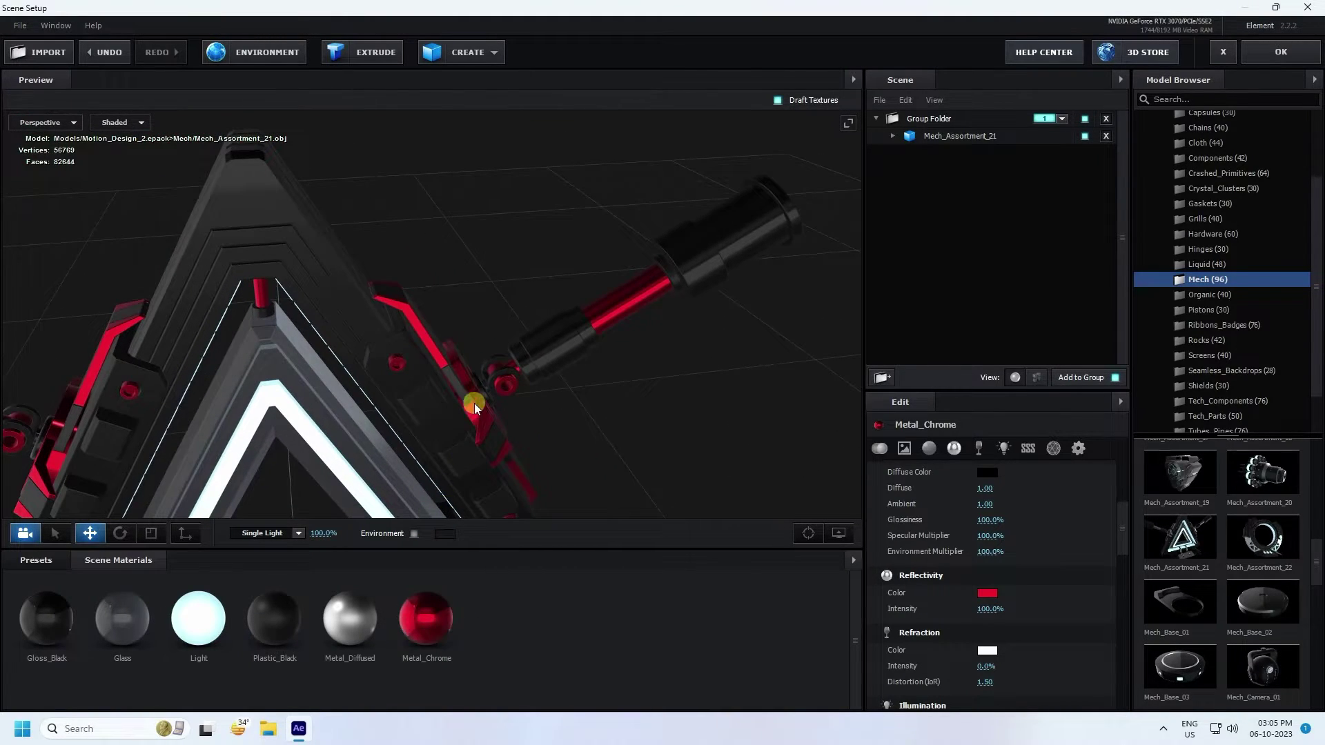
pyautogui.moveTo(474, 403); pyautogui.dragTo(500, 403)
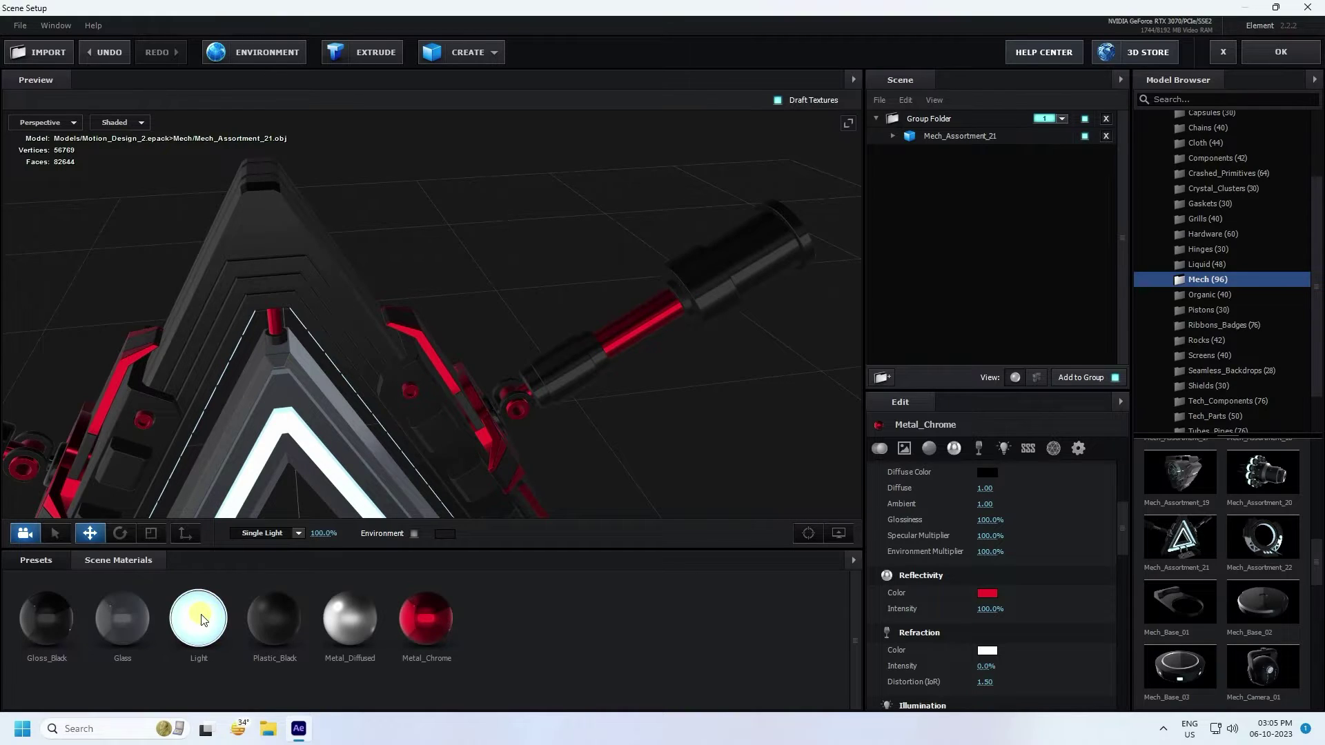
pyautogui.moveTo(195, 631); pyautogui.dragTo(643, 323)
pyautogui.moveTo(662, 401); pyautogui.dragTo(583, 370)
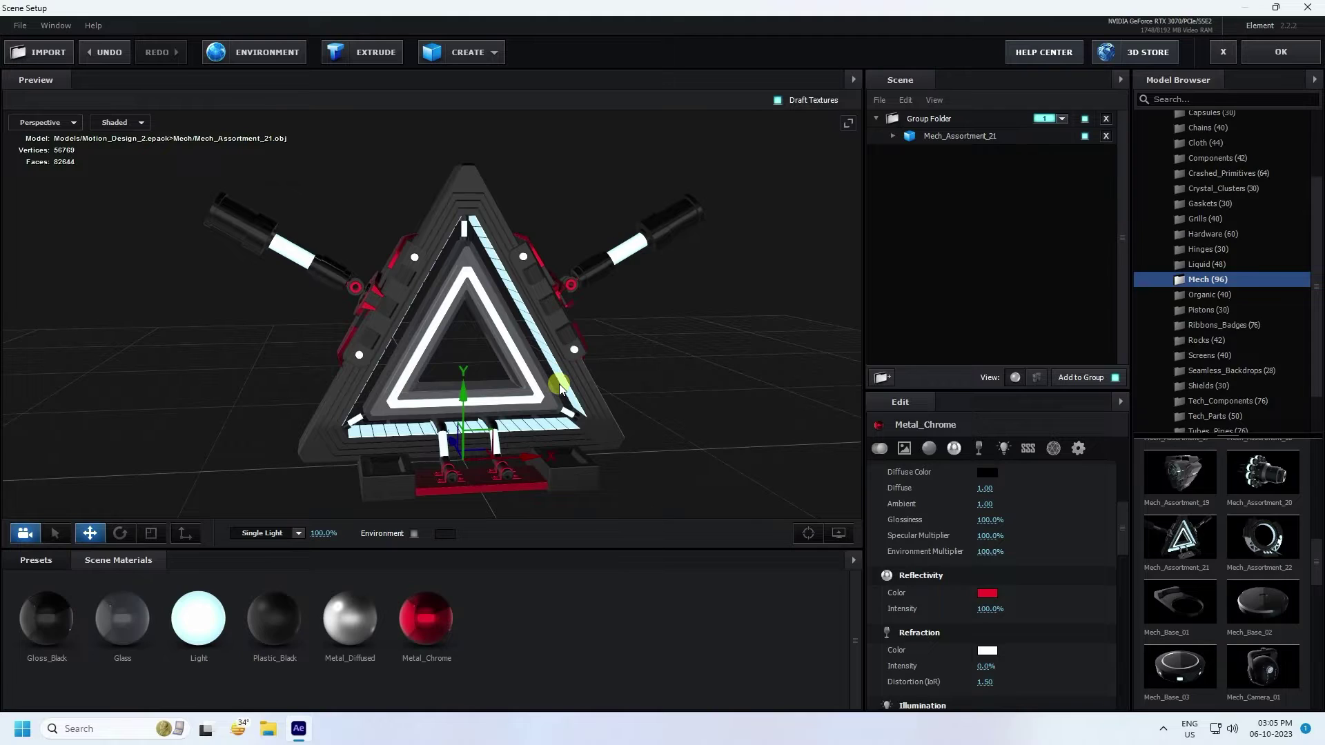
# Step: Scale Mech_Assortment_21 uniformly down to 35%
pyautogui.click(946, 136)
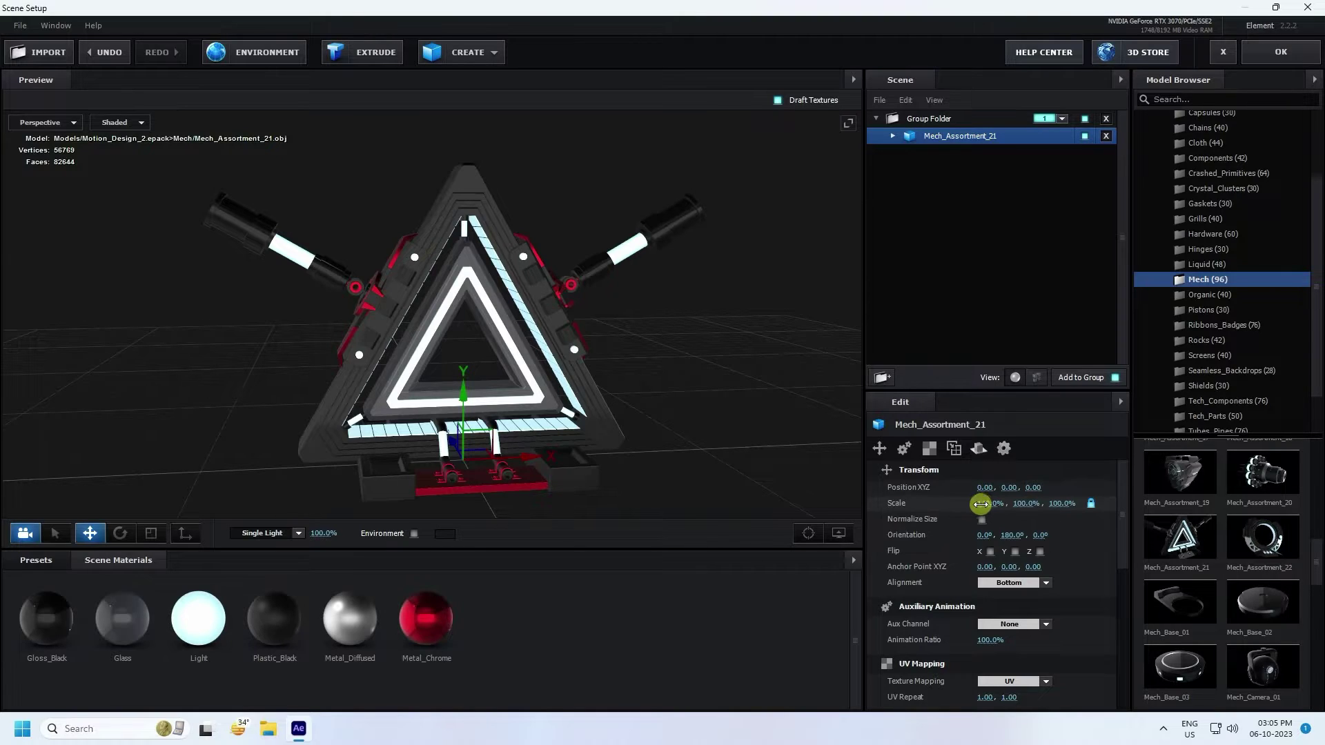
pyautogui.moveTo(980, 503); pyautogui.dragTo(896, 507)
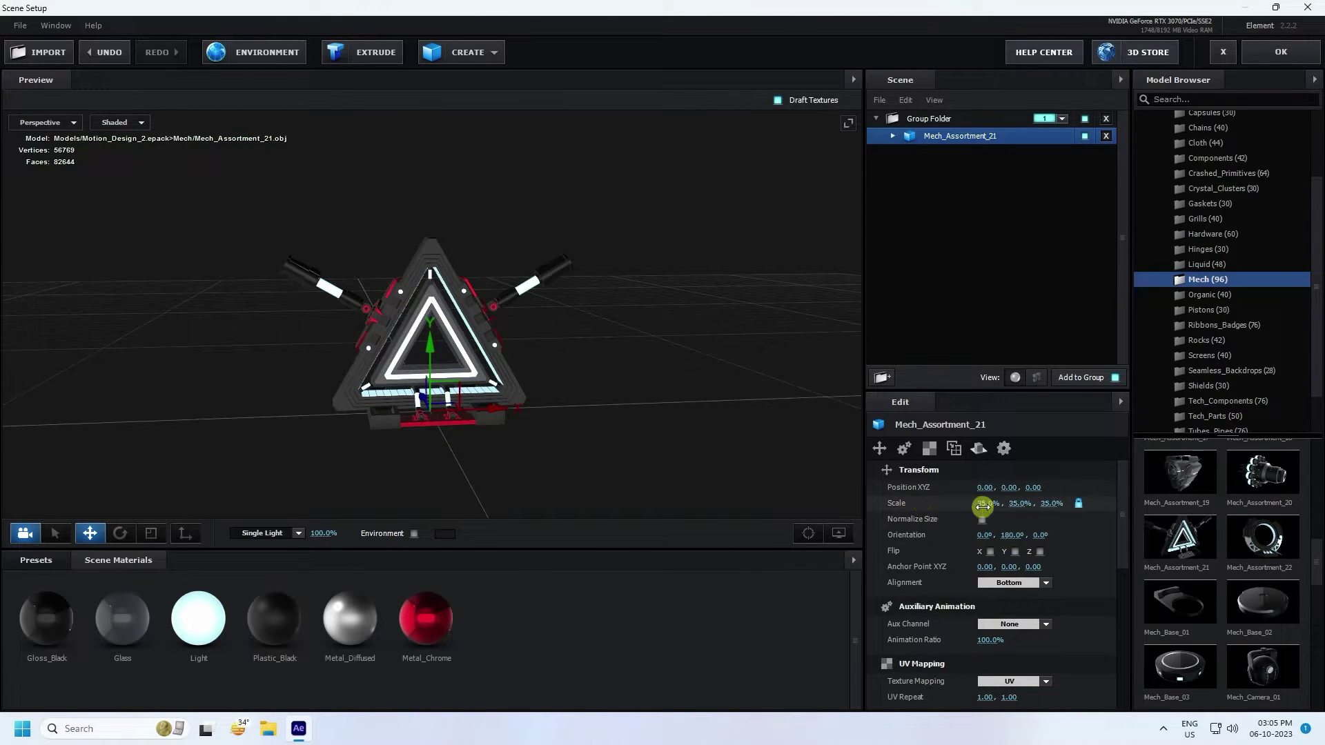
pyautogui.moveTo(517, 396); pyautogui.dragTo(590, 388)
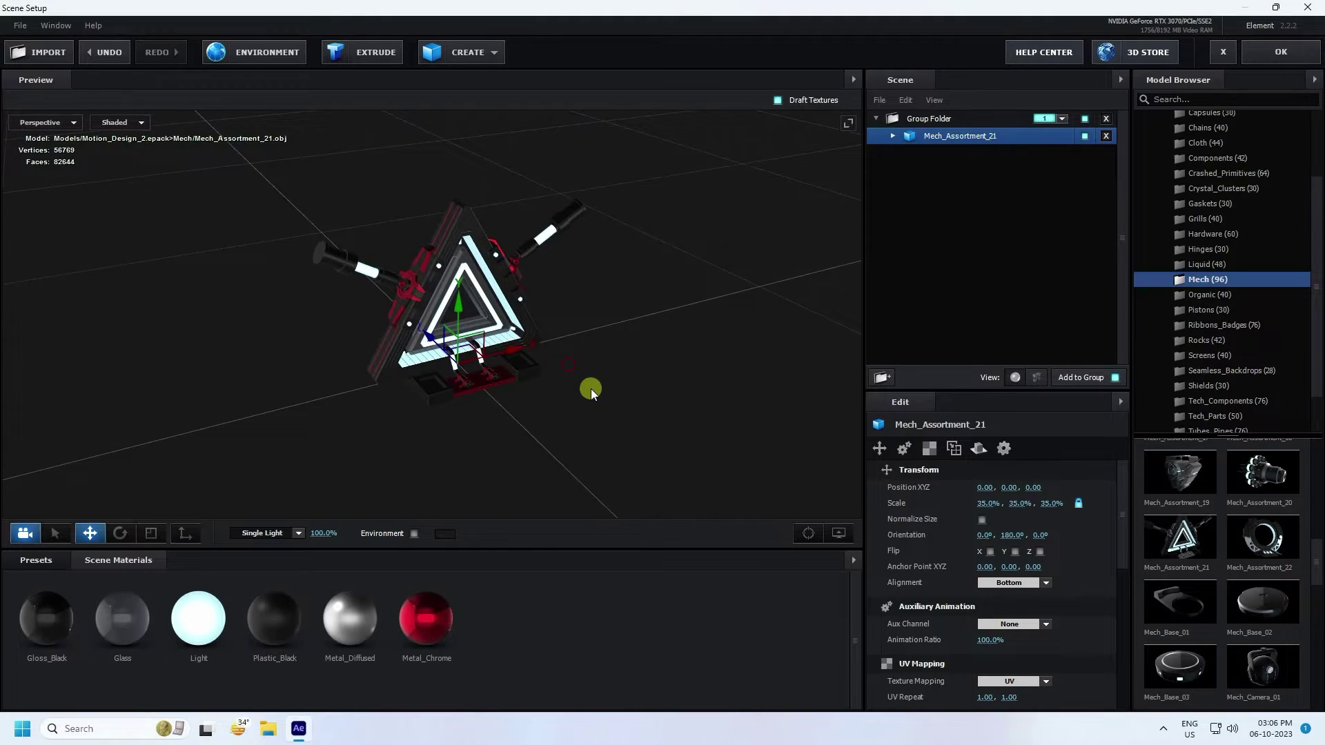
# Step: Add the Tech_Rings_04 model from the Tech_Components category to the scene around the triangle model
pyautogui.click(876, 119)
pyautogui.scroll(-2, 1204, 349)
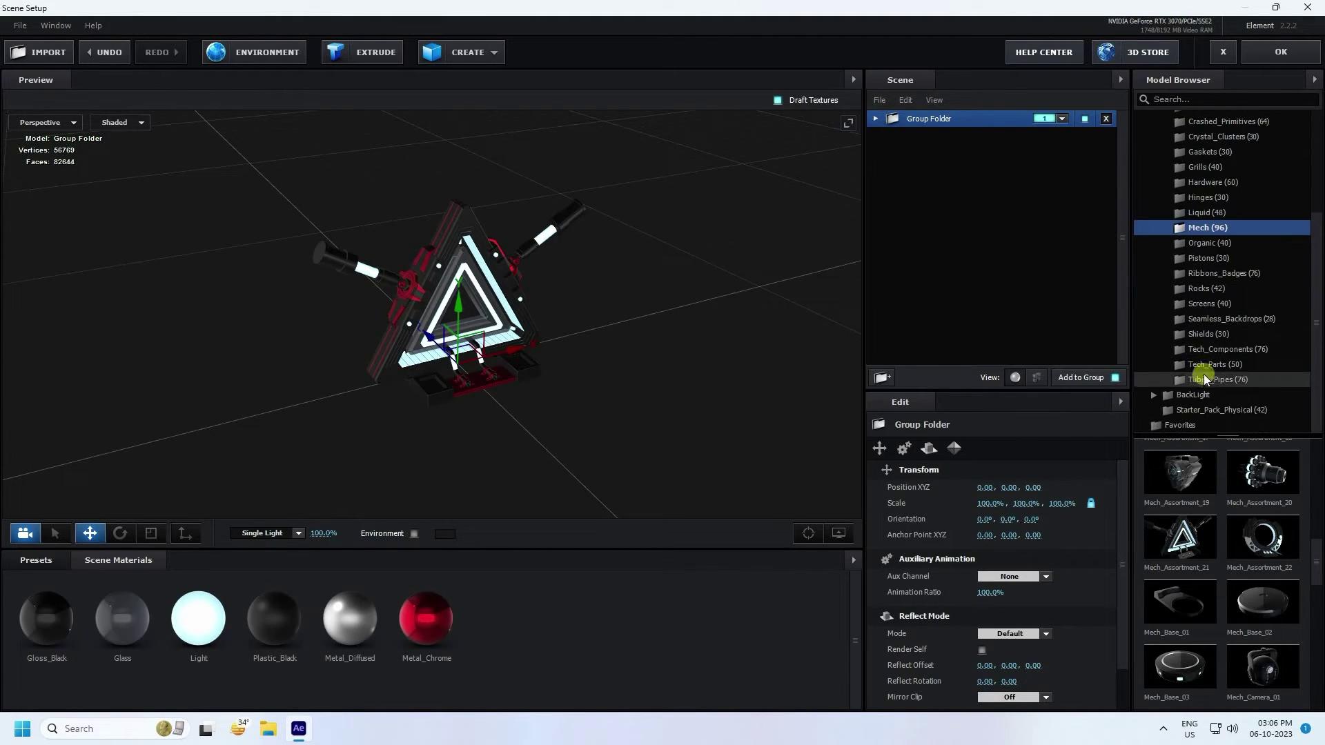
pyautogui.click(1247, 352)
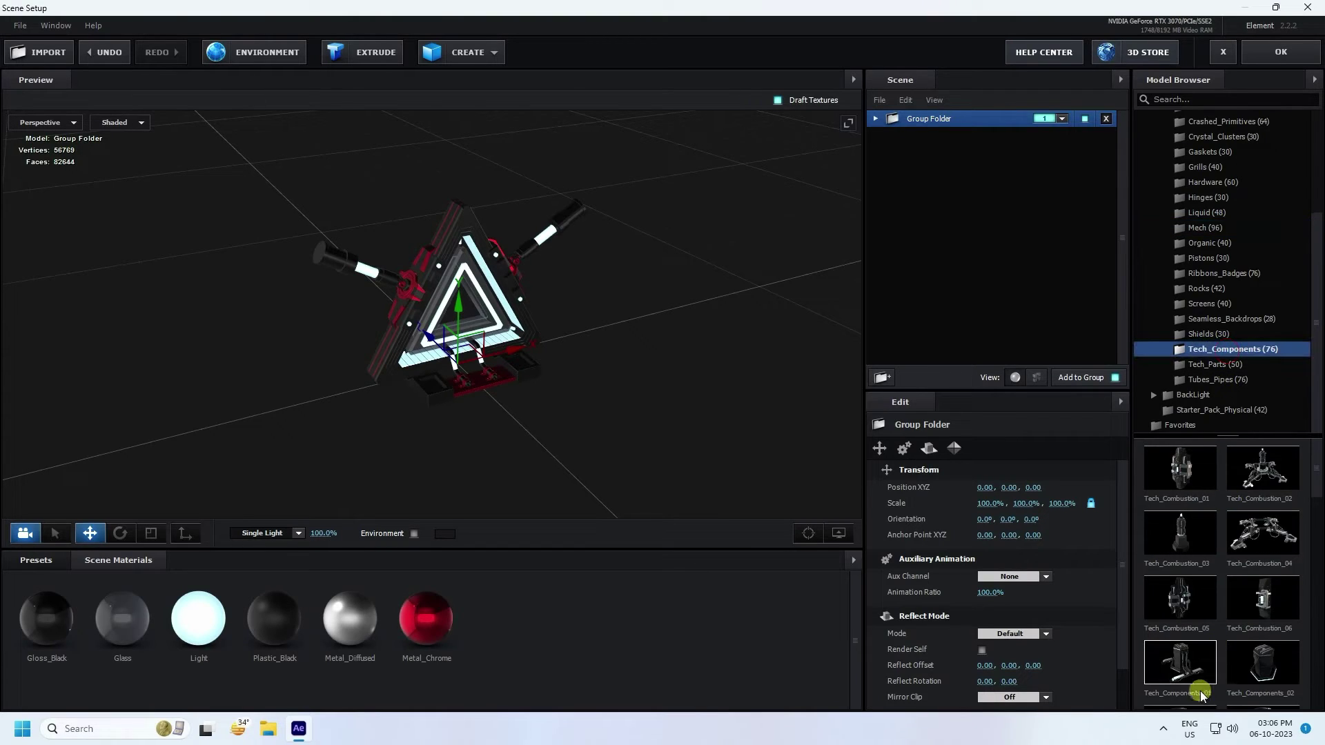
pyautogui.scroll(-3, 1212, 631)
pyautogui.scroll(-8, 1213, 636)
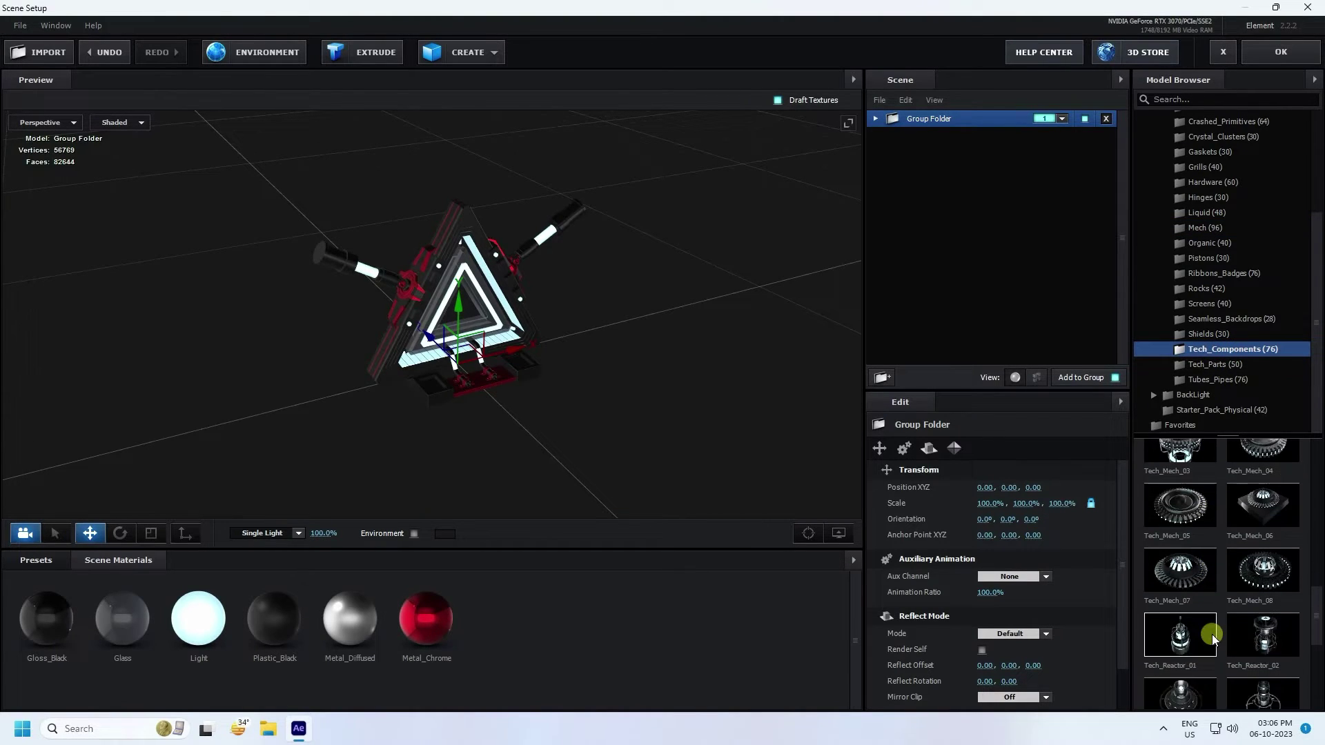
pyautogui.scroll(-3, 1212, 636)
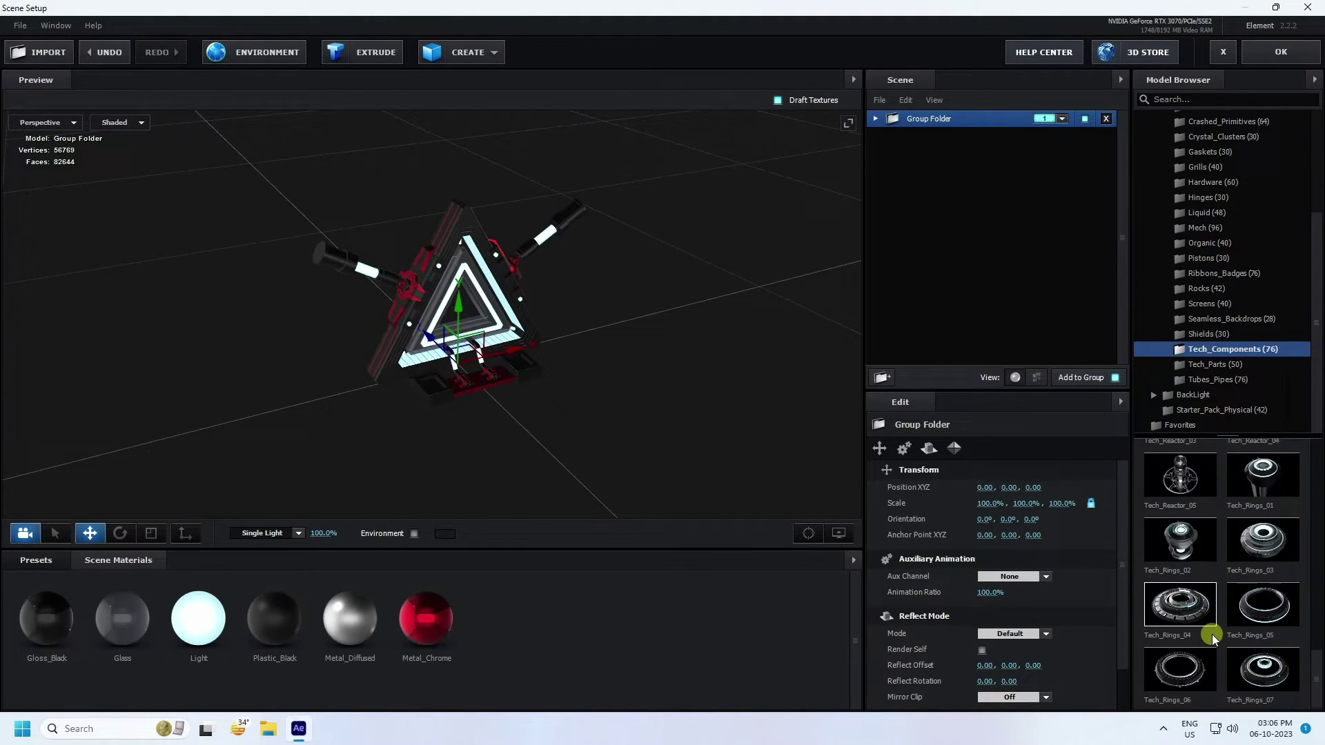
pyautogui.click(1188, 604)
pyautogui.moveTo(644, 376); pyautogui.dragTo(542, 367)
# Step: Move Tech_Rings_04 into a new top-level group folder and assign that folder to group 2
pyautogui.click(882, 377)
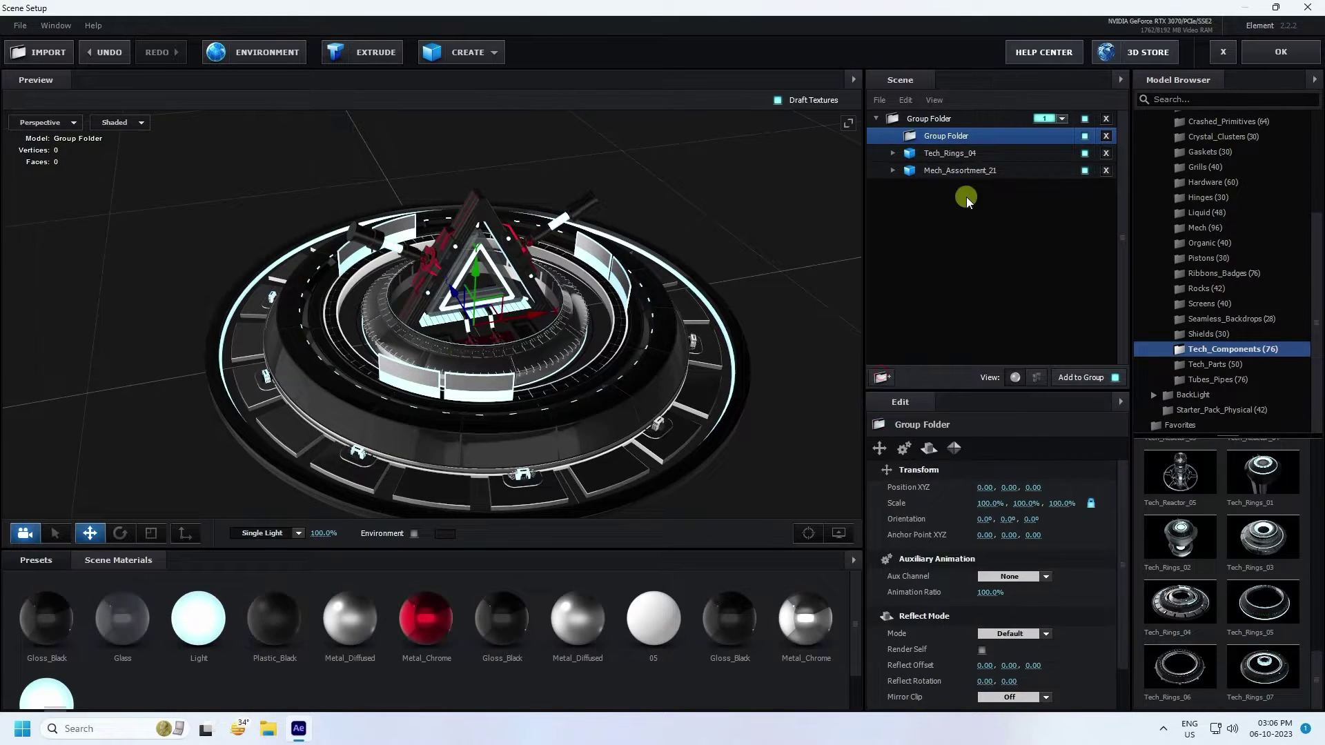
pyautogui.click(951, 137)
pyautogui.moveTo(951, 138); pyautogui.dragTo(951, 243)
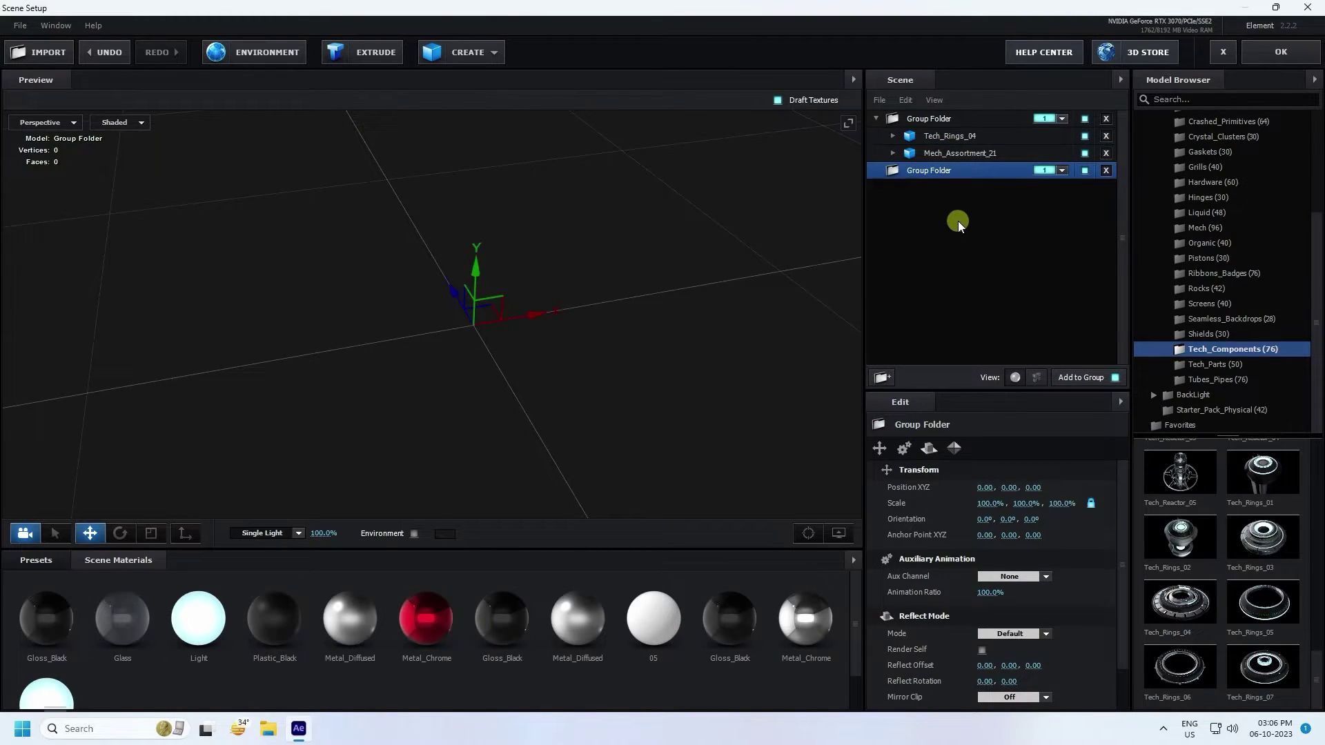
pyautogui.click(949, 135)
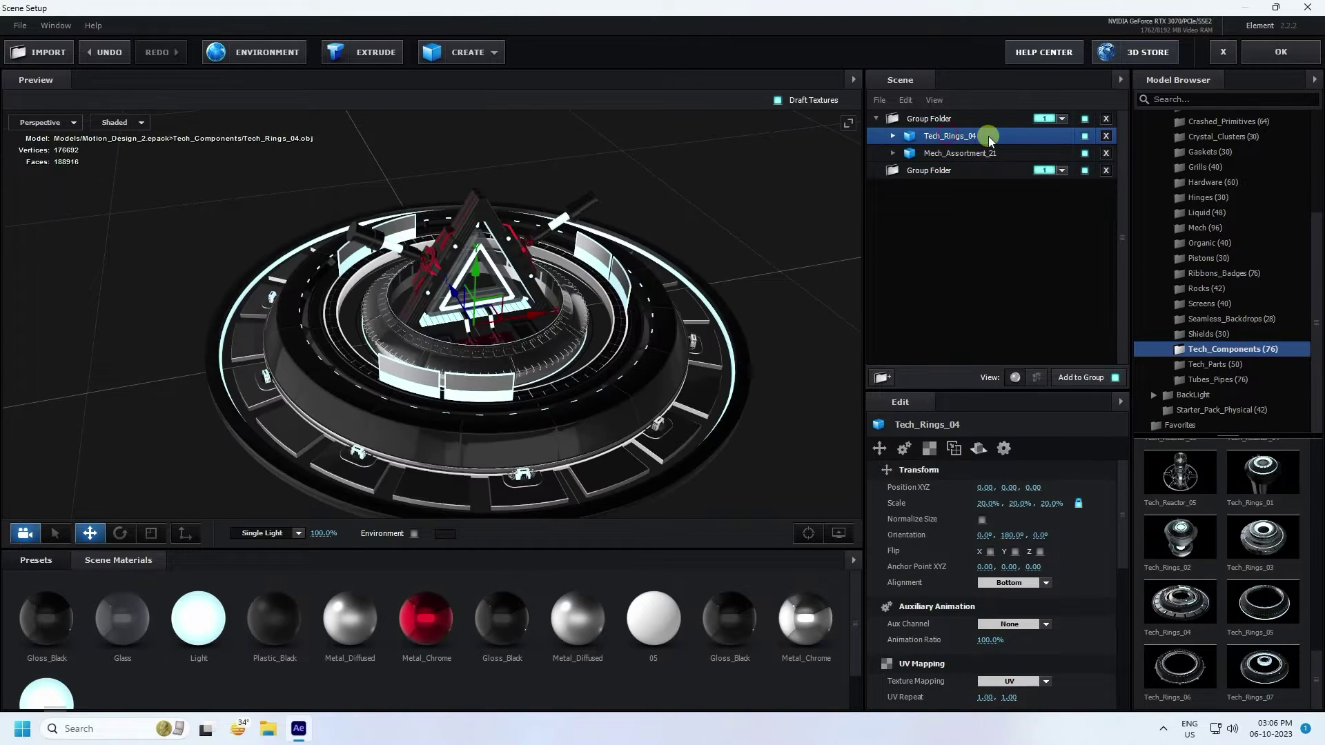
pyautogui.moveTo(957, 140); pyautogui.dragTo(950, 170)
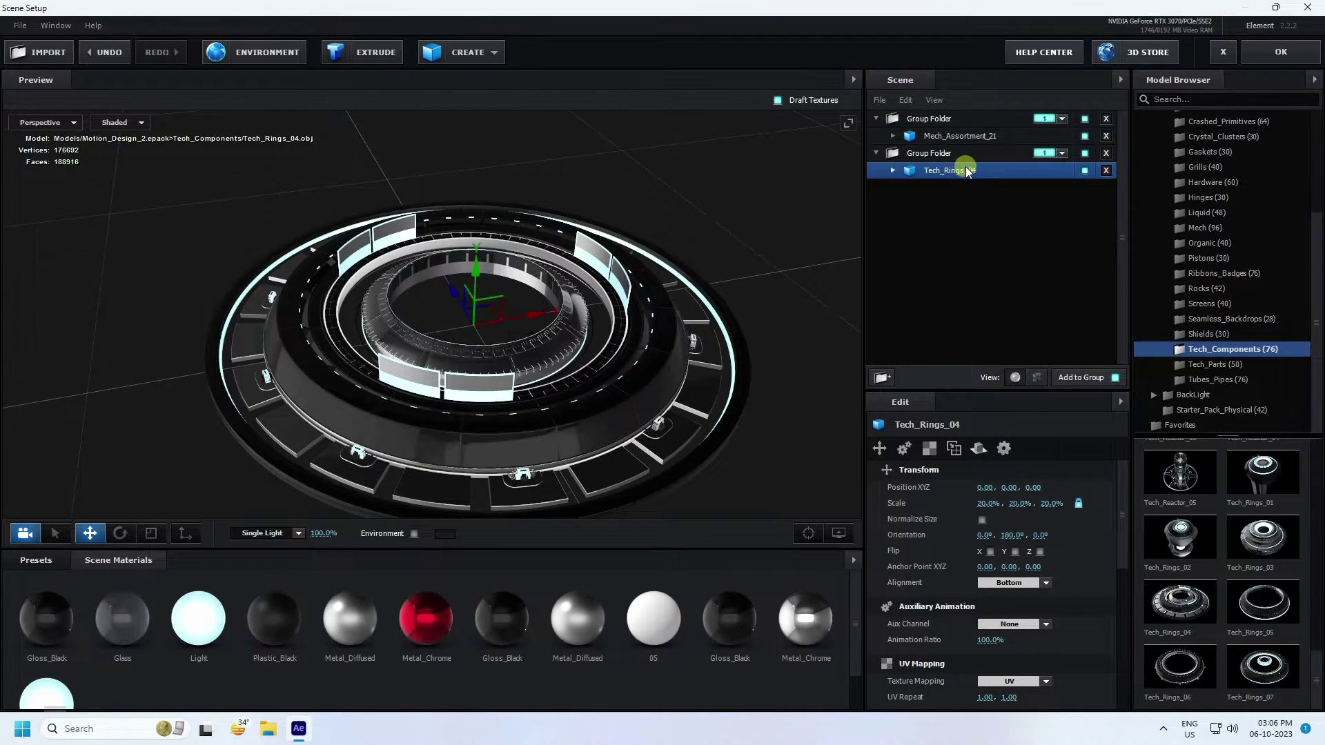
pyautogui.click(877, 153)
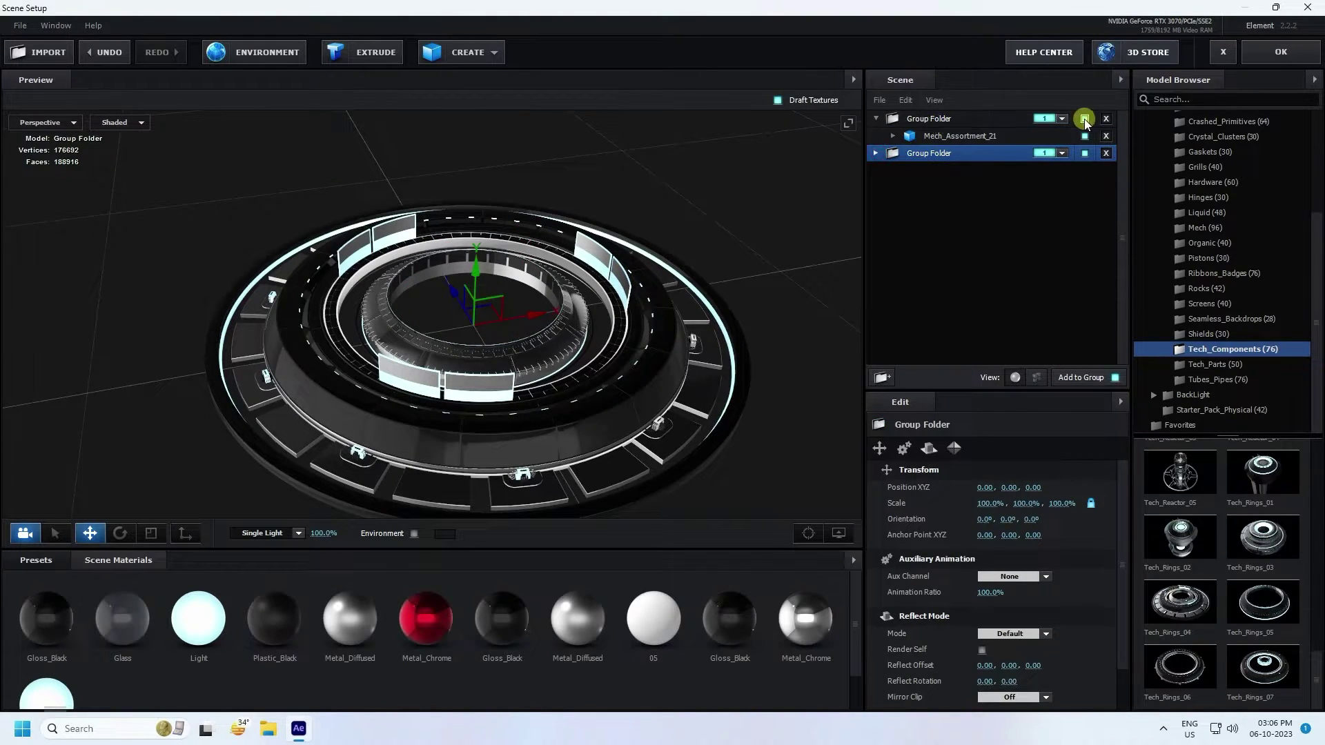
pyautogui.click(1062, 153)
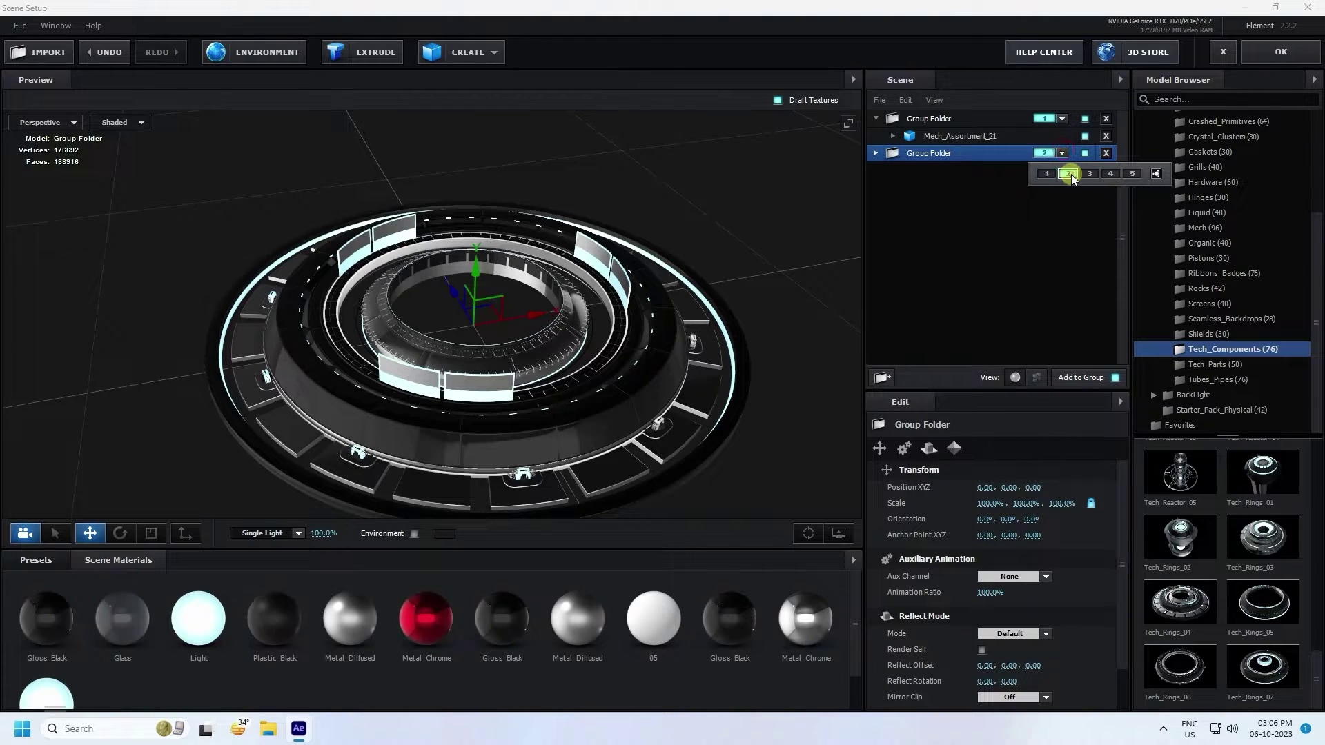
# Step: Apply the red Metal_Chrome material to the inner ring and outer panels of the Tech_Rings_04 model in group 2
pyautogui.click(980, 238)
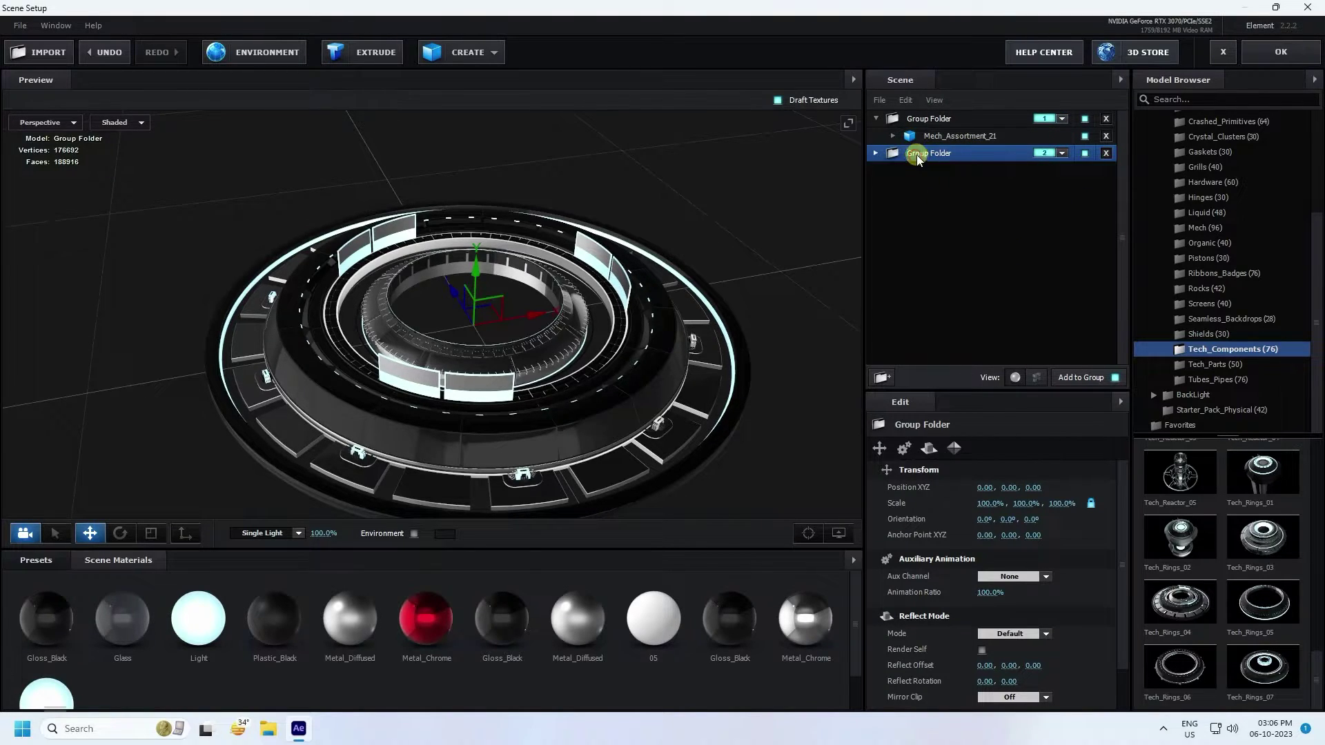
pyautogui.click(875, 153)
pyautogui.click(949, 170)
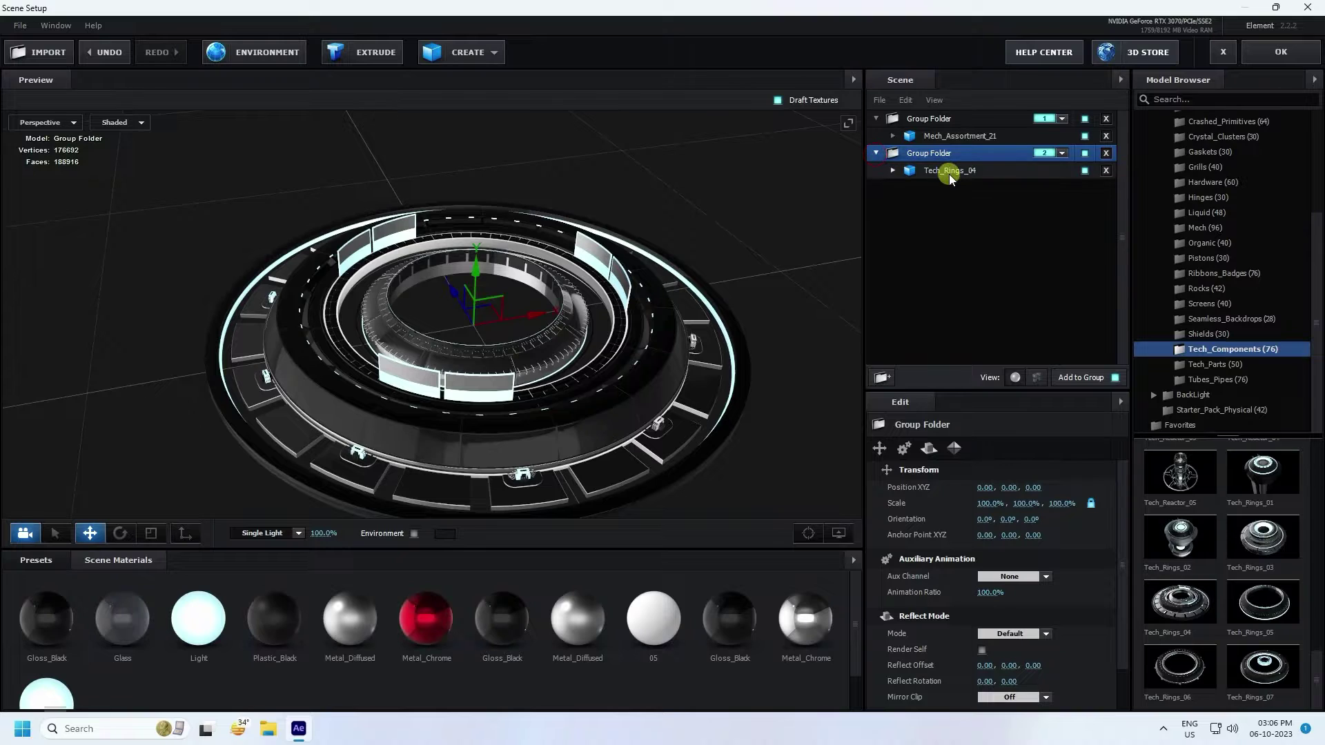
pyautogui.scroll(2, 526, 393)
pyautogui.scroll(5, 525, 393)
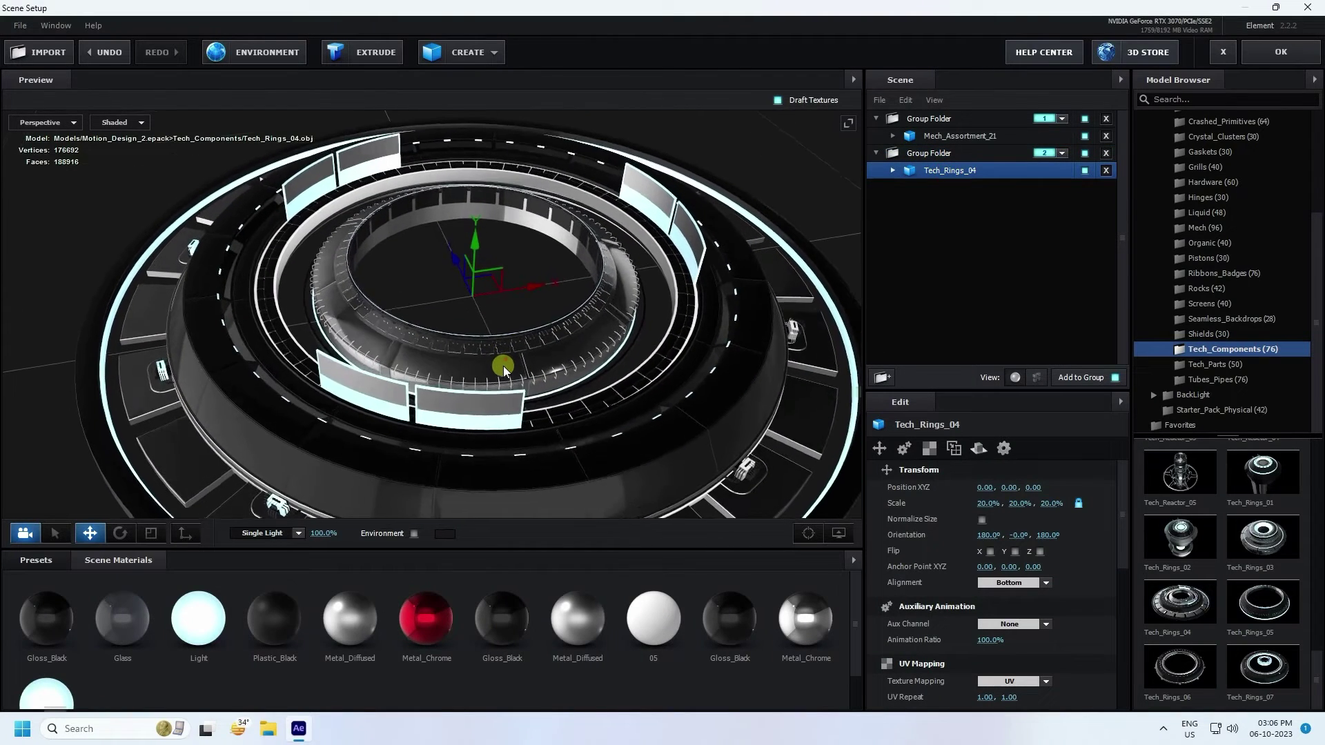
pyautogui.moveTo(420, 598); pyautogui.dragTo(478, 342)
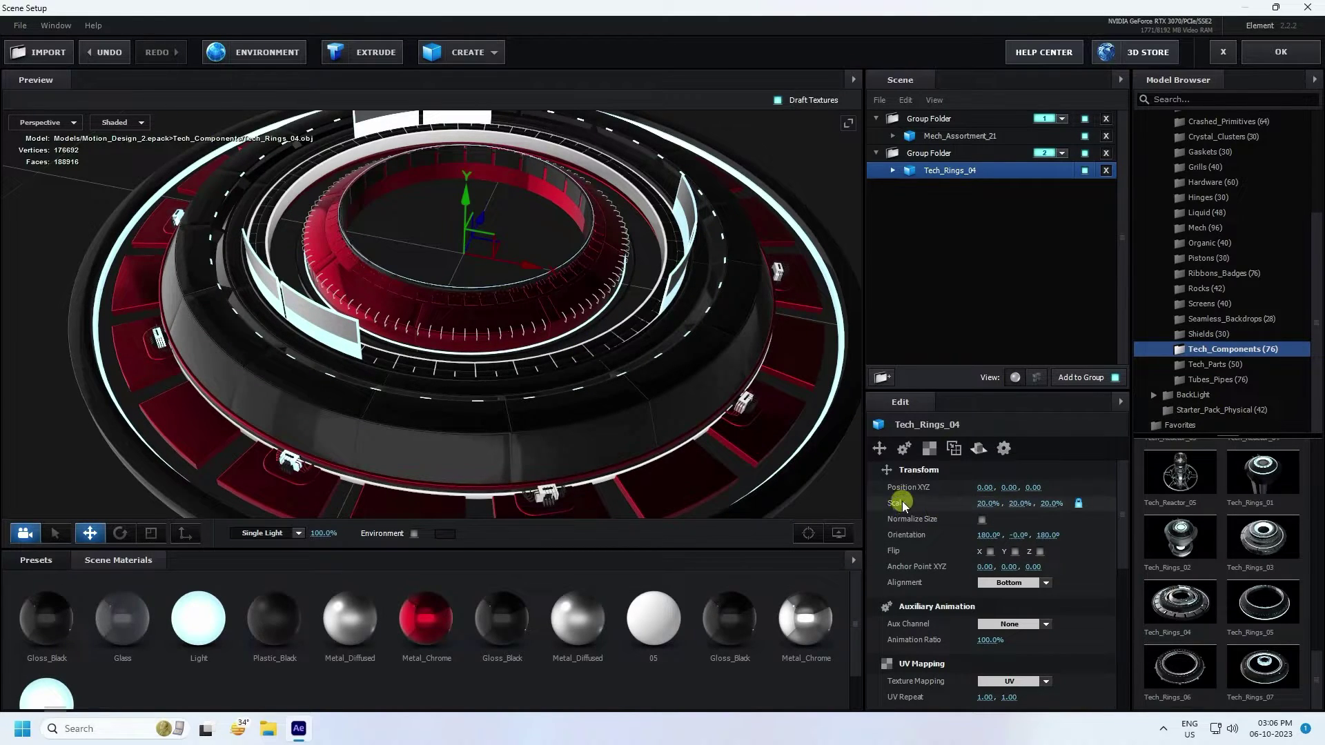
pyautogui.scroll(-3, 652, 386)
pyautogui.moveTo(651, 386); pyautogui.dragTo(512, 420)
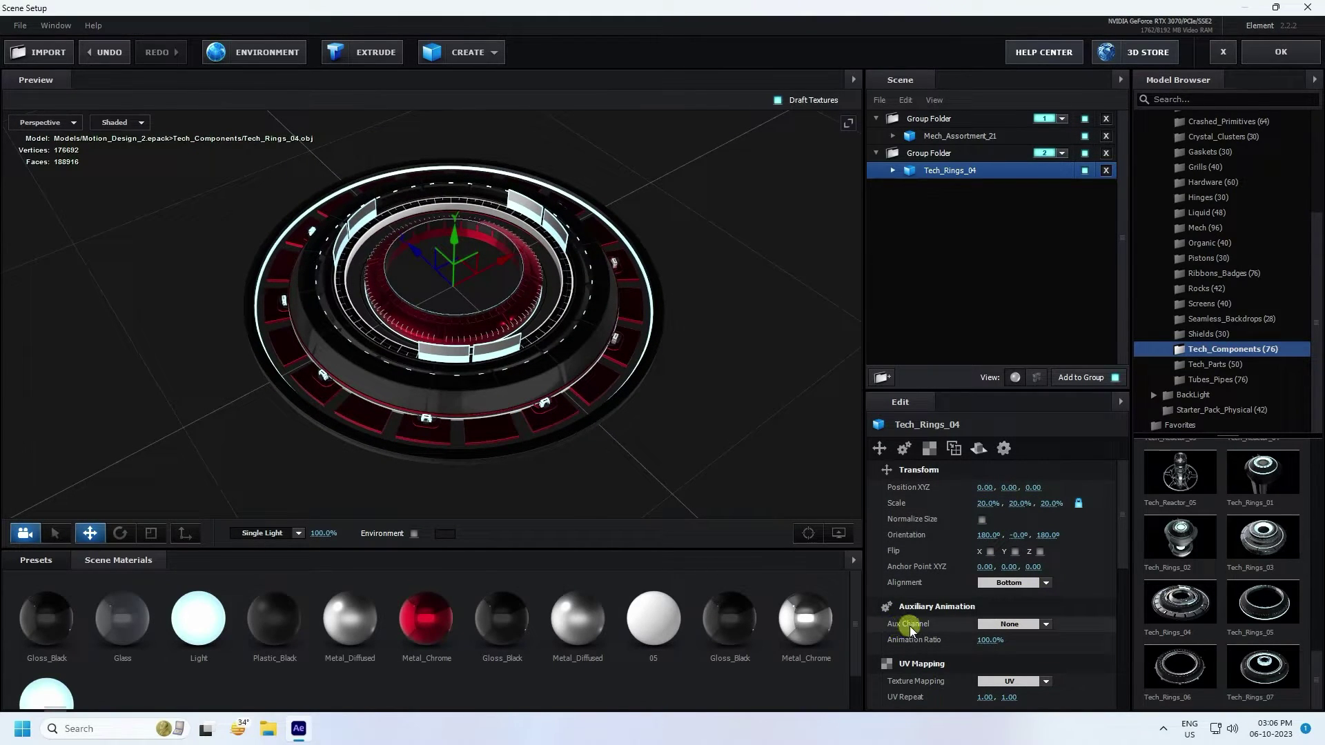
# Step: Set the auxiliary animation channel of Tech_Rings_04 to Channel 1
pyautogui.click(1045, 624)
pyautogui.click(1032, 473)
pyautogui.click(1046, 623)
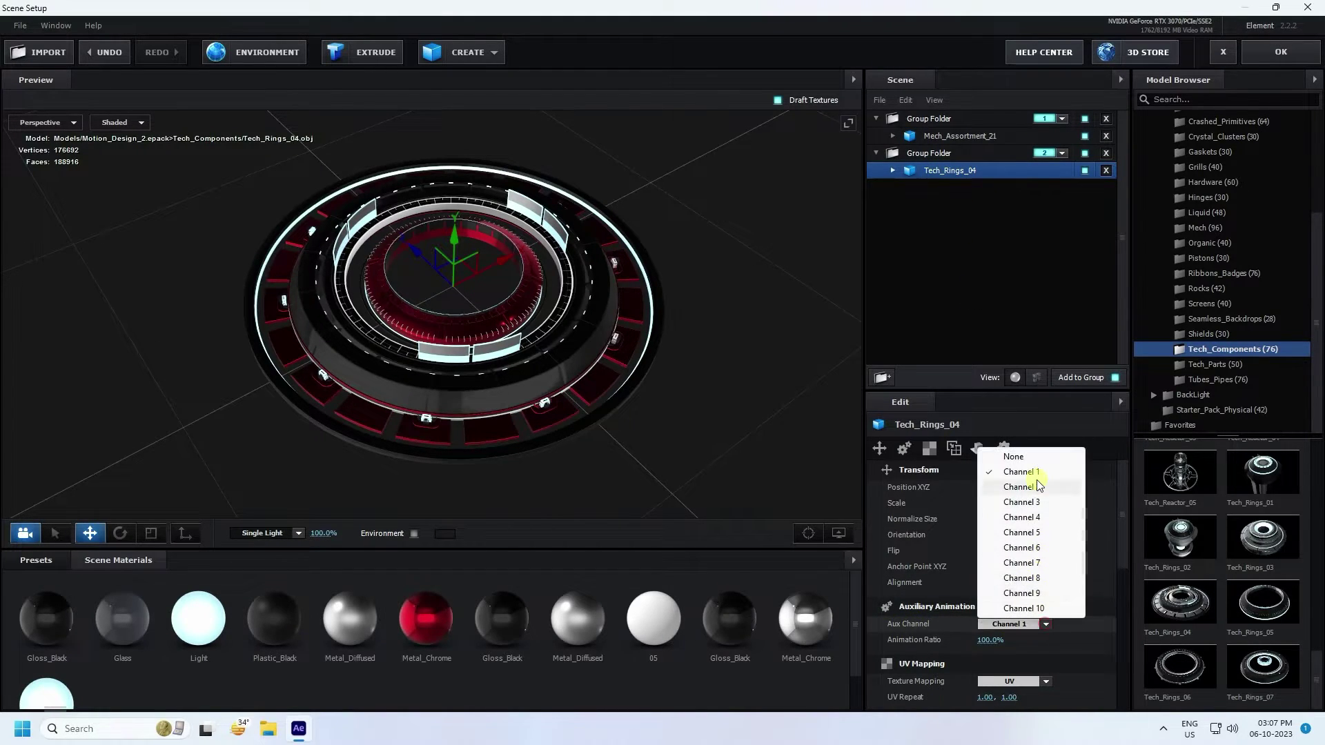
pyautogui.click(1025, 474)
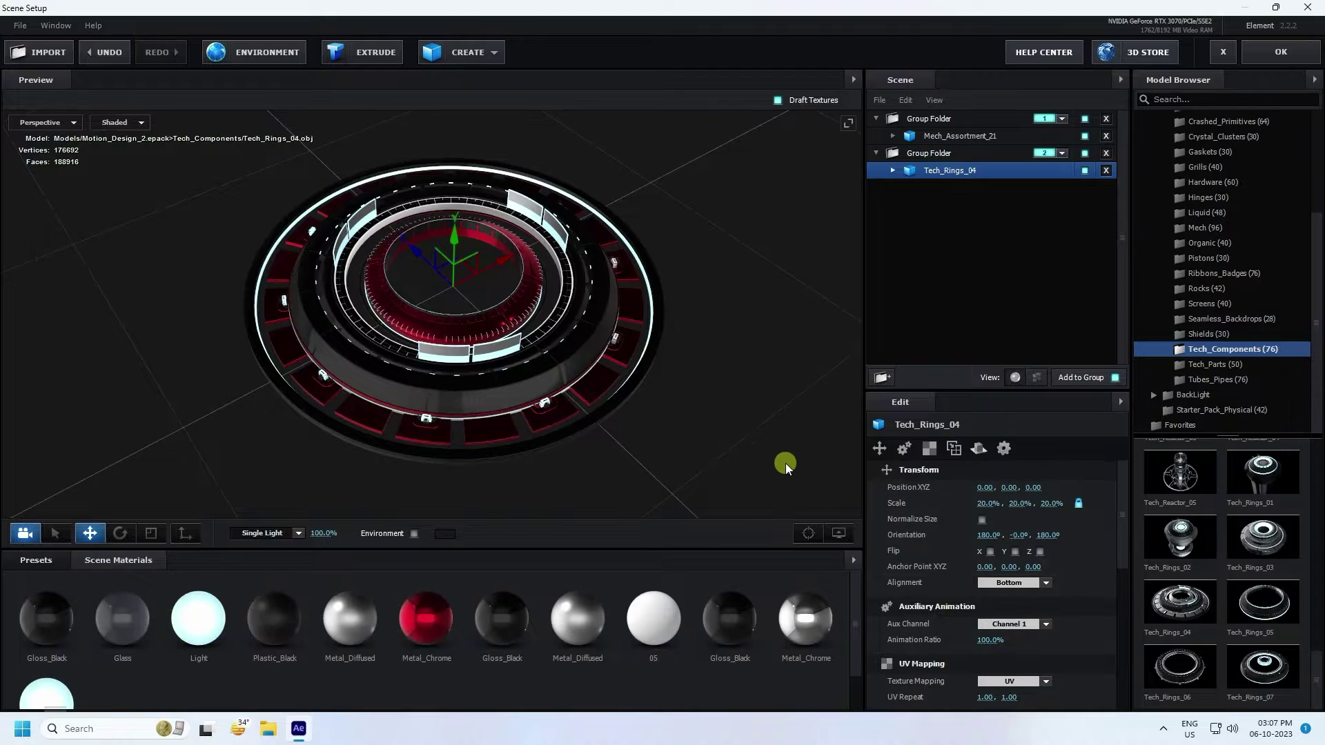
pyautogui.moveTo(785, 464); pyautogui.dragTo(748, 465)
# Step: Add the Tech_Mech_08 model from the Tech_Components category and scale it uniformly to 75%
pyautogui.scroll(5, 1183, 631)
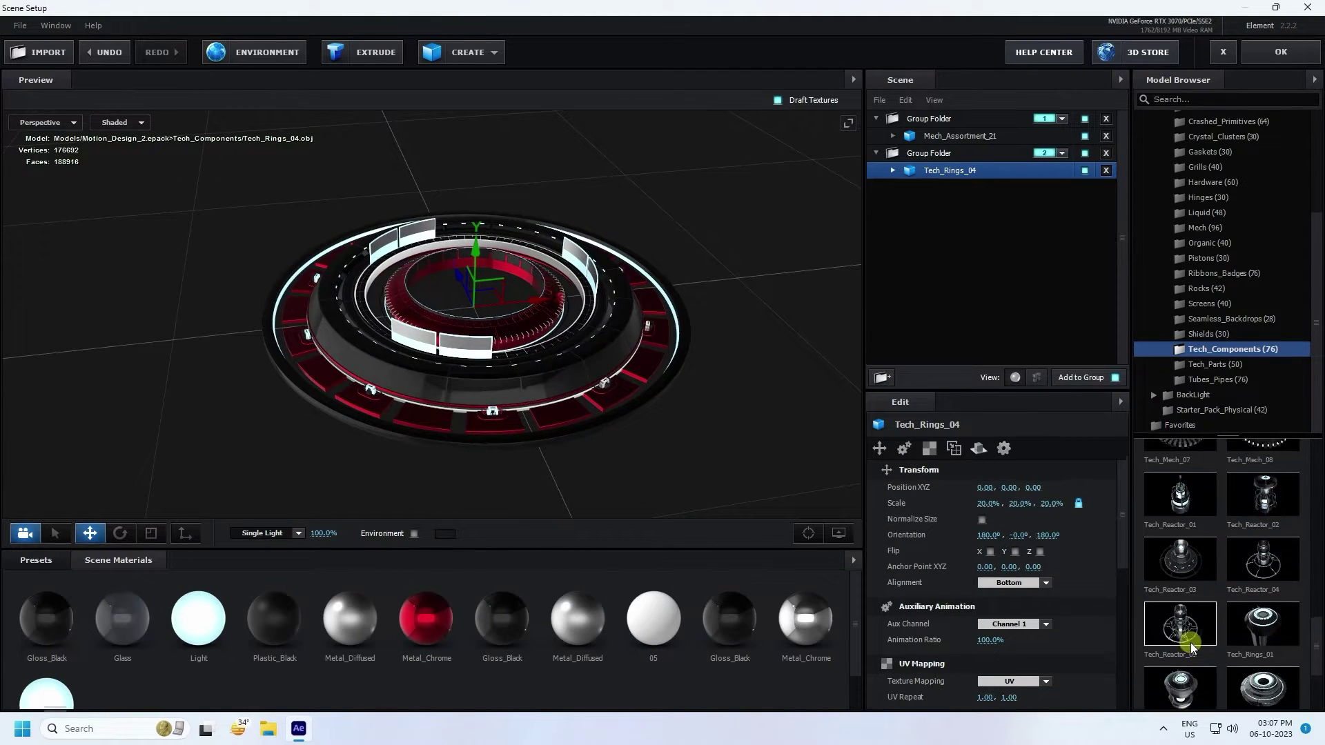
pyautogui.scroll(1, 1192, 647)
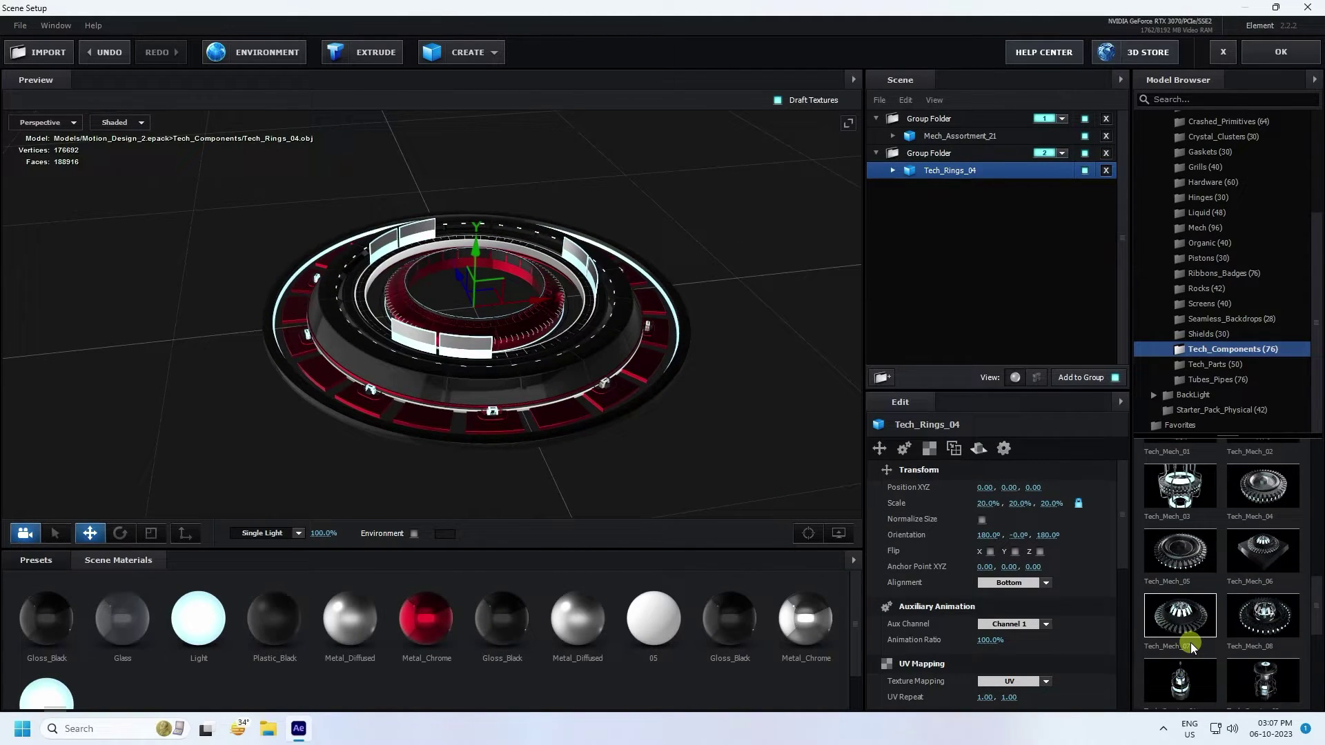
pyautogui.click(1263, 616)
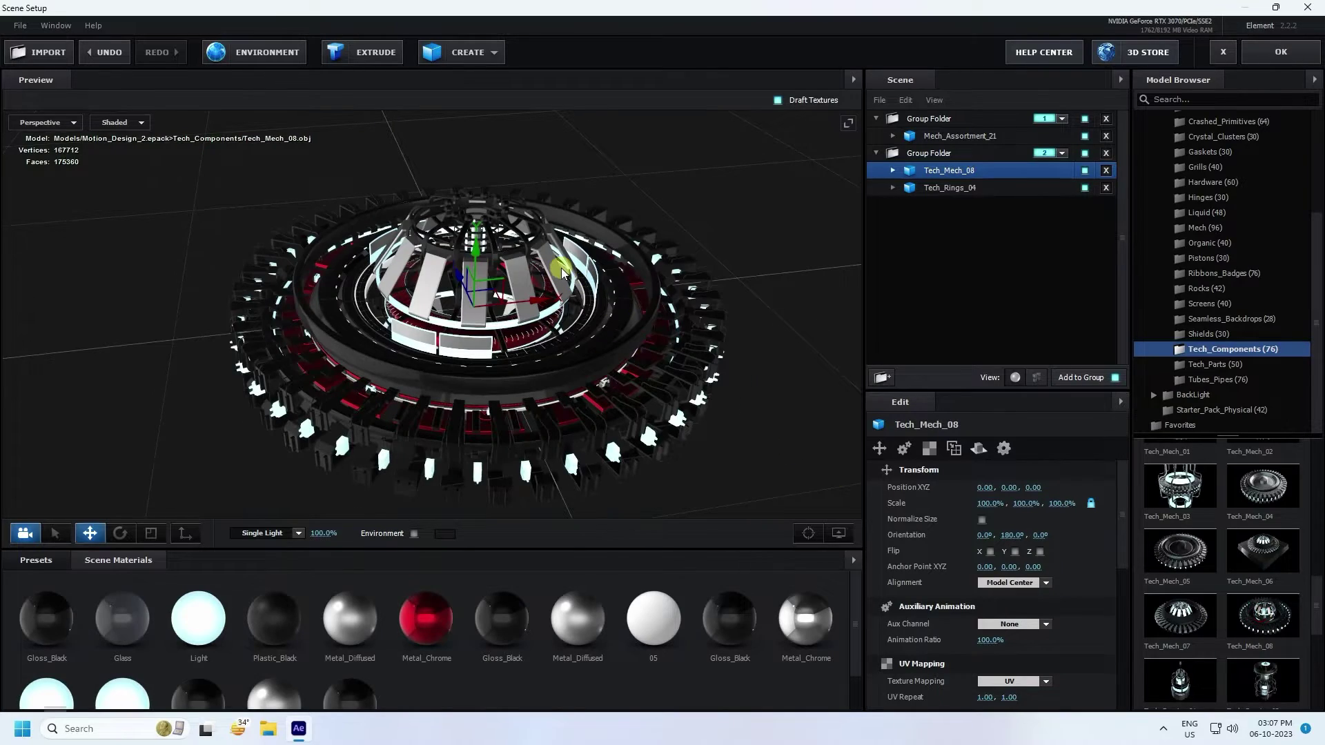
pyautogui.moveTo(621, 302); pyautogui.dragTo(619, 345)
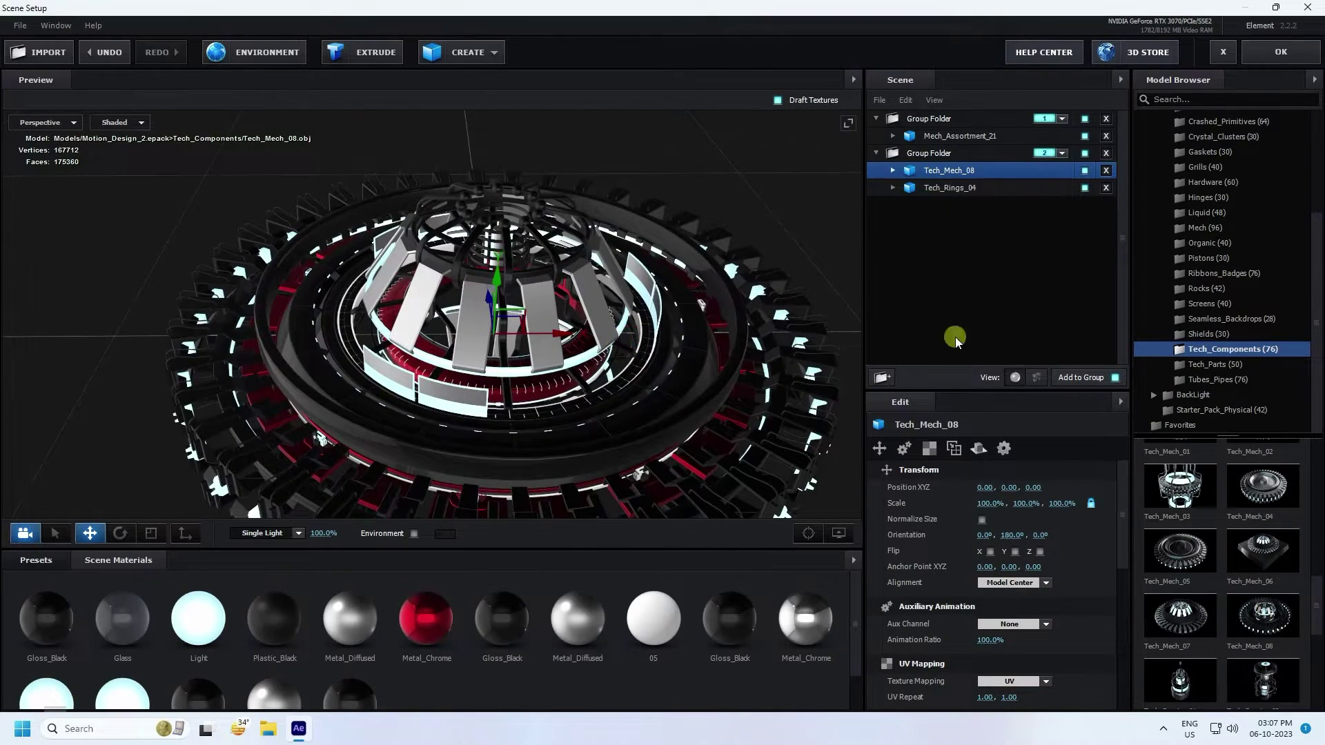
pyautogui.moveTo(984, 503); pyautogui.dragTo(948, 502)
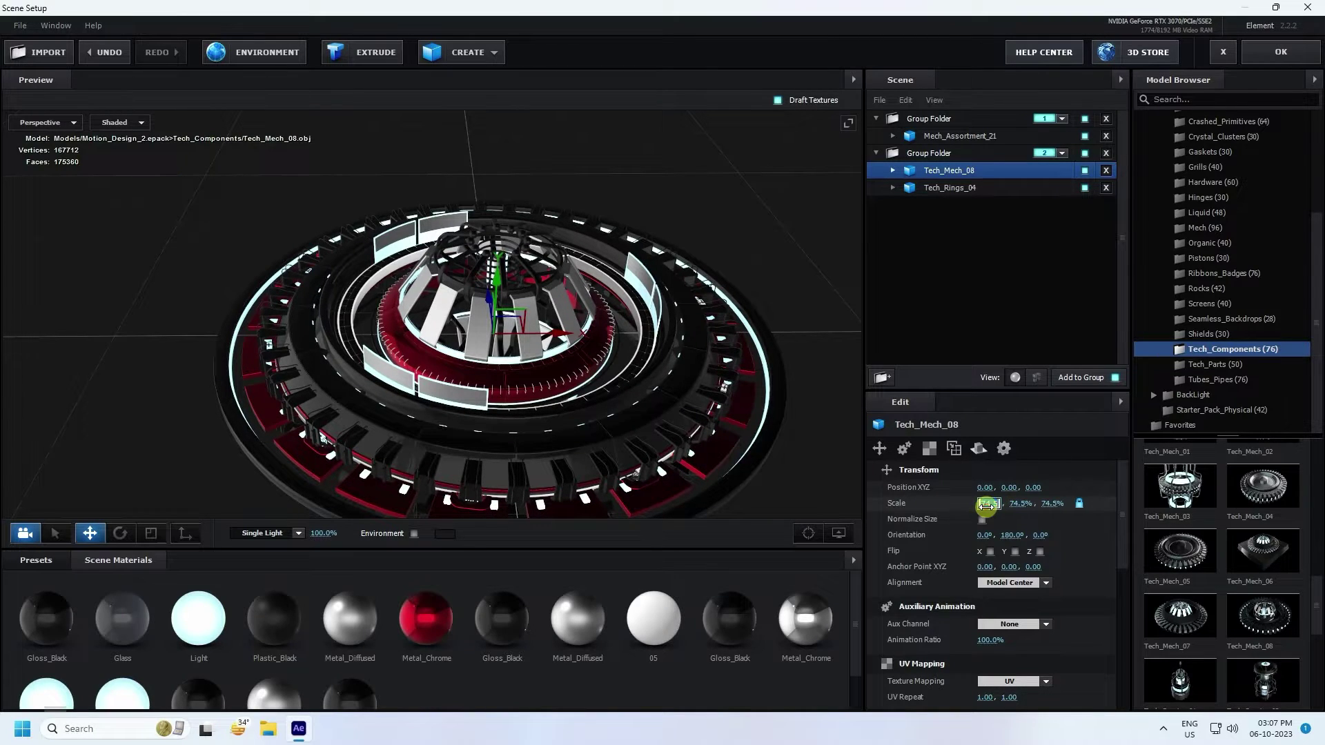
pyautogui.write('75')
pyautogui.press('Return')
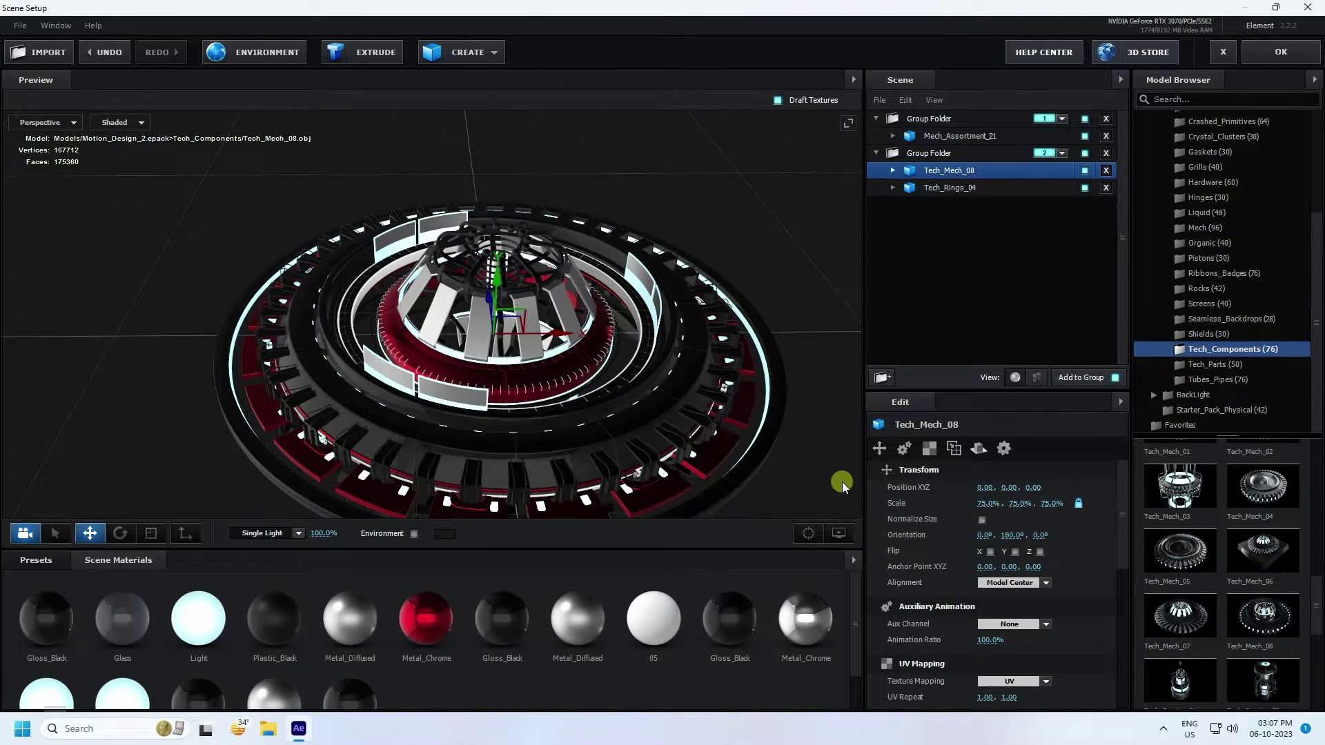
# Step: Apply the red Metal_Chrome material to the slanted panels of Tech_Mech_08 and set the model's auxiliary channel to Channel 1
pyautogui.scroll(3, 531, 260)
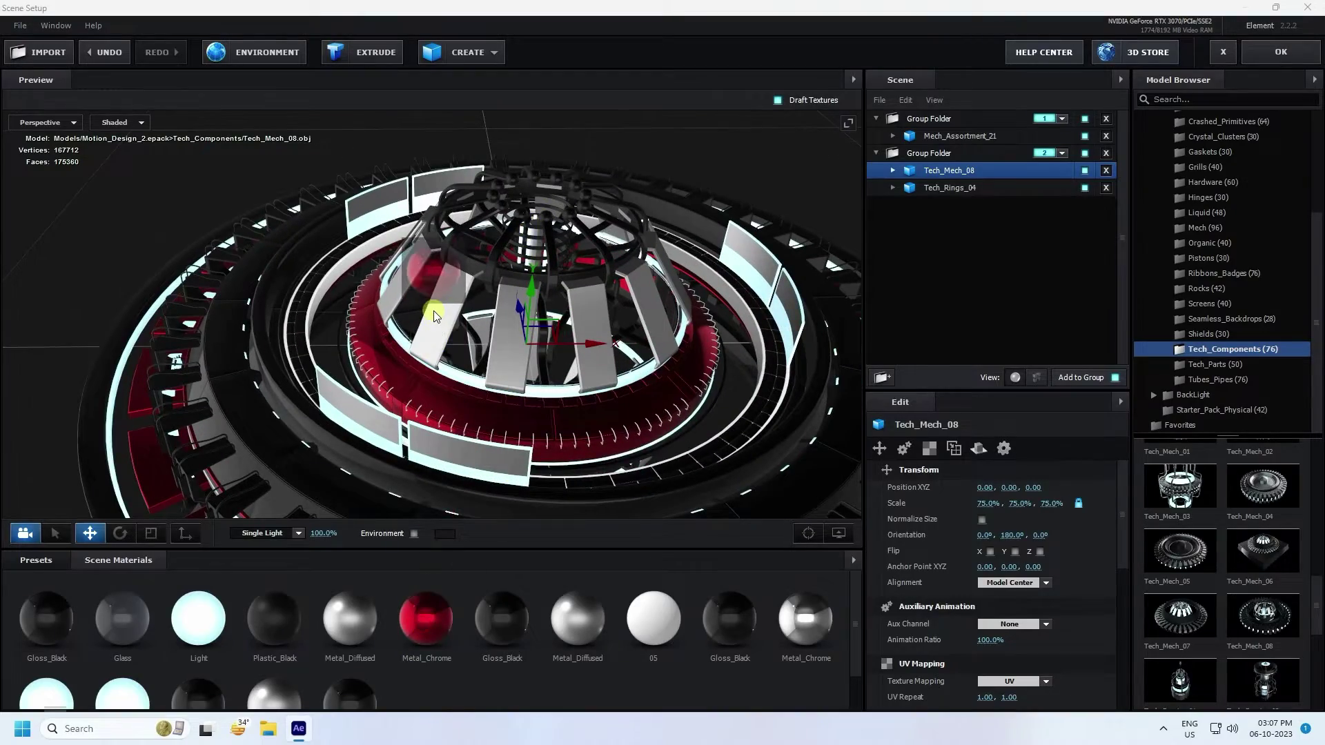
pyautogui.moveTo(434, 316); pyautogui.dragTo(367, 359)
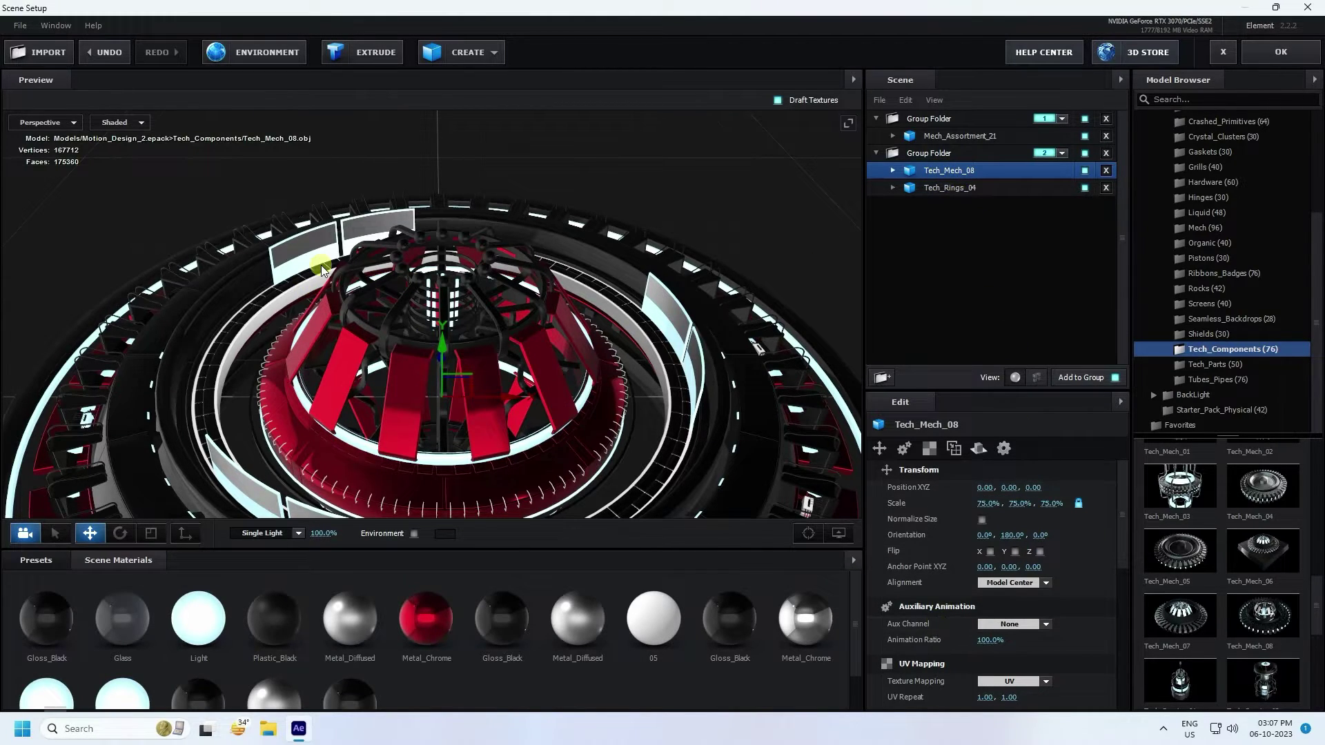
pyautogui.moveTo(321, 268); pyautogui.dragTo(545, 393)
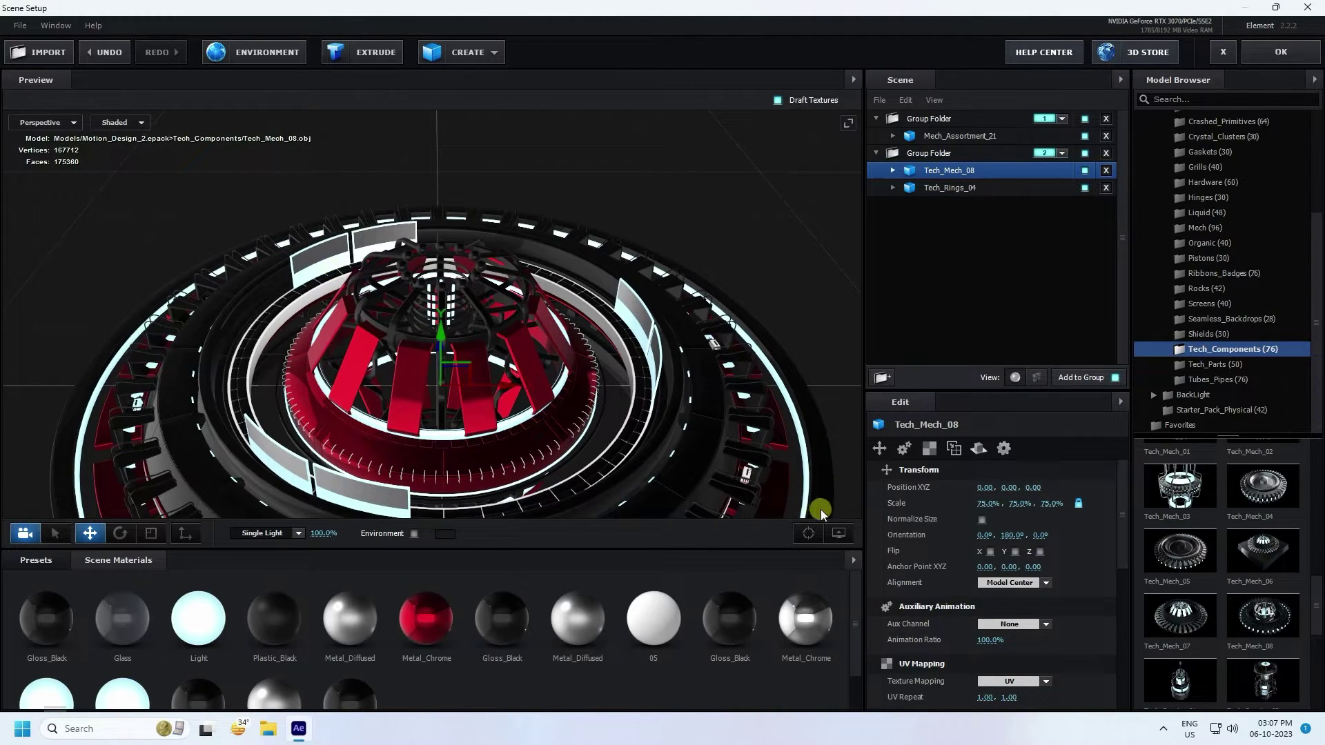
pyautogui.click(1046, 624)
pyautogui.click(1021, 471)
# Step: Duplicate Tech_Rings_04 and scale the copy uniformly to 60% as a larger surrounding ring
pyautogui.scroll(-4, 582, 159)
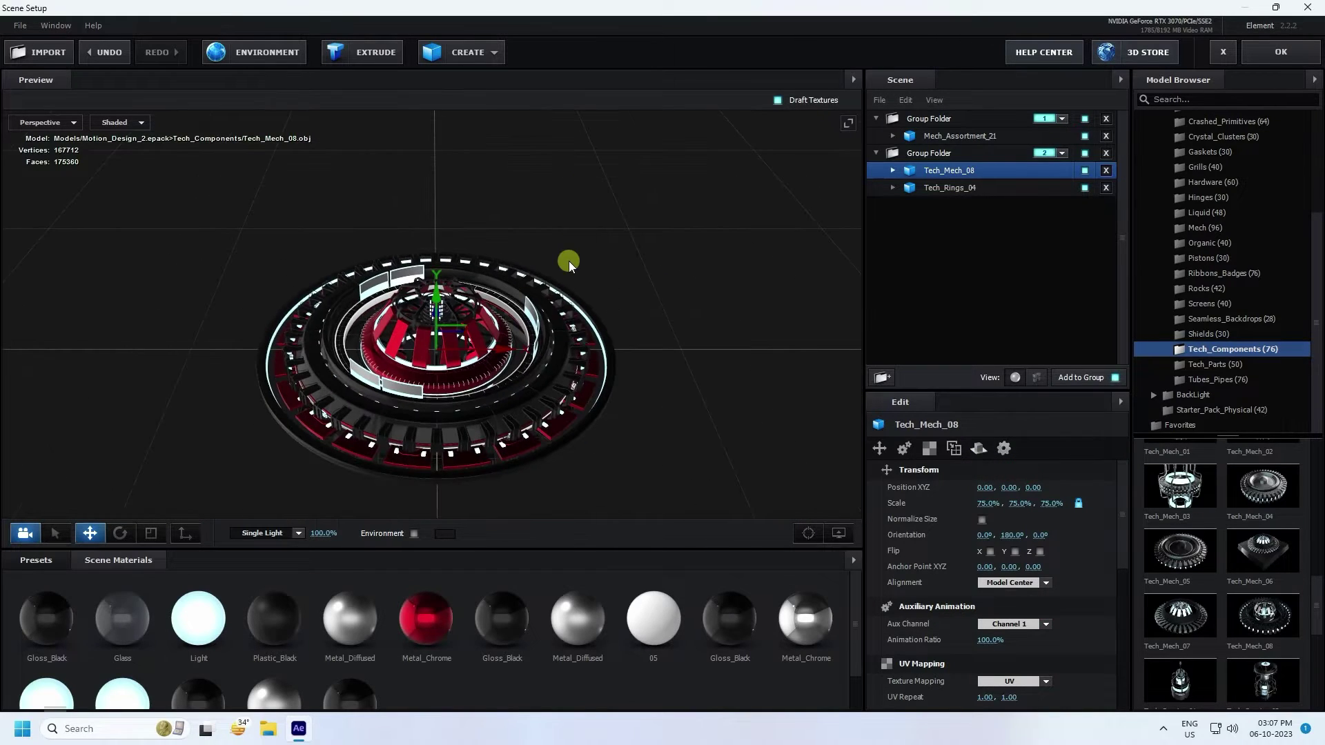
pyautogui.moveTo(568, 261); pyautogui.dragTo(582, 244)
pyautogui.click(952, 187)
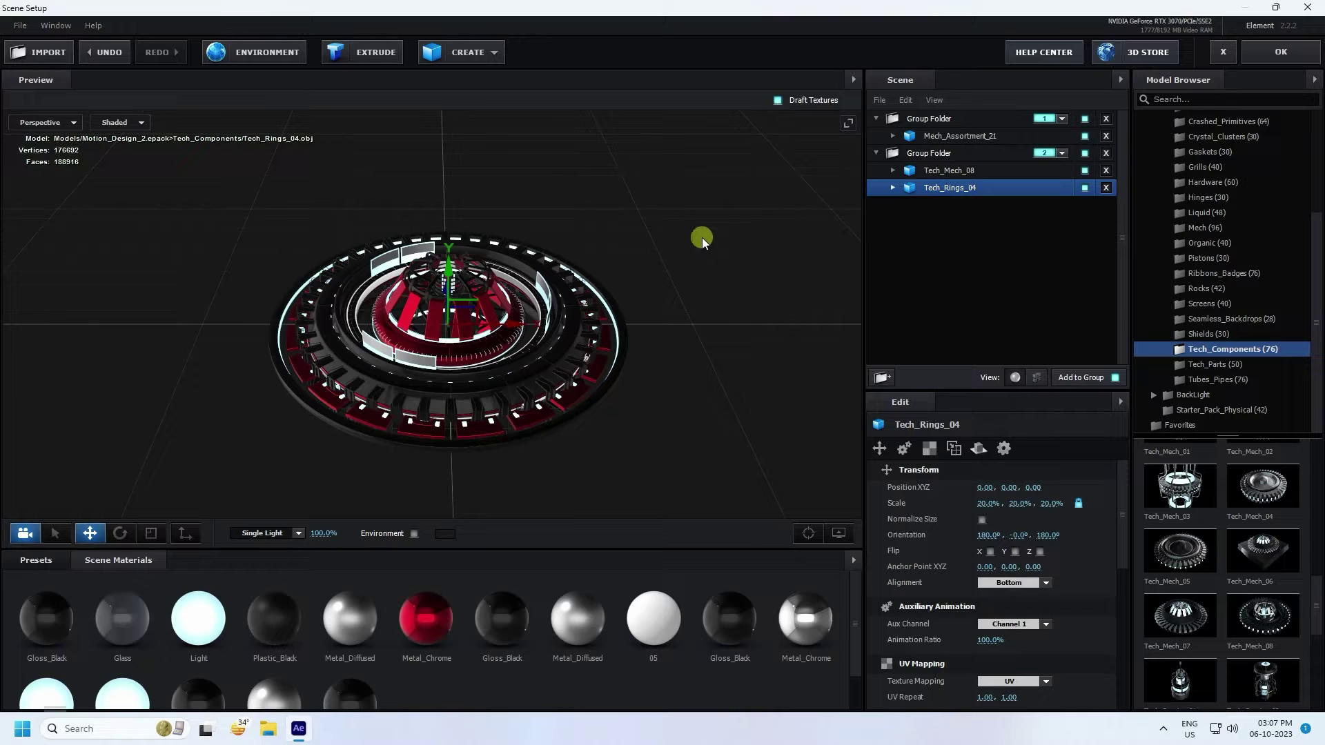
pyautogui.hotkey('ctrl', 'd')
pyautogui.moveTo(683, 246); pyautogui.dragTo(670, 409)
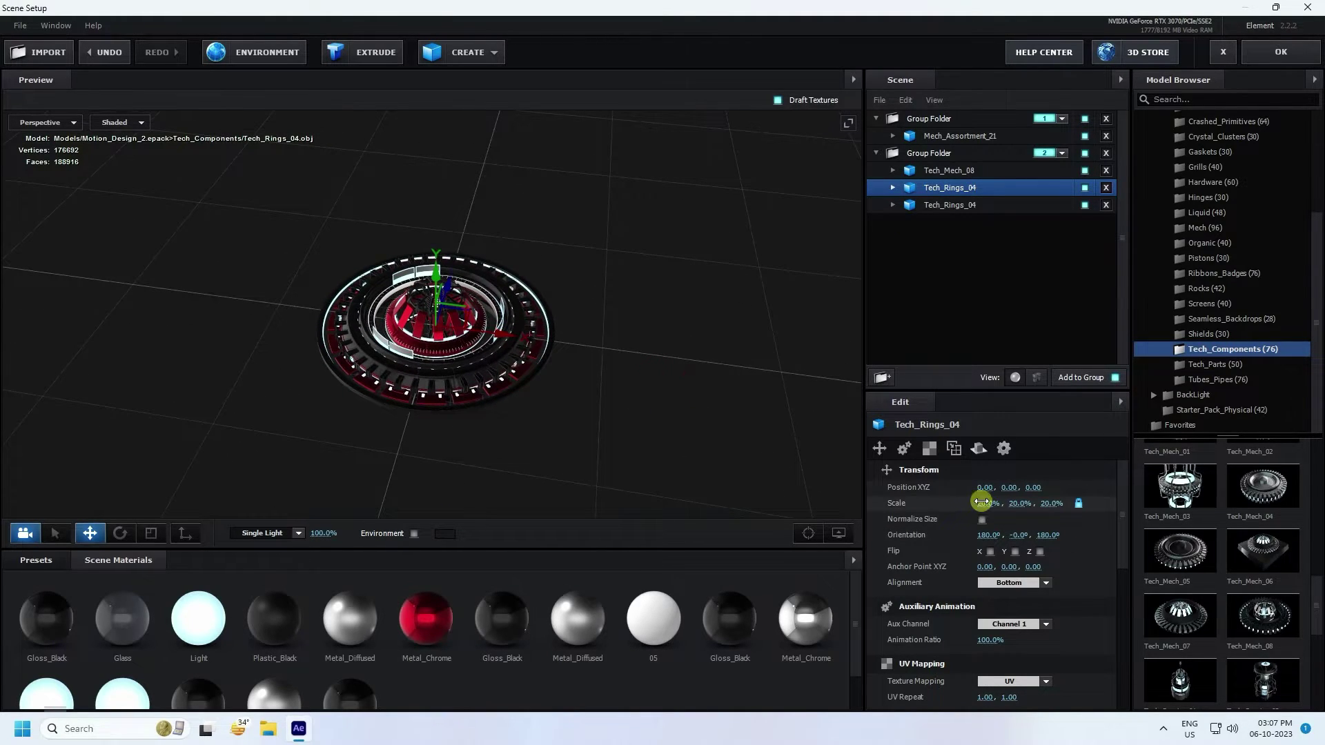
pyautogui.moveTo(981, 502)
pyautogui.mouseDown()
pyautogui.moveTo(1041, 499)
pyautogui.moveTo(988, 507)
pyautogui.mouseUp()
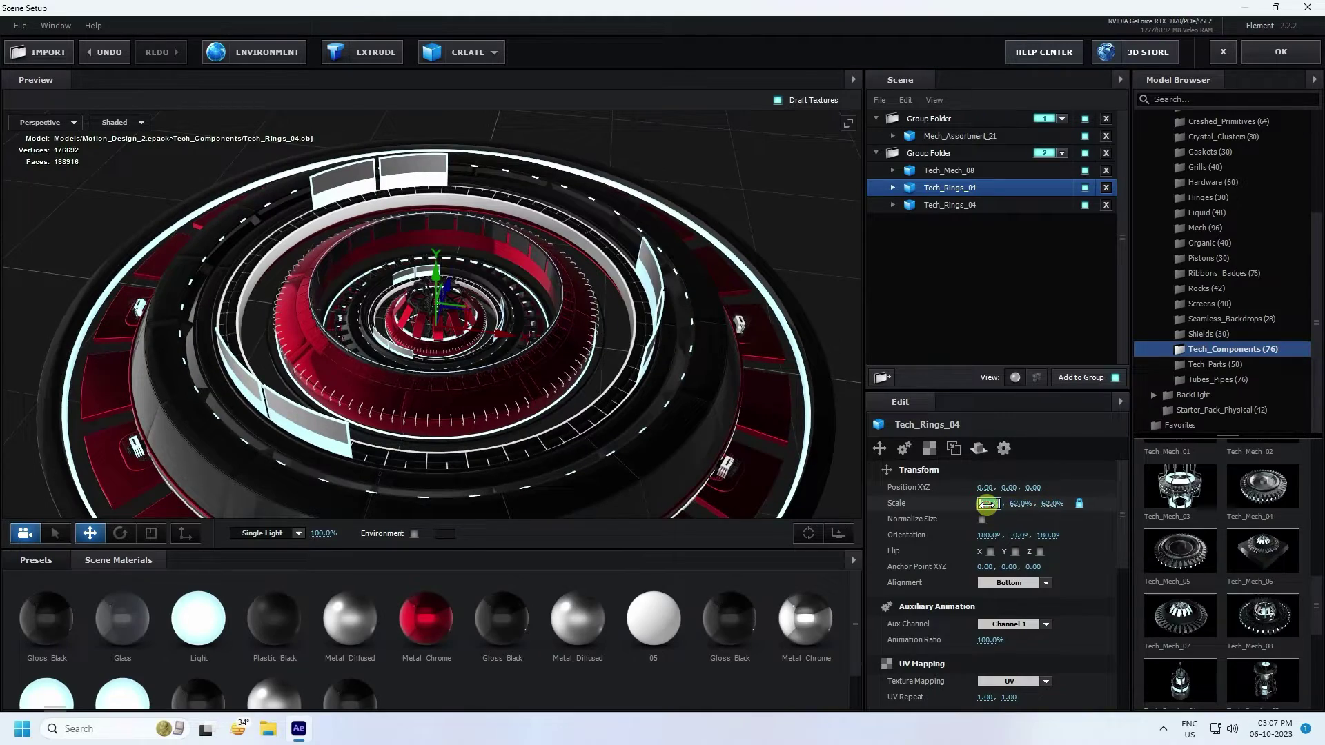
pyautogui.moveTo(472, 371); pyautogui.dragTo(442, 325)
# Step: Rename the enlarged Tech_Rings_04 copy to "Tech_Rings_04 2"
pyautogui.click(954, 195)
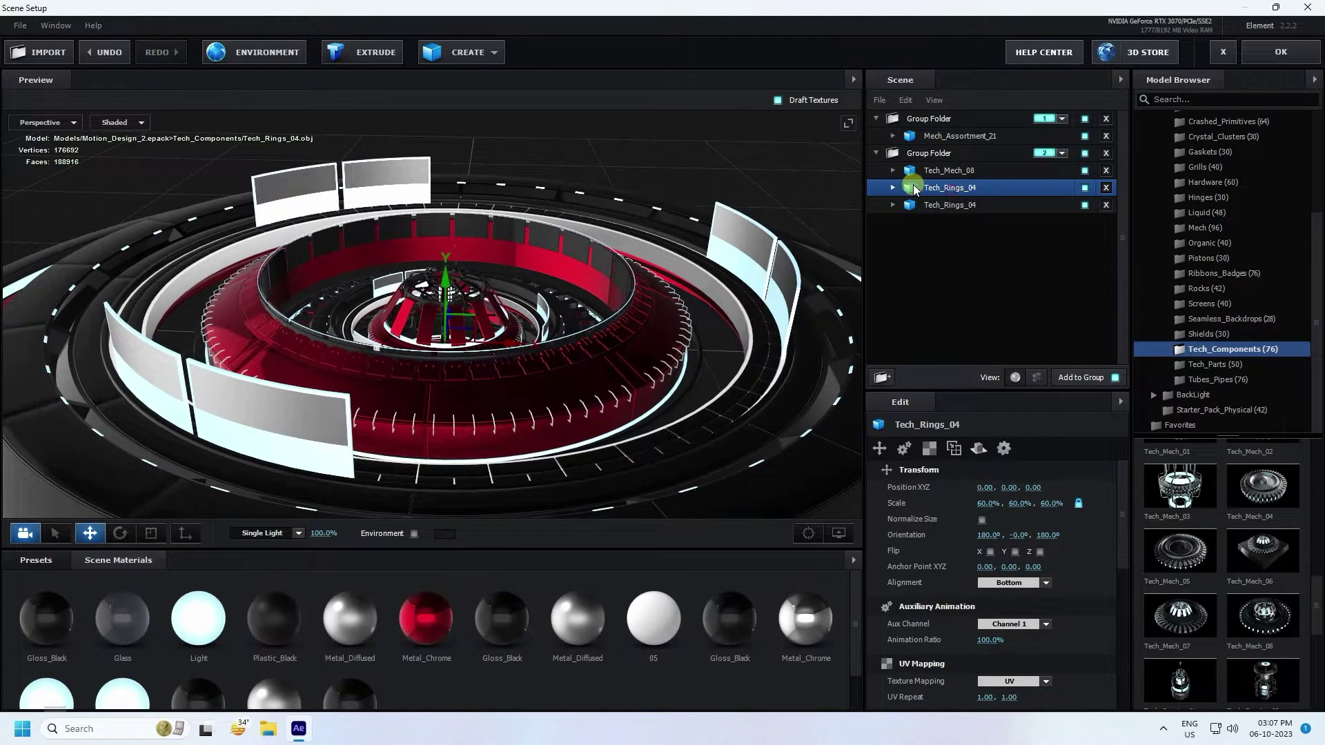
pyautogui.click(970, 187)
pyautogui.hotkey('ctrl', 'z')
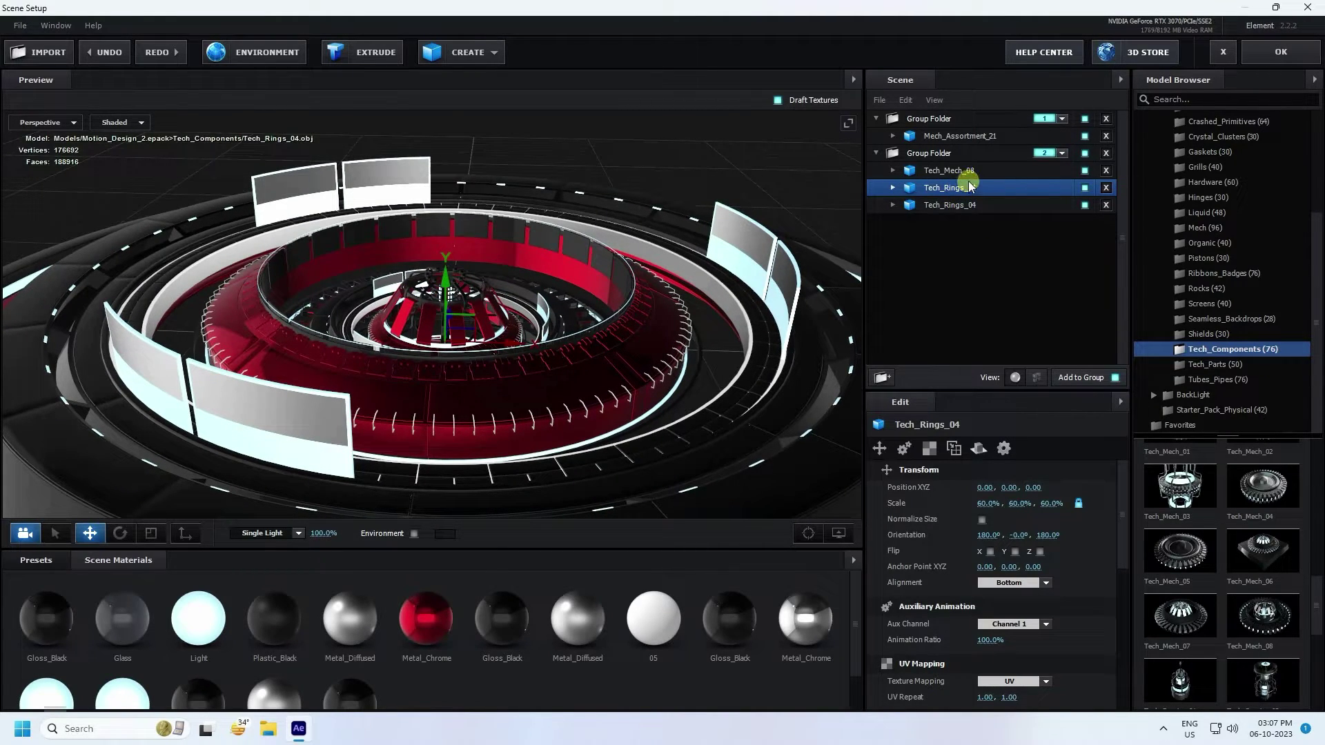
pyautogui.rightClick(969, 186)
pyautogui.click(1017, 280)
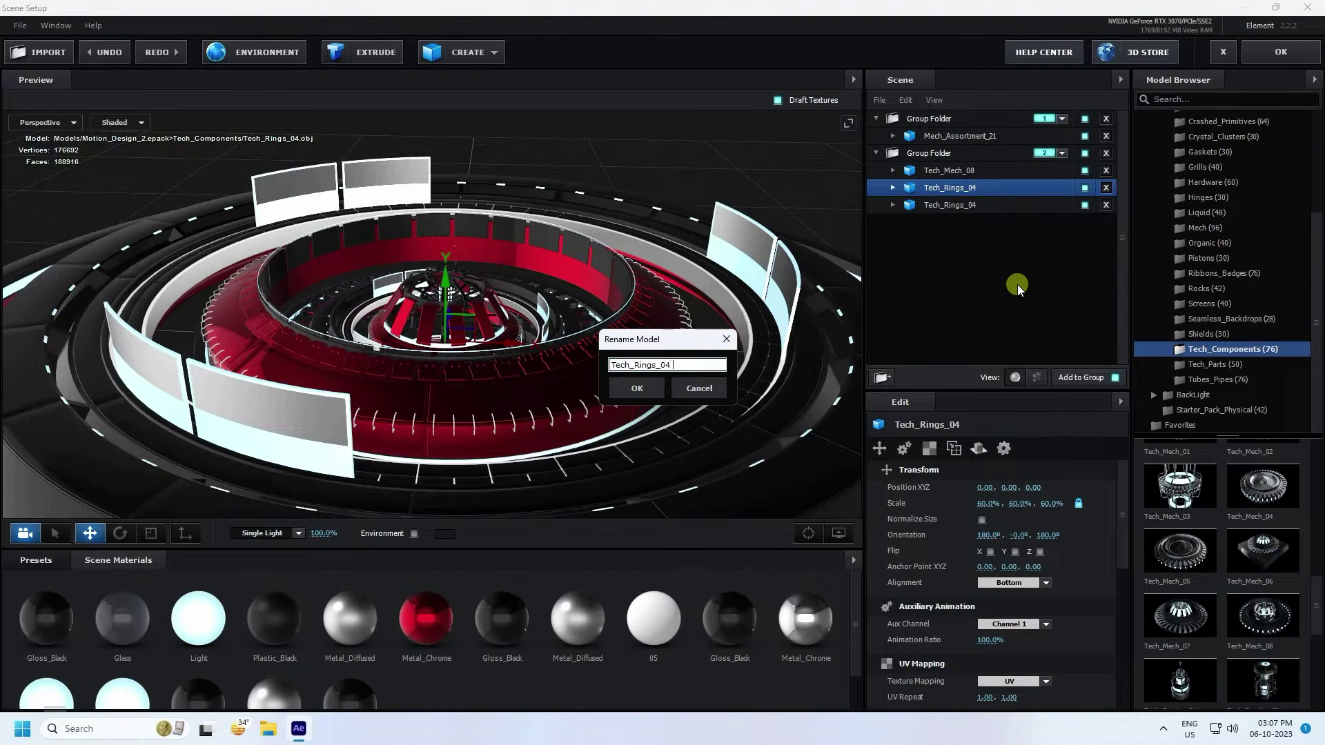
pyautogui.write('2')
pyautogui.press('Return')
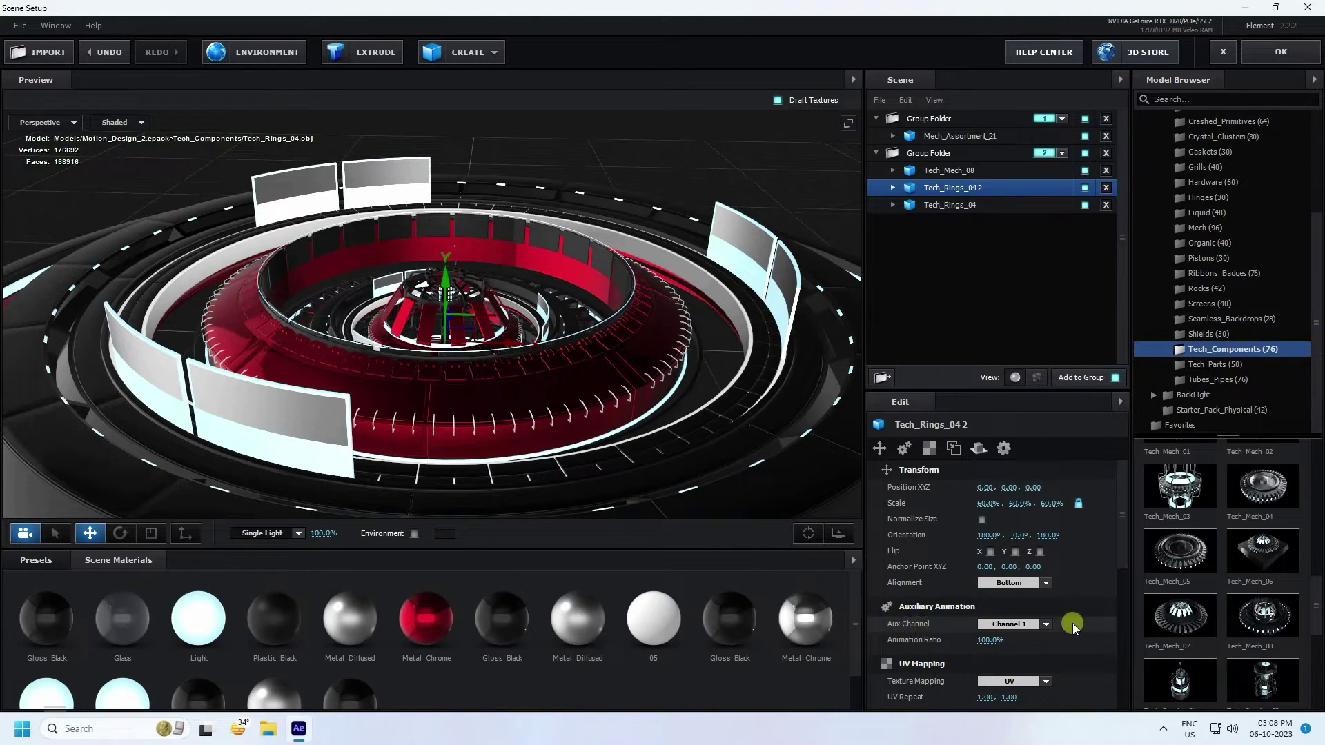
# Step: Set the auxiliary channel of Tech_Rings_04 2 to Channel 2 and check the channel assignments of the group 2 models
pyautogui.click(1045, 623)
pyautogui.click(1021, 486)
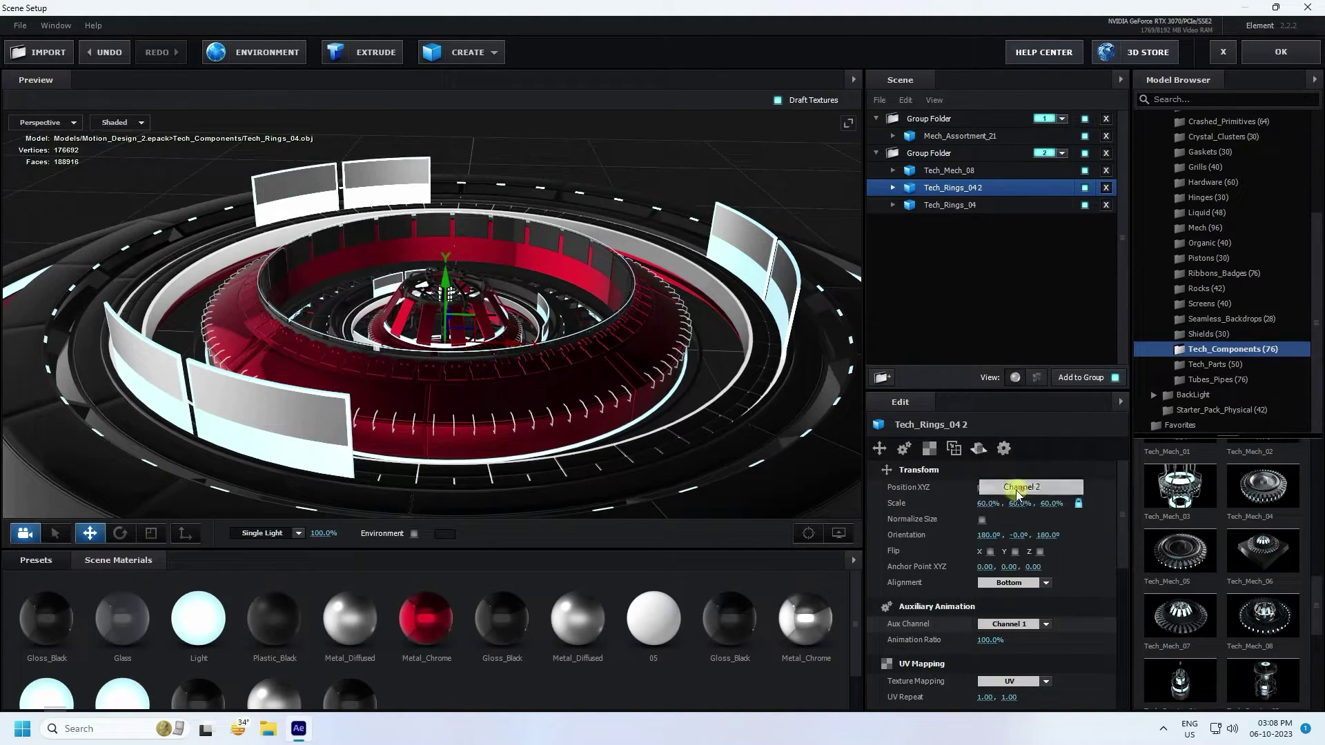
pyautogui.scroll(3, 597, 282)
pyautogui.moveTo(596, 281); pyautogui.dragTo(600, 325)
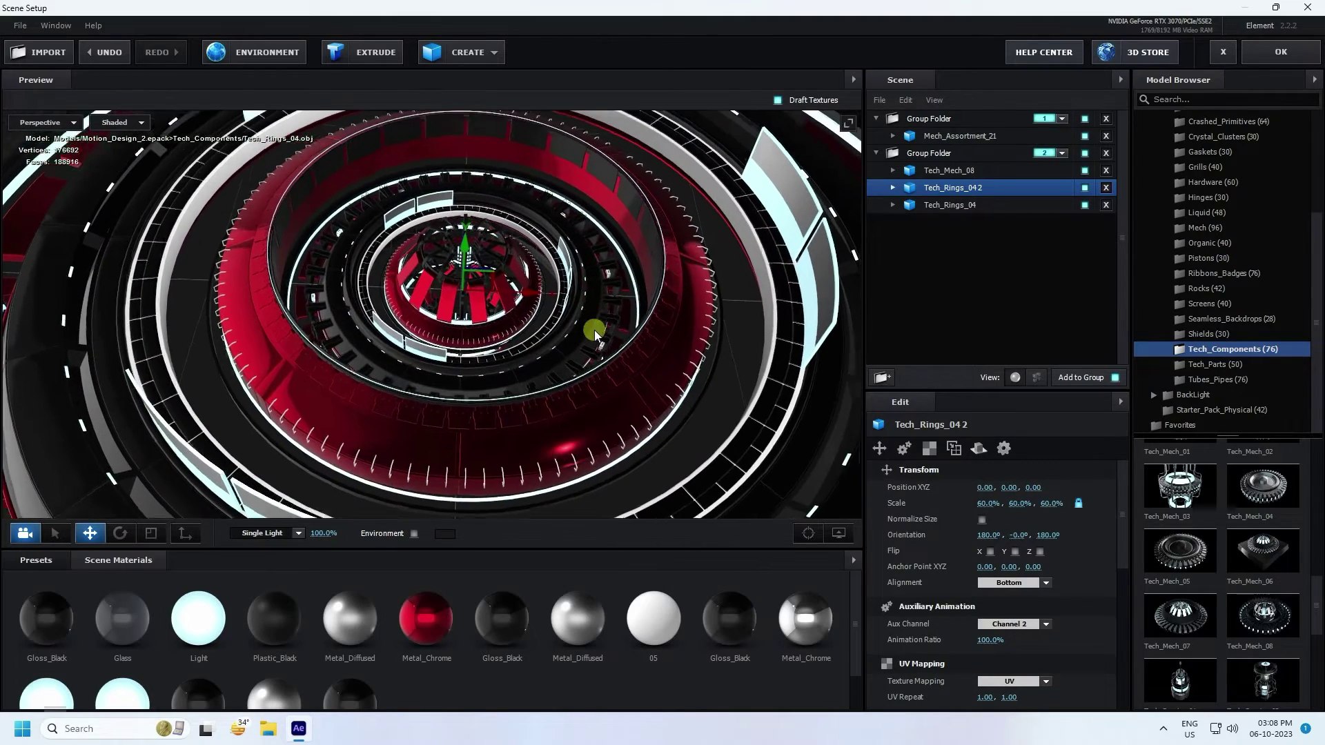
pyautogui.click(955, 204)
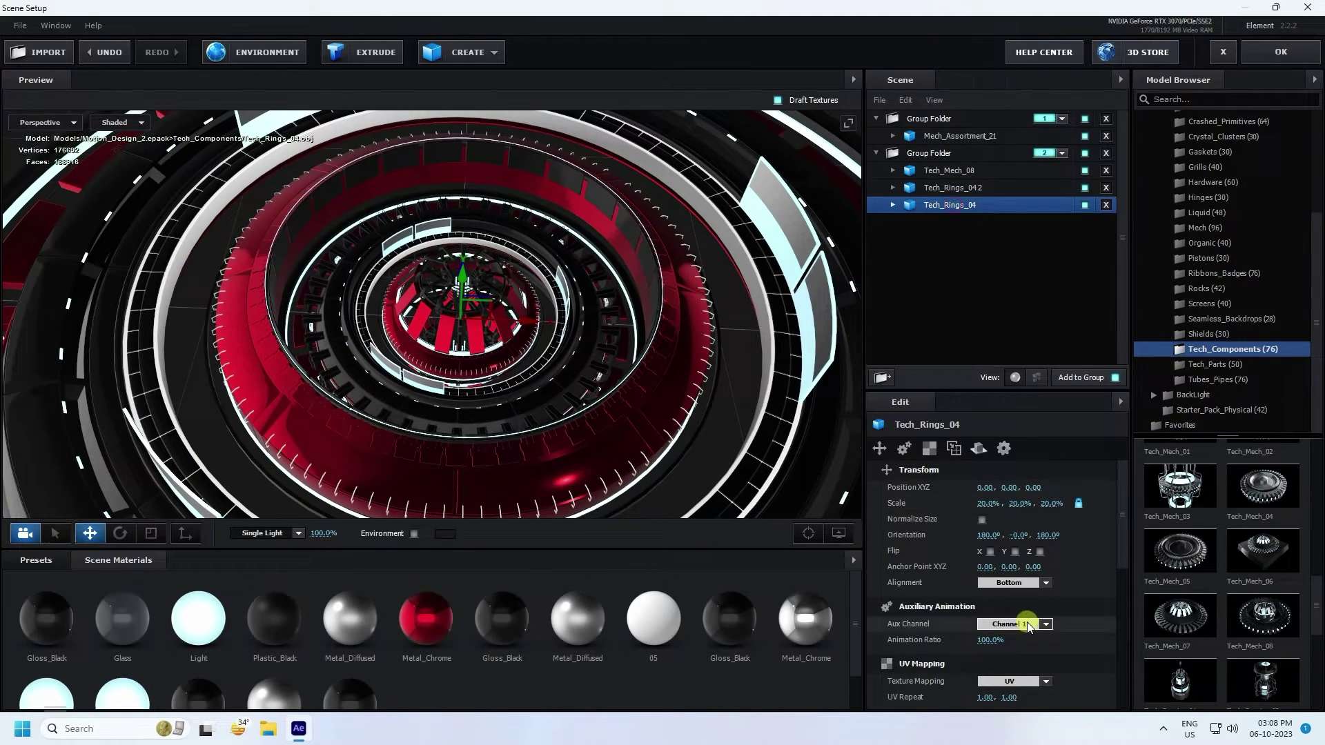
pyautogui.click(940, 170)
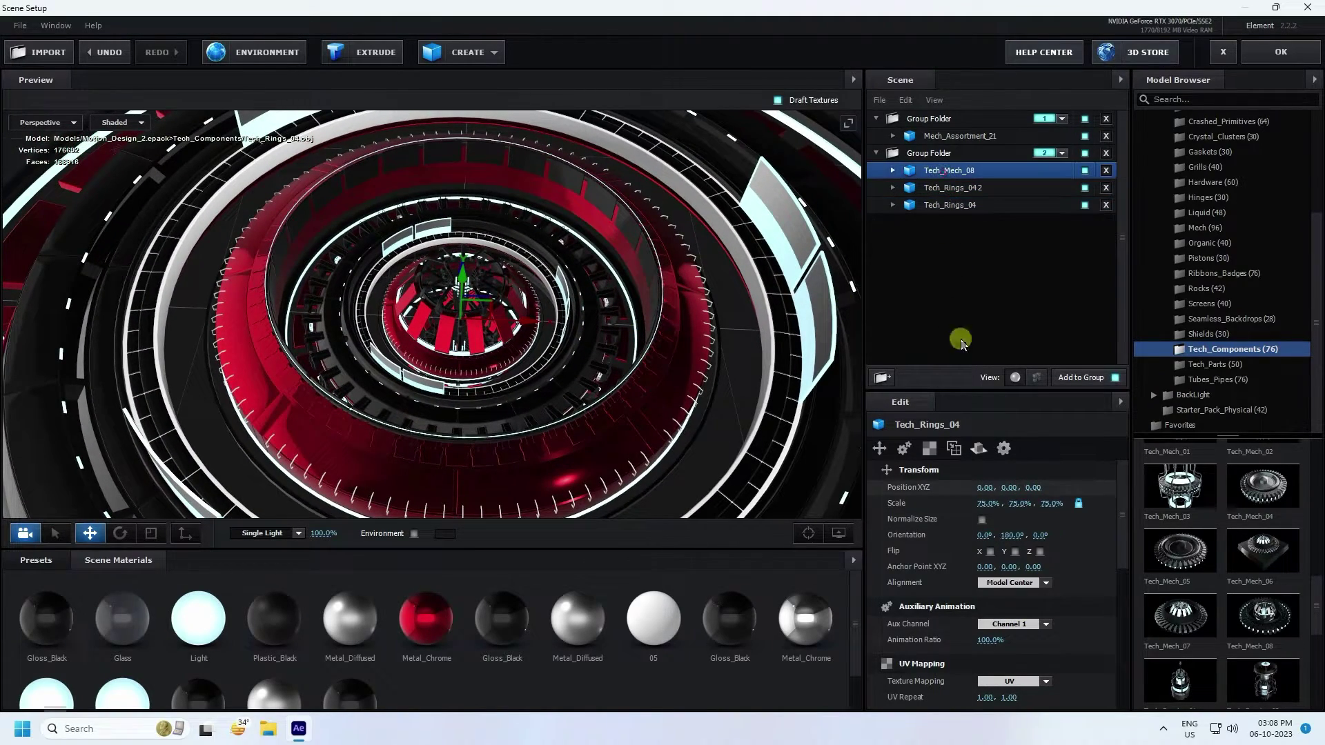
pyautogui.click(954, 188)
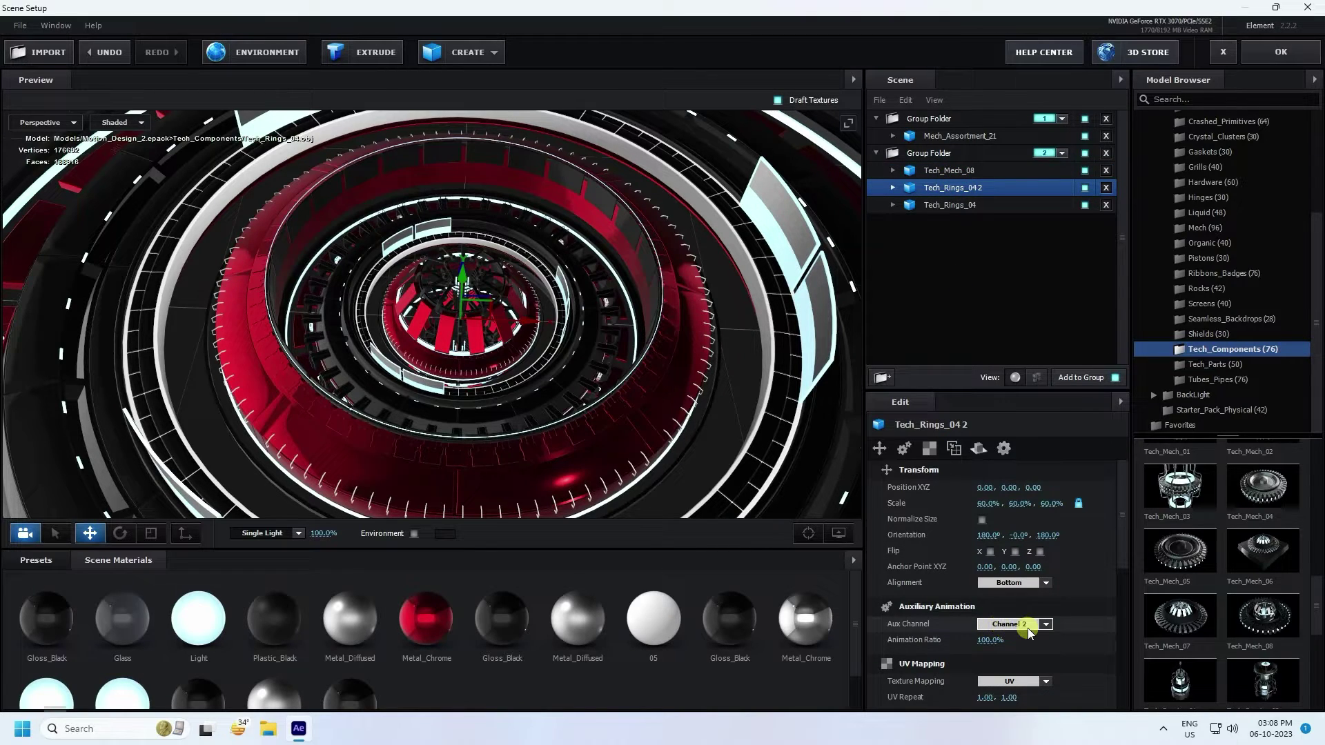
# Step: Set the auxiliary channel of Mech_Assortment_21 to Channel 1 and collapse both group folders
pyautogui.click(929, 137)
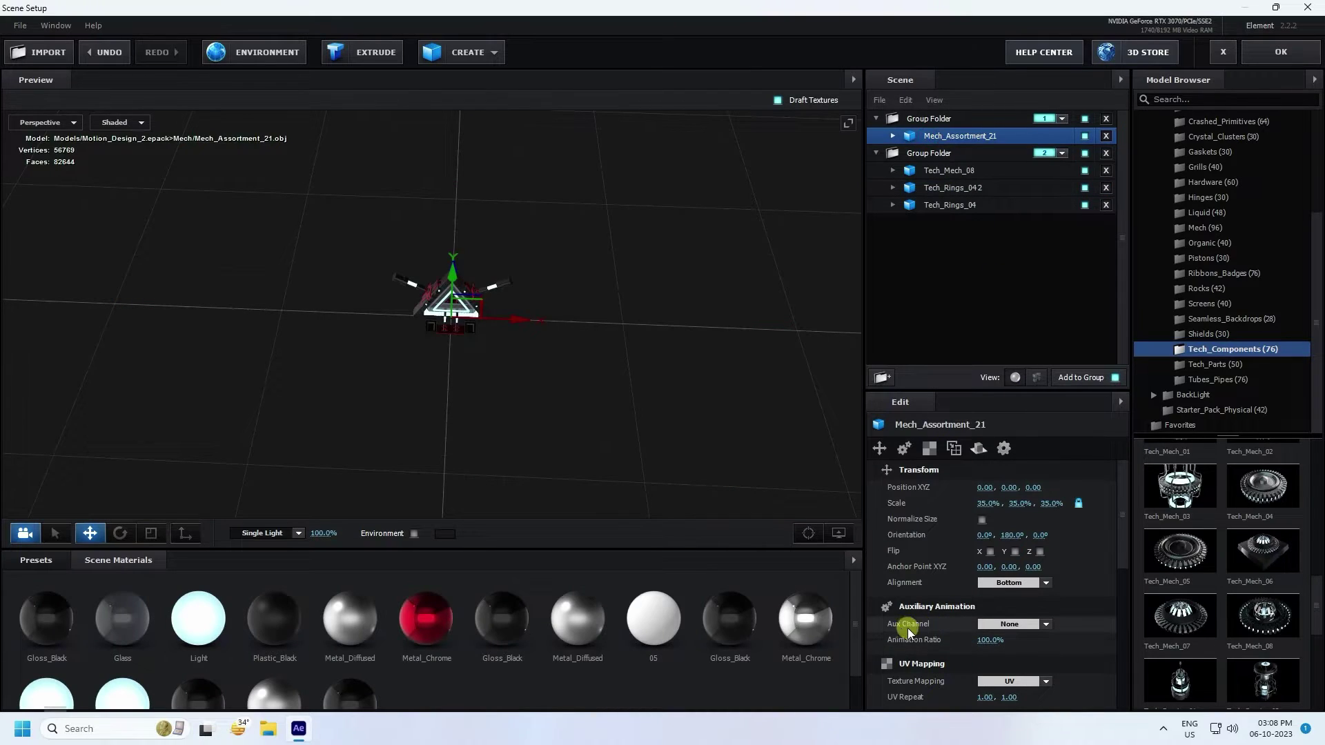
pyautogui.click(1028, 627)
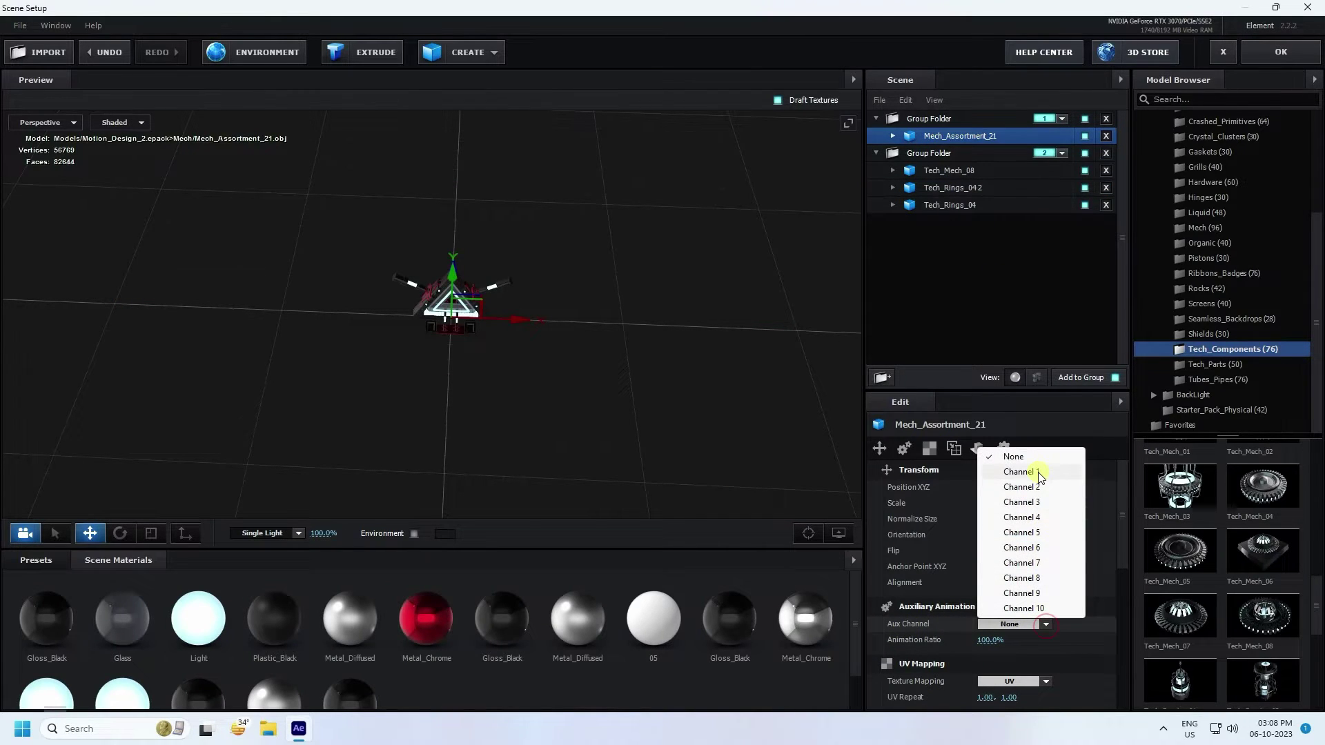
pyautogui.click(1039, 475)
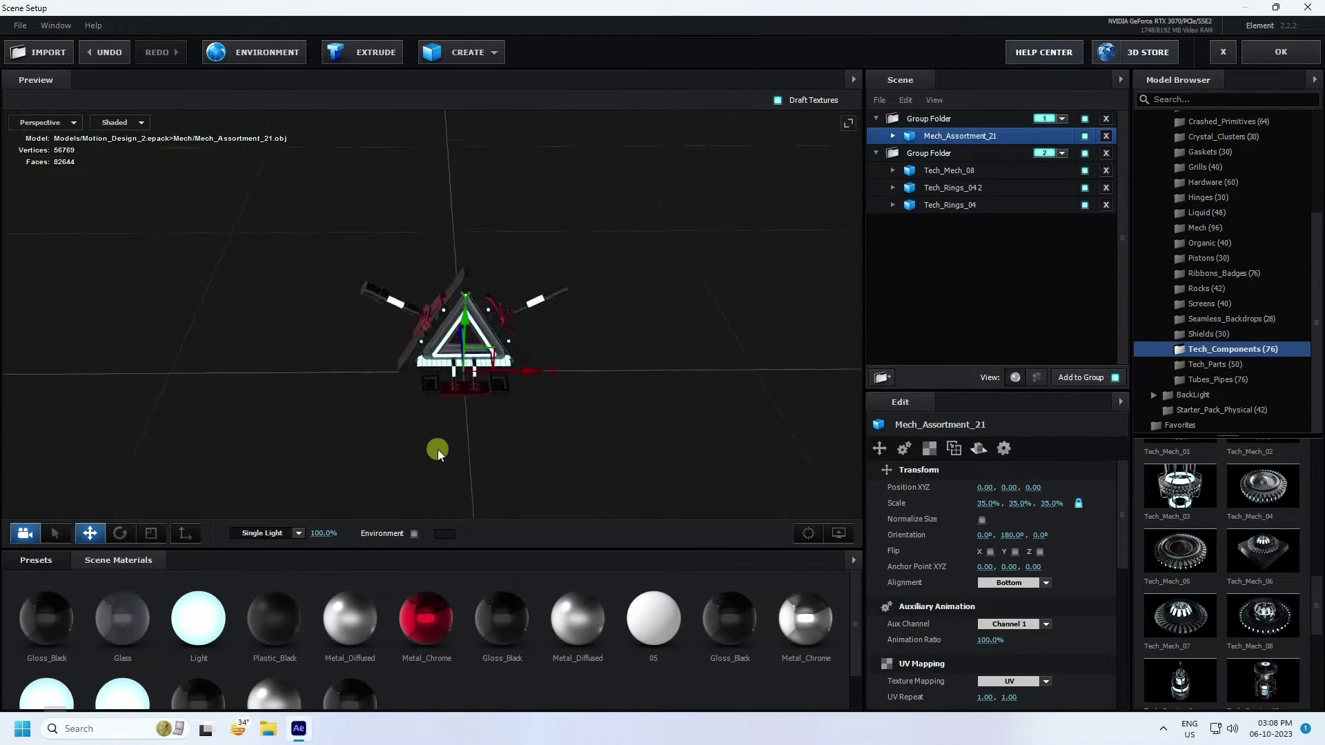
pyautogui.click(877, 119)
pyautogui.click(876, 136)
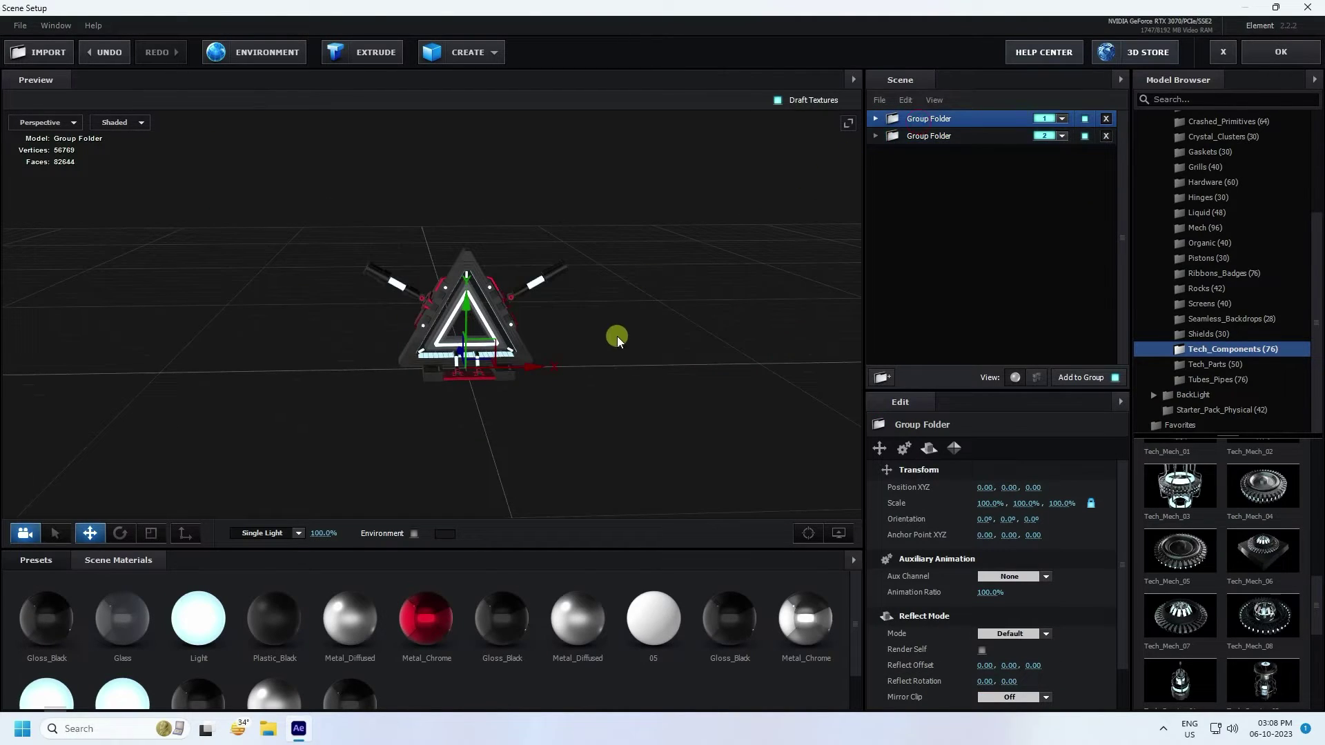
# Step: Apply the BackLight_2K_26 environment preset from the BackLight_2K collection to the scene
pyautogui.click(919, 136)
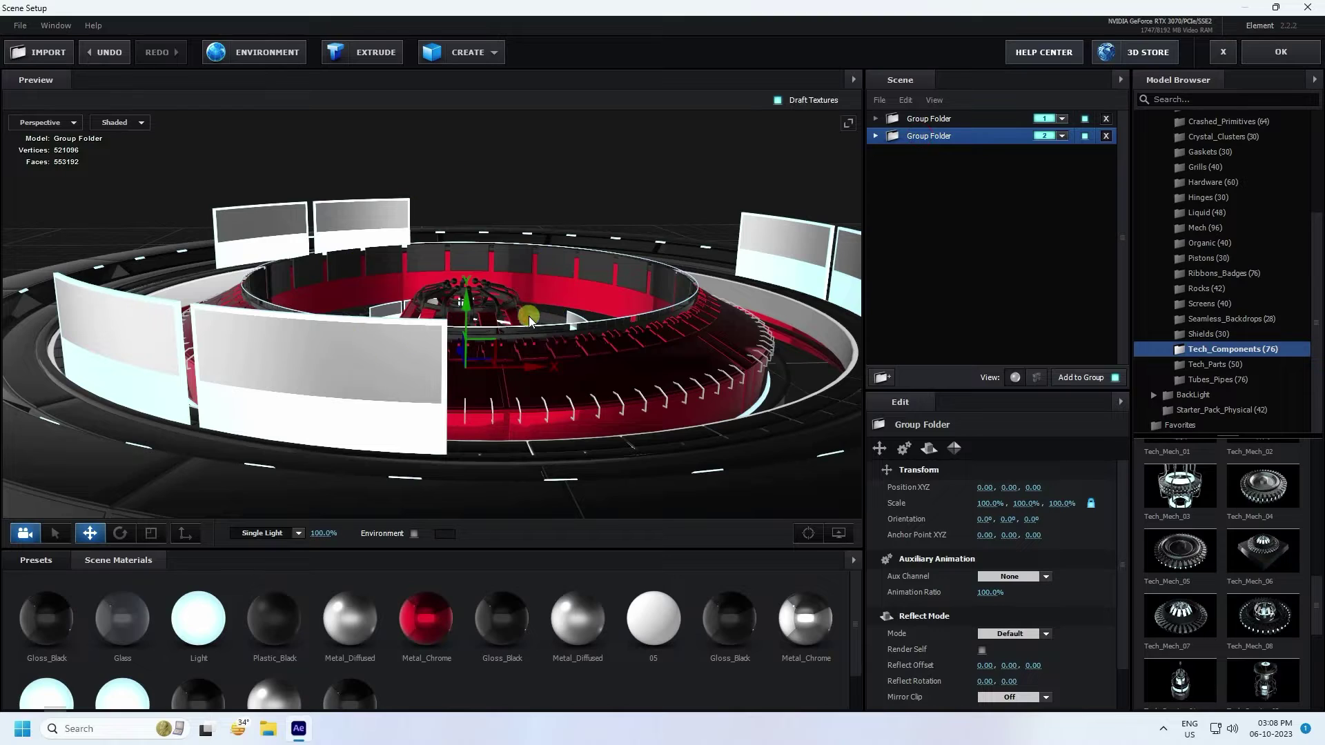
pyautogui.click(38, 560)
pyautogui.click(52, 592)
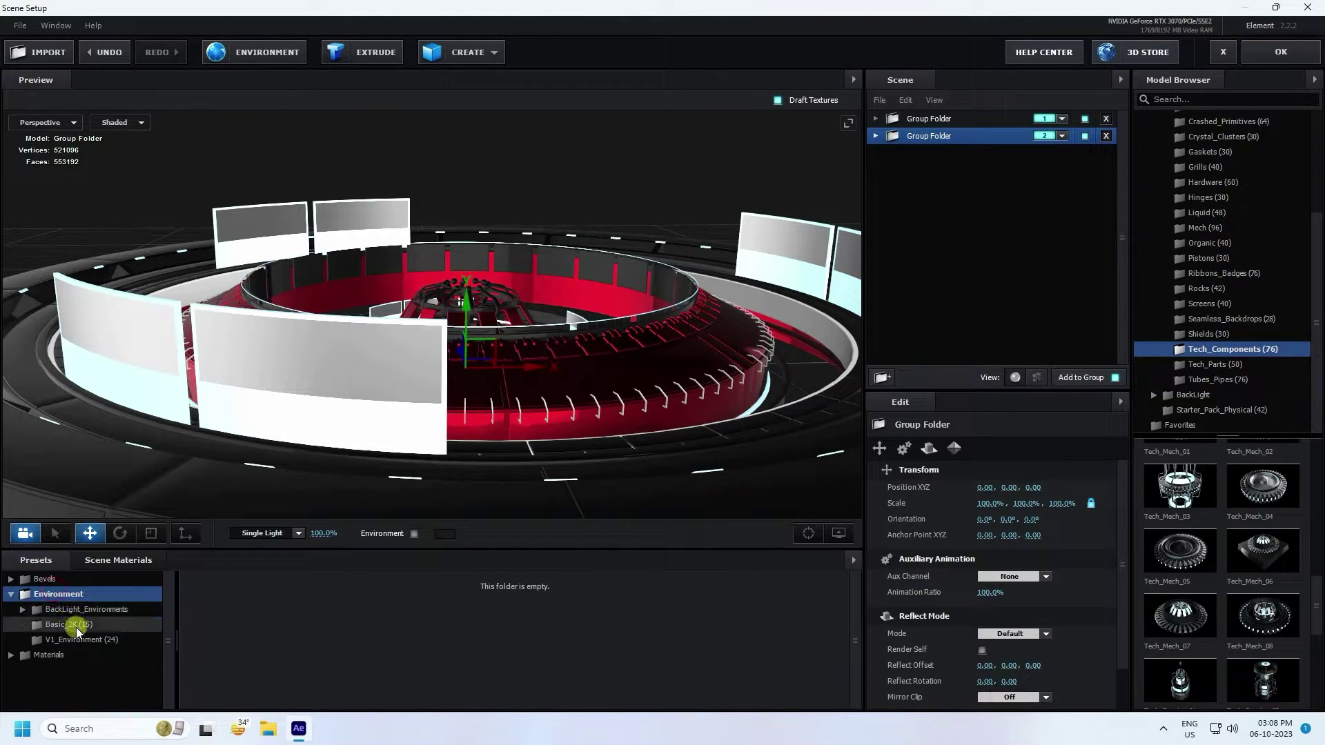
pyautogui.click(80, 610)
pyautogui.click(81, 624)
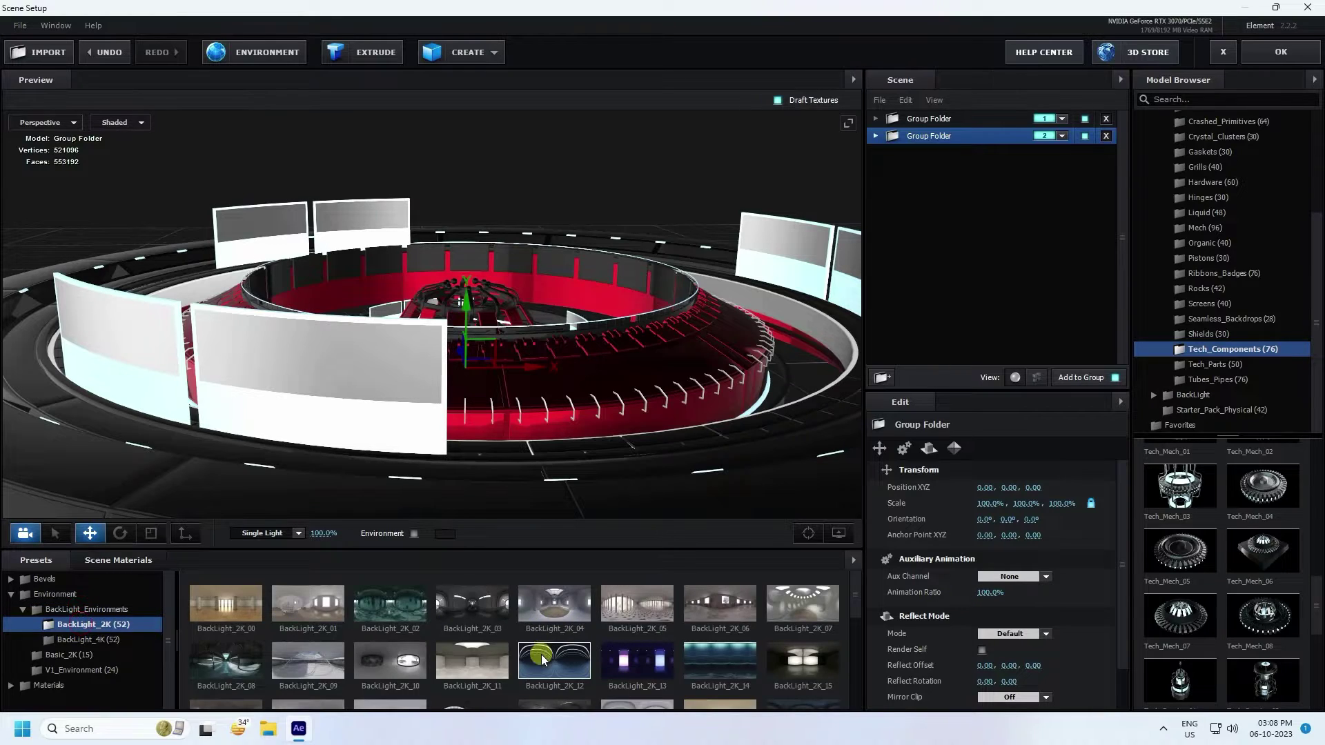
pyautogui.scroll(-3, 477, 665)
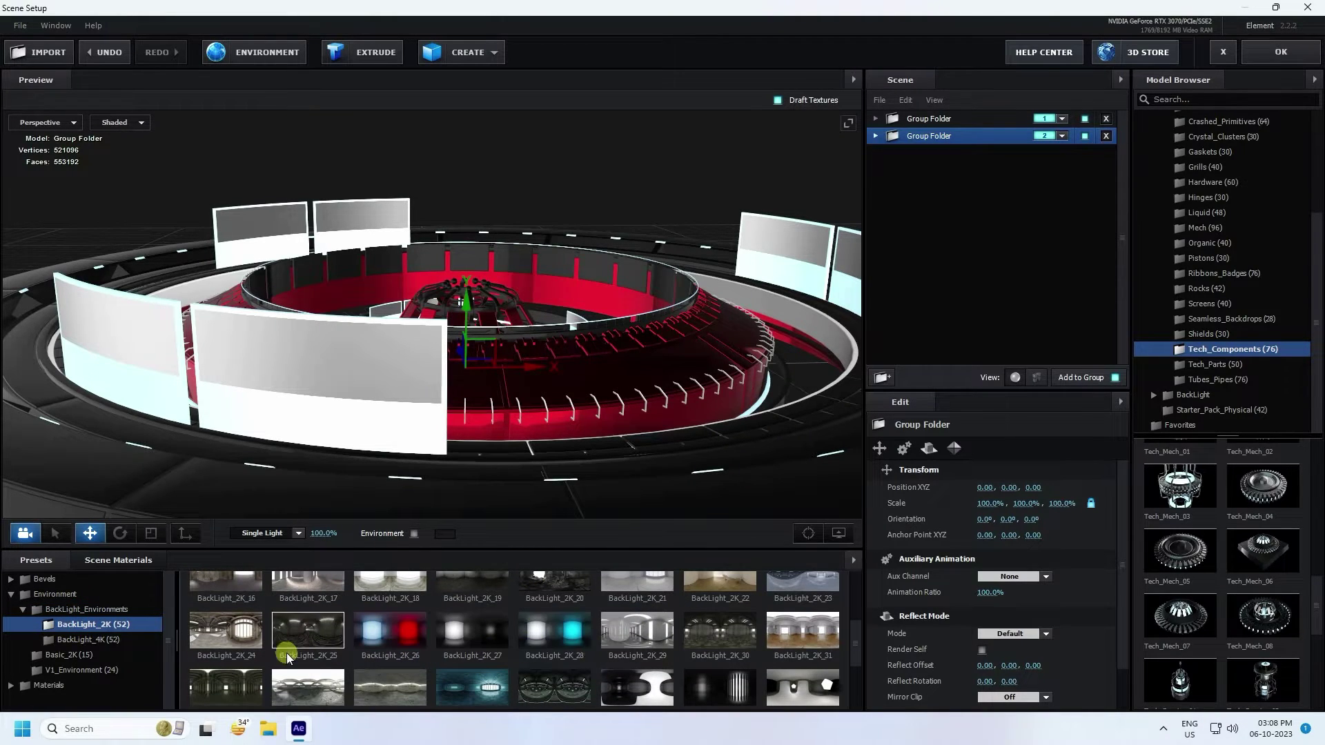
pyautogui.click(391, 635)
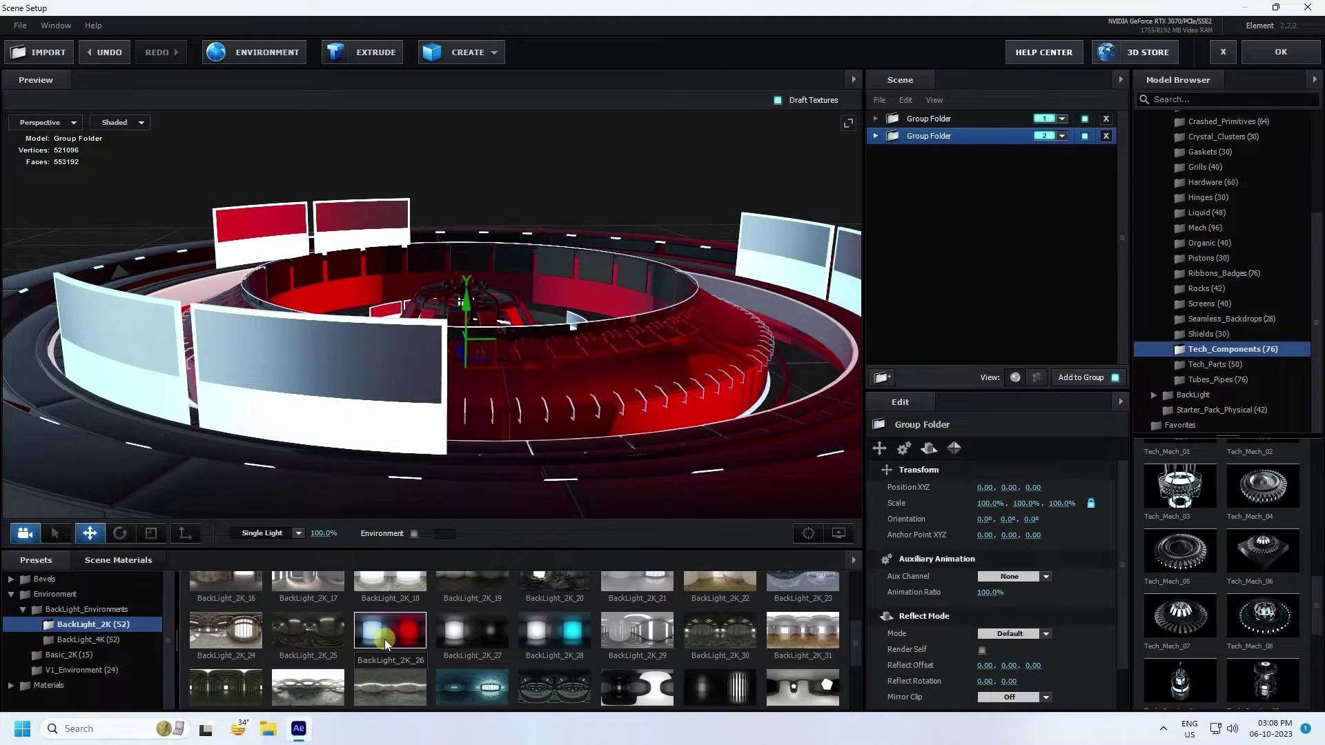
# Step: Set the brightness of the environment texture to 10% and accept the change
pyautogui.click(260, 51)
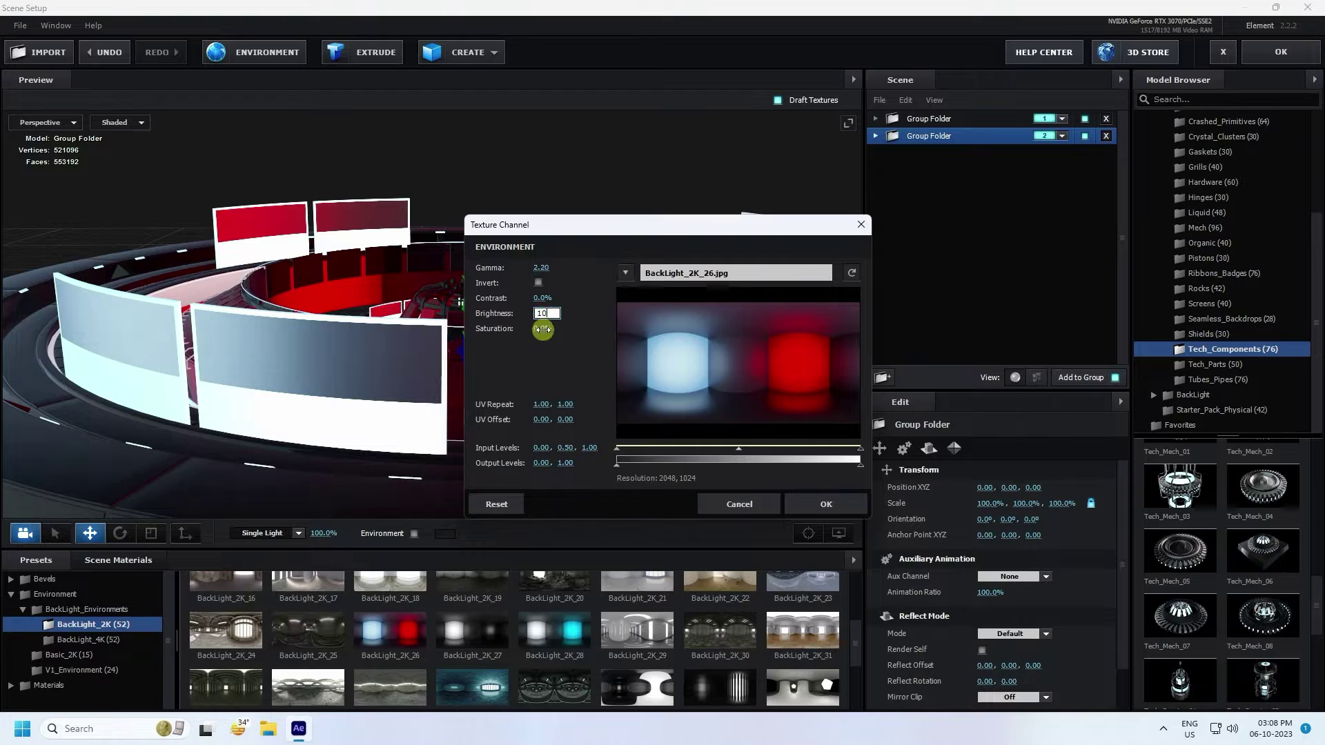
pyautogui.write('10')
pyautogui.click(545, 366)
pyautogui.click(793, 505)
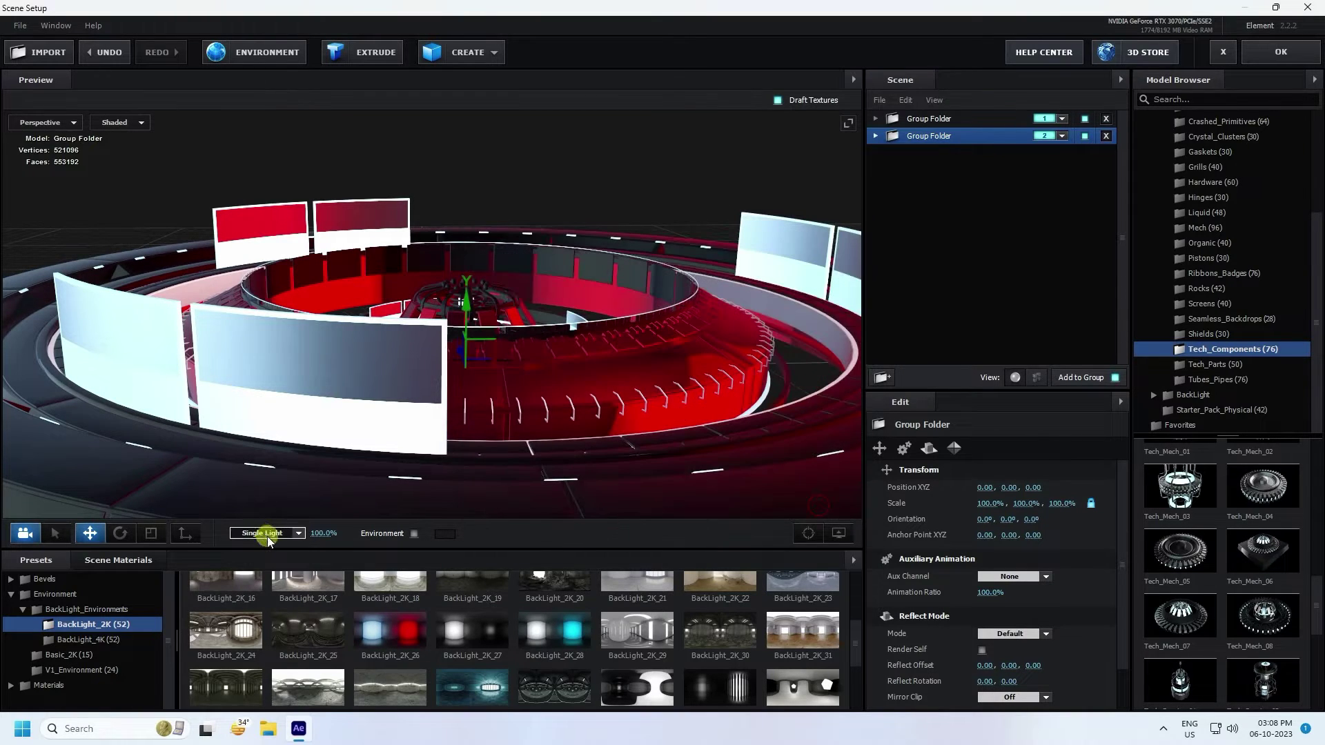
# Step: Set the preview lighting to Aqua, inspect the whole ring assembly from above, and accept the scene setup
pyautogui.click(266, 534)
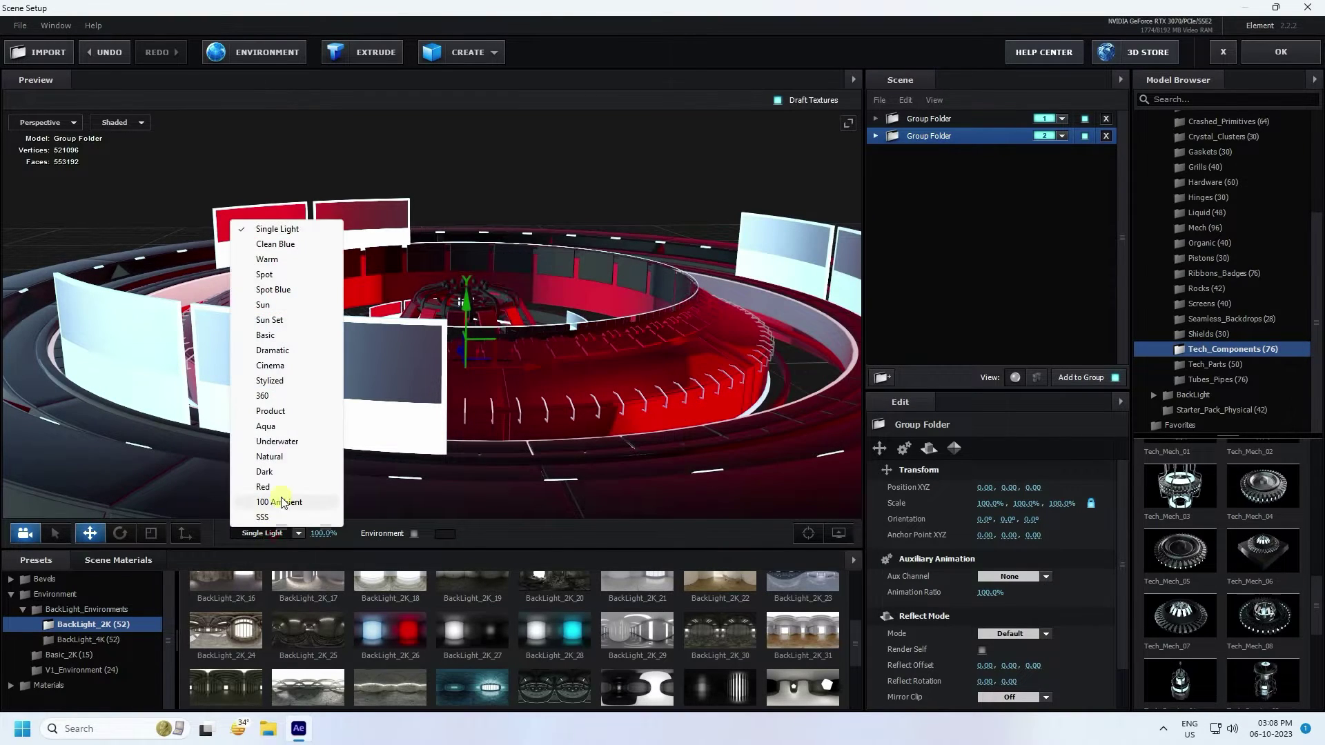
pyautogui.click(266, 426)
pyautogui.scroll(10, 598, 197)
pyautogui.moveTo(599, 197); pyautogui.dragTo(755, 245)
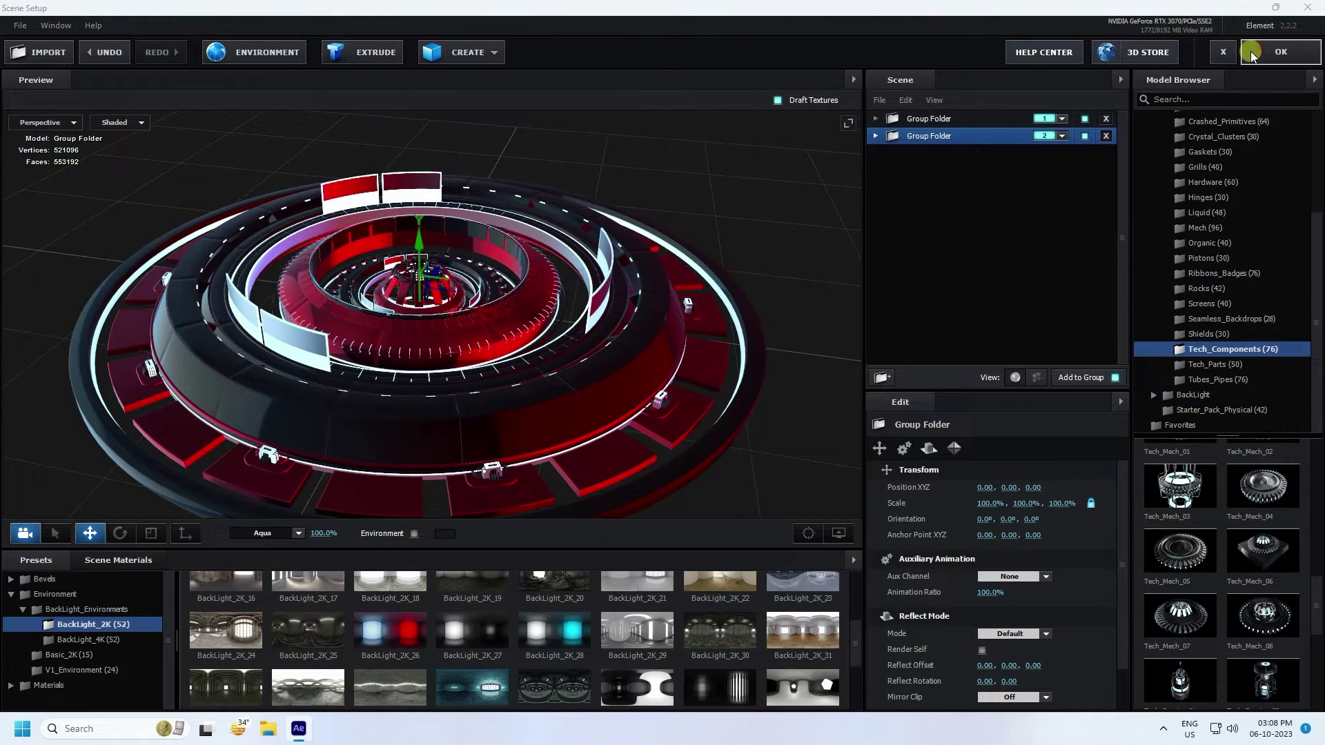
pyautogui.click(1280, 52)
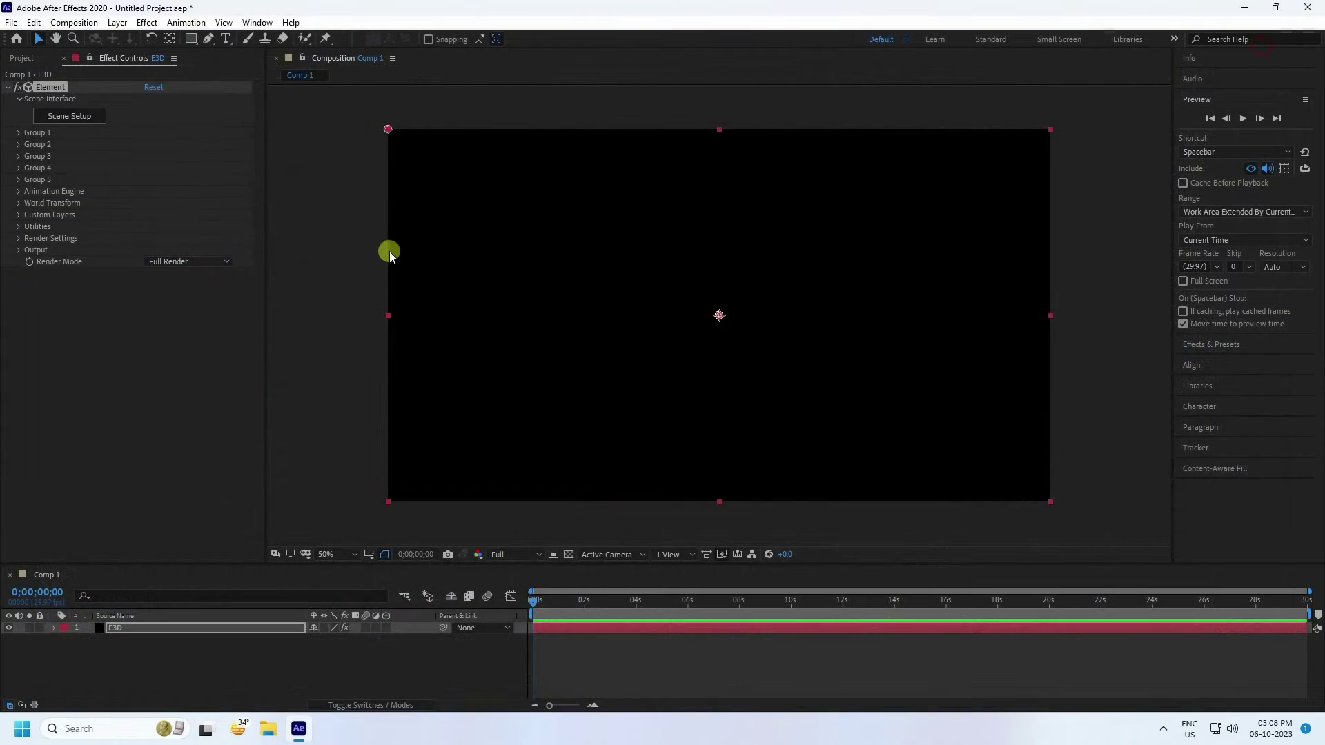
# Step: Add a new camera layer to Comp 1 with its default settings
pyautogui.rightClick(250, 673)
pyautogui.moveTo(290, 523)
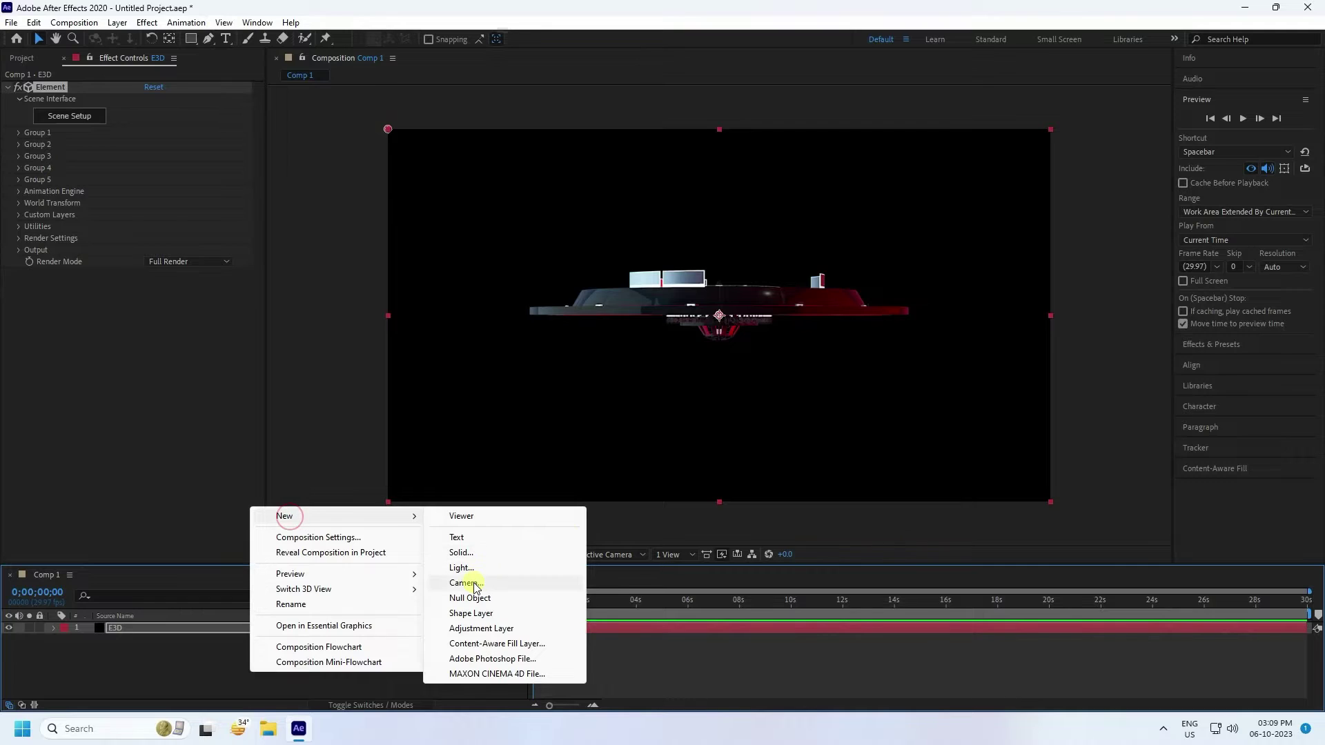
pyautogui.click(502, 584)
pyautogui.click(803, 511)
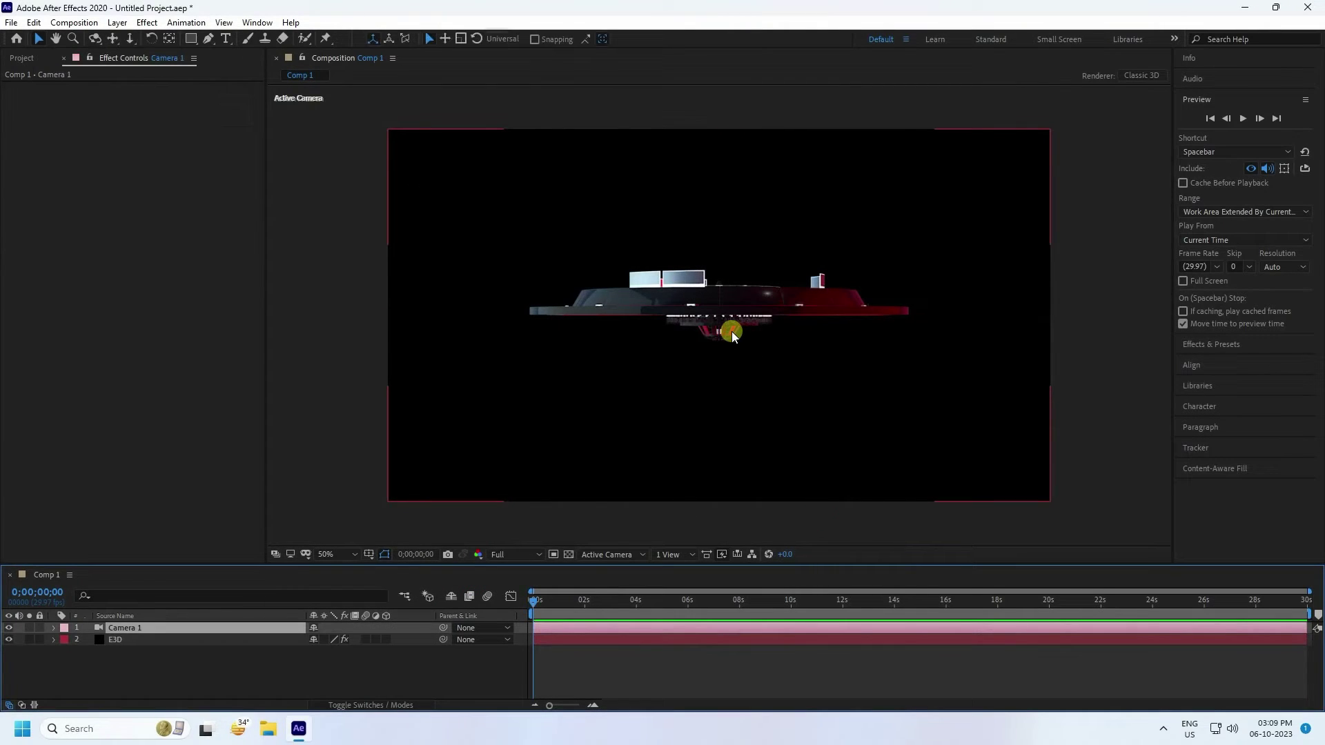
# Step: Dolly and orbit the camera to a close high-angle framing of the central rings and fit the composition in the viewer
pyautogui.press('c')
pyautogui.press('c')
pyautogui.moveTo(718, 343); pyautogui.dragTo(775, 113)
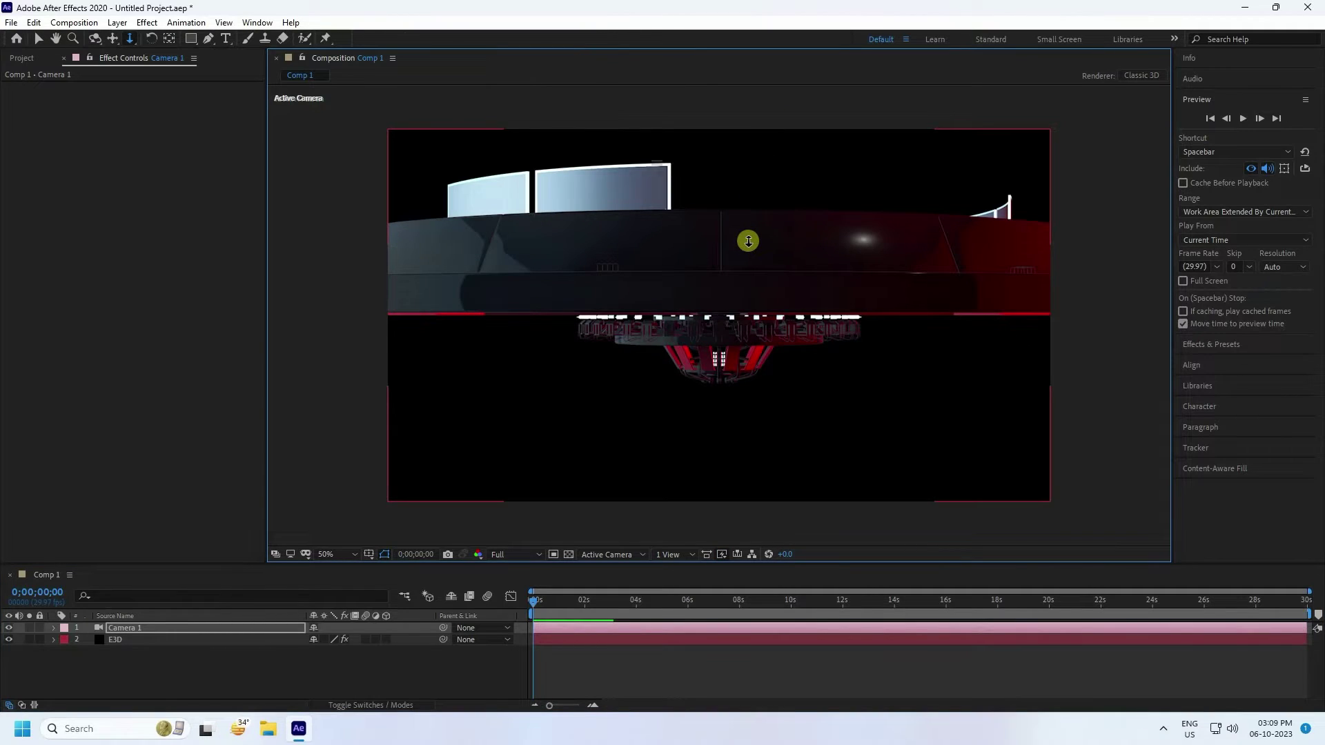
pyautogui.press('c')
pyautogui.moveTo(748, 241); pyautogui.dragTo(755, 316)
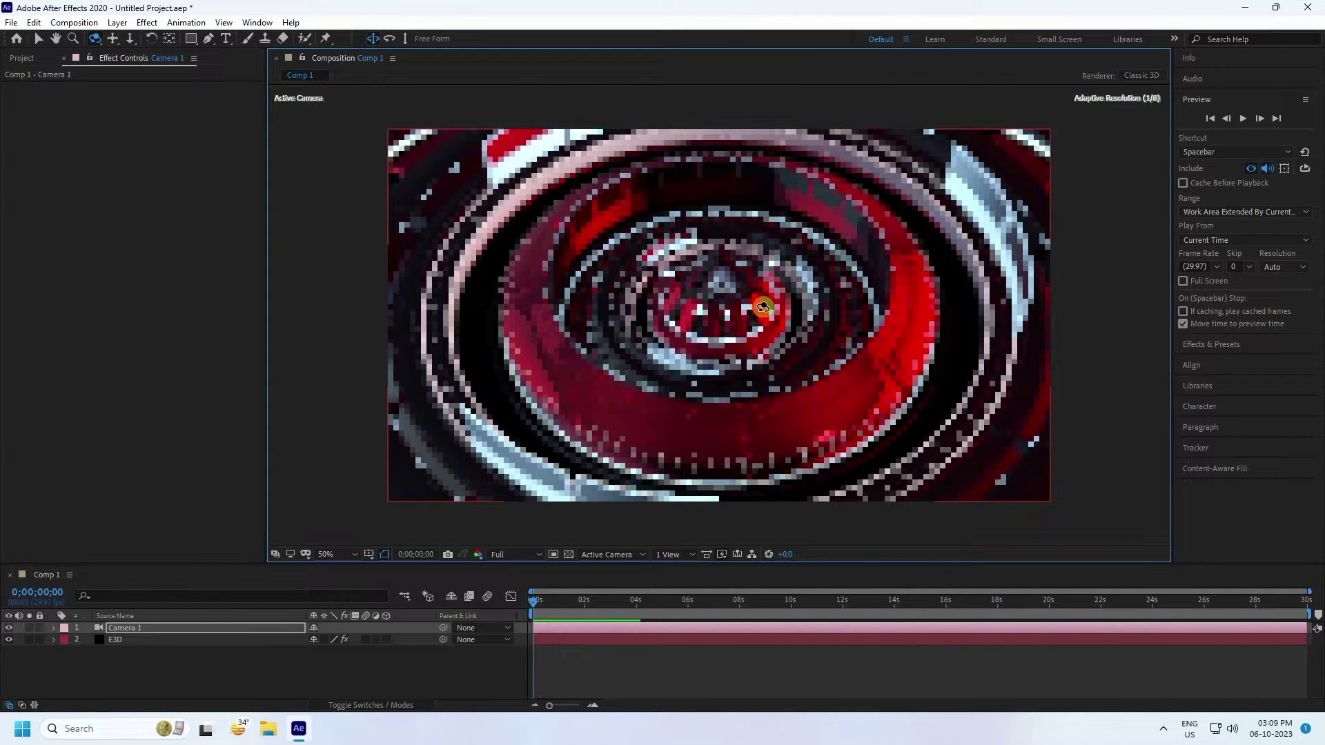
pyautogui.moveTo(748, 309); pyautogui.dragTo(748, 324)
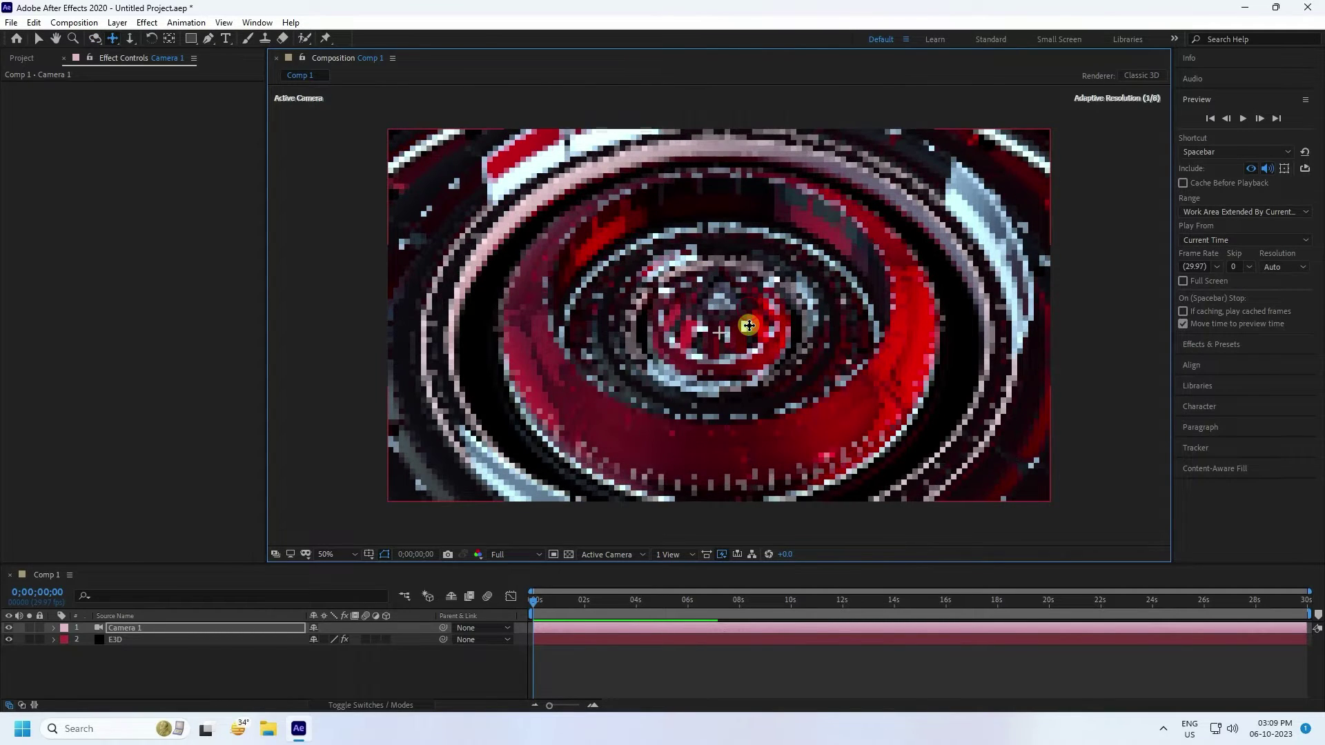
pyautogui.click(334, 554)
pyautogui.click(350, 325)
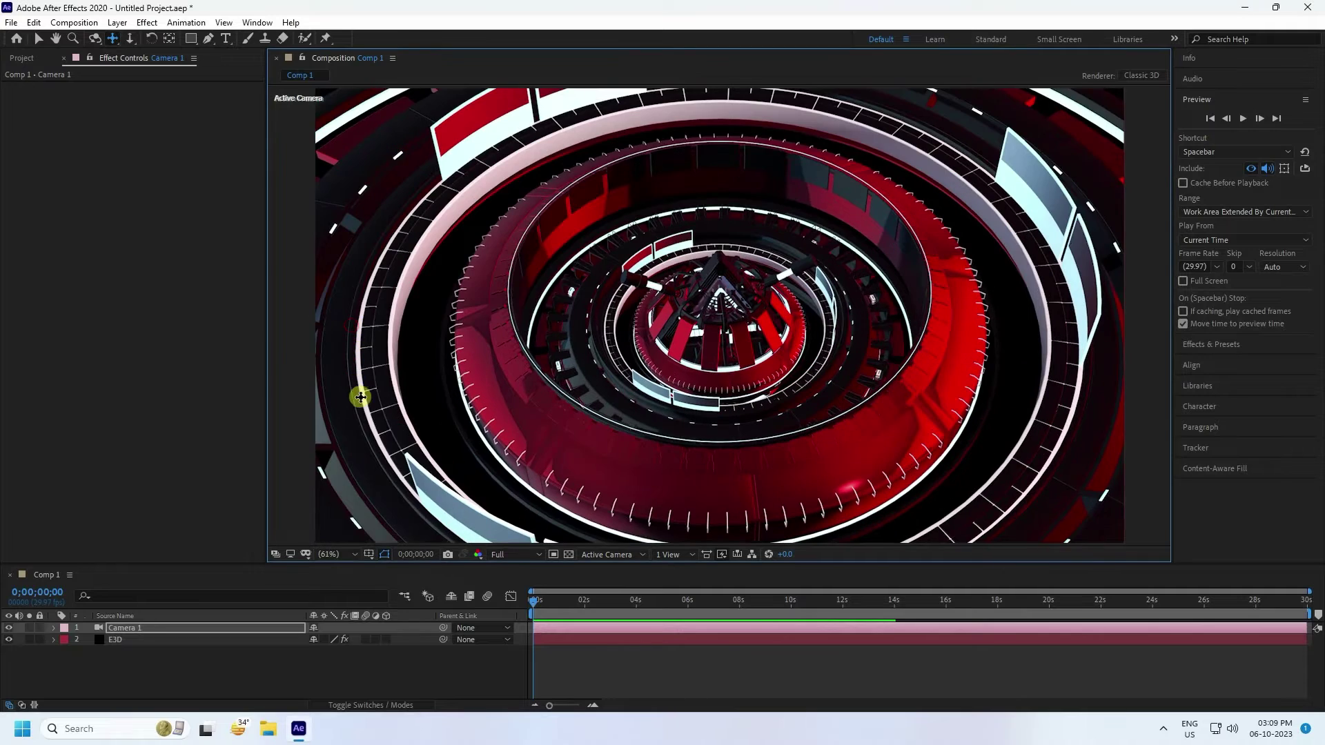
# Step: Set Group 1's particle count to 20 and its replicator shape to Ring on the E3D layer
pyautogui.click(112, 639)
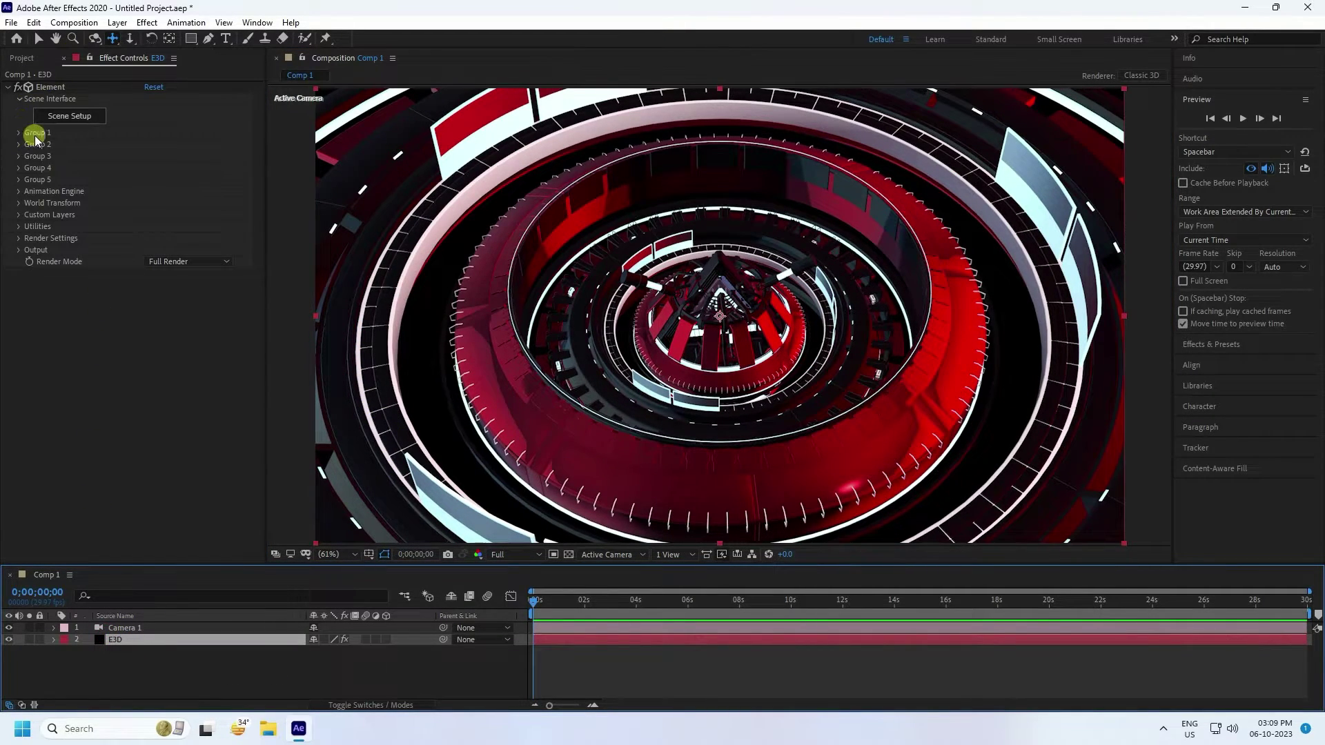
pyautogui.click(23, 135)
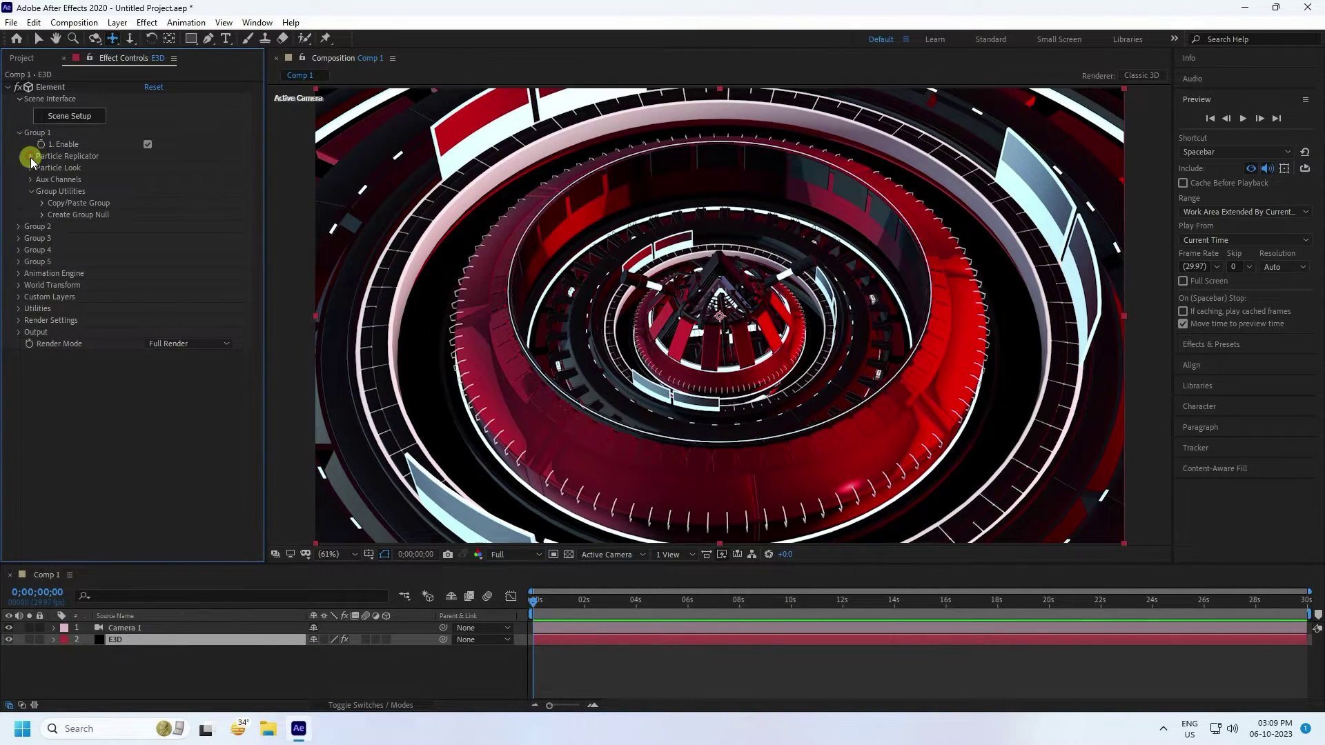
pyautogui.click(30, 157)
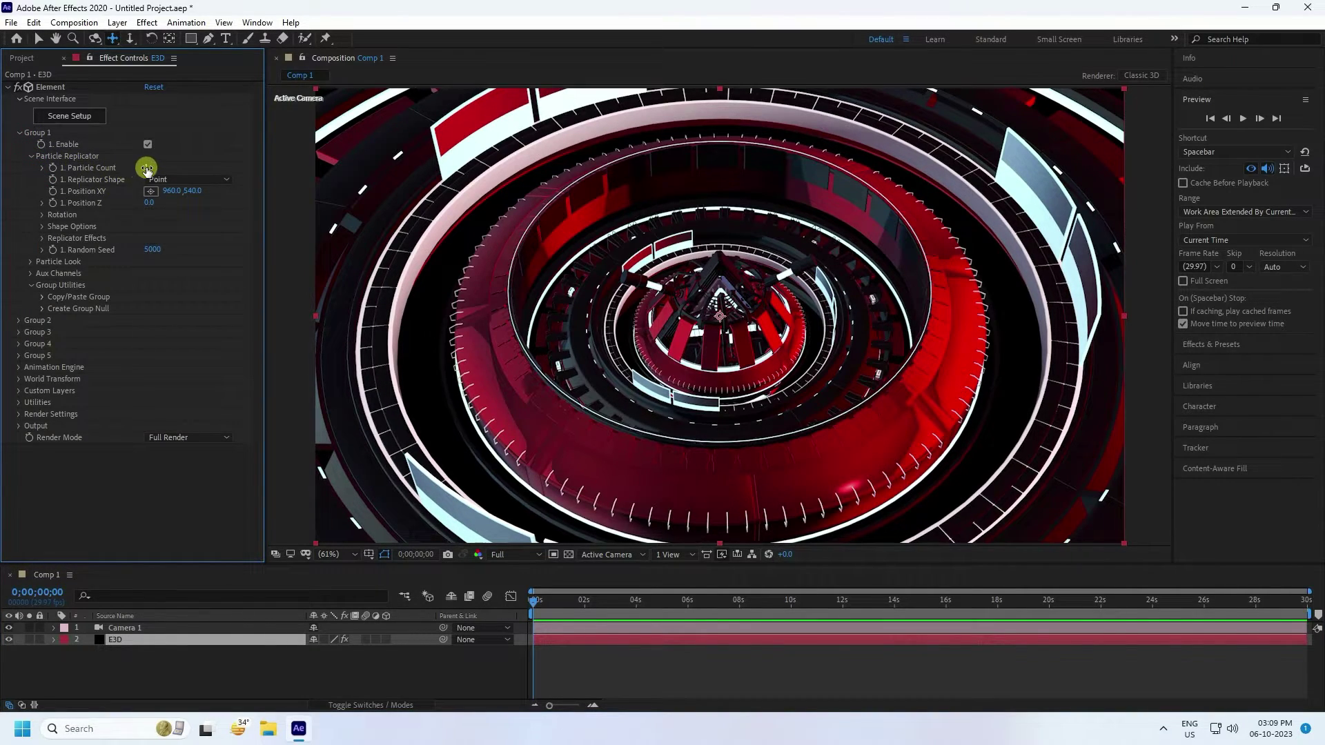
pyautogui.click(146, 167)
pyautogui.write('20')
pyautogui.press('Return')
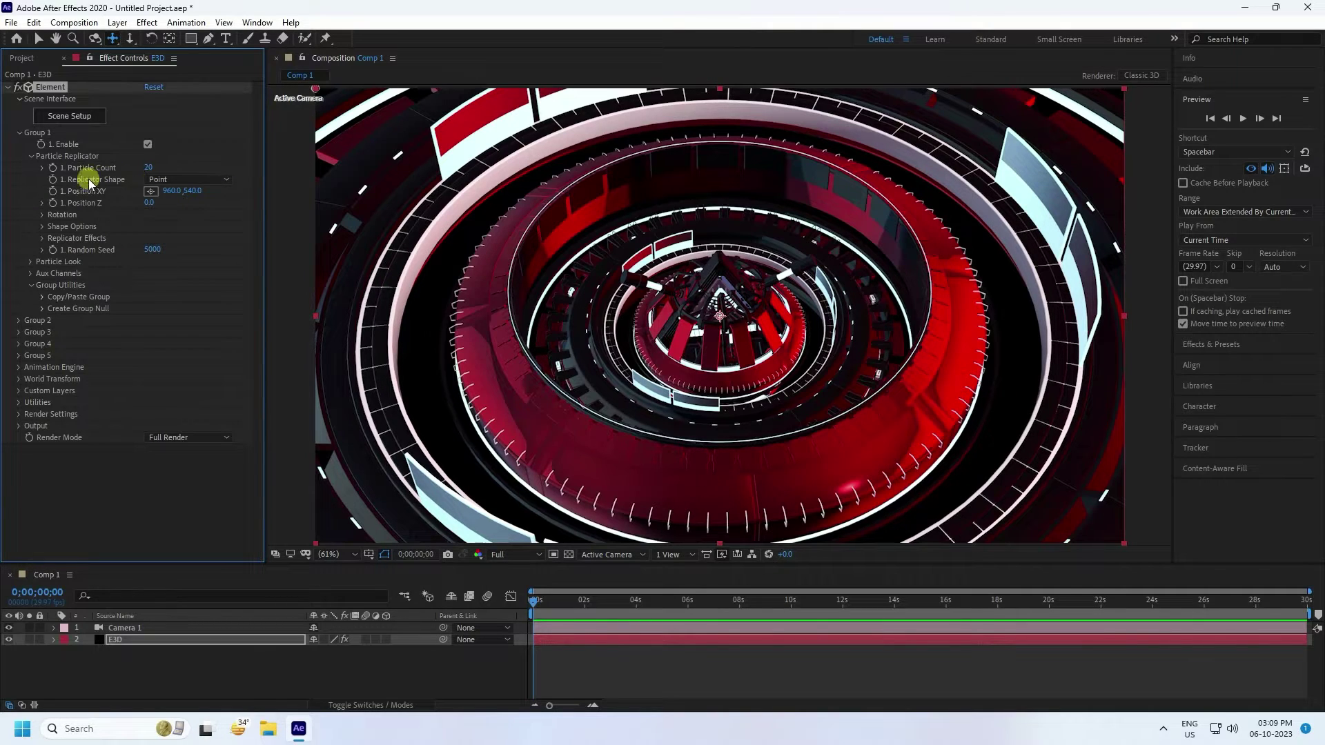
pyautogui.click(169, 179)
pyautogui.click(178, 256)
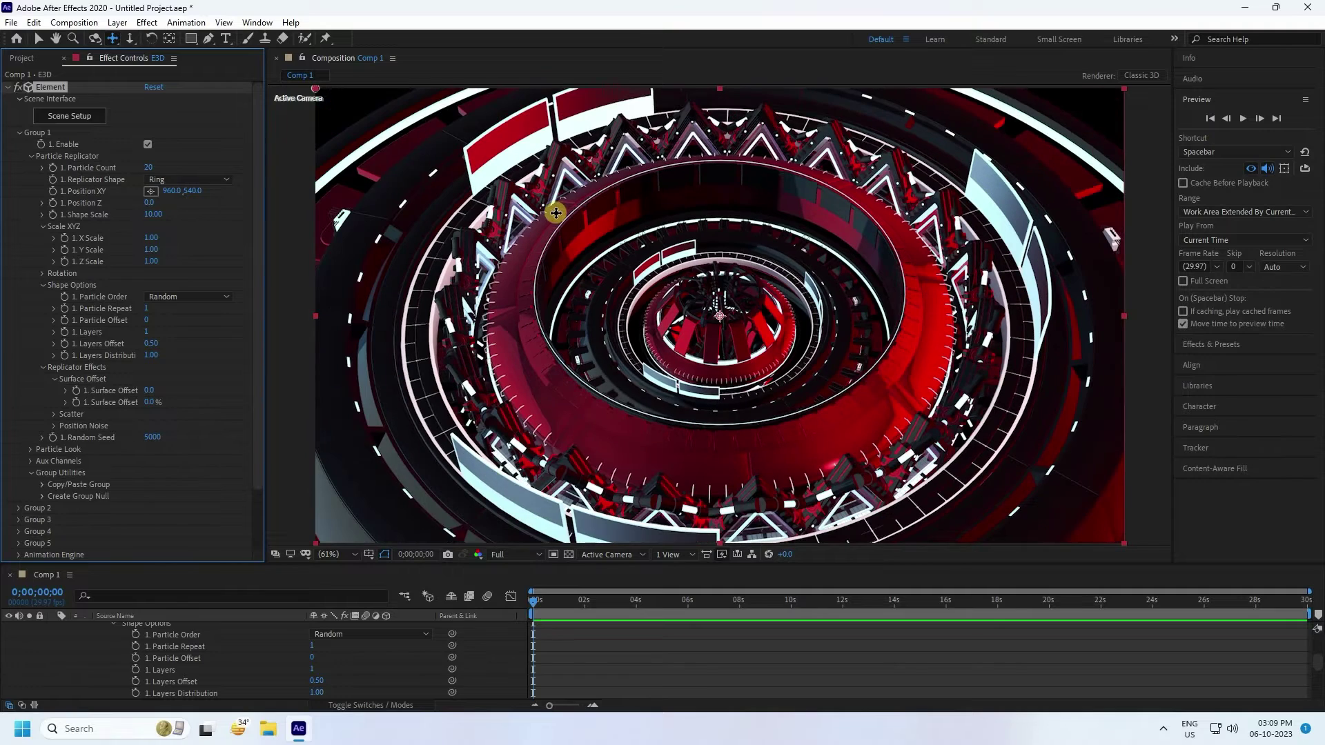
# Step: Set Group 1's shape scale to 4 and raise the replicated ring to a Y position of 420
pyautogui.click(79, 215)
pyautogui.press('Return')
pyautogui.click(38, 38)
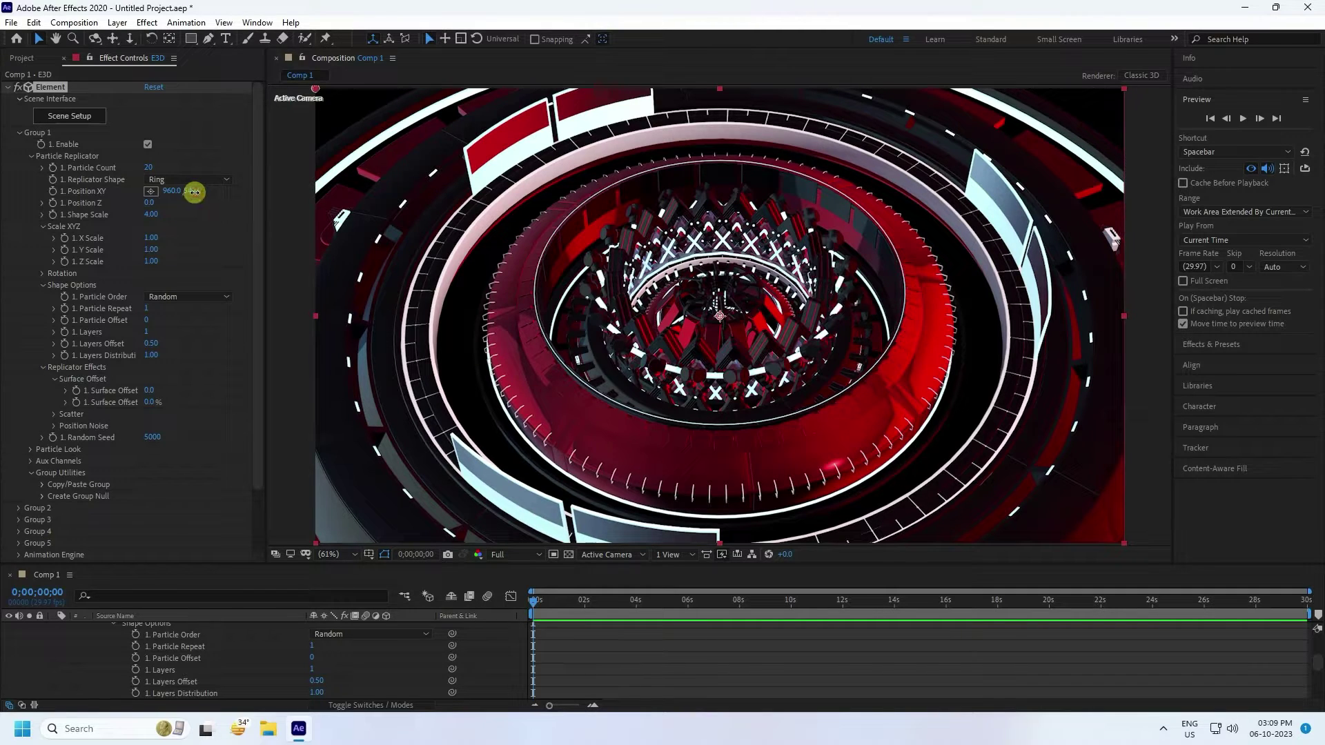
pyautogui.moveTo(194, 192); pyautogui.dragTo(116, 192)
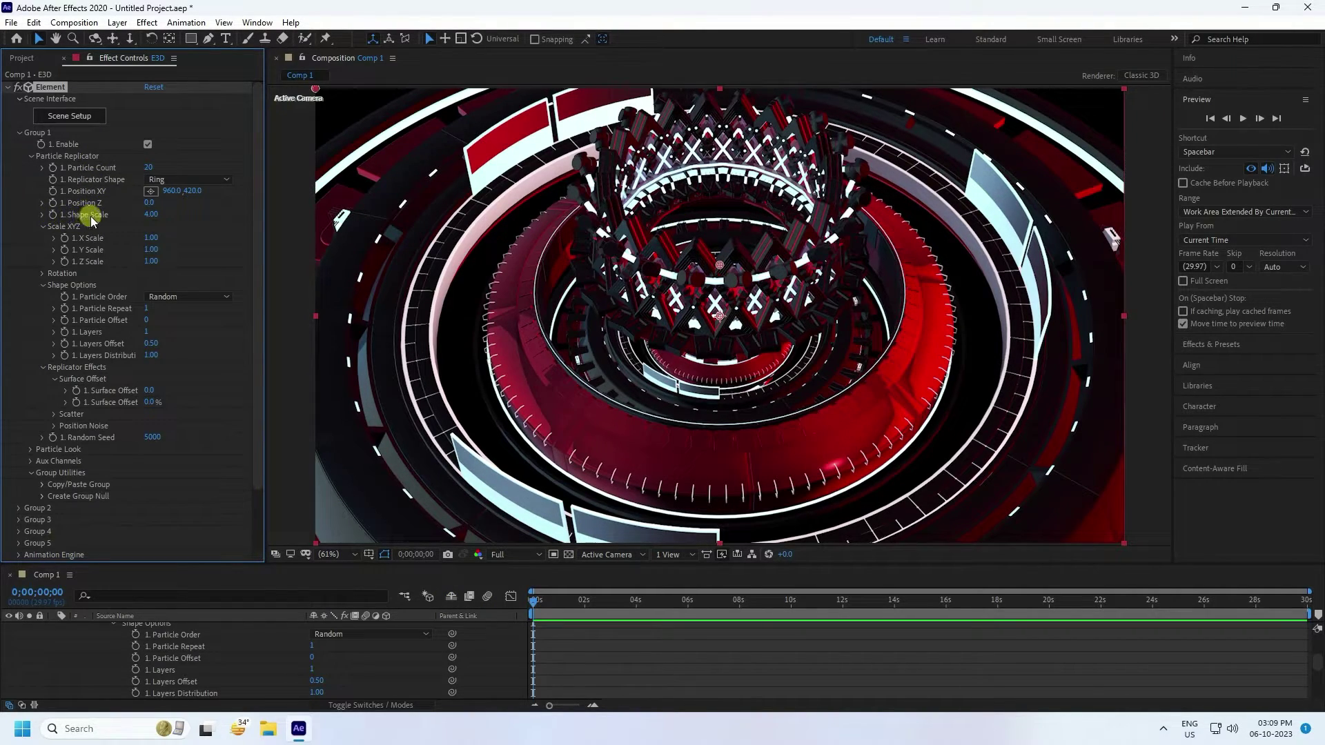
# Step: Animate Group 1's shape scale with a keyframe at the start and a value of 5 at 0;00;29;29
pyautogui.click(53, 214)
pyautogui.moveTo(535, 605); pyautogui.dragTo(1317, 604)
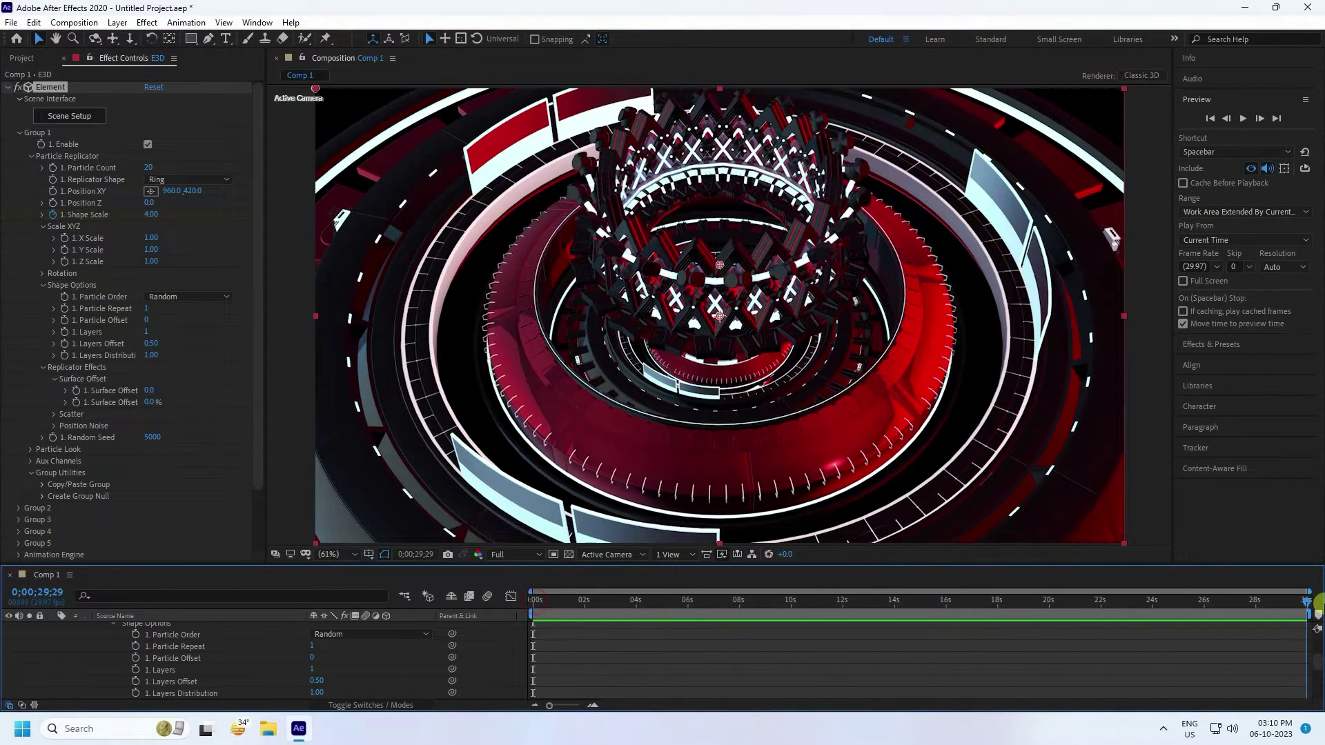
pyautogui.click(152, 214)
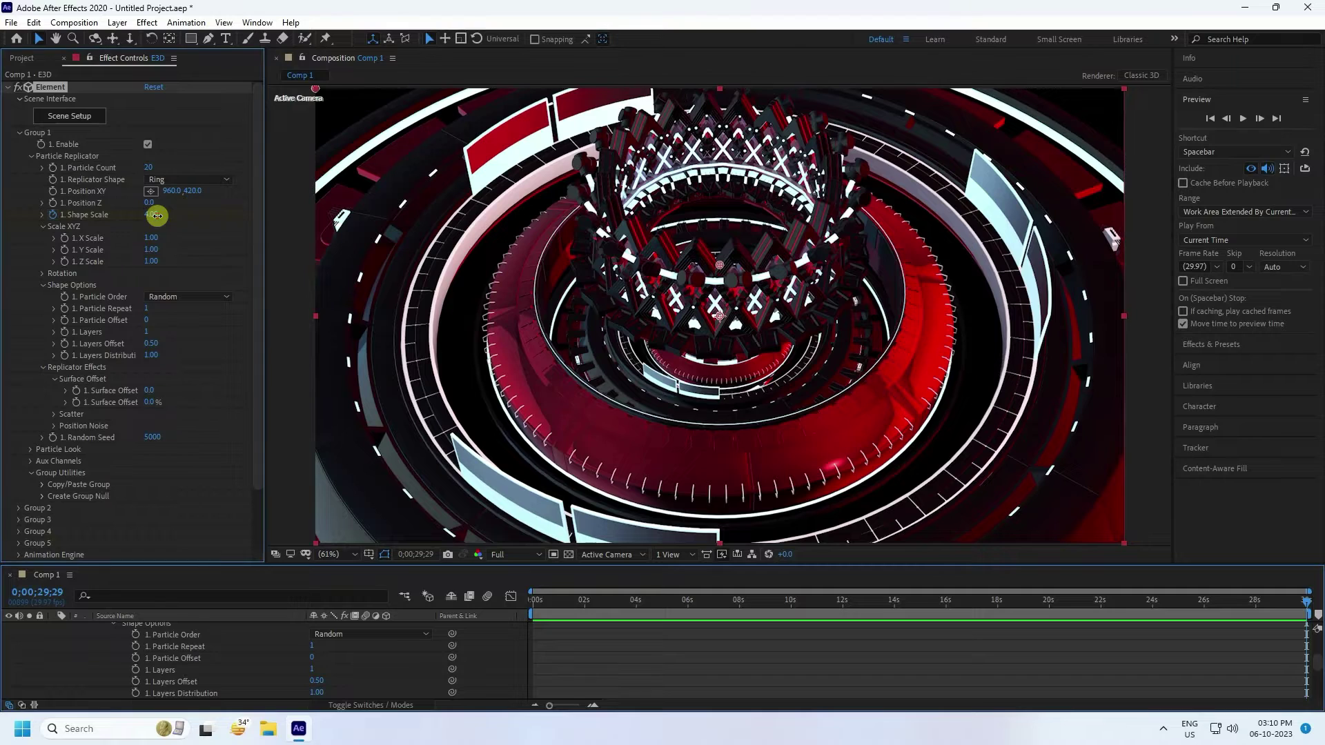
pyautogui.write('5.00')
pyautogui.press('Return')
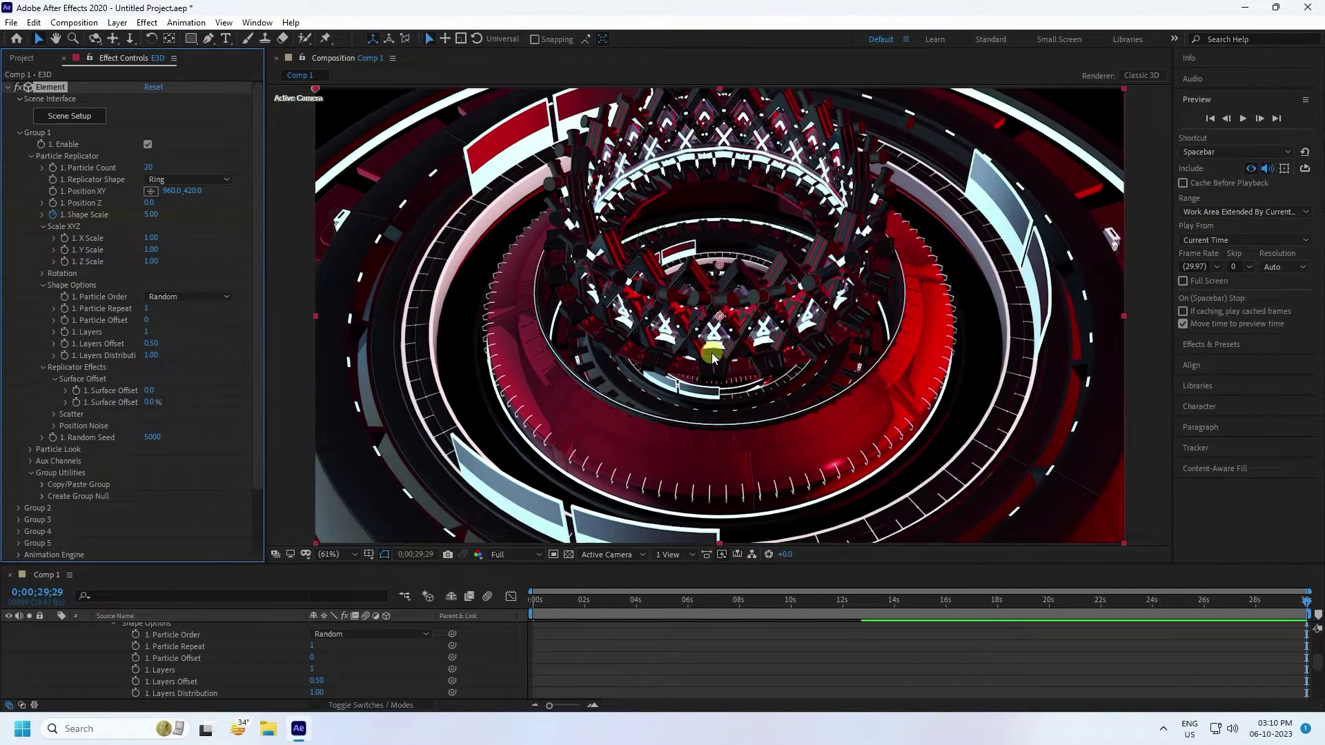
# Step: Pull the camera back to frame the triangle ring and preview the shape scale animation from the start
pyautogui.press('c')
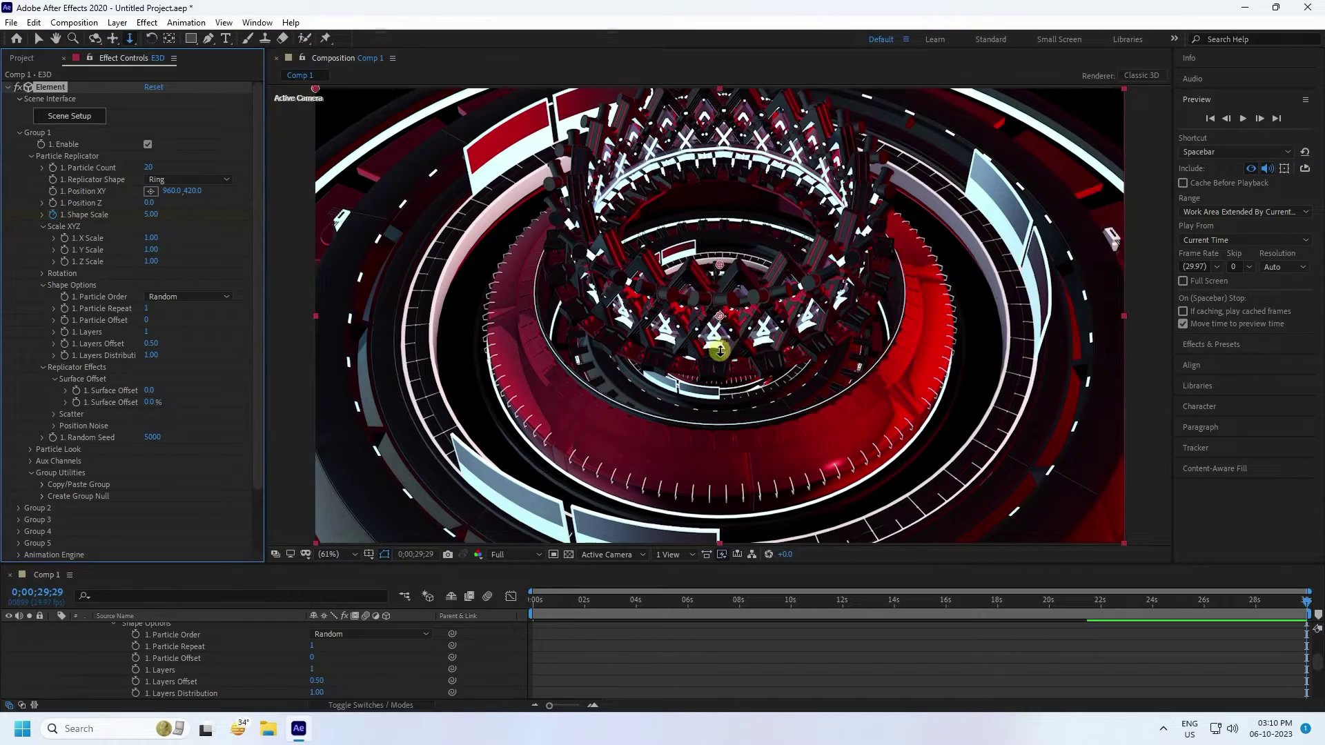
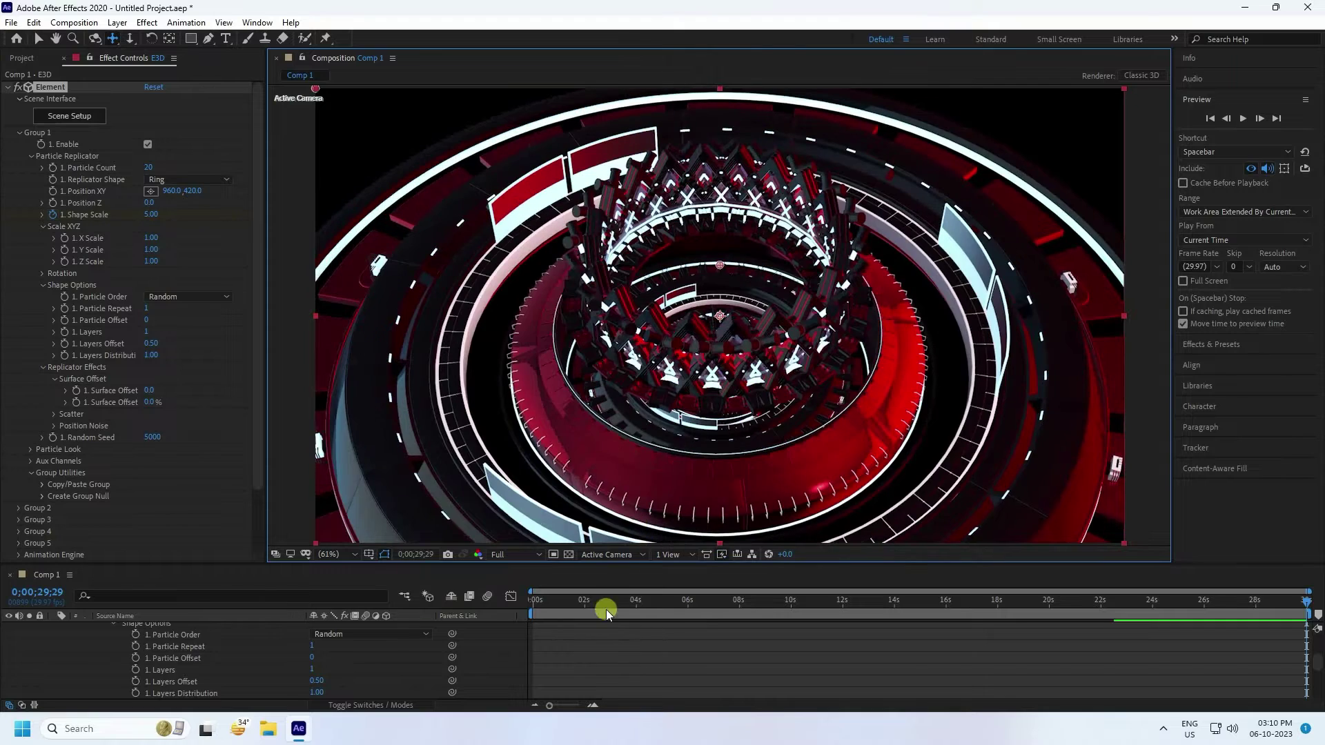
pyautogui.moveTo(591, 602); pyautogui.dragTo(406, 616)
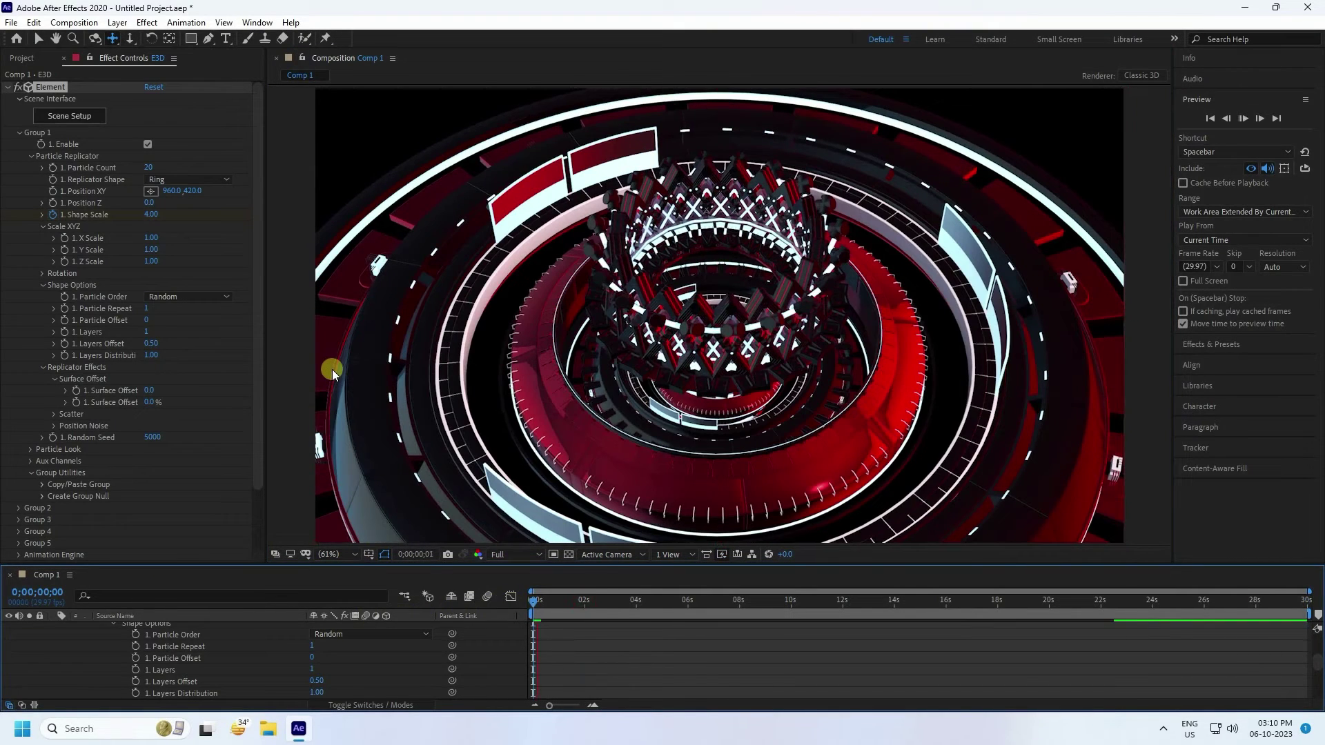
pyautogui.click(657, 304)
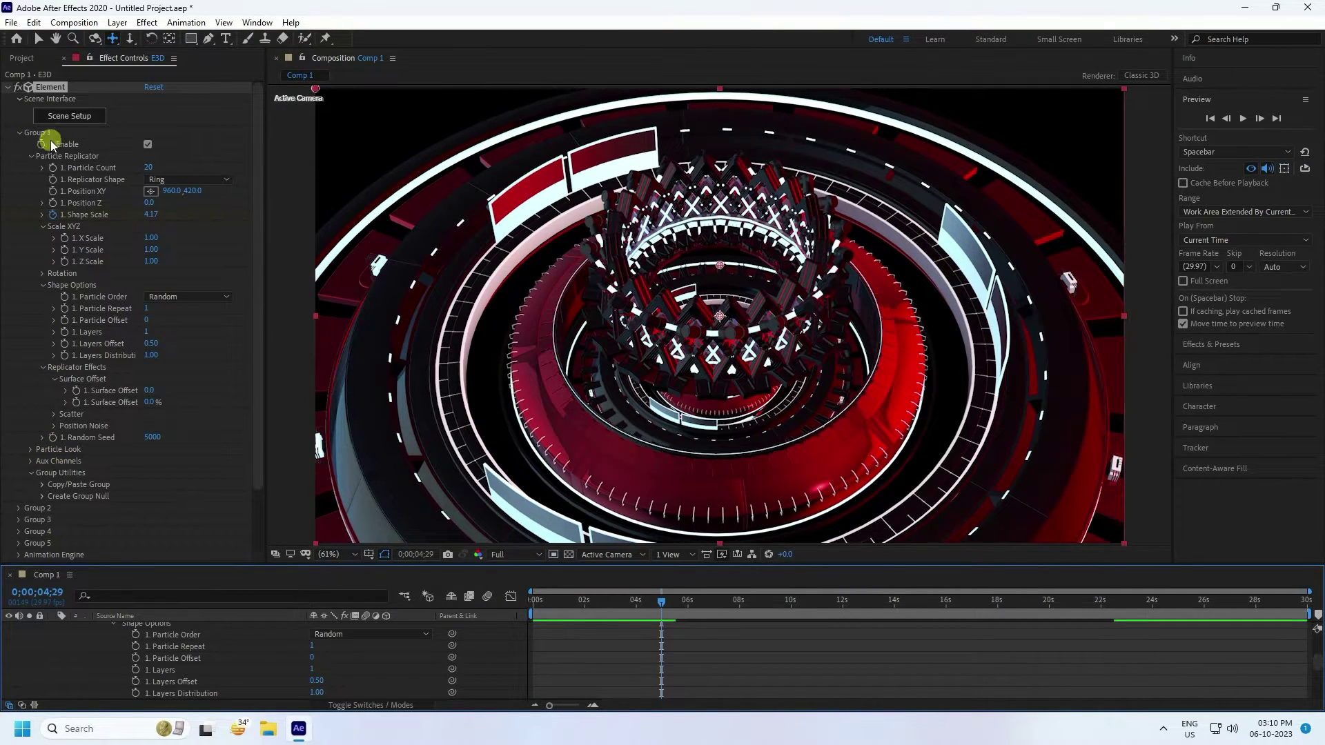
# Step: Add starting keyframes at 0;00;00;00 for Group 1's X, Y and Z particle rotation under Particle Look
pyautogui.click(30, 449)
pyautogui.click(30, 450)
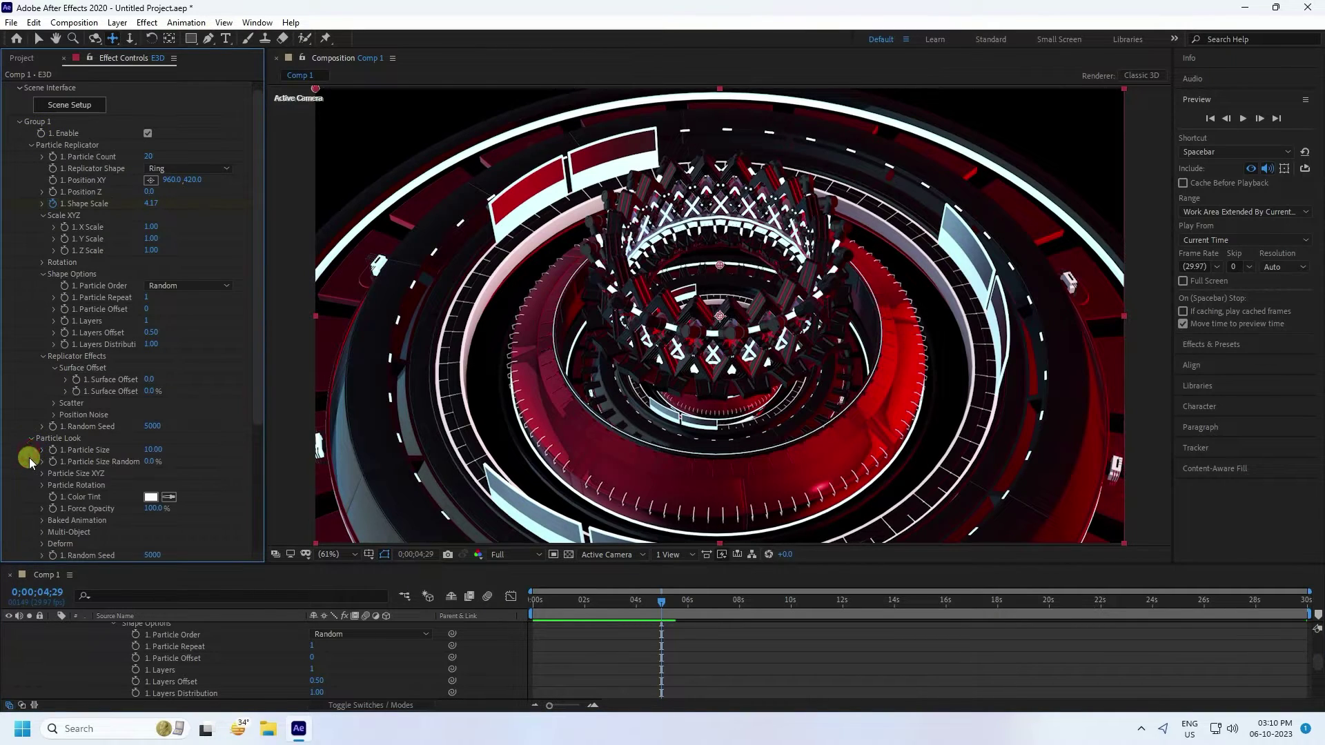
pyautogui.scroll(-5, 26, 459)
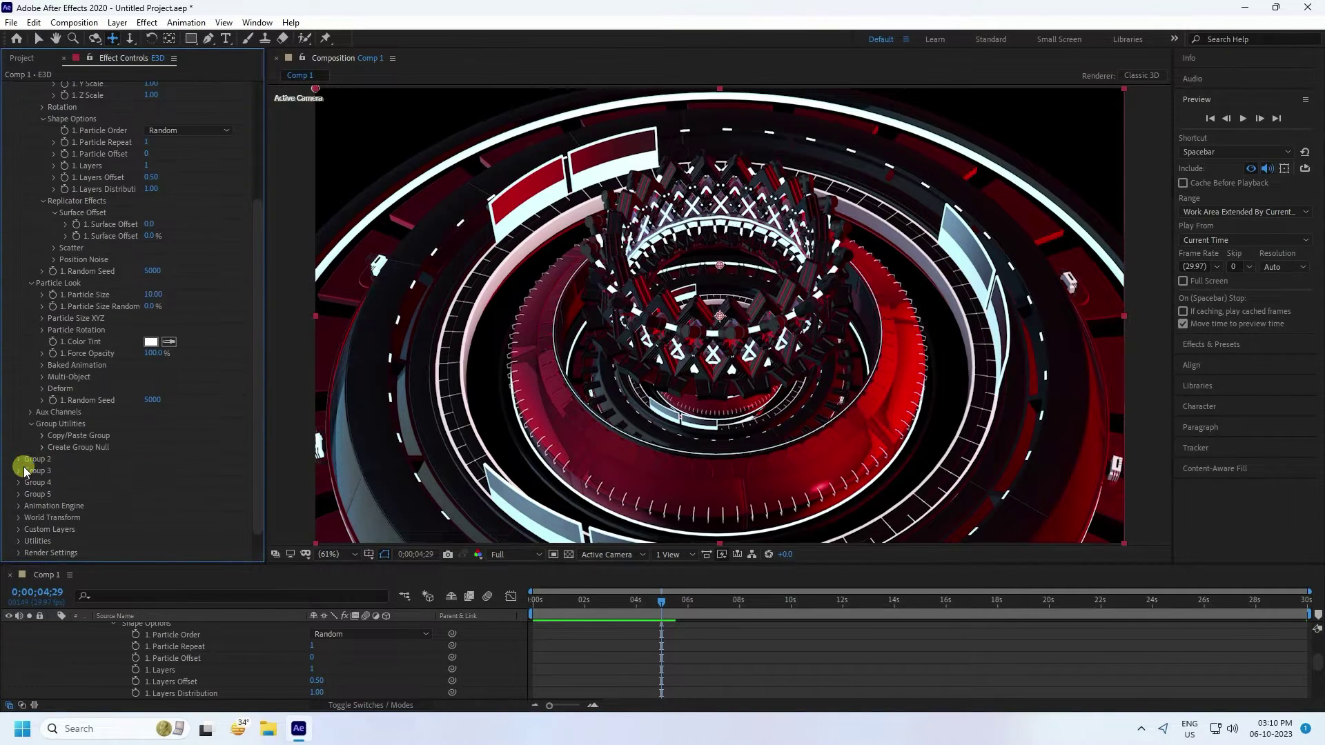
pyautogui.click(44, 334)
pyautogui.moveTo(662, 602); pyautogui.dragTo(482, 600)
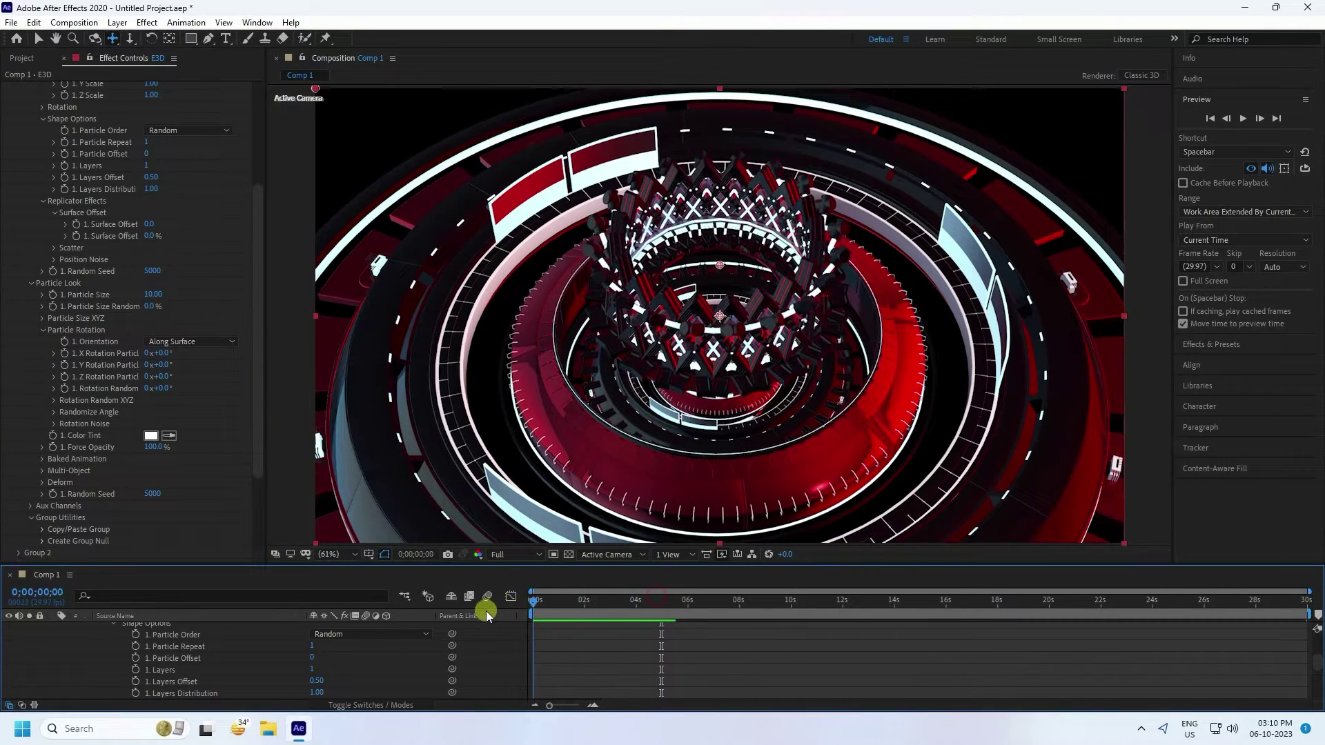
pyautogui.click(67, 362)
pyautogui.click(64, 377)
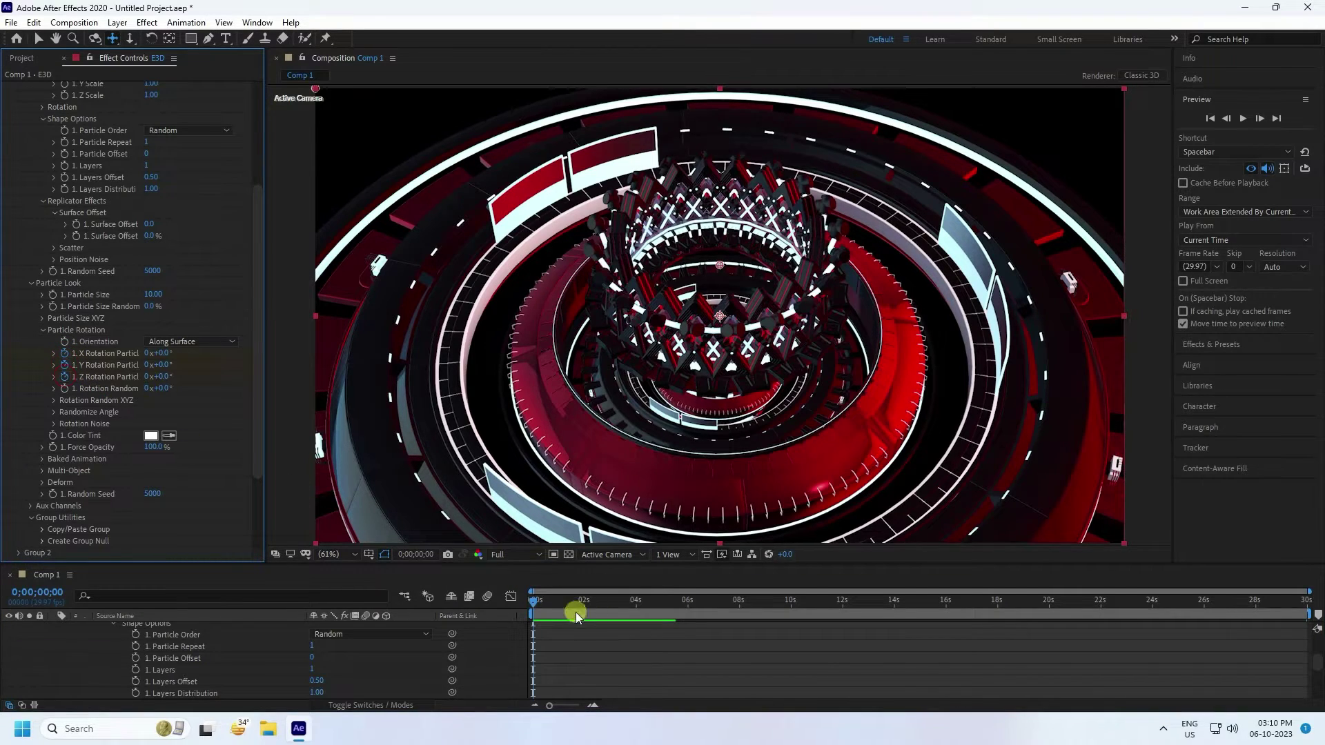
# Step: Set Group 1's X, Y and Z particle rotation to 5 revolutions each at 0;00;29;29 and preview the animation from the start
pyautogui.moveTo(535, 605); pyautogui.dragTo(1317, 603)
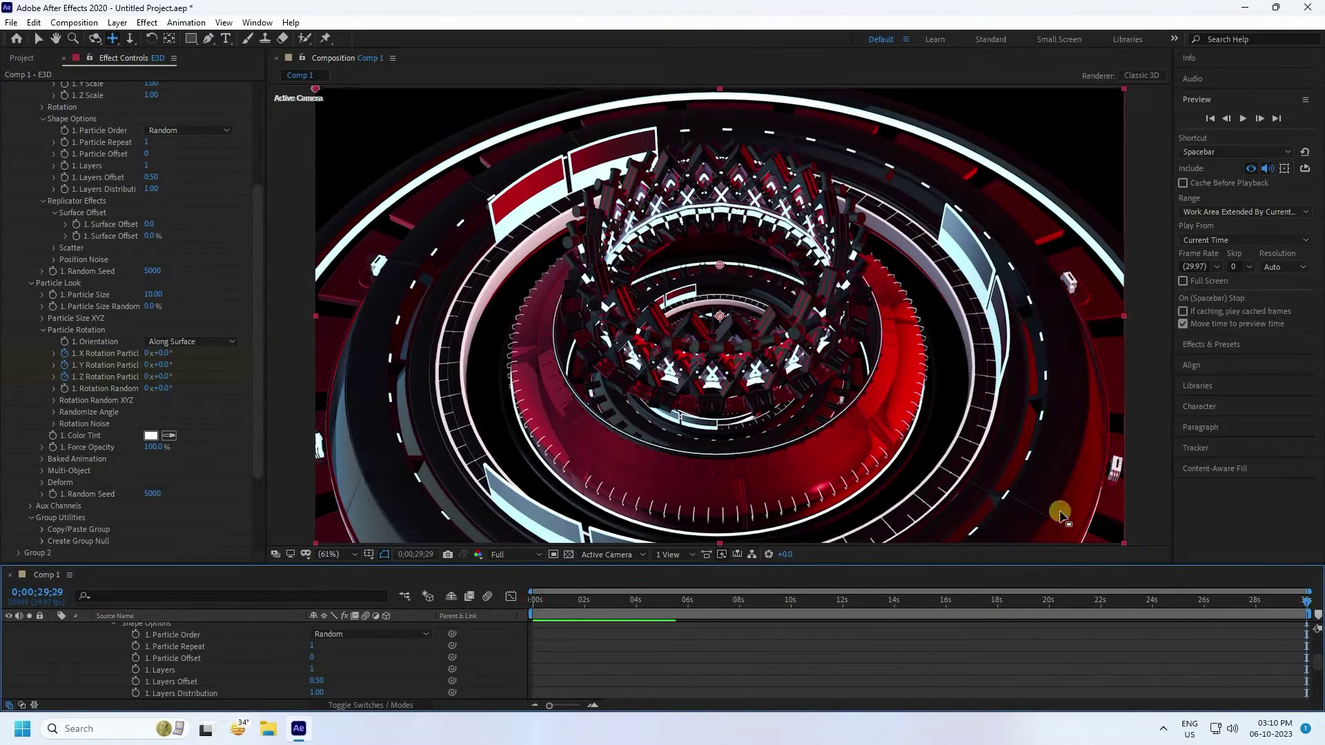
pyautogui.click(148, 353)
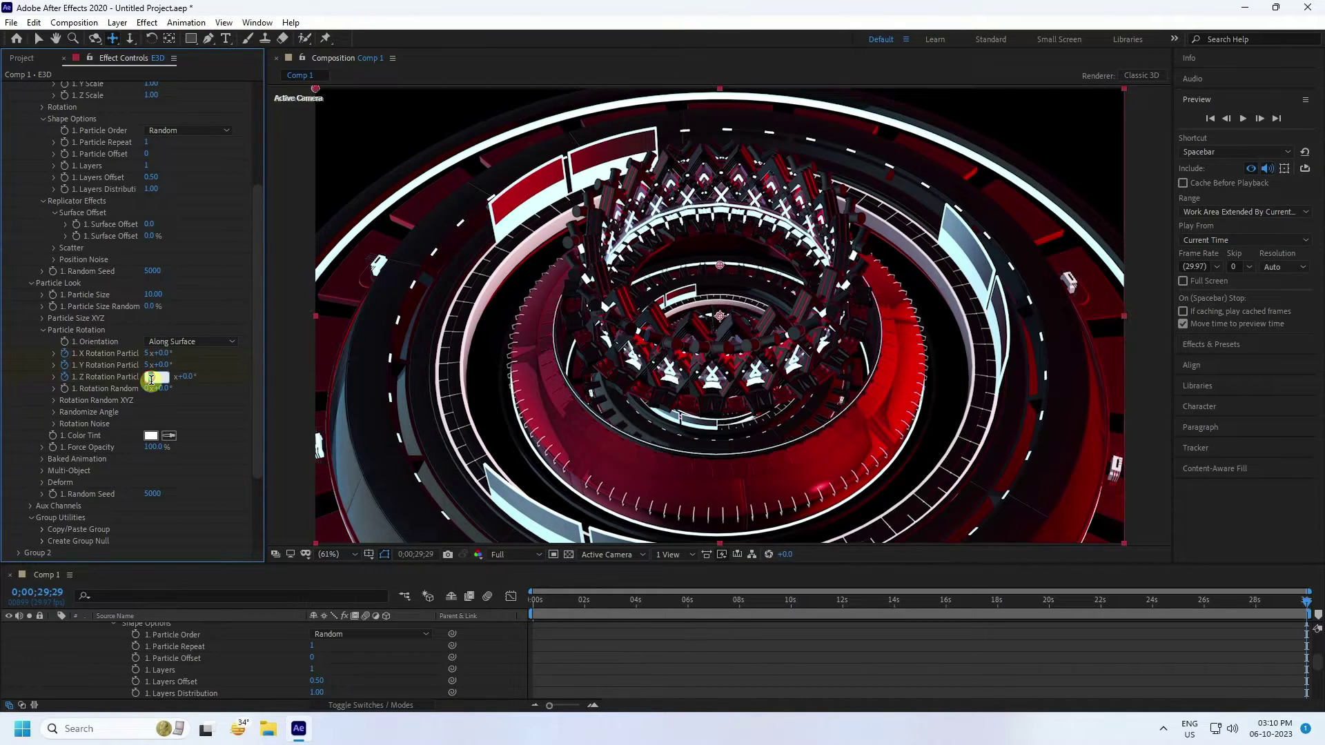
pyautogui.press('Return')
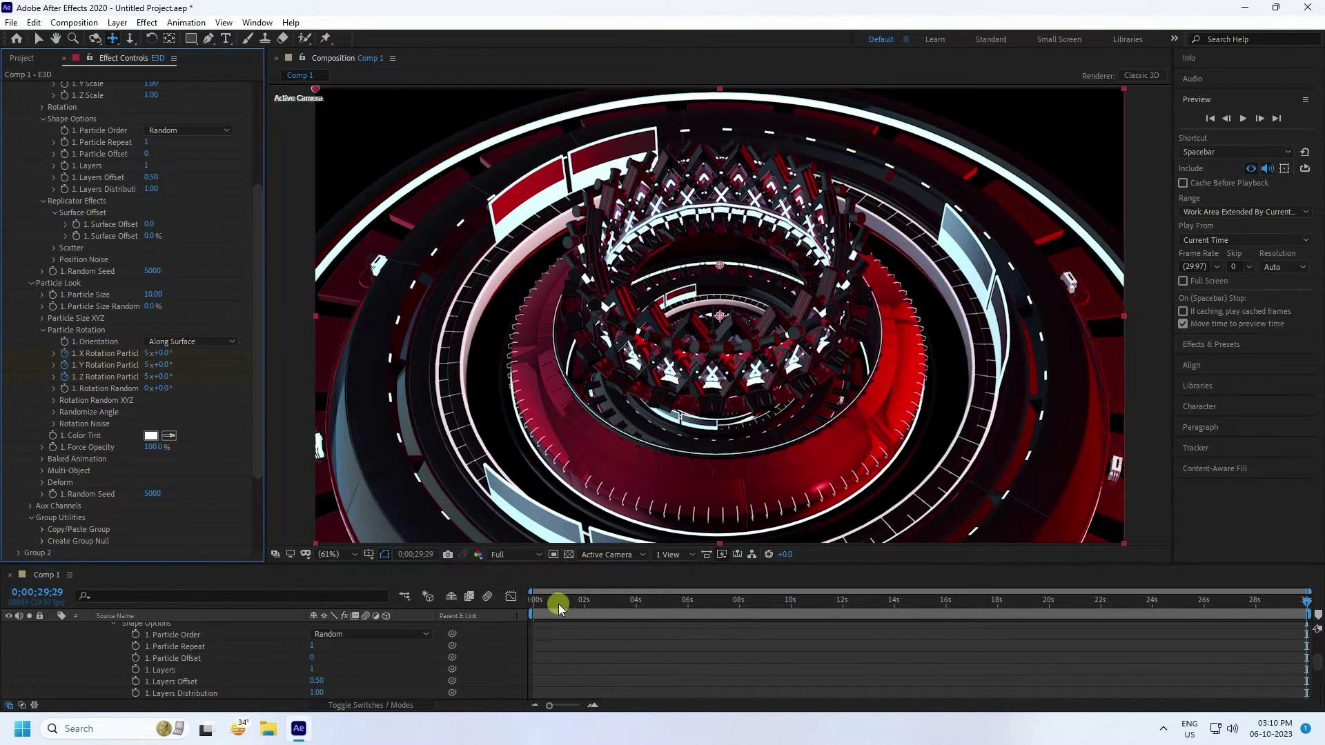
pyautogui.moveTo(561, 600); pyautogui.dragTo(408, 618)
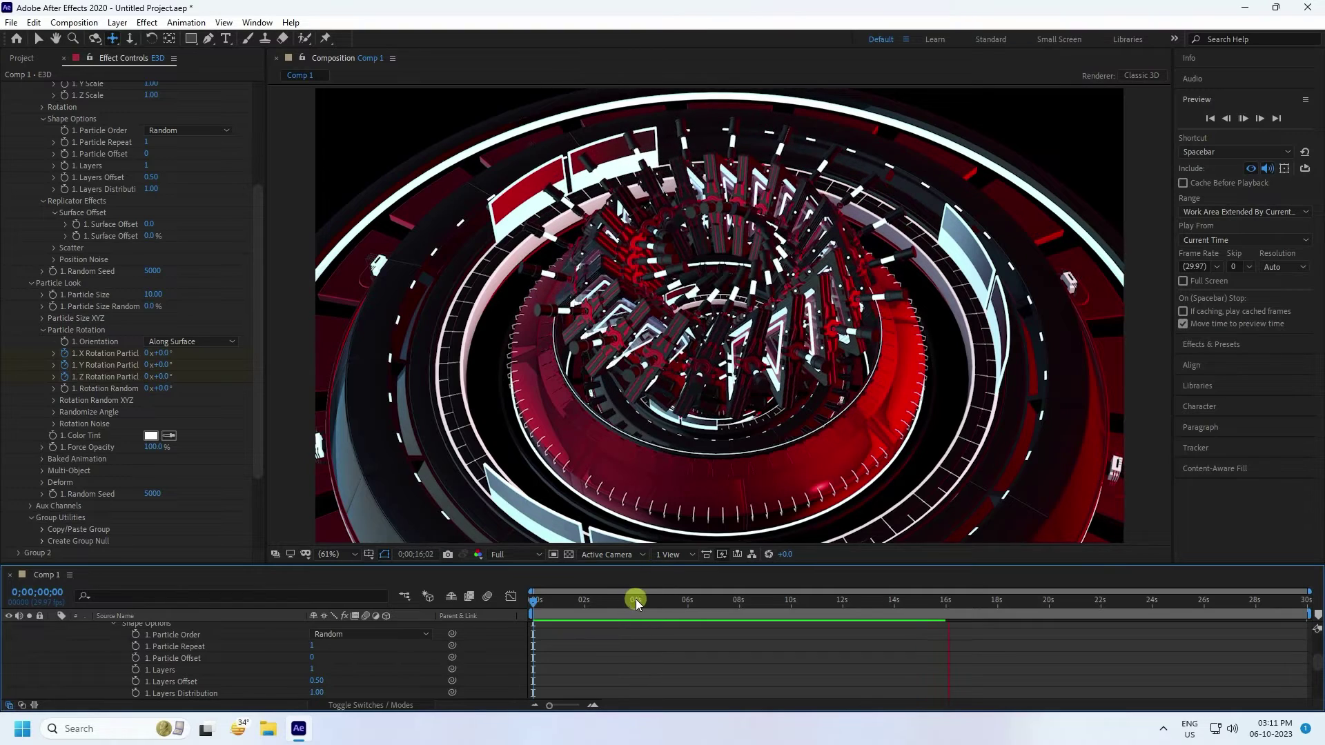
pyautogui.press('space')
# Step: Test the Y rotation of Group 2's auxiliary Channel 1, reset it to 0° and keyframe it at 0;00;00;00
pyautogui.scroll(5, 58, 207)
pyautogui.scroll(1, 58, 207)
pyautogui.click(18, 132)
pyautogui.click(19, 144)
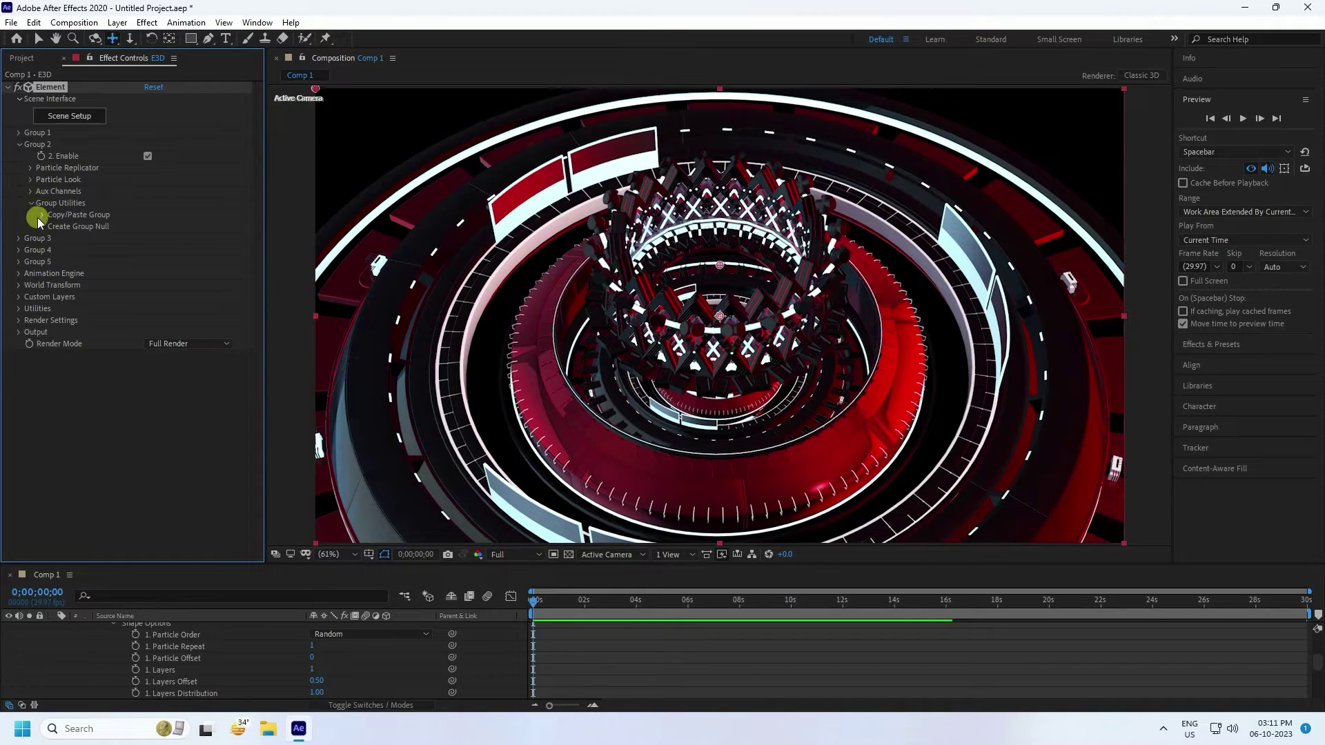
pyautogui.click(32, 192)
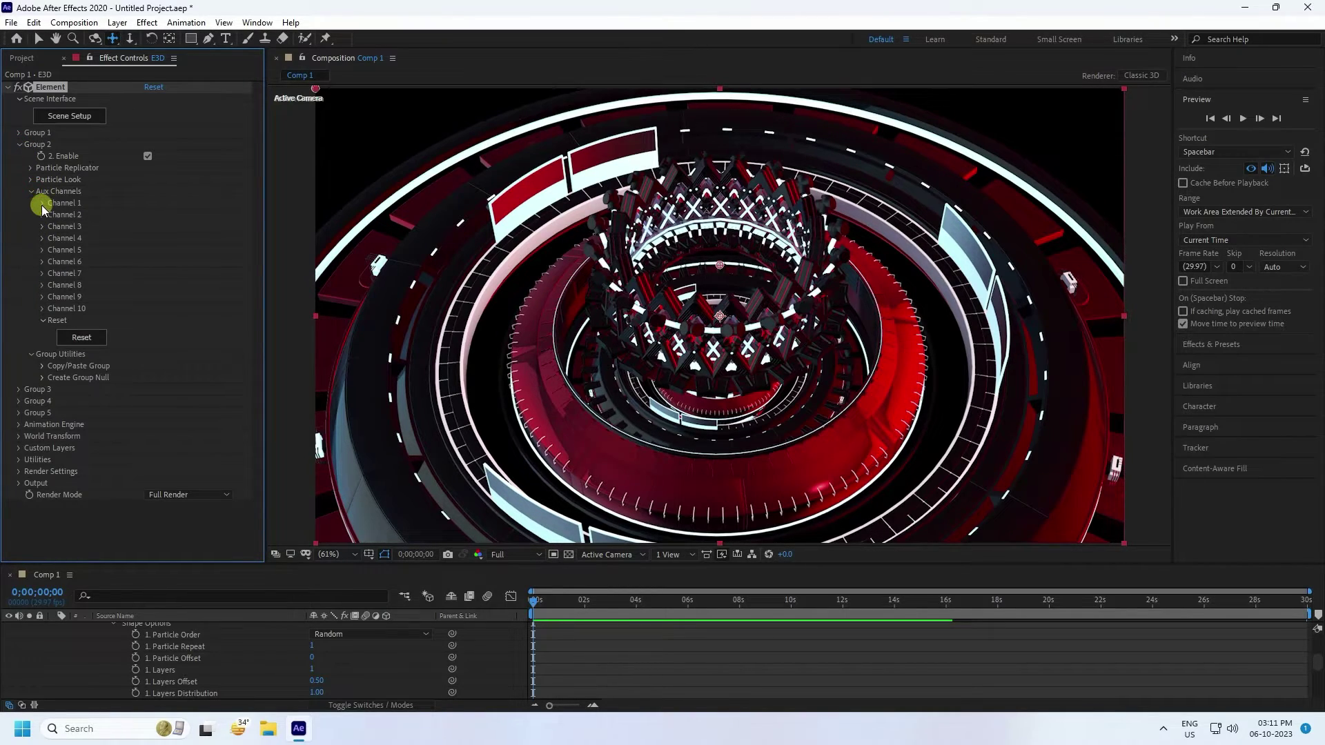
pyautogui.click(42, 205)
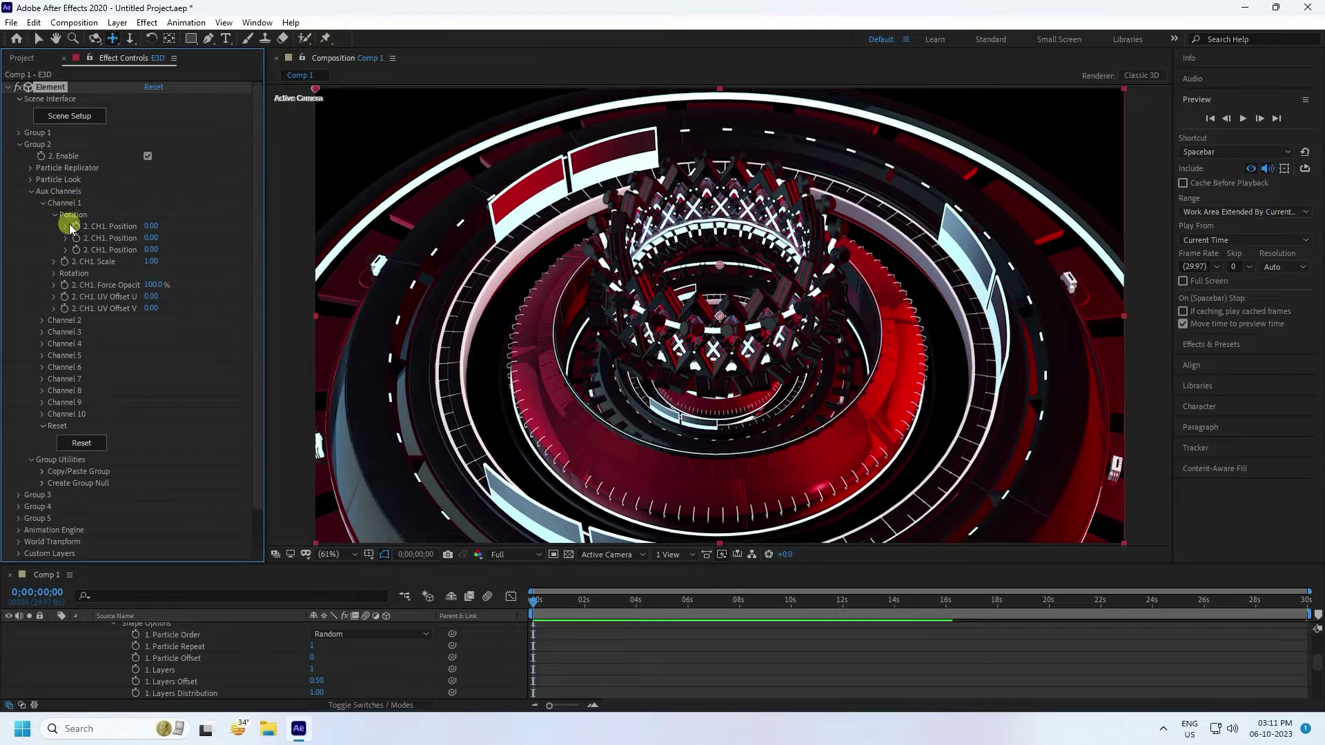
pyautogui.click(55, 275)
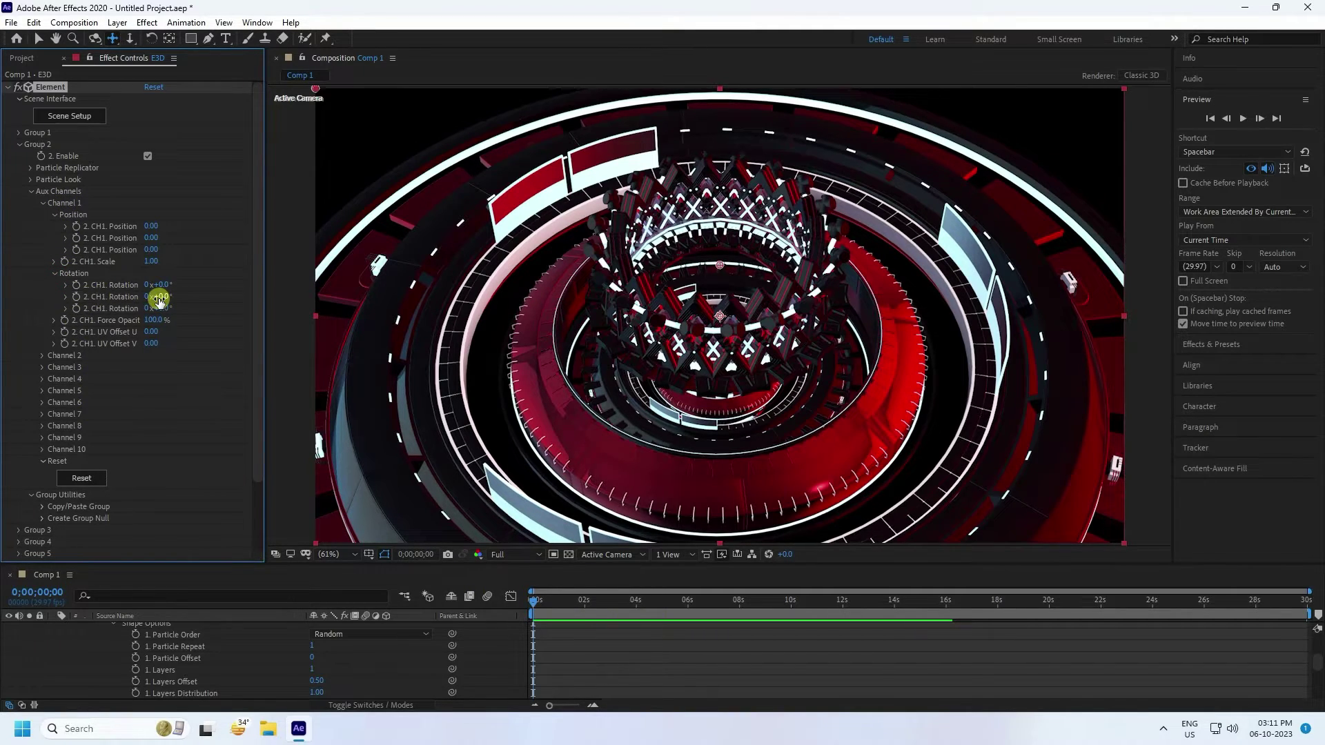
pyautogui.moveTo(179, 299); pyautogui.dragTo(255, 299)
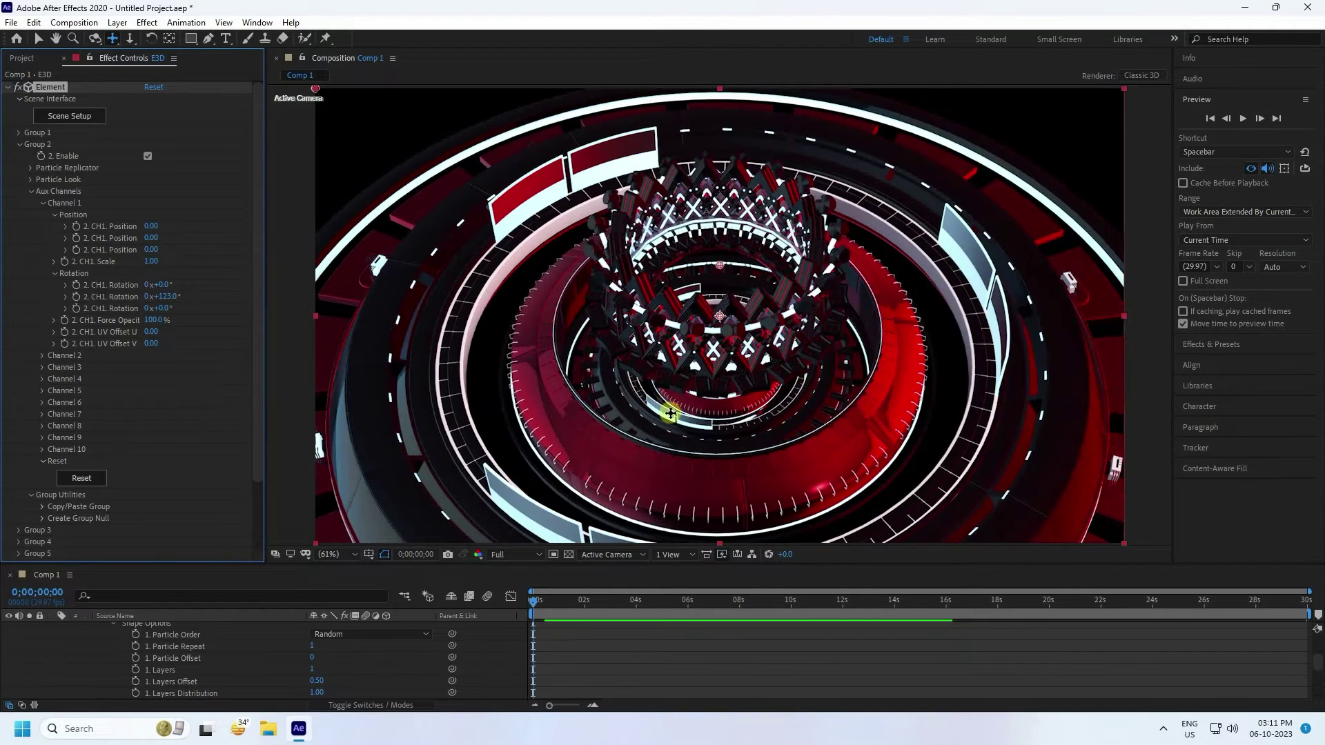
pyautogui.click(170, 297)
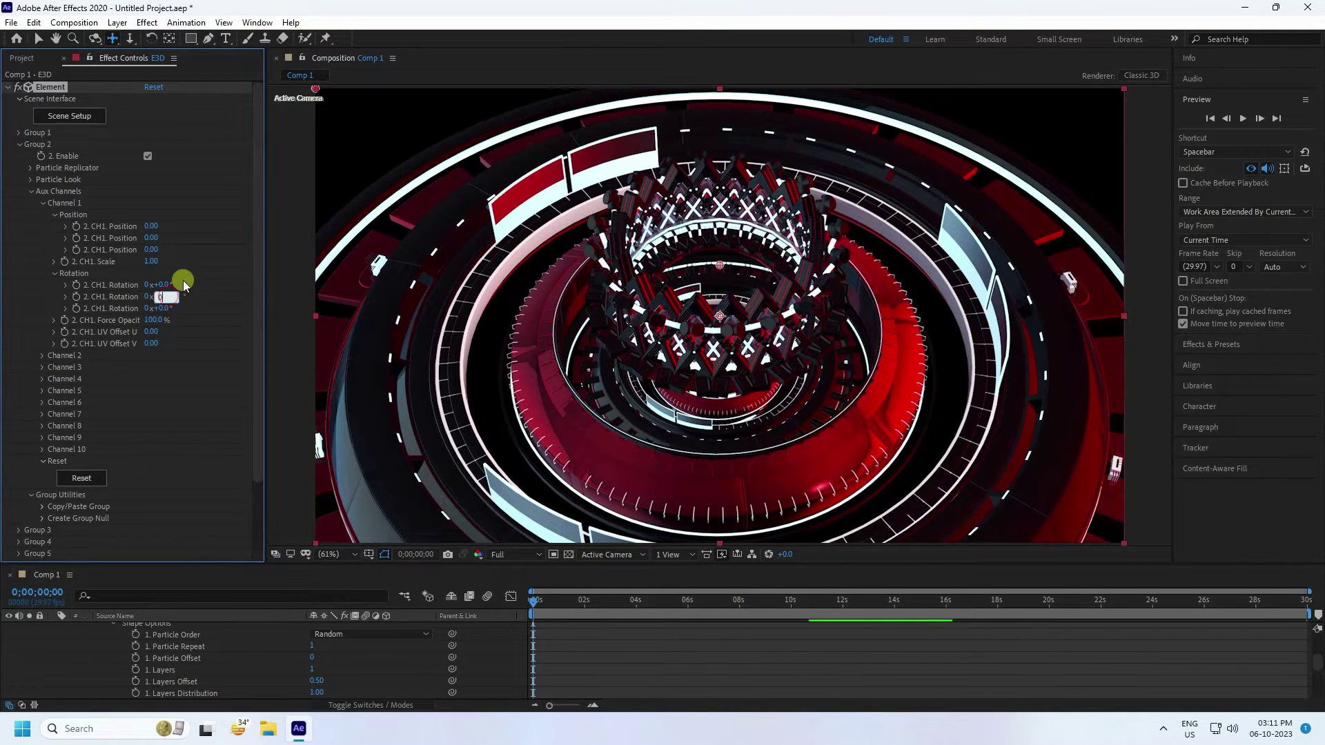
pyautogui.press('Return')
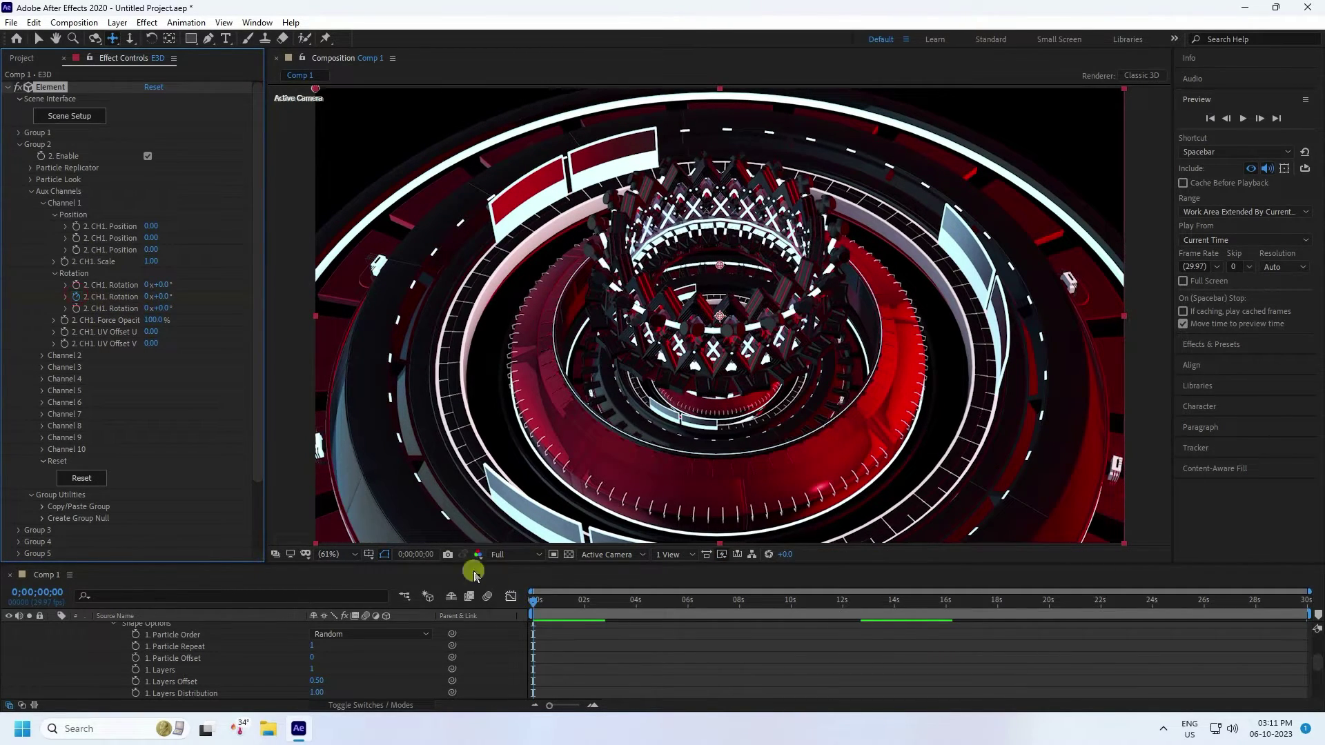
# Step: Set the Y rotation of Group 2's auxiliary Channel 1 to 20 revolutions at 0;00;29;29
pyautogui.moveTo(540, 601); pyautogui.dragTo(1310, 604)
pyautogui.click(148, 297)
pyautogui.click(550, 622)
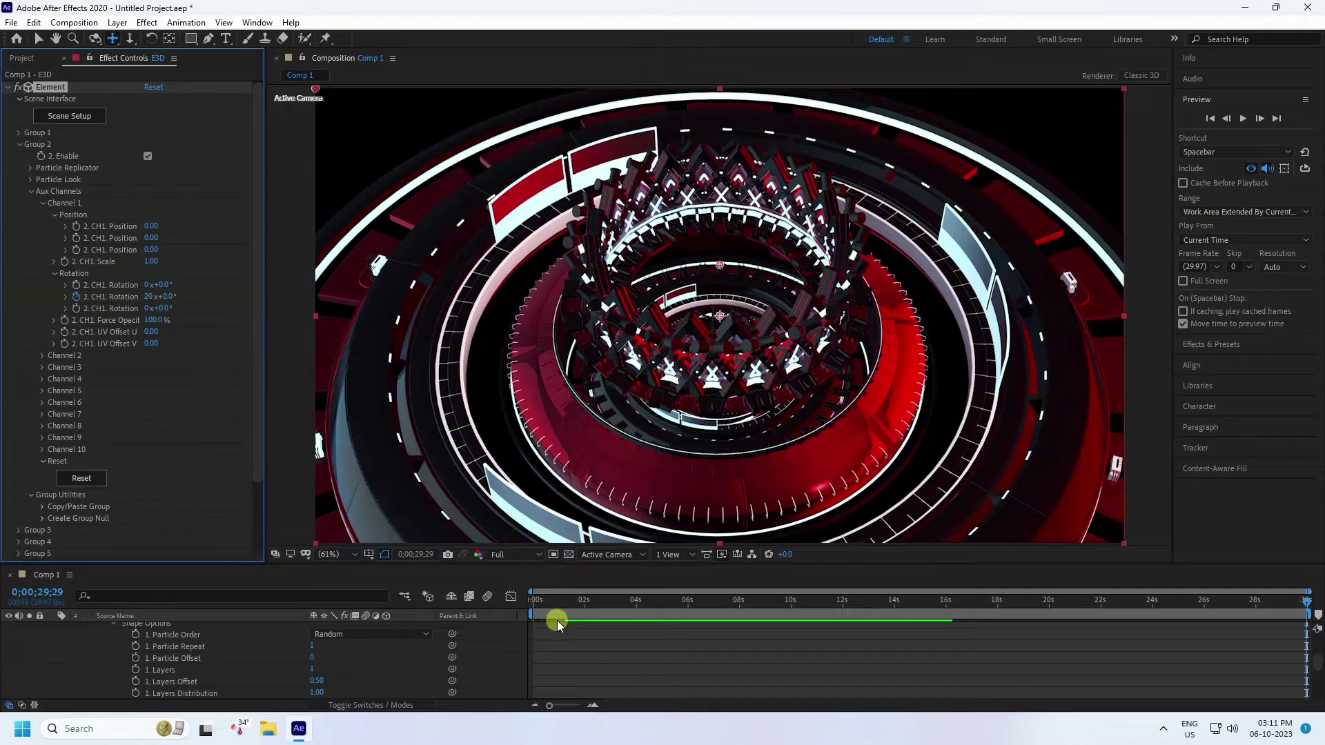
# Step: Preview the Channel 1 rotation from the start, checking the composition close up and at 50% magnification
pyautogui.press('space')
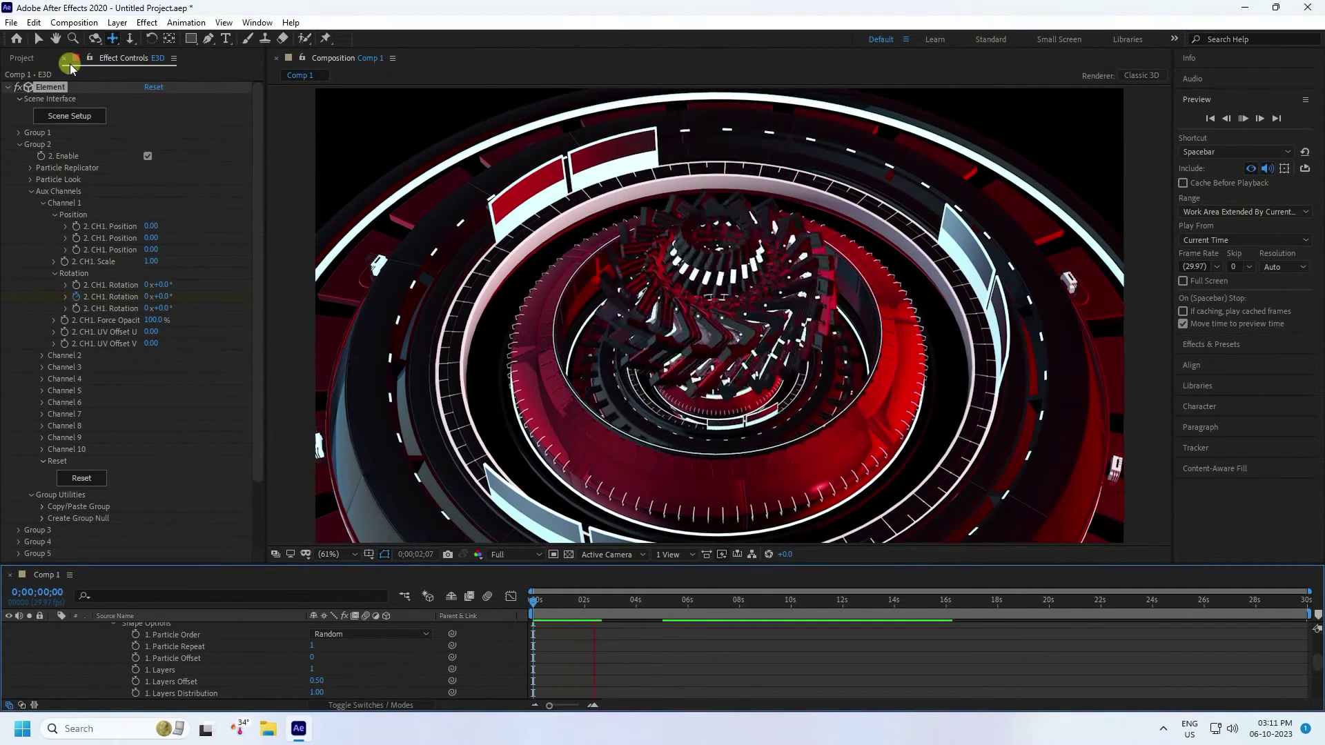
pyautogui.click(41, 40)
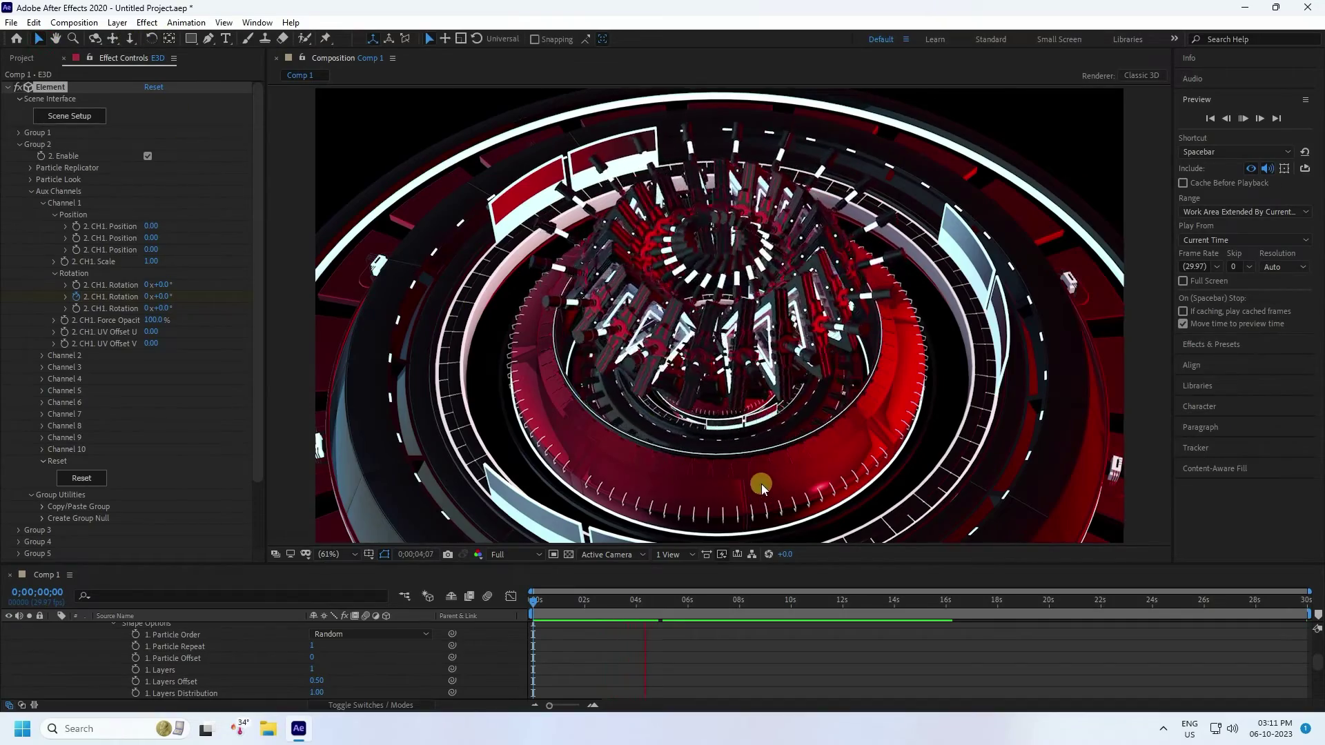
pyautogui.scroll(2, 732, 481)
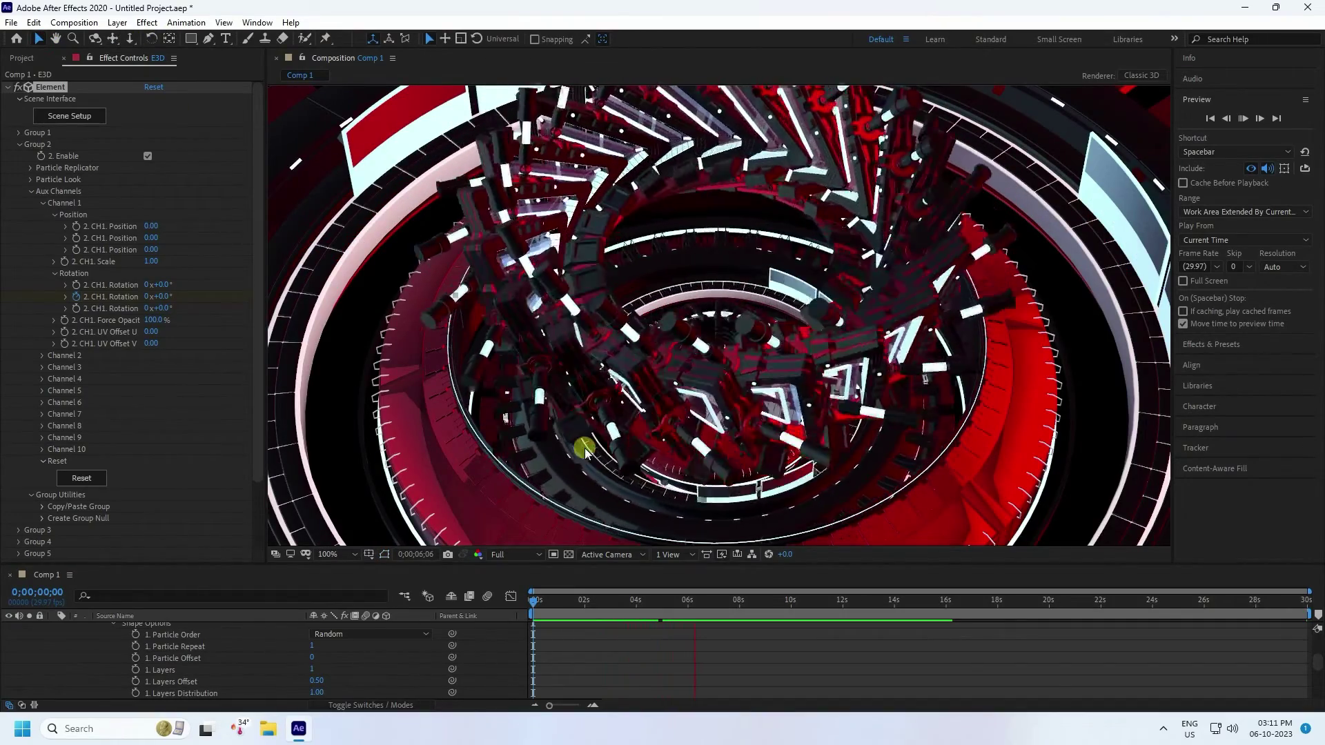
pyautogui.scroll(-2, 607, 352)
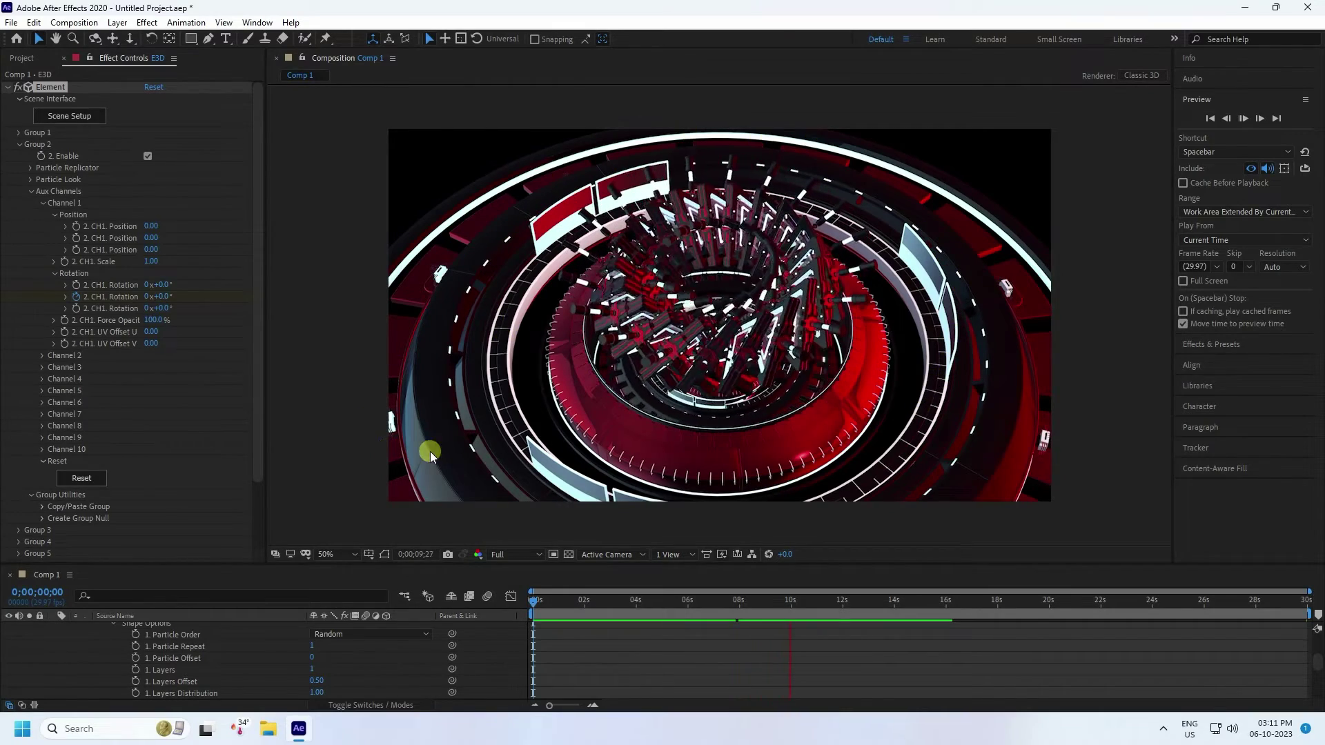
pyautogui.click(838, 600)
pyautogui.moveTo(838, 600); pyautogui.dragTo(194, 586)
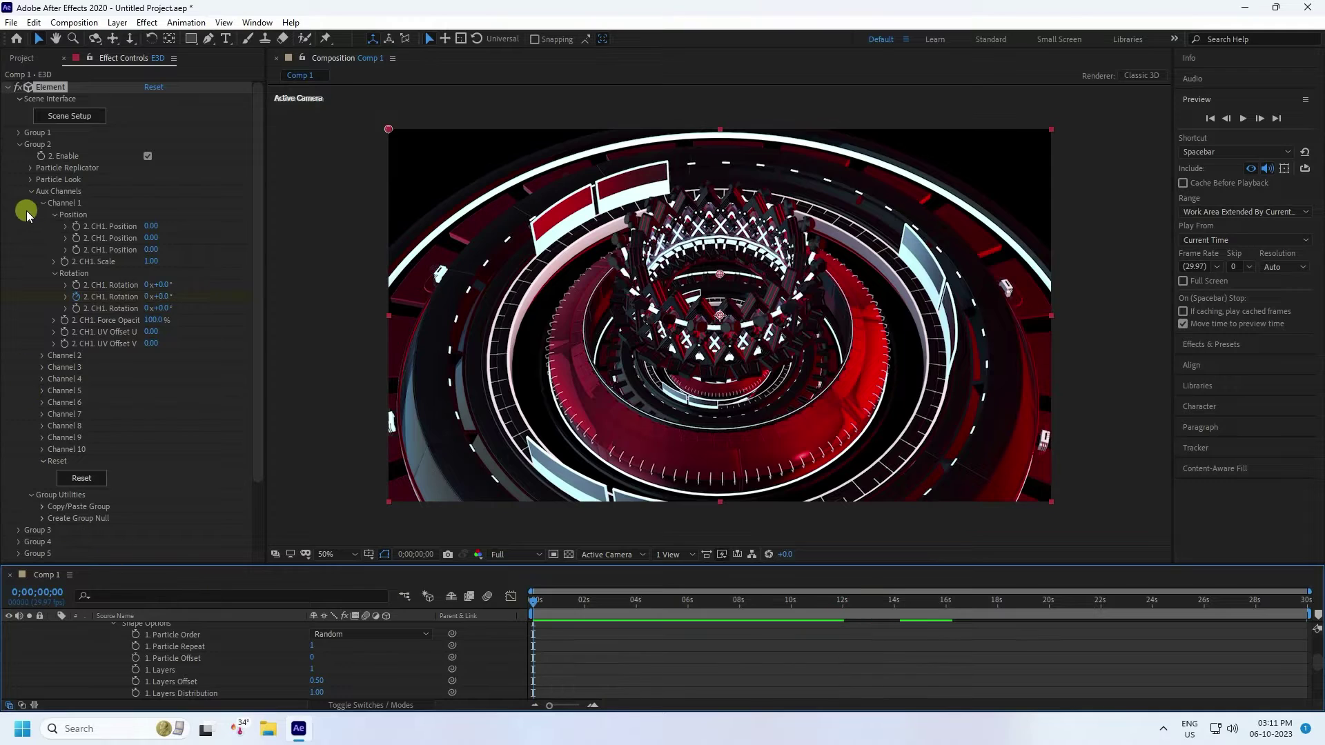
# Step: Keyframe the Y rotation of Group 2's auxiliary Channel 2 at 0° at the start and at 10 revolutions at 0;00;29;29
pyautogui.click(41, 204)
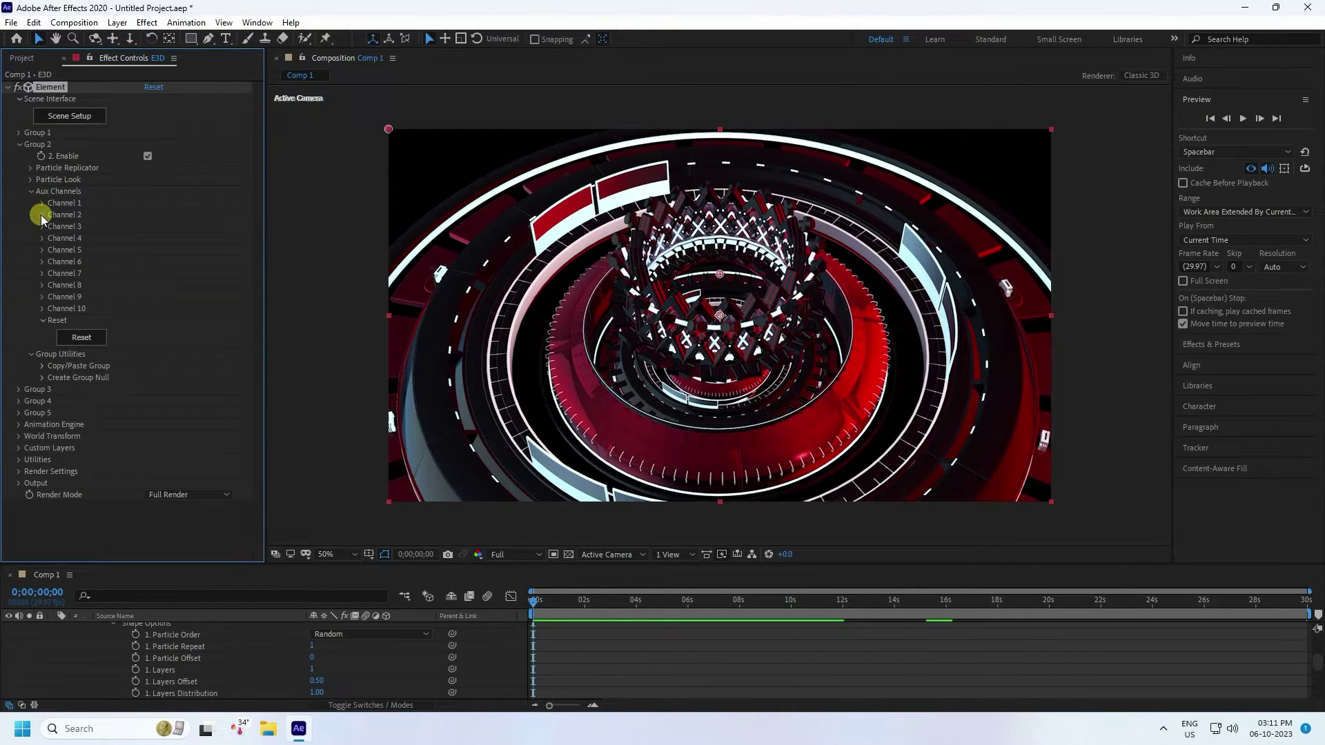
pyautogui.click(42, 214)
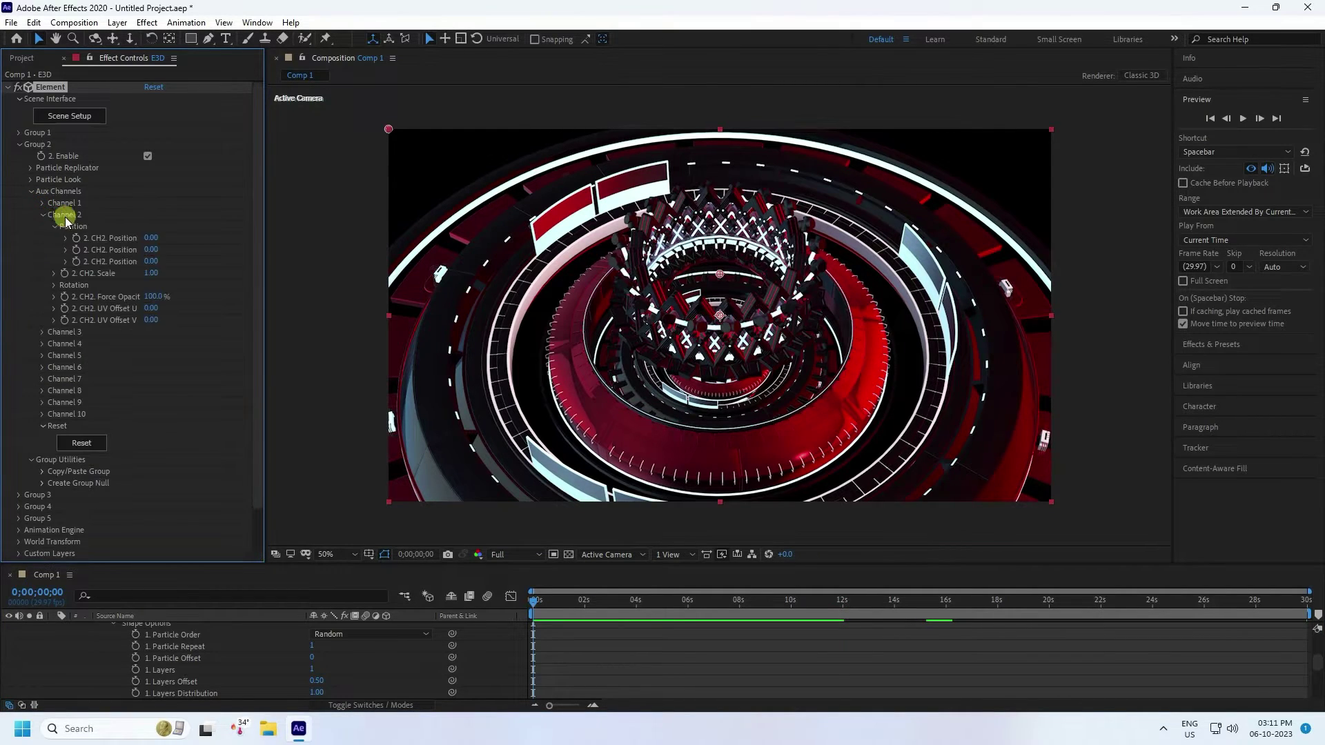
pyautogui.click(53, 285)
pyautogui.moveTo(197, 316); pyautogui.dragTo(164, 313)
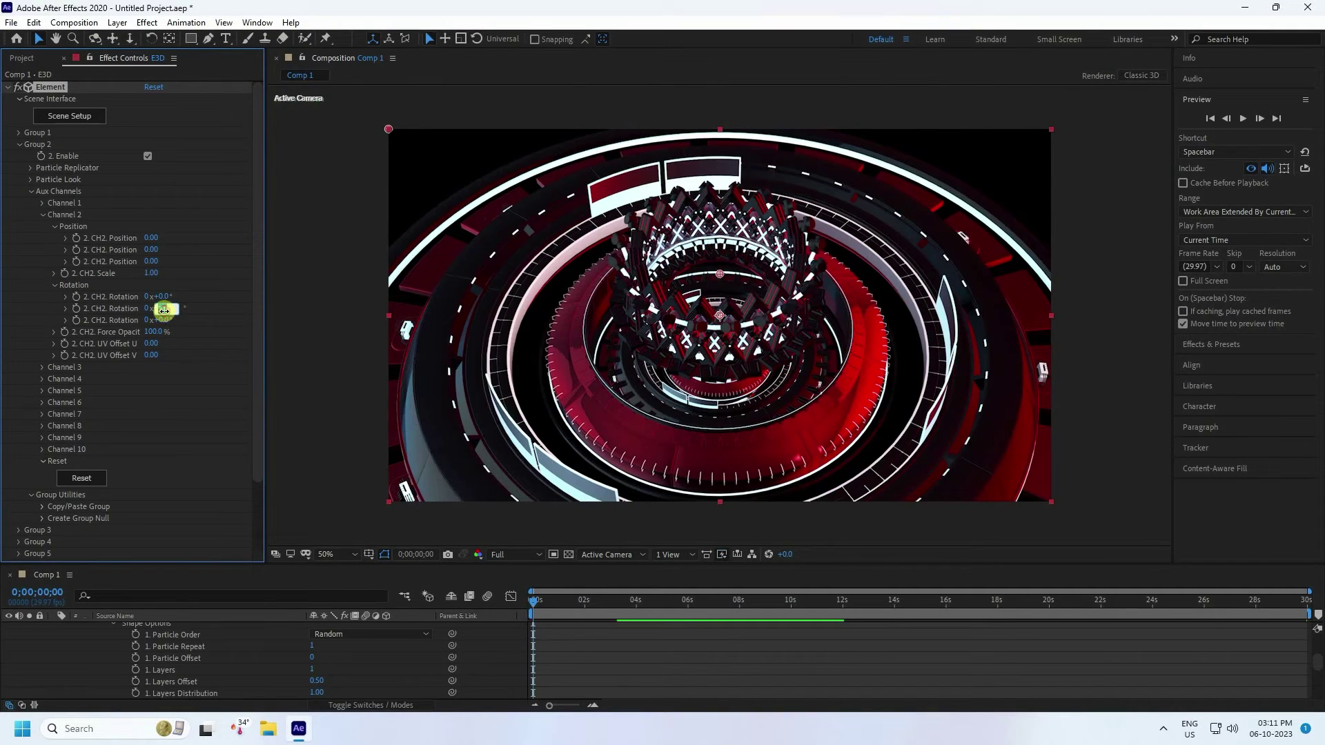
pyautogui.press('Return')
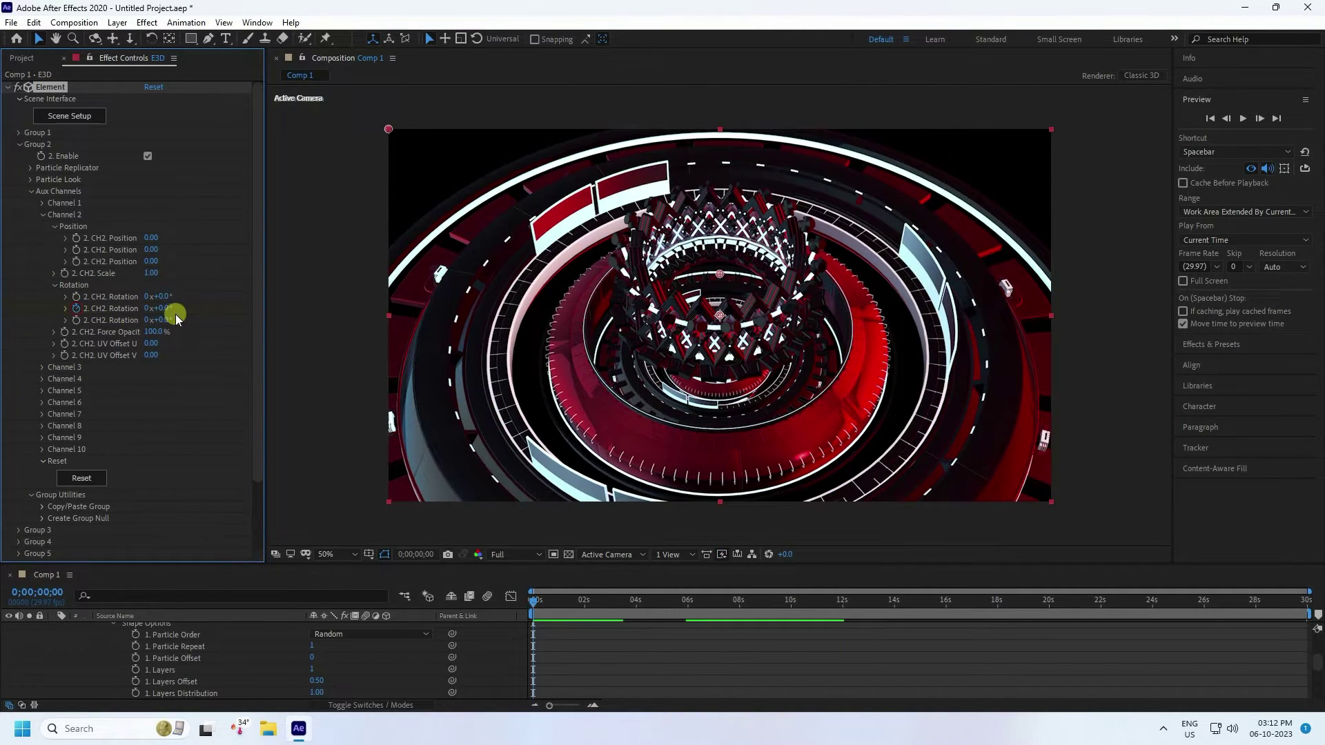
pyautogui.moveTo(535, 602); pyautogui.dragTo(1316, 624)
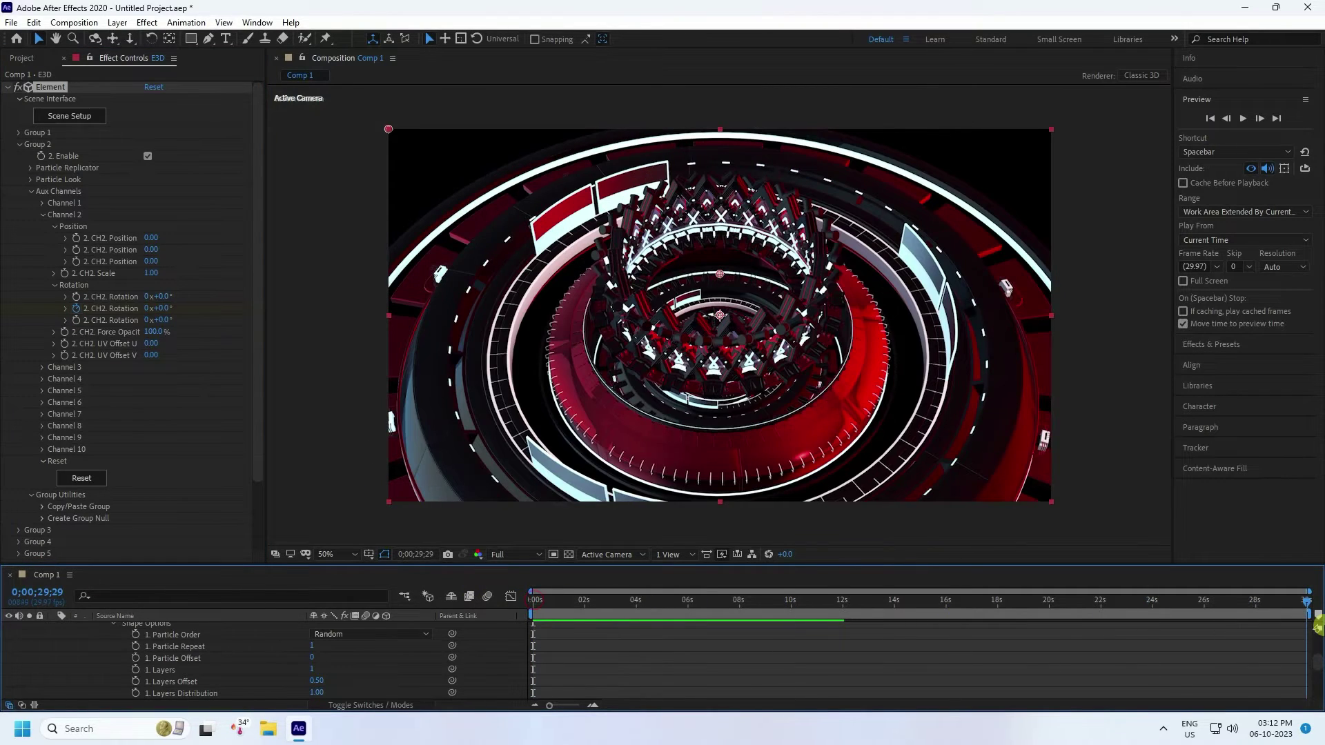
pyautogui.click(146, 309)
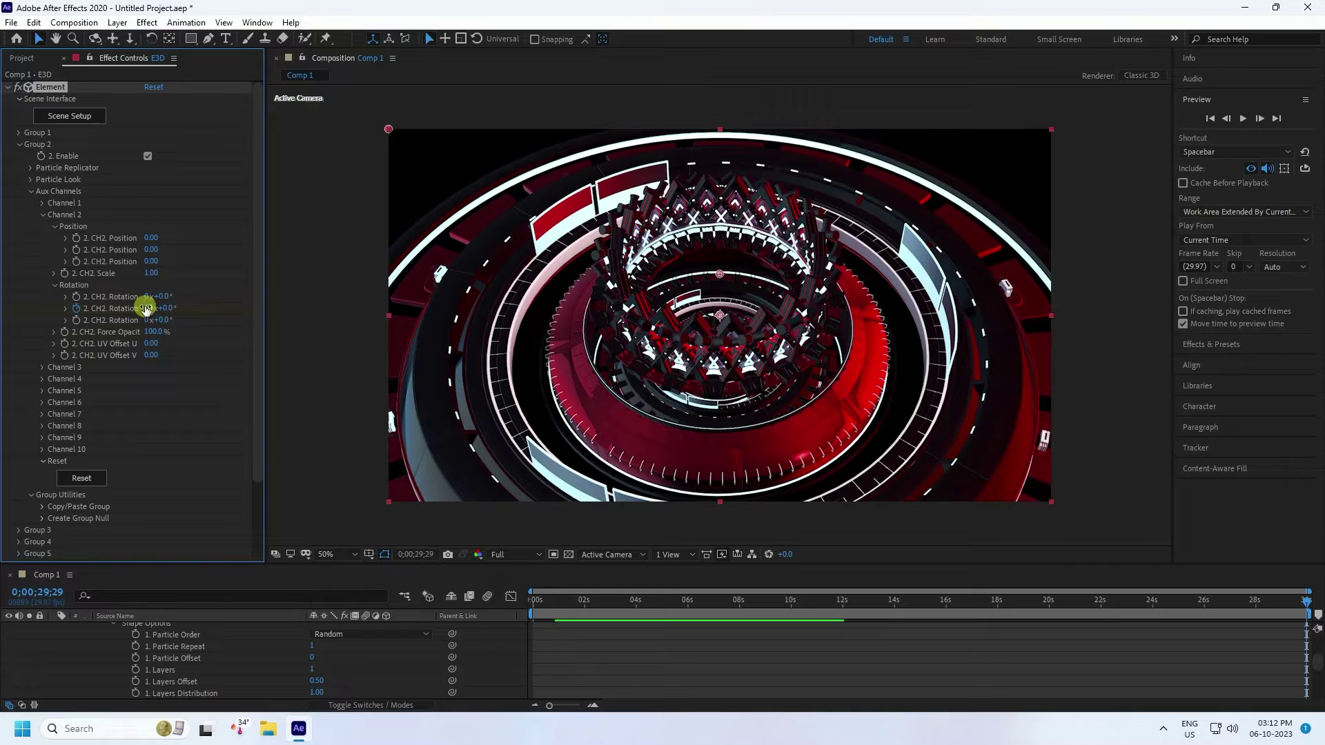
# Step: Collapse the E3D layer's properties in the timeline and preview the Channel 2 rotation from the start
pyautogui.moveTo(561, 598); pyautogui.dragTo(483, 601)
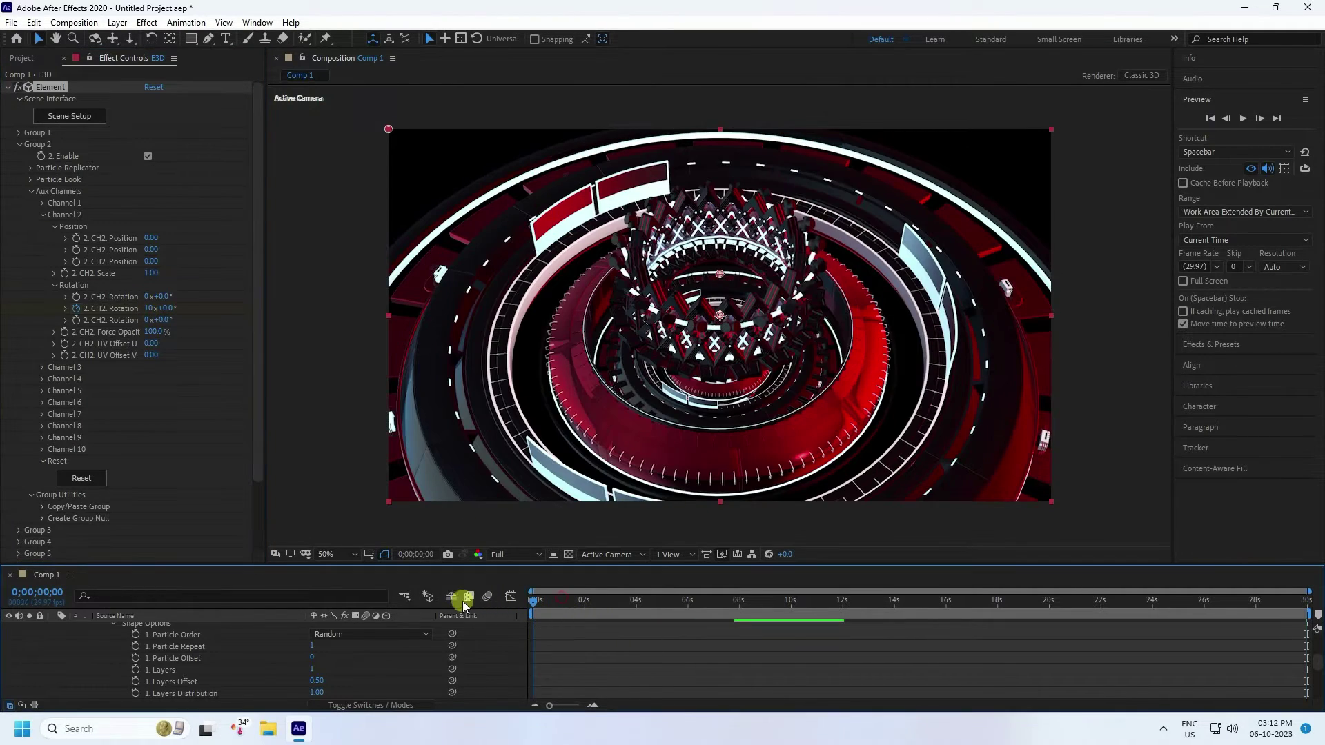
pyautogui.scroll(10, 76, 656)
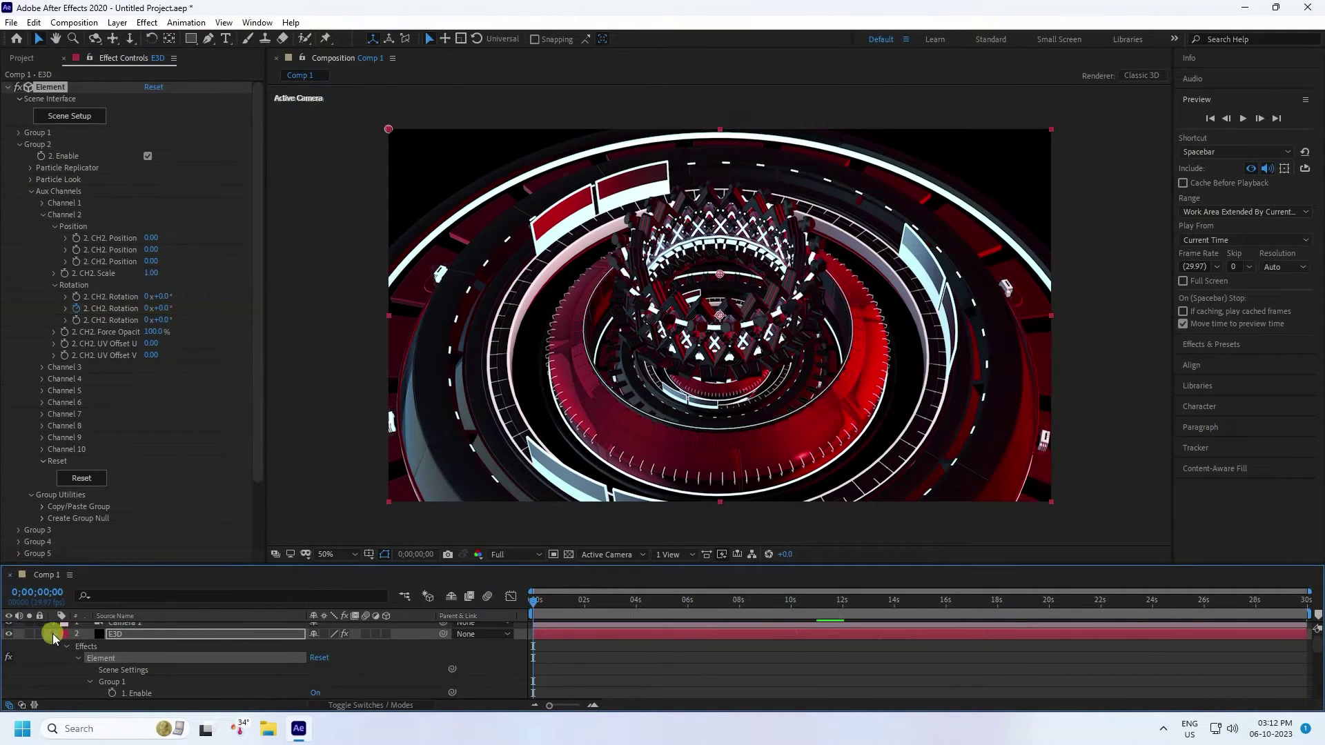
pyautogui.click(53, 635)
pyautogui.press('space')
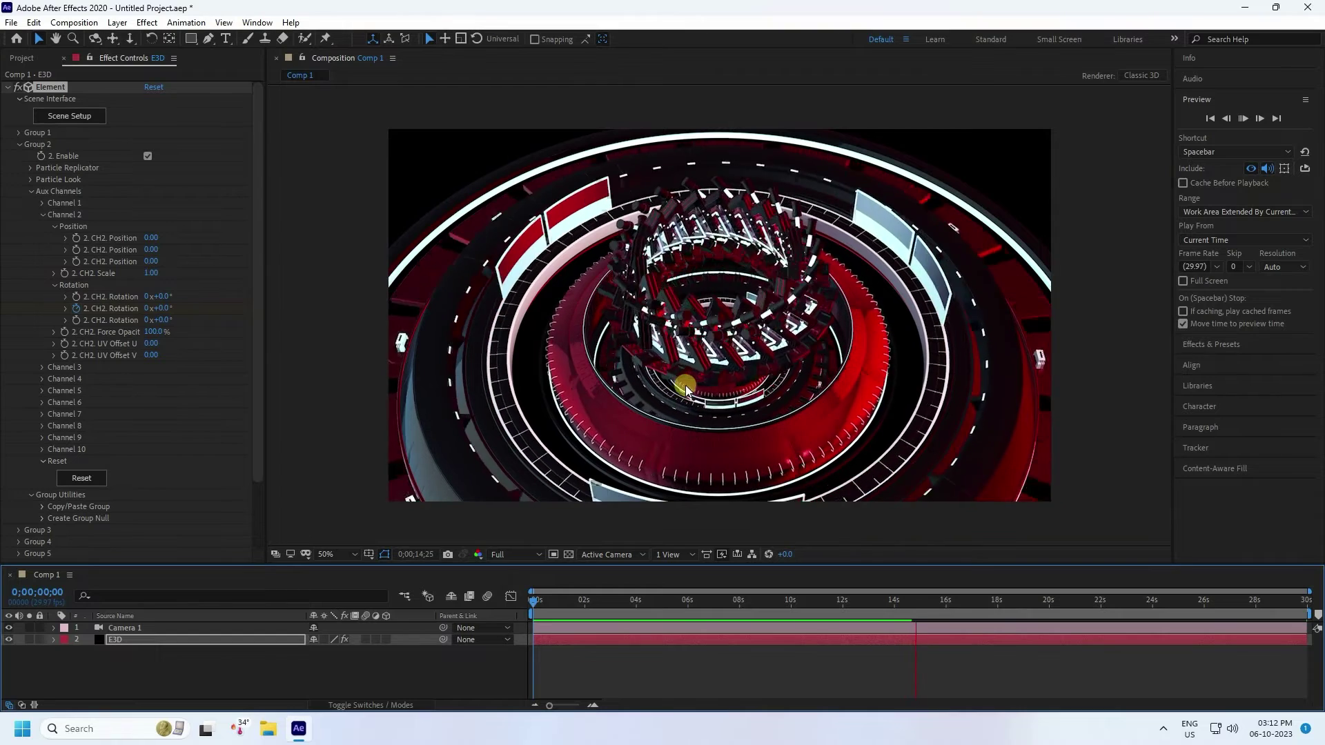
pyautogui.press('space')
# Step: Set Add Lighting to Aqua in the render settings of the E3D layer's Element effect
pyautogui.click(113, 644)
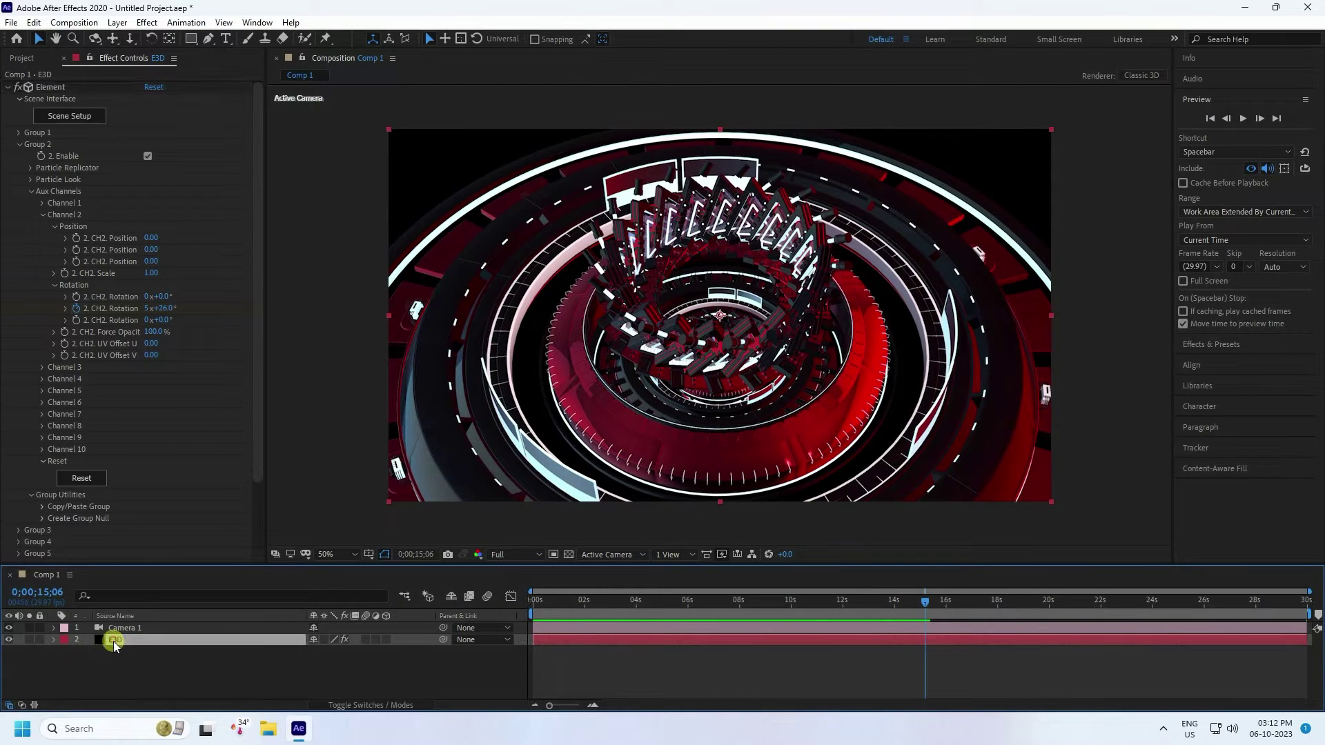
pyautogui.click(20, 145)
pyautogui.click(19, 250)
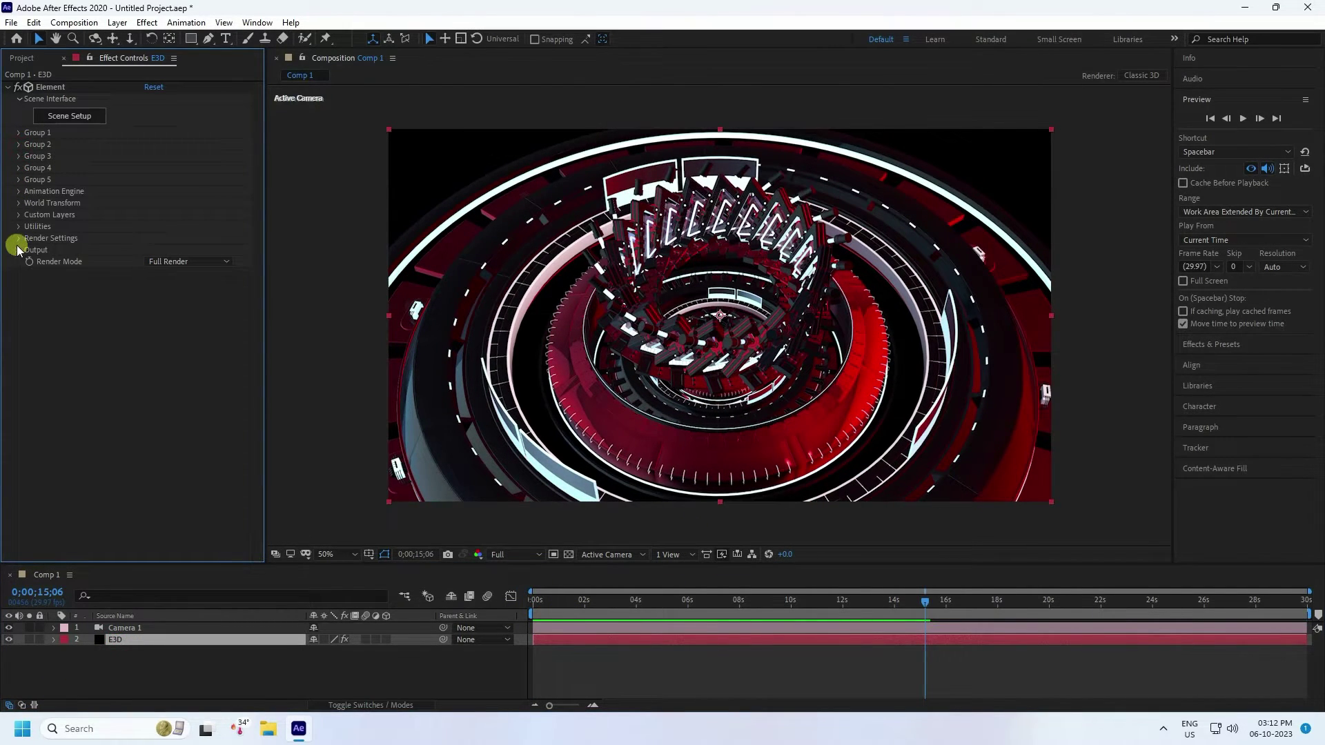
pyautogui.click(18, 240)
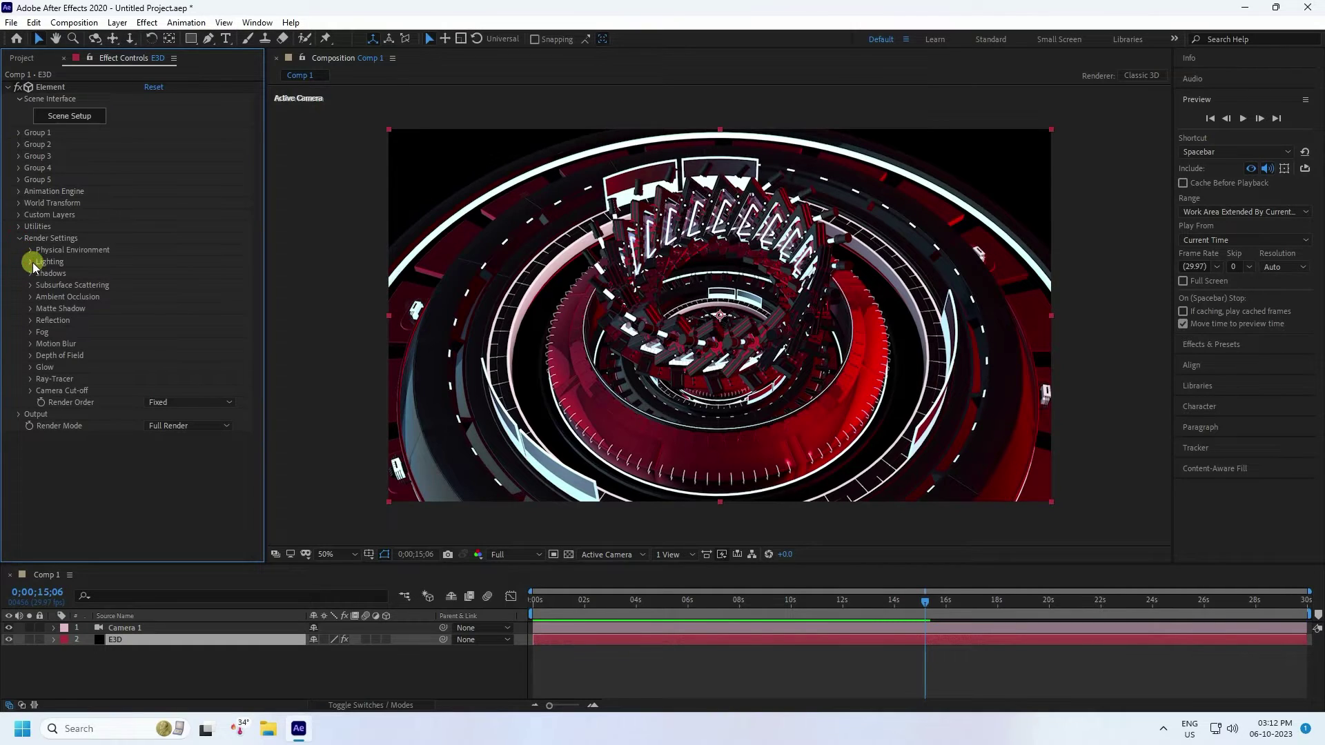
pyautogui.click(31, 263)
pyautogui.click(166, 297)
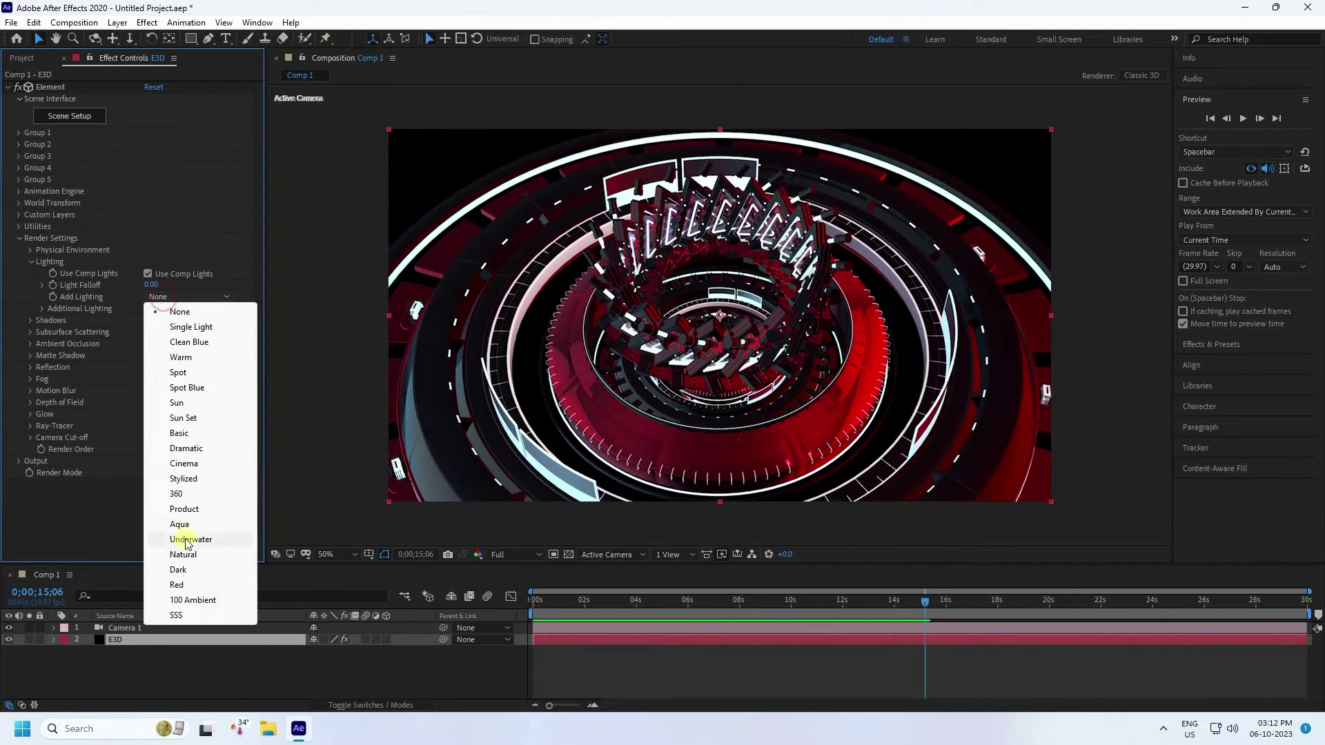
pyautogui.click(181, 524)
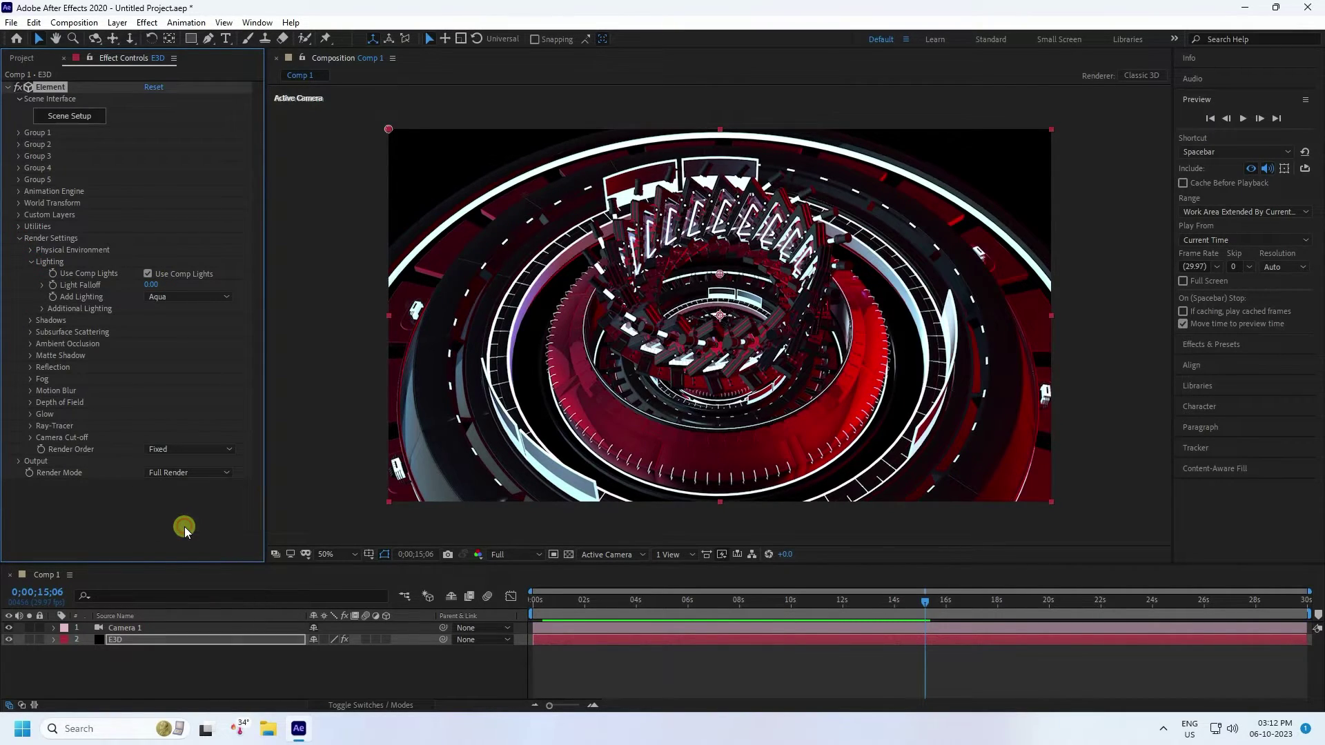
# Step: Enable SSAO ambient occlusion in the E3D layer's Element render settings and set its quality preset to High
pyautogui.click(31, 263)
pyautogui.click(31, 297)
pyautogui.click(143, 310)
pyautogui.click(176, 343)
pyautogui.click(181, 404)
pyautogui.click(150, 414)
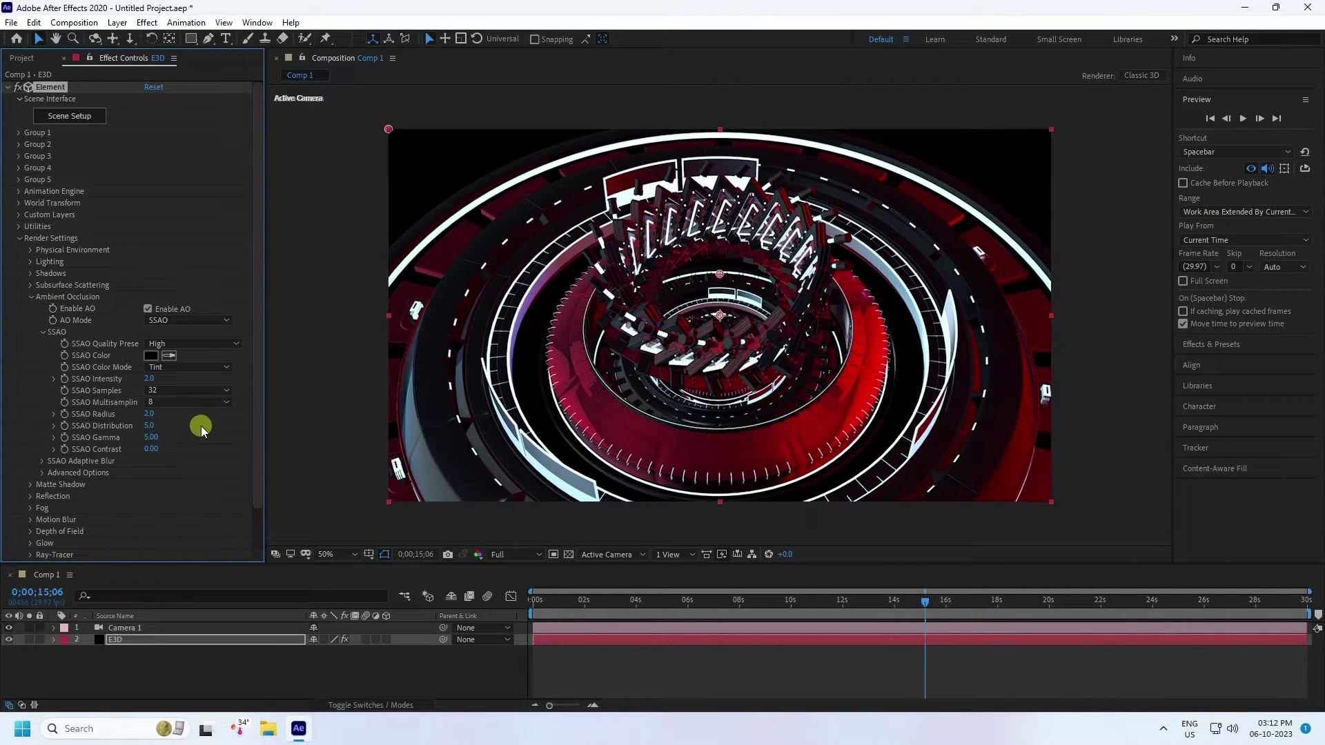
pyautogui.click(30, 295)
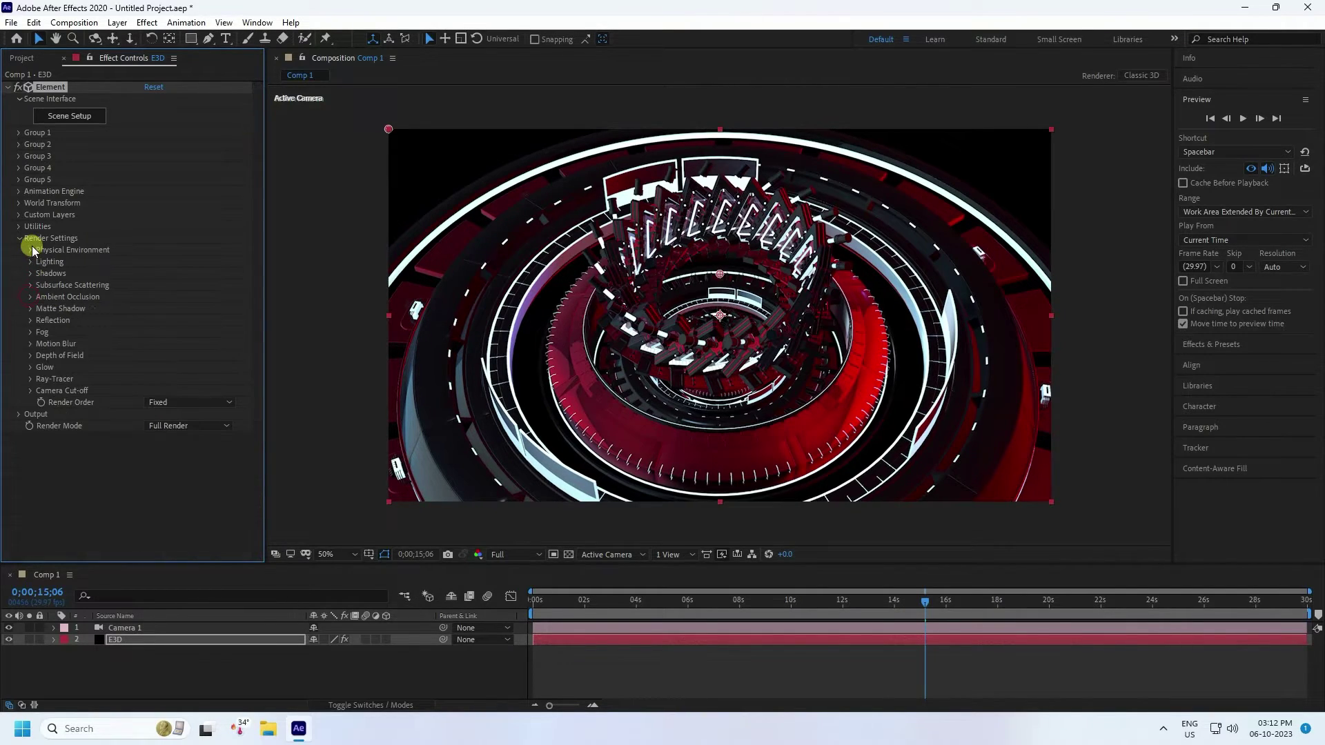
# Step: Open the Exposure value of Element's physical environment and collapse the render settings
pyautogui.click(31, 250)
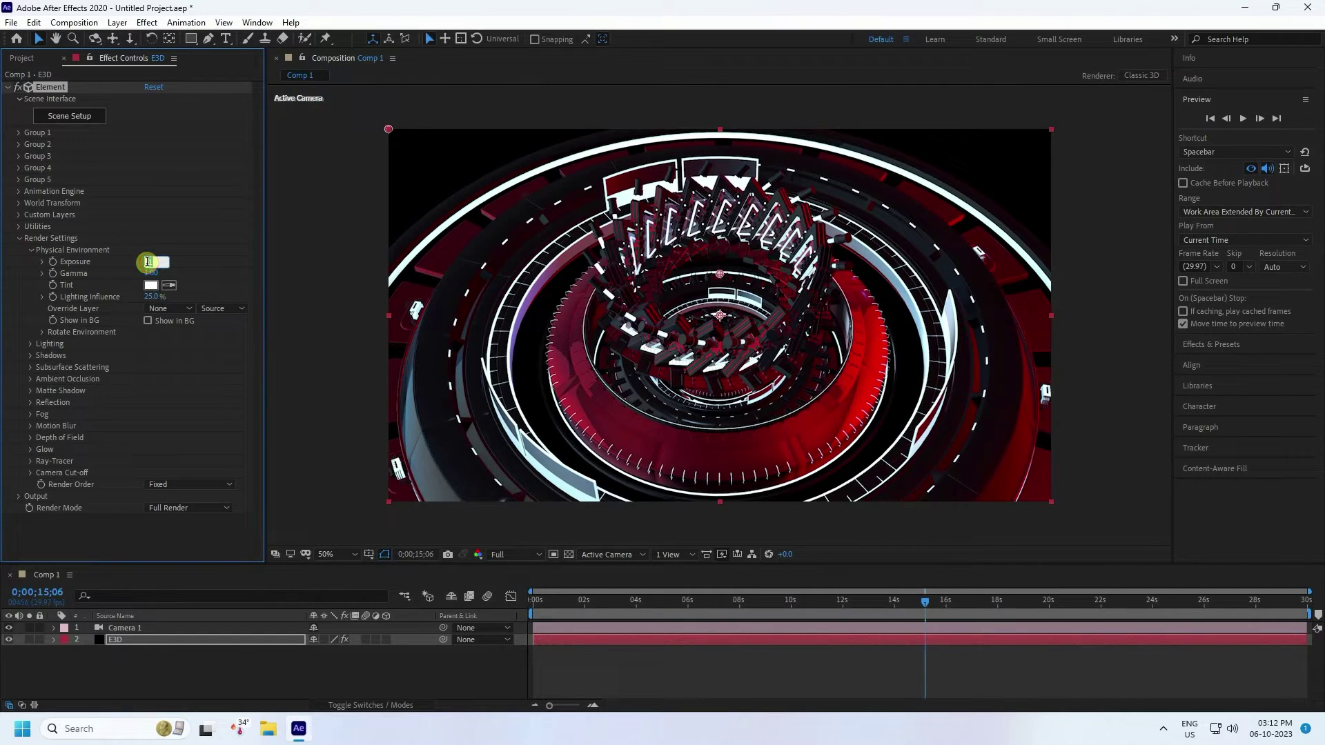
pyautogui.moveTo(146, 261); pyautogui.dragTo(146, 264)
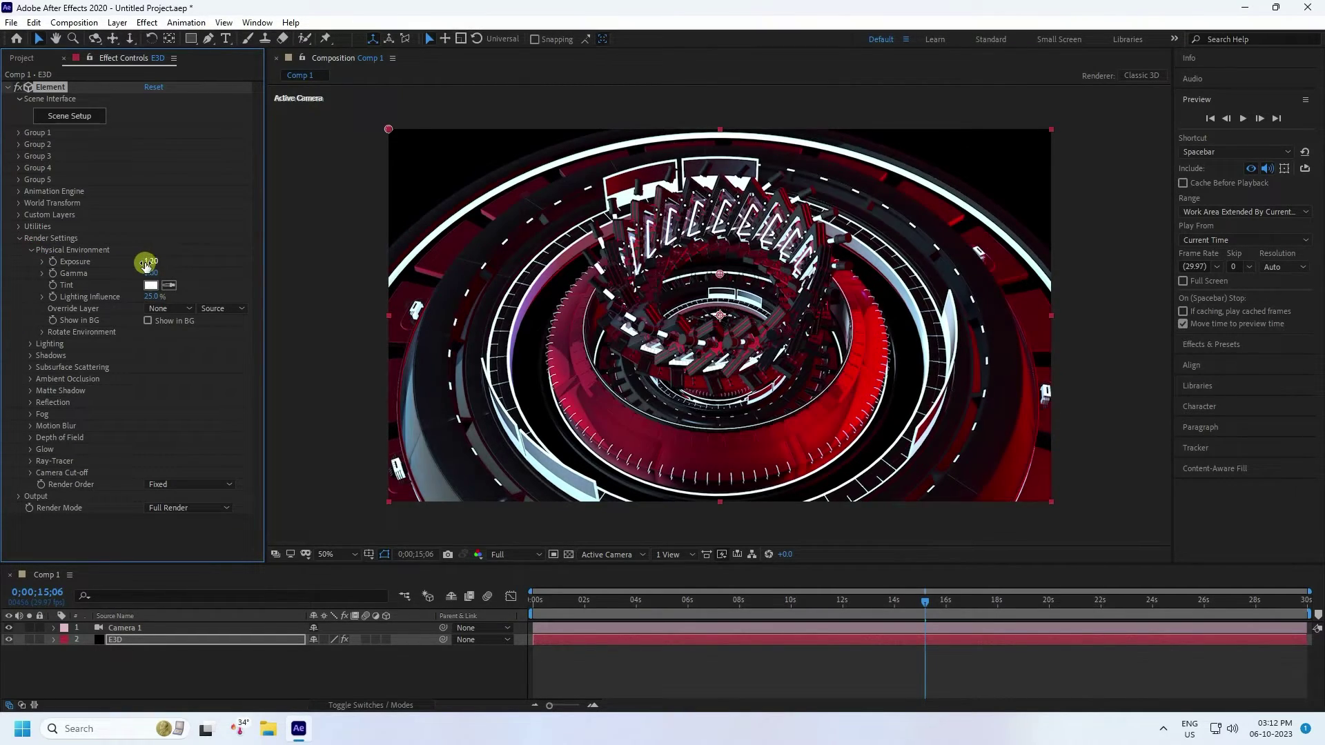
pyautogui.click(30, 251)
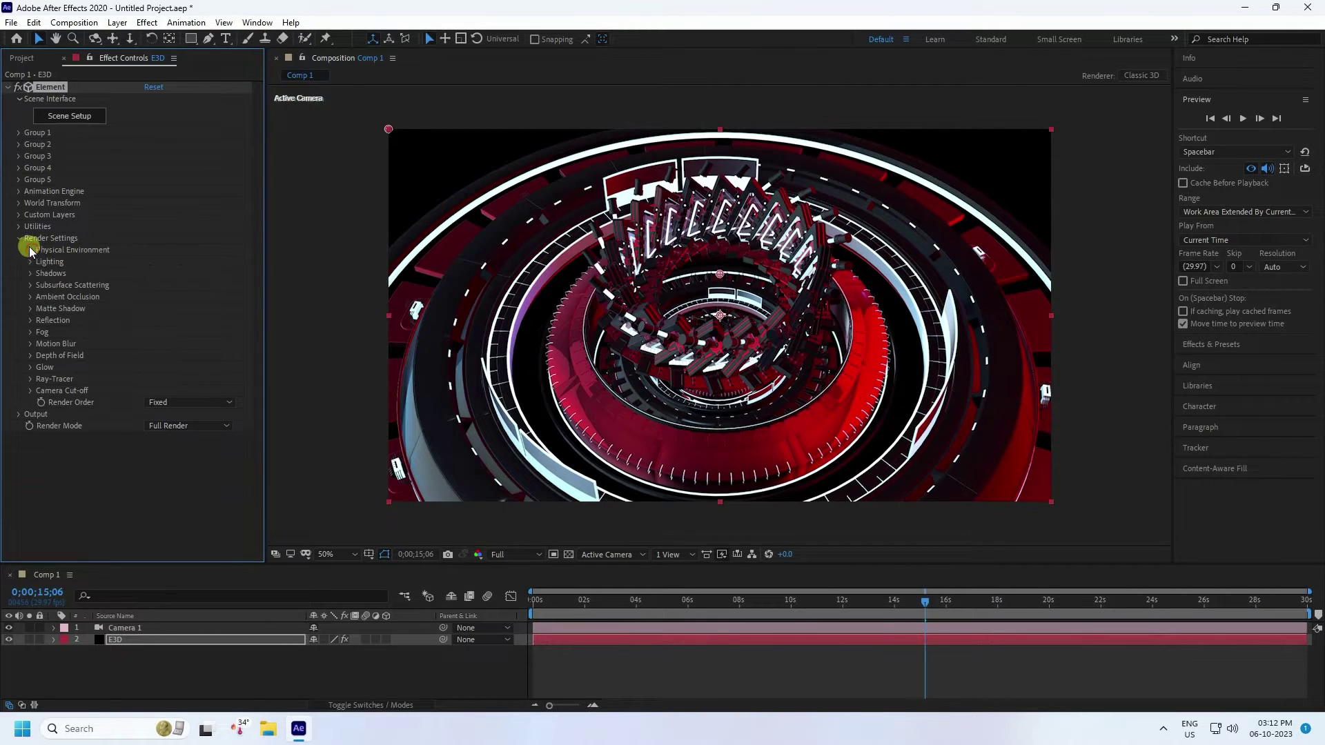
pyautogui.click(19, 240)
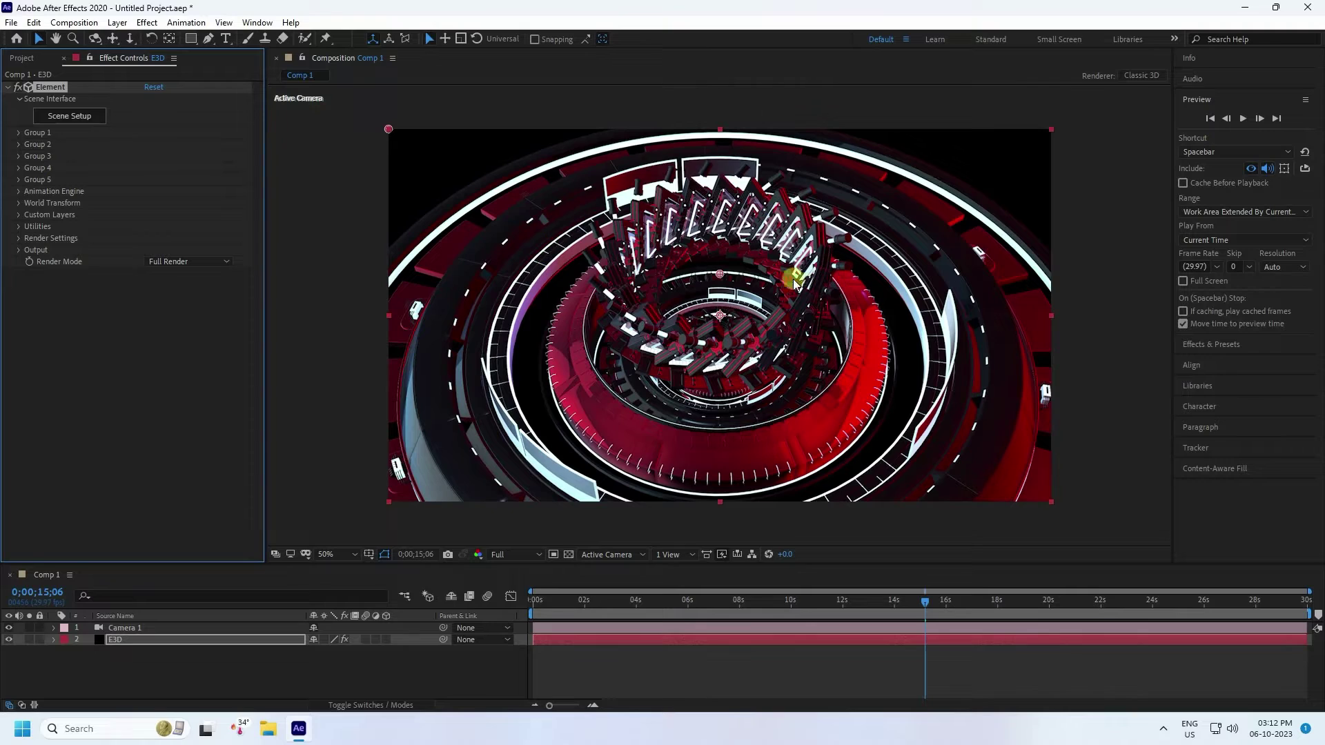
# Step: Add a null object, make it a 3D layer and parent Camera 1 to it
pyautogui.click(198, 659)
pyautogui.rightClick(198, 664)
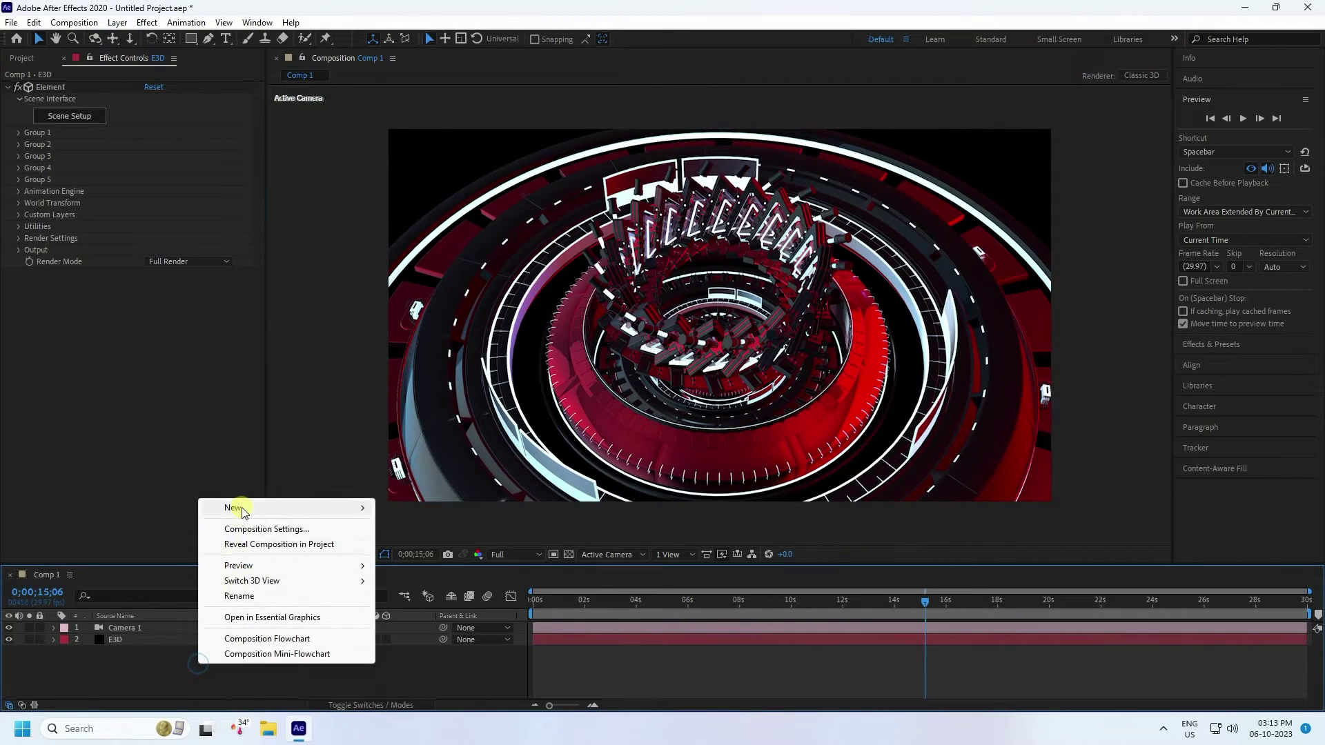
pyautogui.click(234, 509)
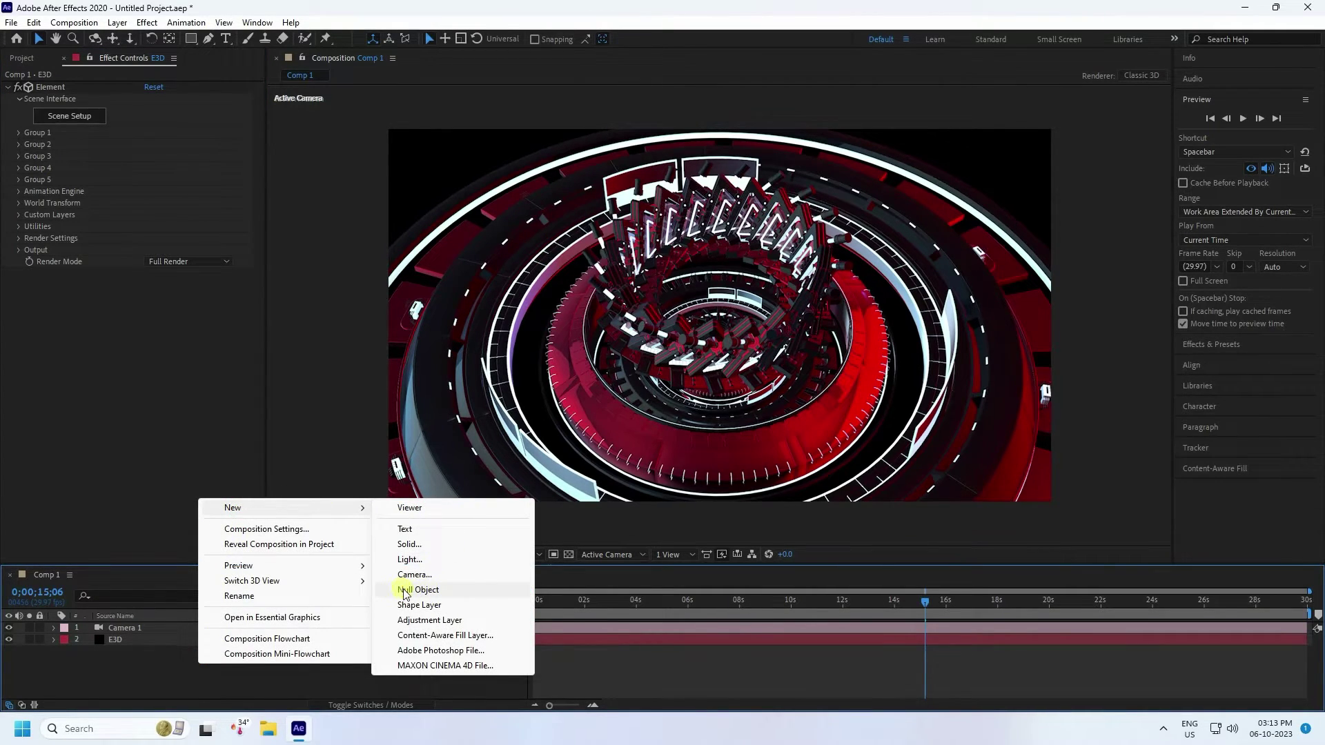
pyautogui.click(435, 591)
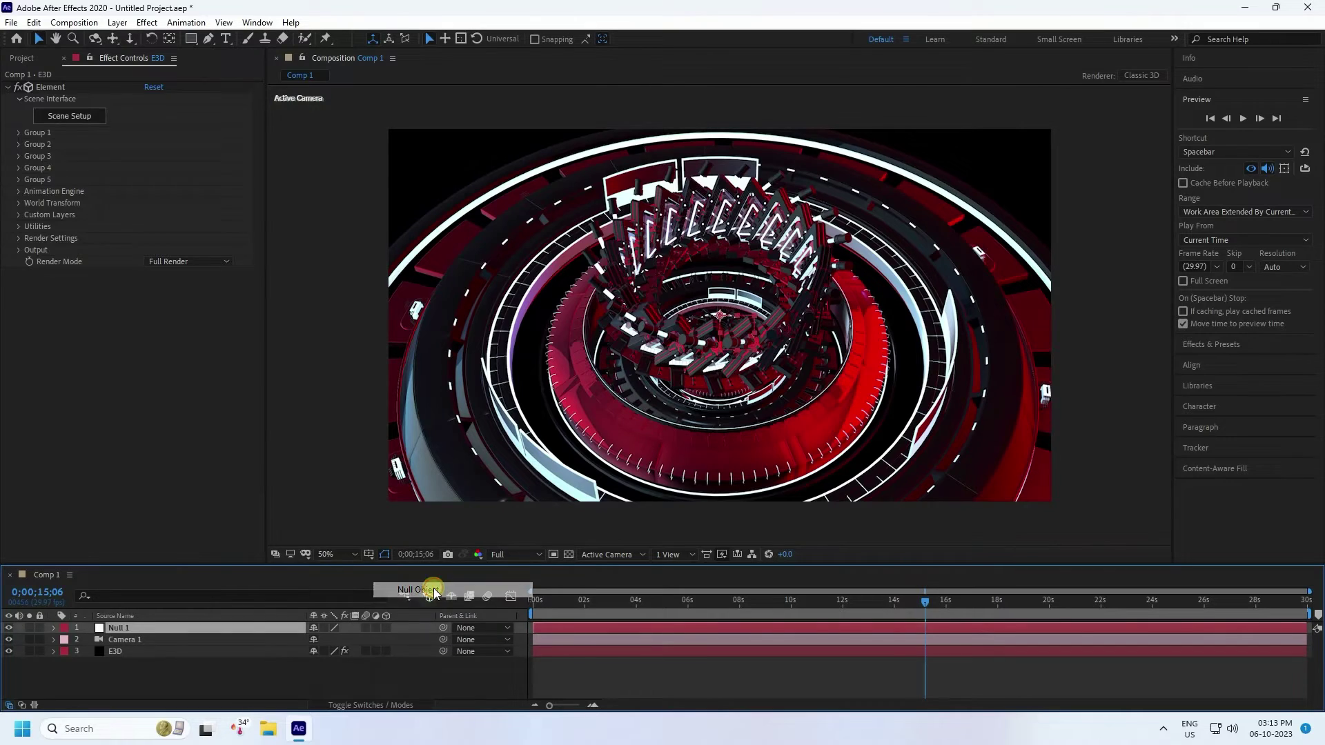
pyautogui.click(384, 629)
pyautogui.click(135, 639)
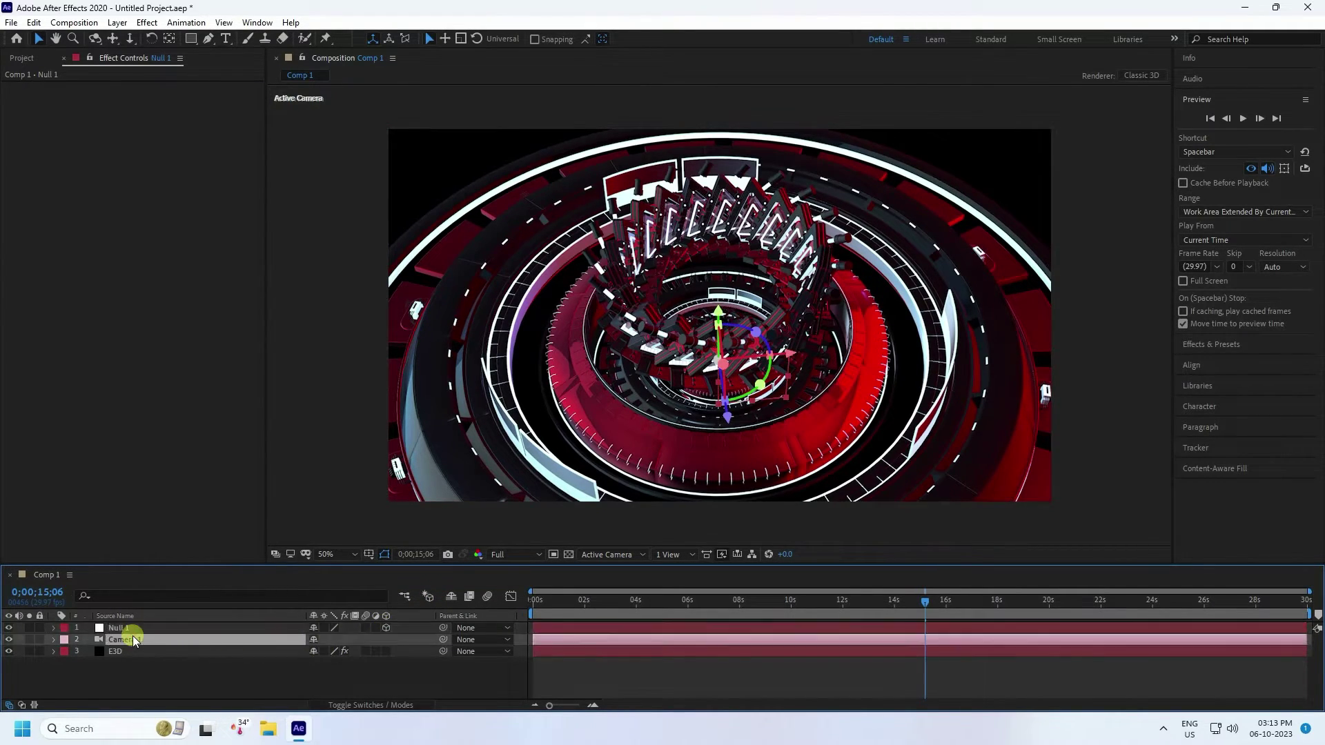
pyautogui.moveTo(444, 641); pyautogui.dragTo(132, 628)
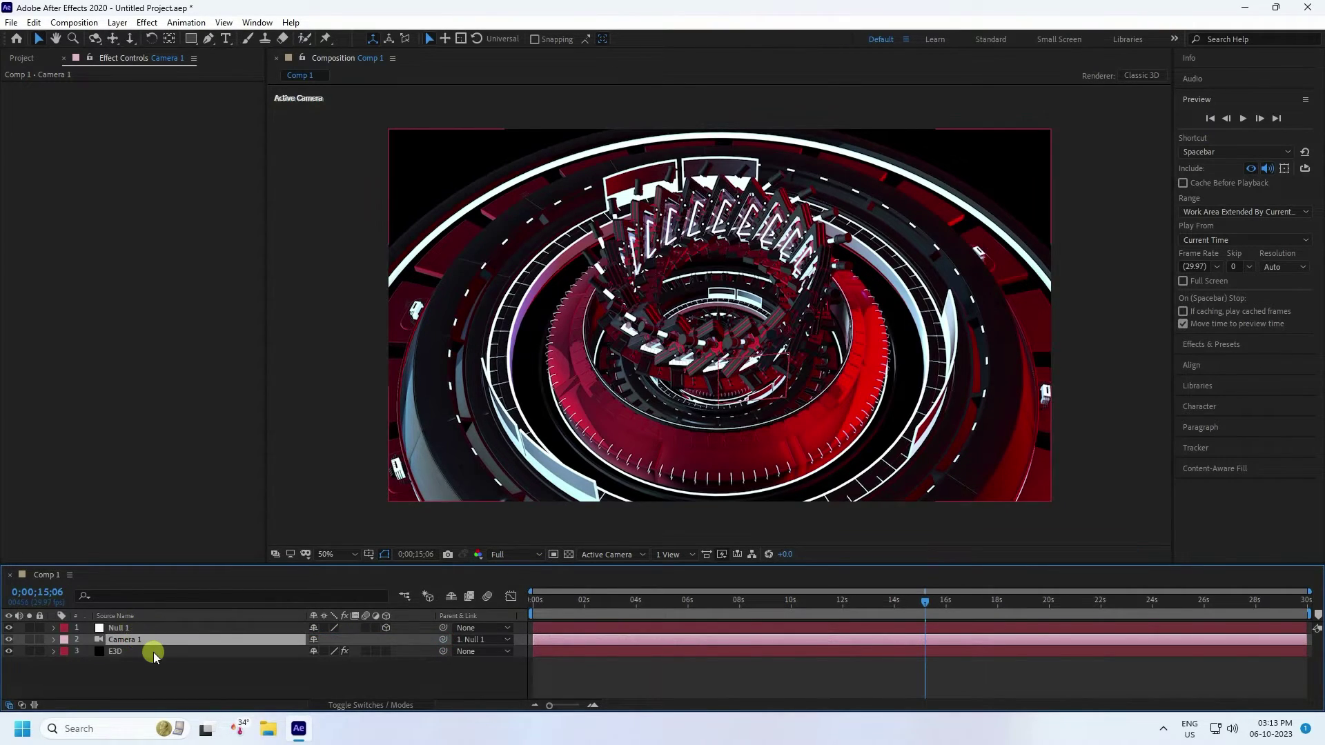
# Step: Set Camera 1's Z rotation to -35° and keyframe it at the start of the composition
pyautogui.press('r')
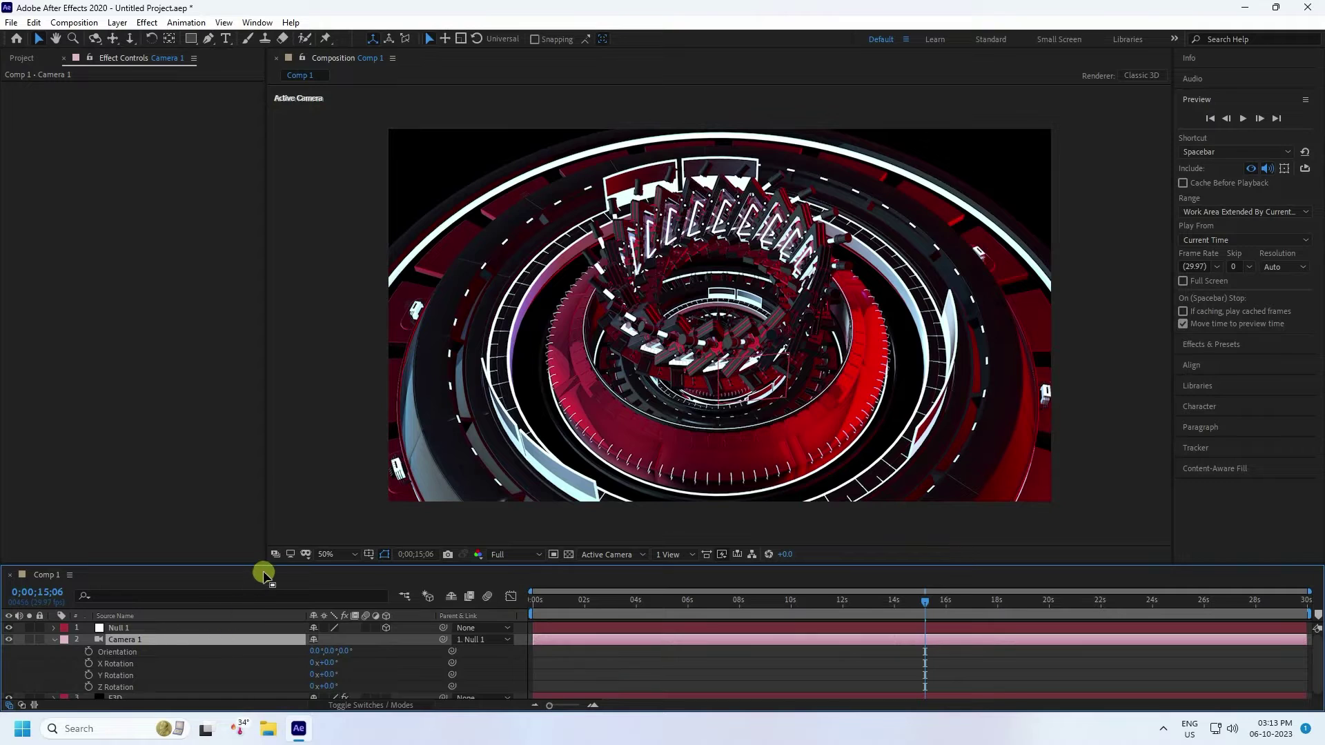
pyautogui.moveTo(262, 567); pyautogui.dragTo(269, 533)
pyautogui.moveTo(332, 641)
pyautogui.mouseDown()
pyautogui.moveTo(345, 653)
pyautogui.moveTo(301, 646)
pyautogui.moveTo(330, 654)
pyautogui.mouseUp()
pyautogui.hotkey('ctrl', 'z')
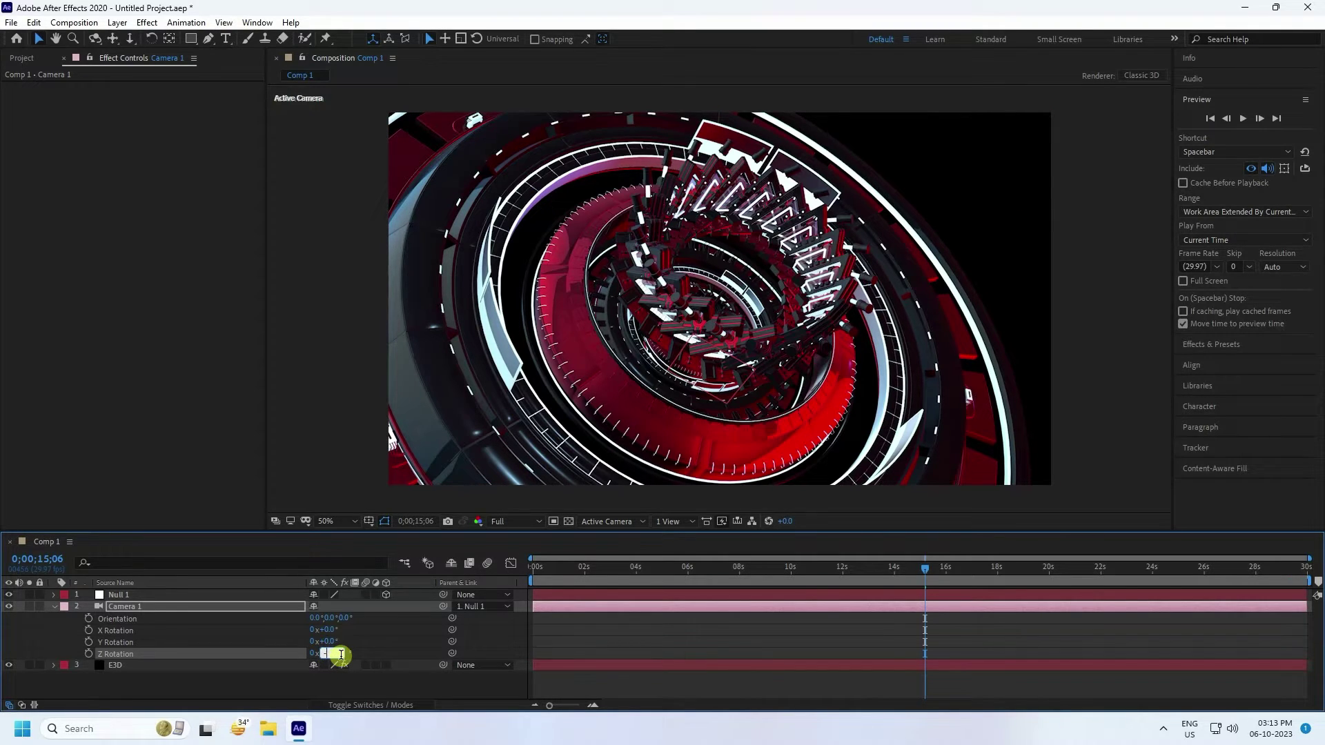
pyautogui.moveTo(606, 569); pyautogui.dragTo(478, 571)
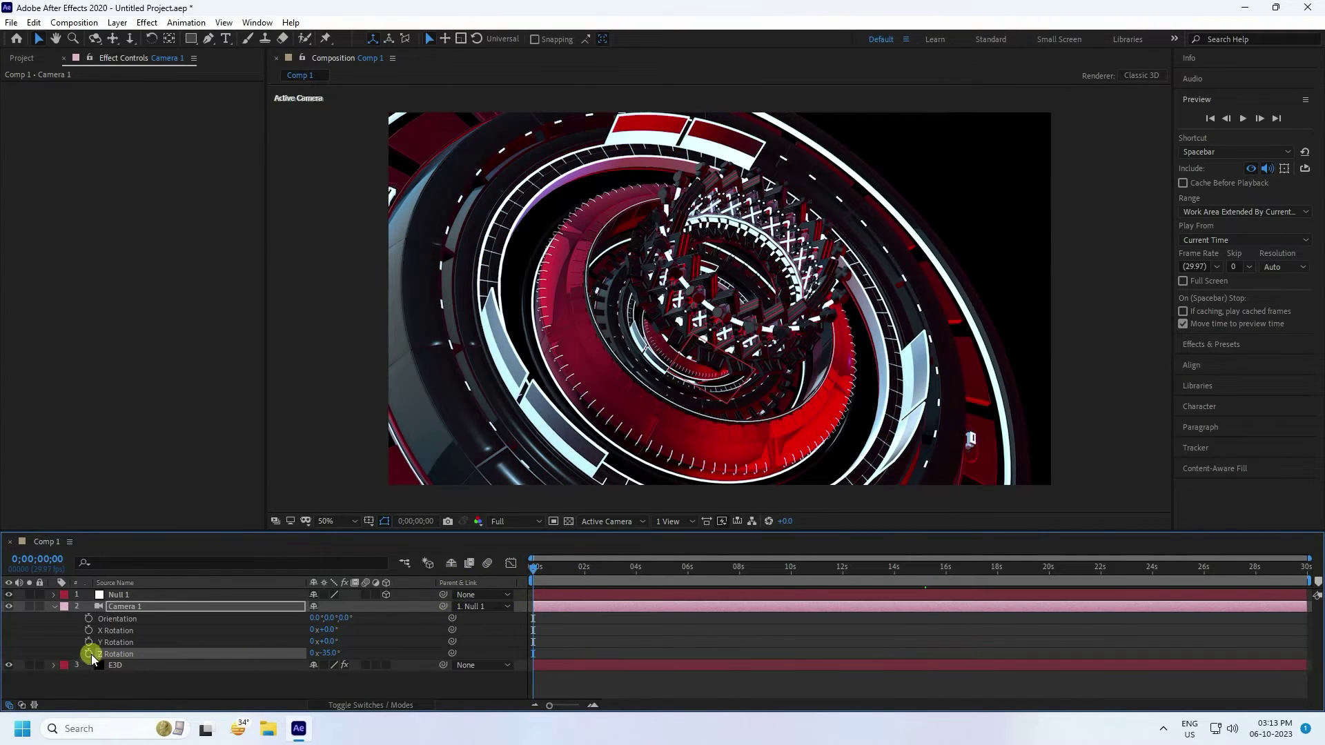
pyautogui.click(88, 653)
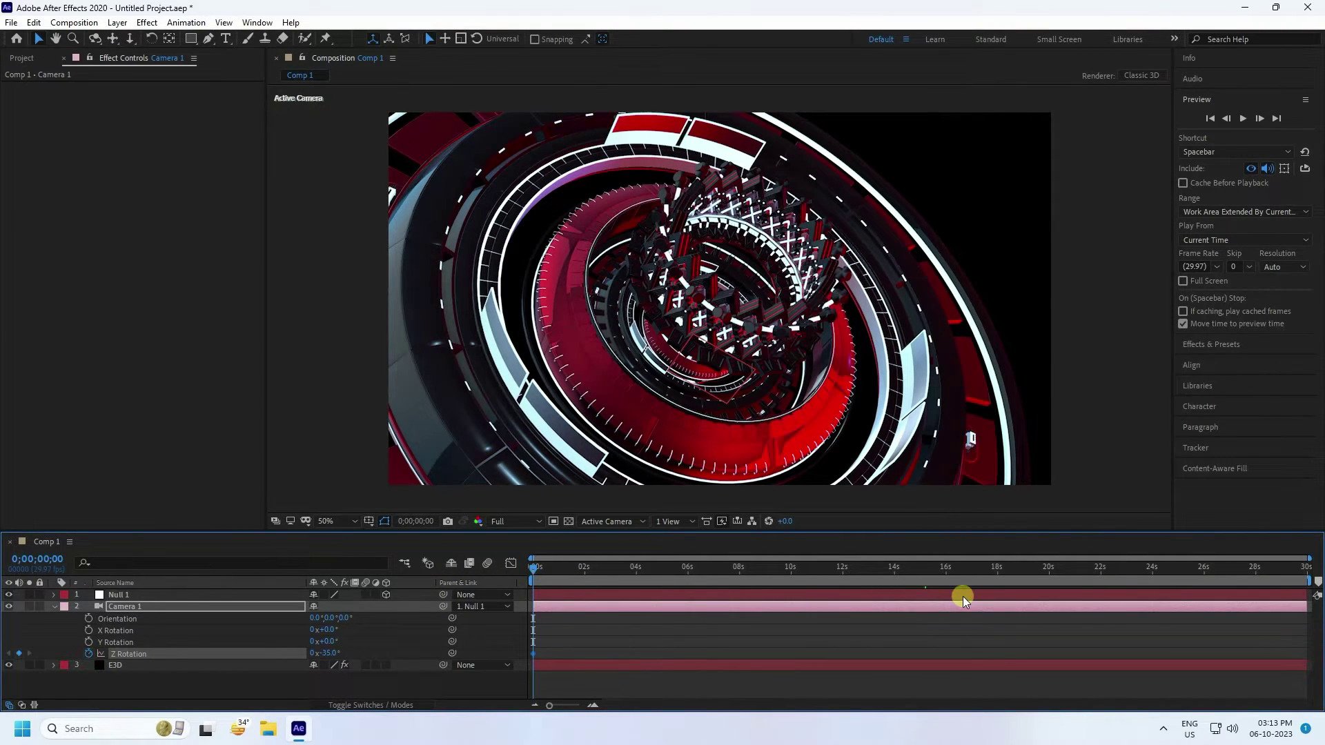
# Step: Keyframe Camera 1's Z rotation at 30° at 0;00;15;00
pyautogui.click(925, 570)
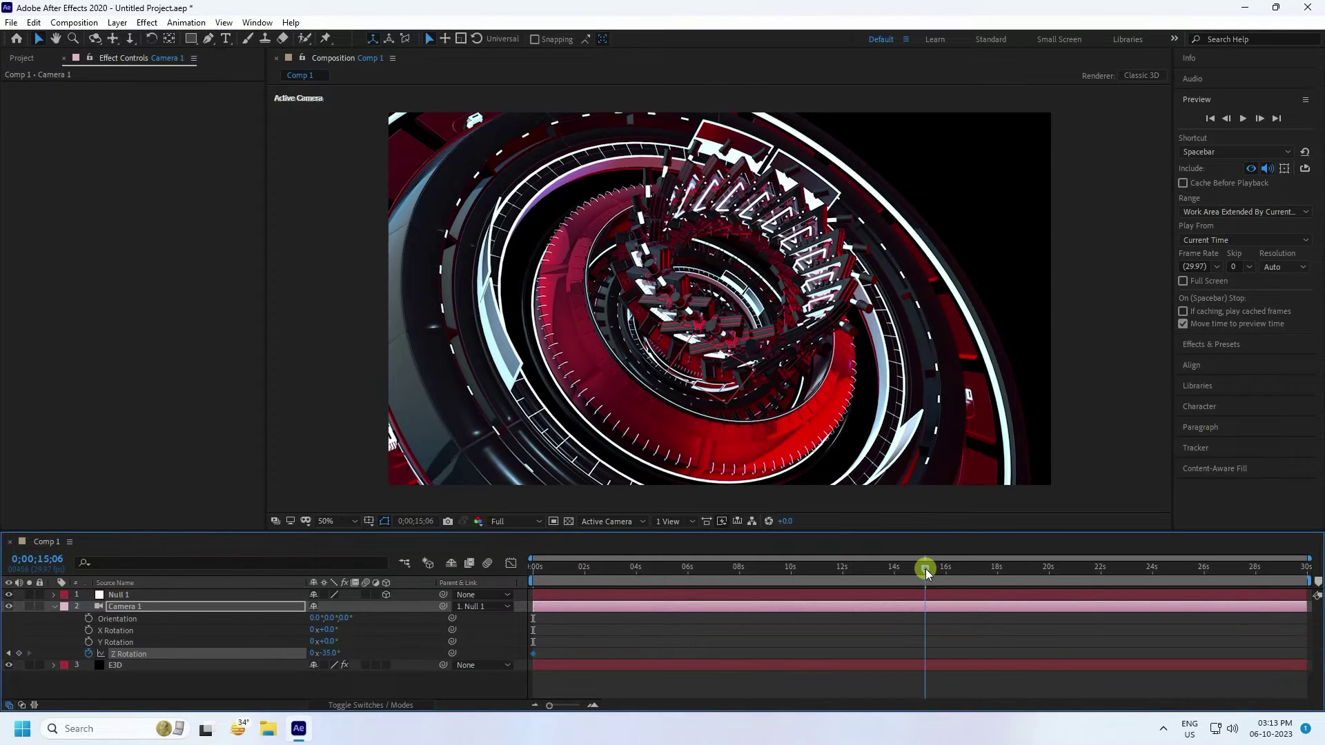
pyautogui.moveTo(924, 568); pyautogui.dragTo(919, 569)
pyautogui.click(326, 653)
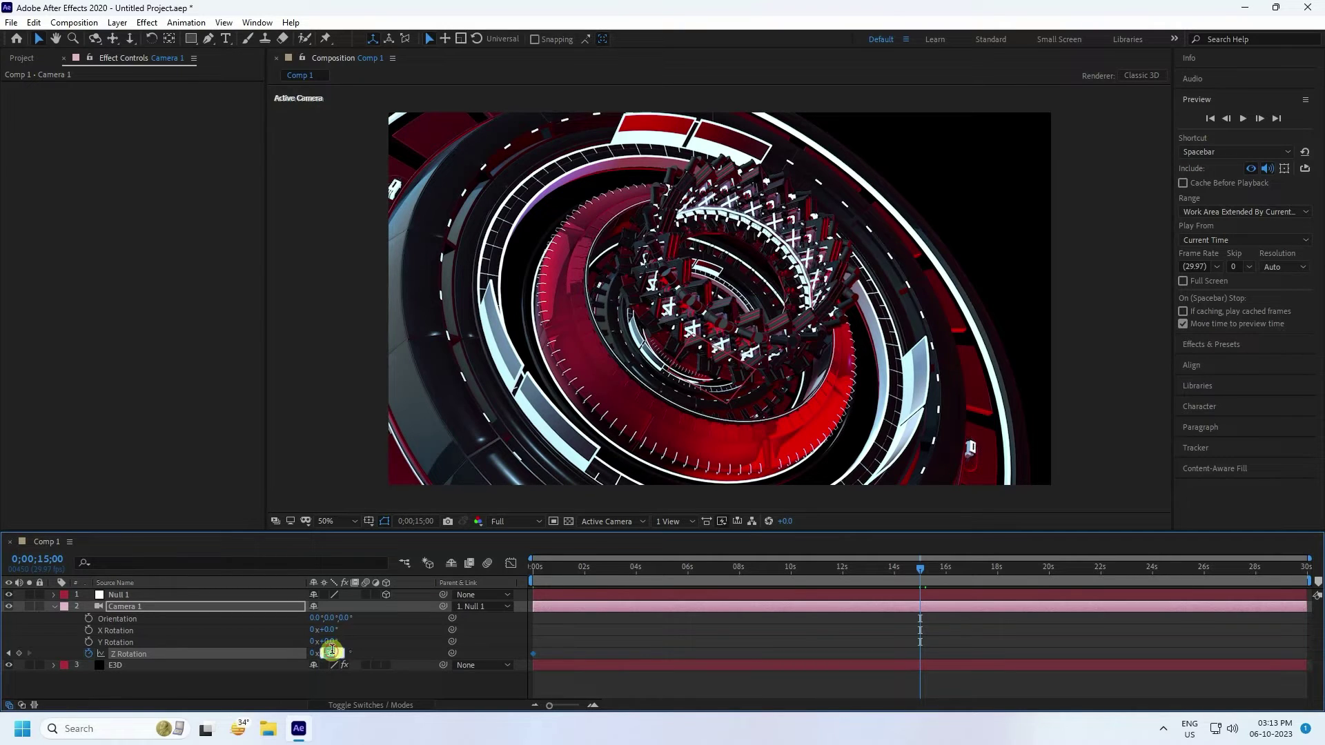
pyautogui.write('30')
pyautogui.press('Return')
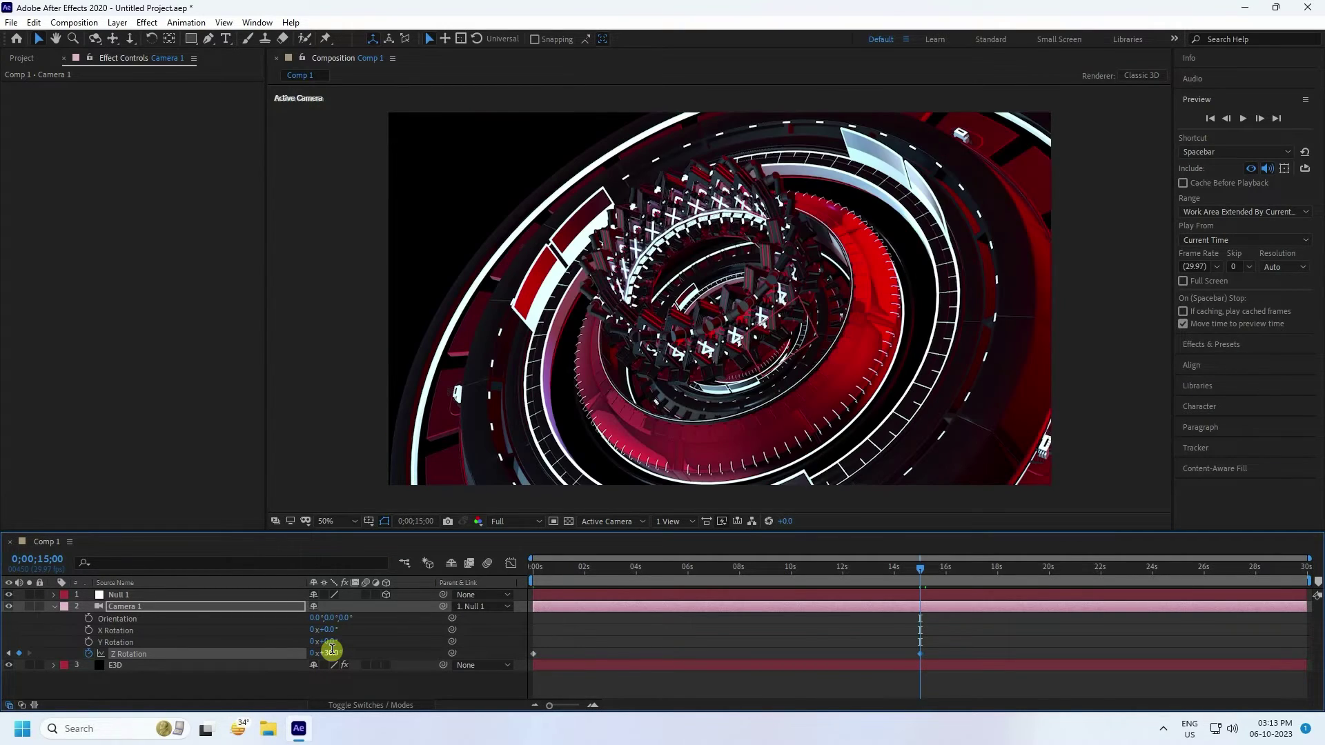
# Step: Keyframe Camera 1's Z rotation at -30° at the last frame, 0;00;29;29
pyautogui.moveTo(920, 568); pyautogui.dragTo(1306, 568)
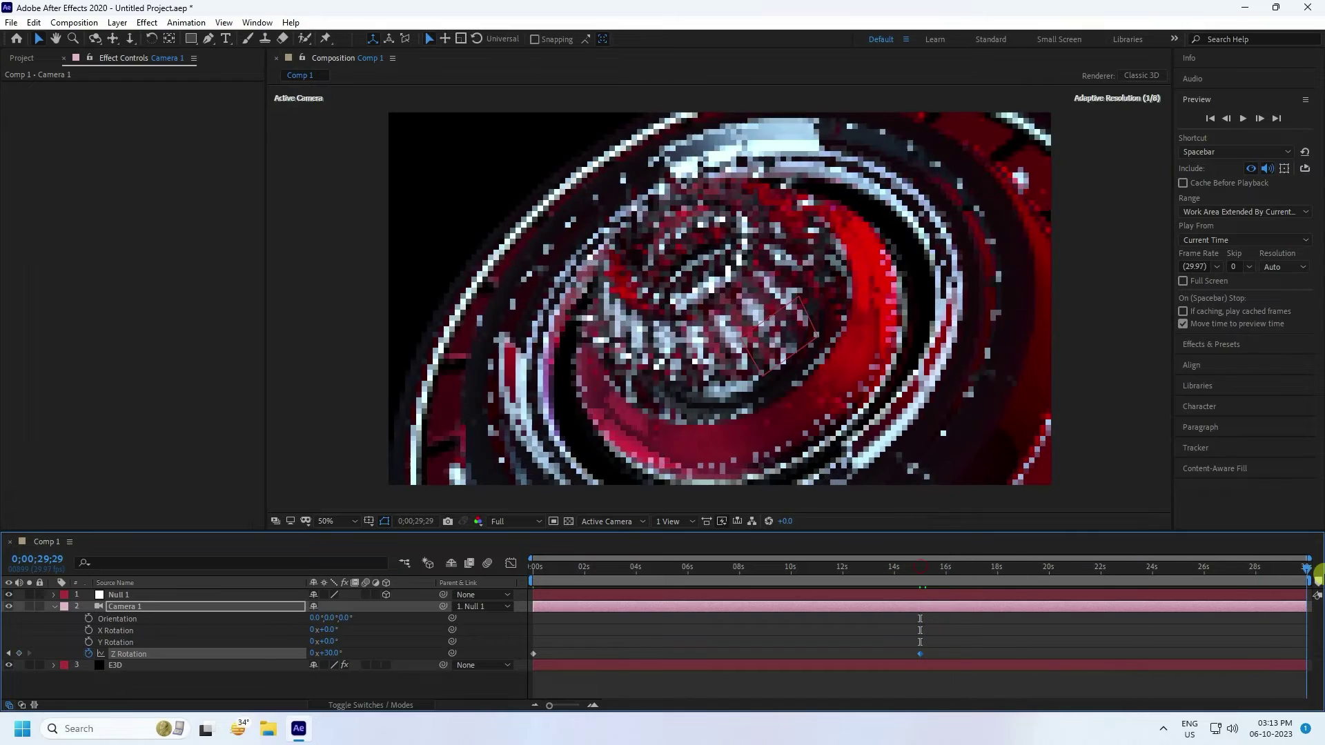
pyautogui.click(330, 654)
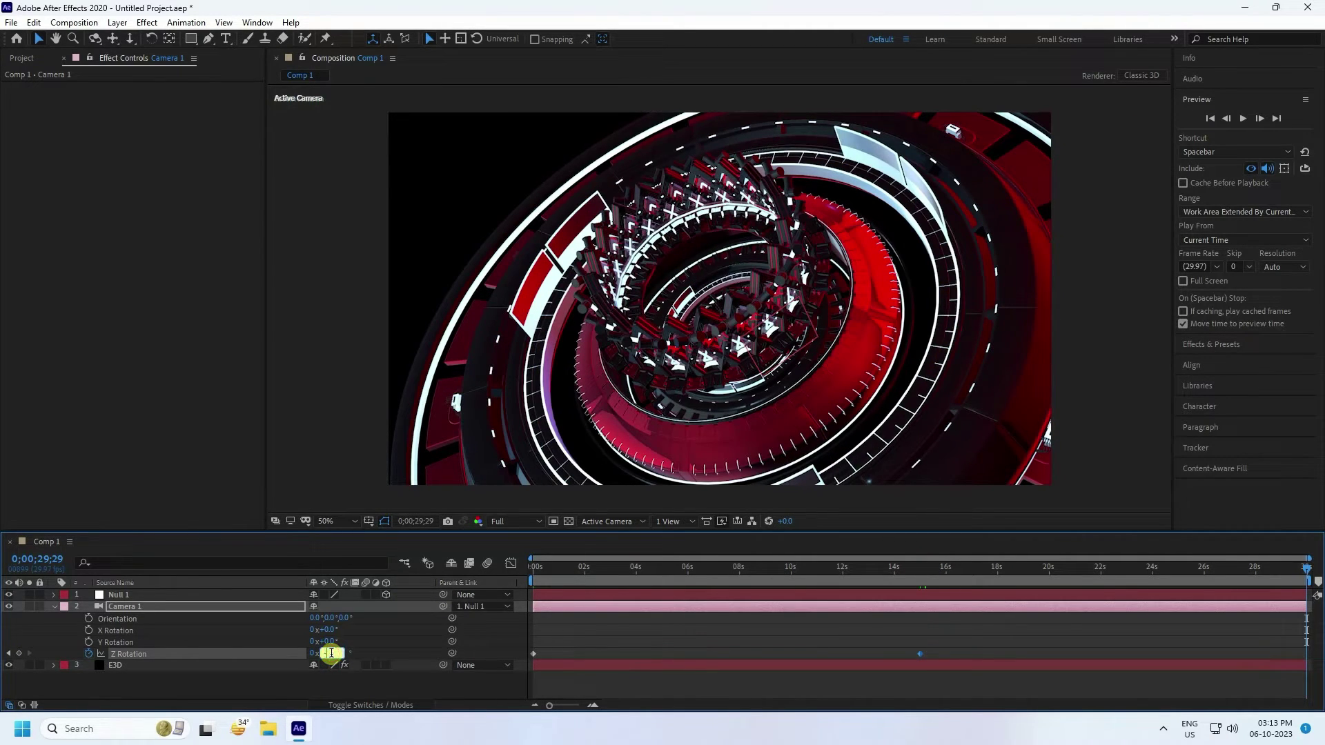
pyautogui.write('-35')
pyautogui.press('Return')
# Step: Preview the camera rotation from the start, stop near 0;00;04;05 and collapse Camera 1's properties
pyautogui.click(536, 565)
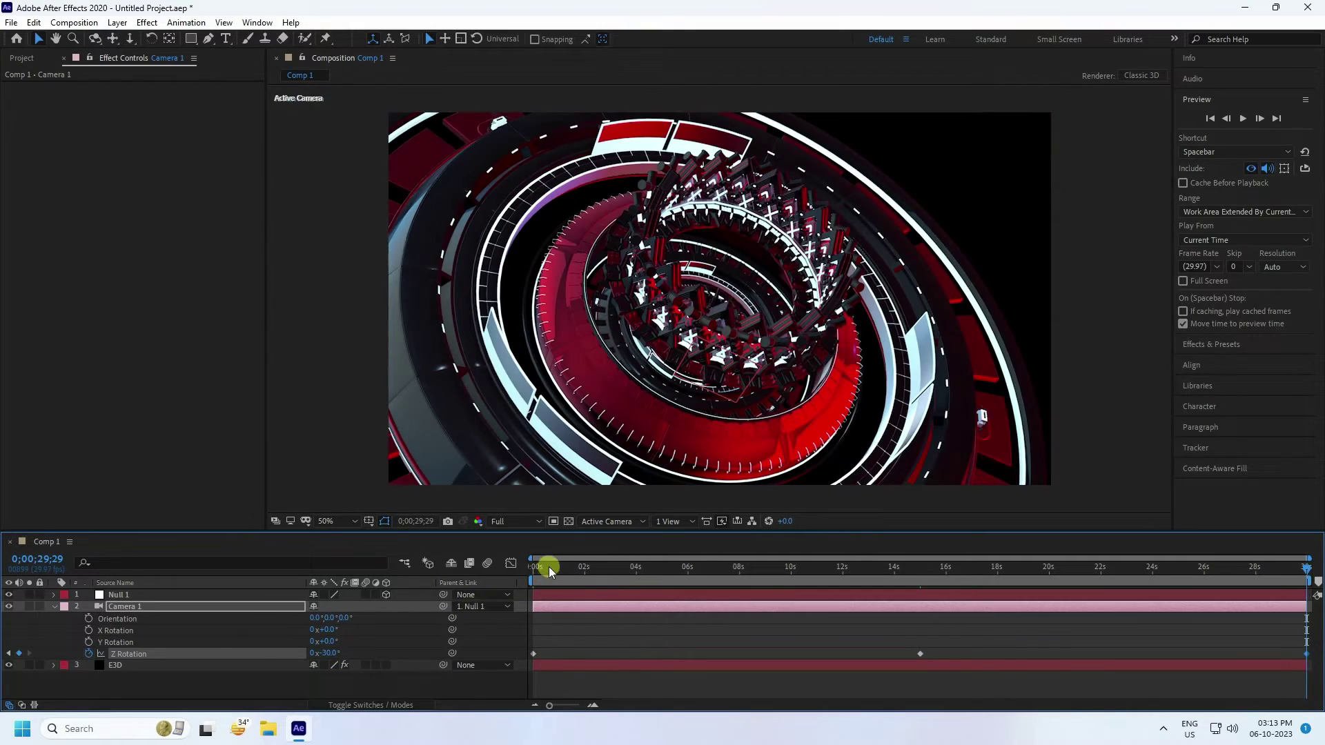
pyautogui.press('space')
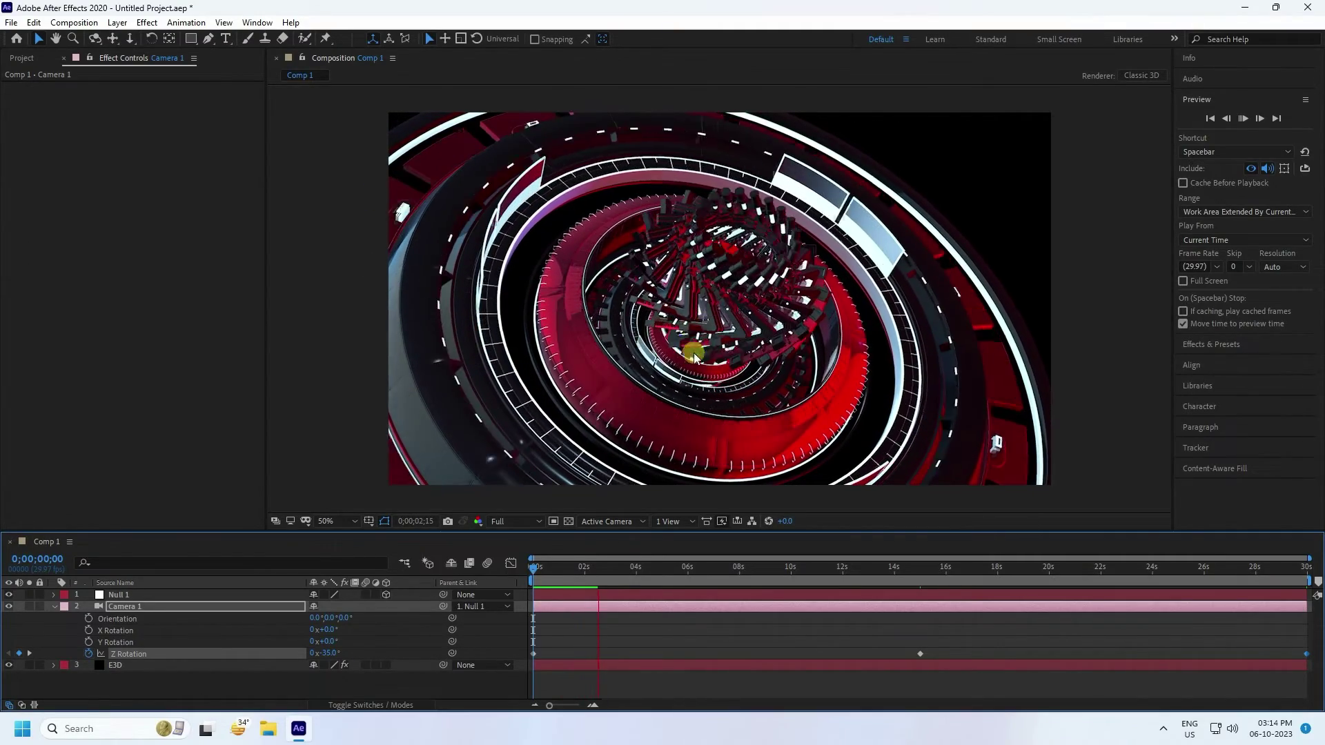
pyautogui.click(618, 573)
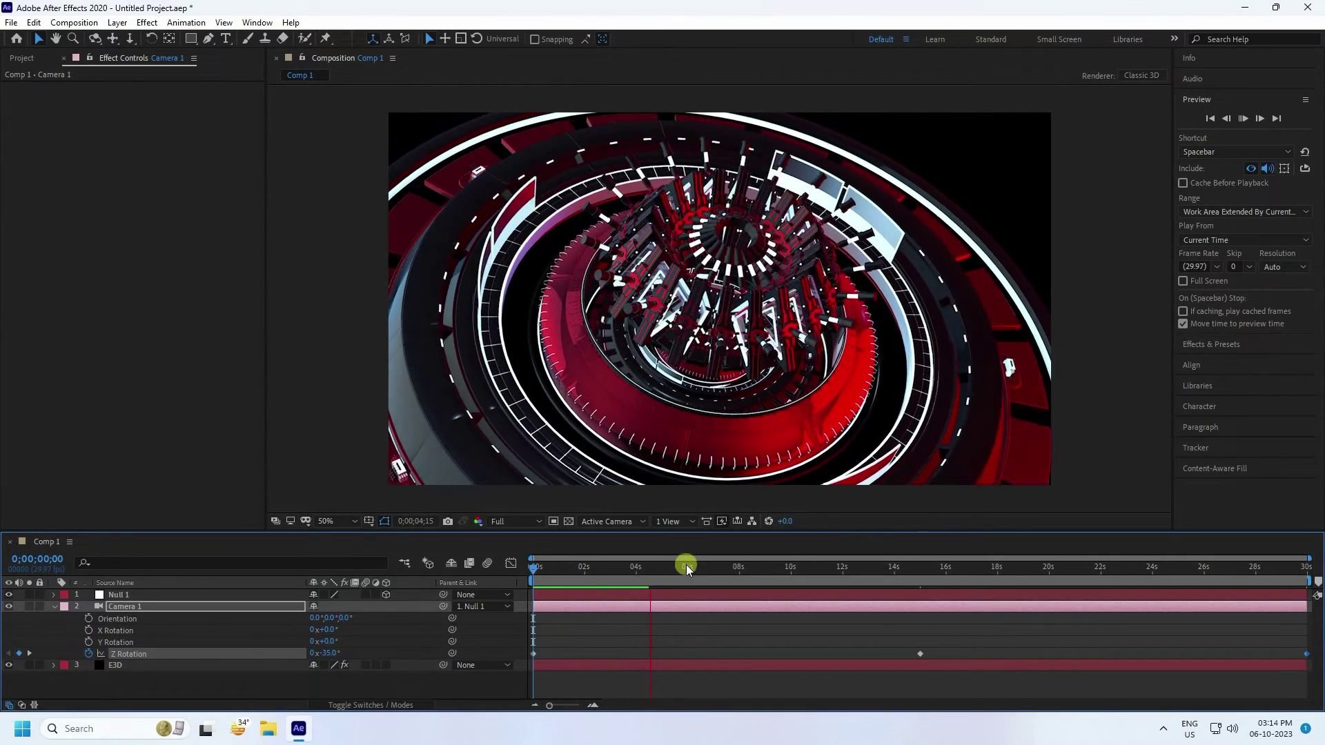
pyautogui.moveTo(664, 567); pyautogui.dragTo(640, 564)
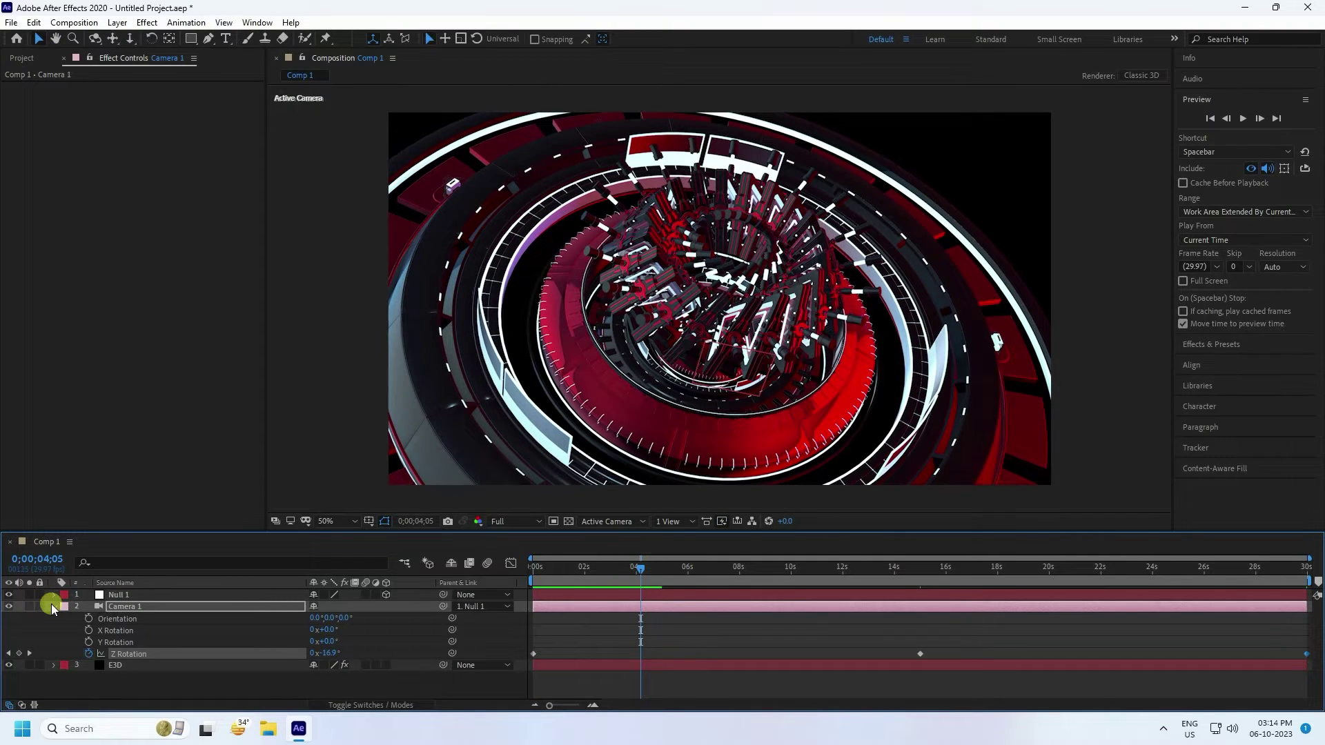
pyautogui.click(53, 606)
# Step: Duplicate the E3D layer and rename the upper copy E3D GLOW
pyautogui.click(131, 619)
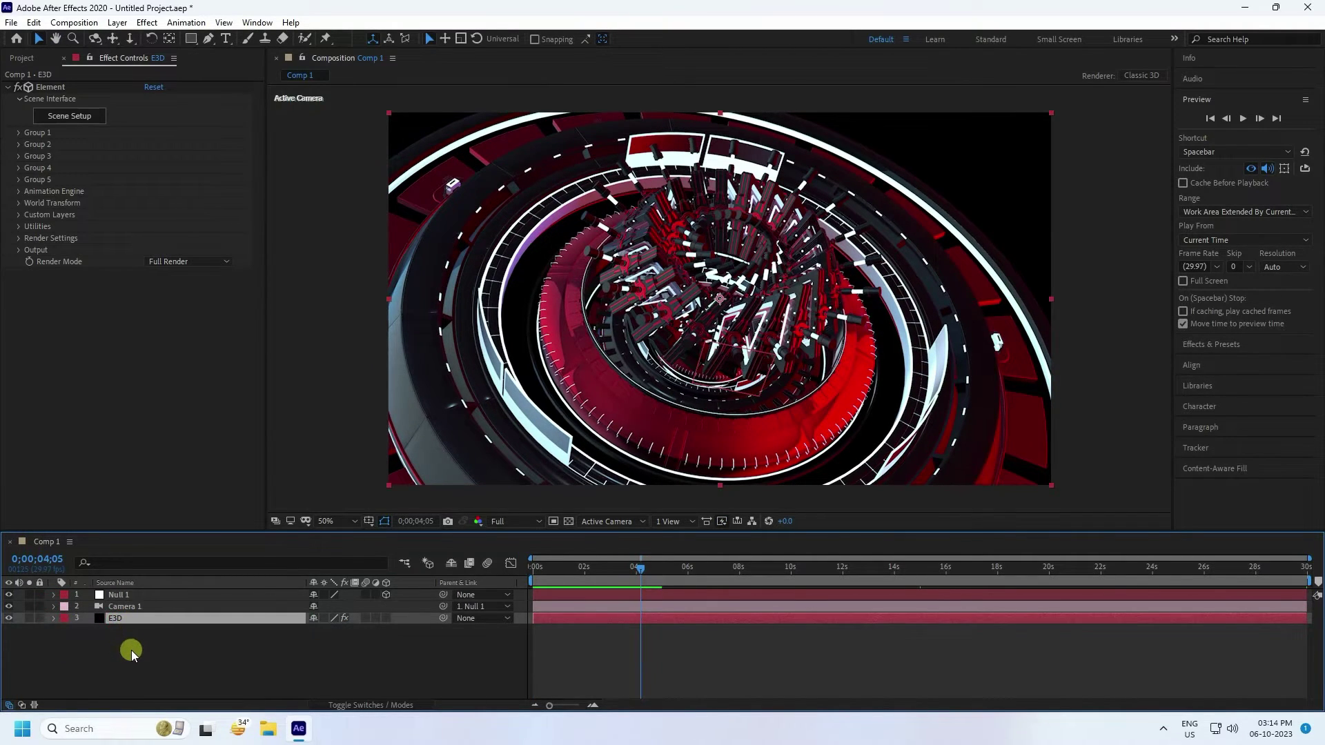
pyautogui.hotkey('ctrl', 'd')
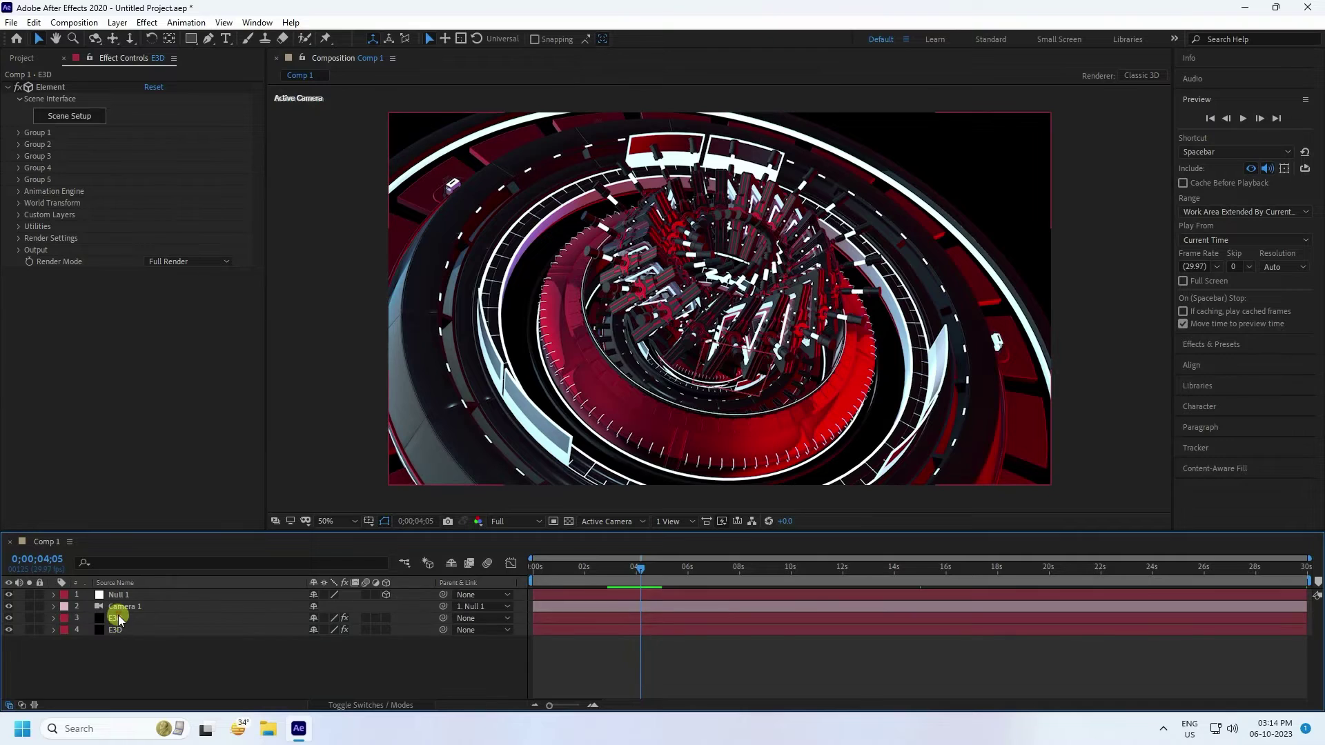
pyautogui.rightClick(124, 621)
pyautogui.click(165, 590)
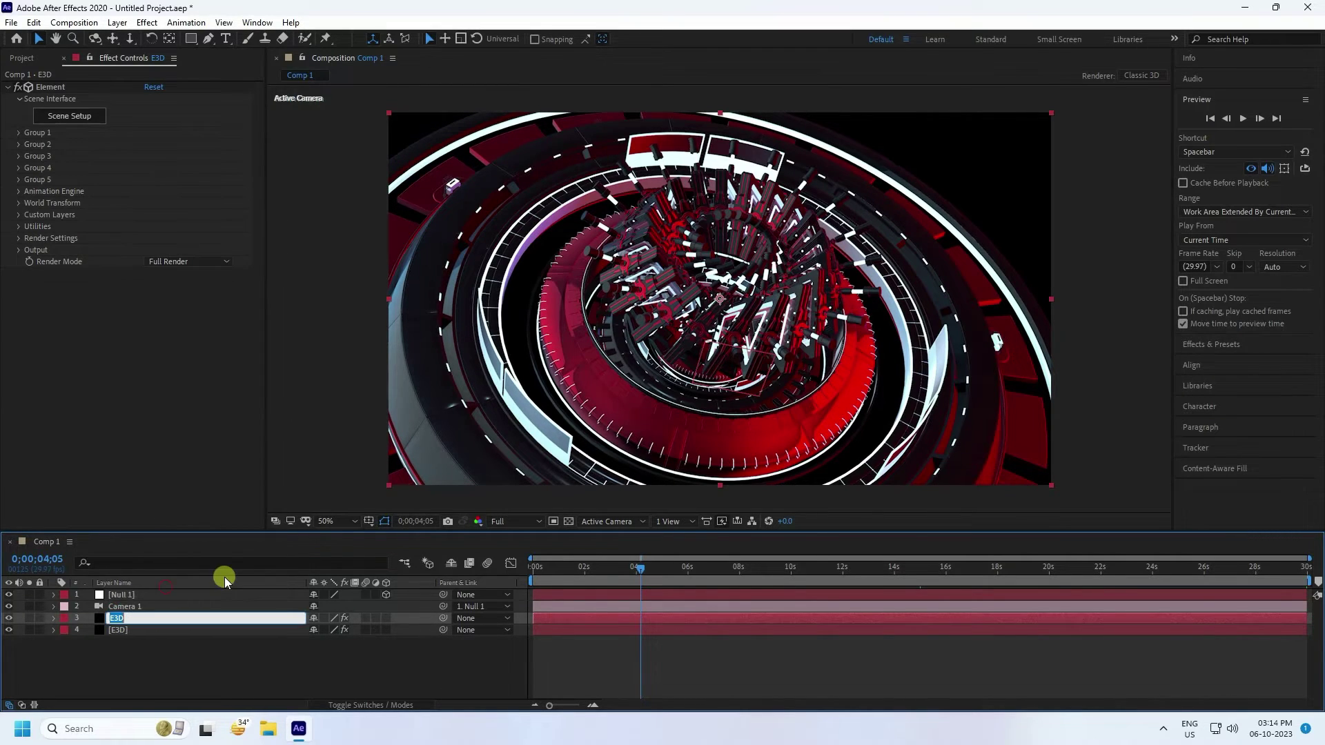
pyautogui.write('GLO')
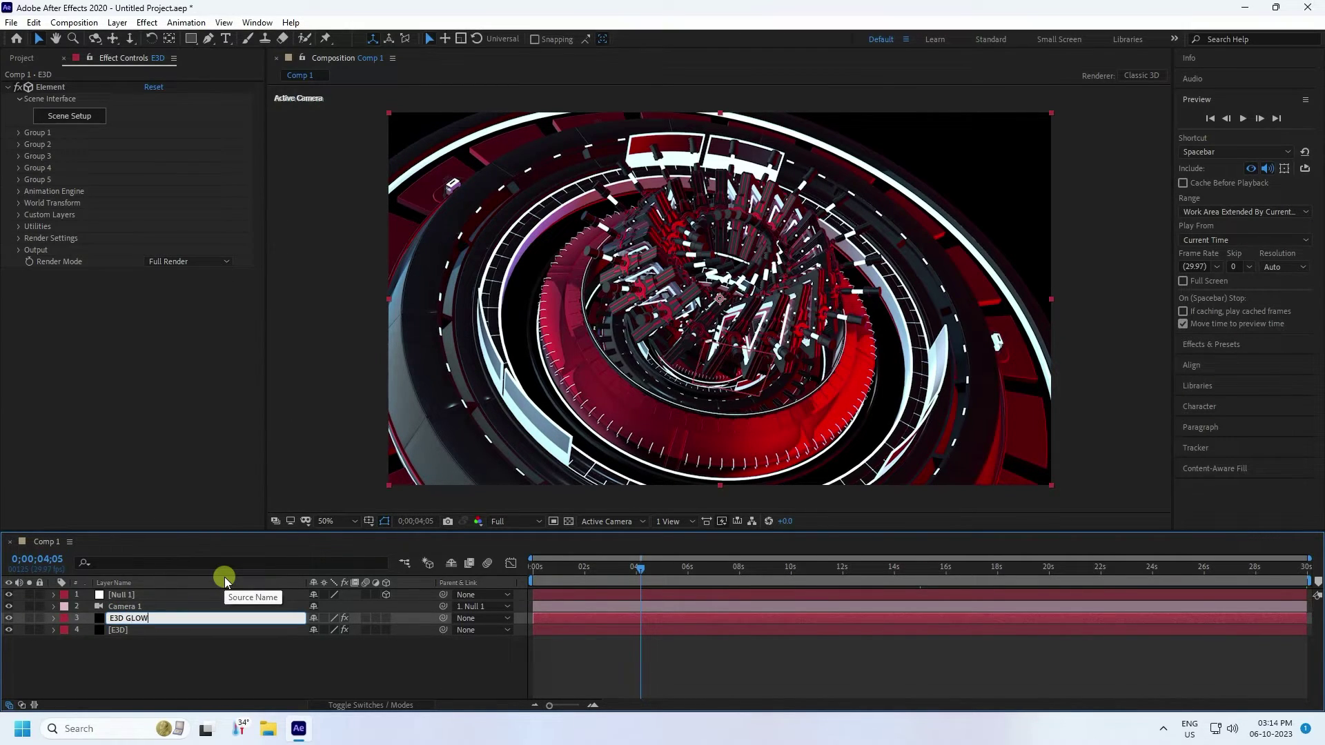
pyautogui.write('W')
pyautogui.press('Return')
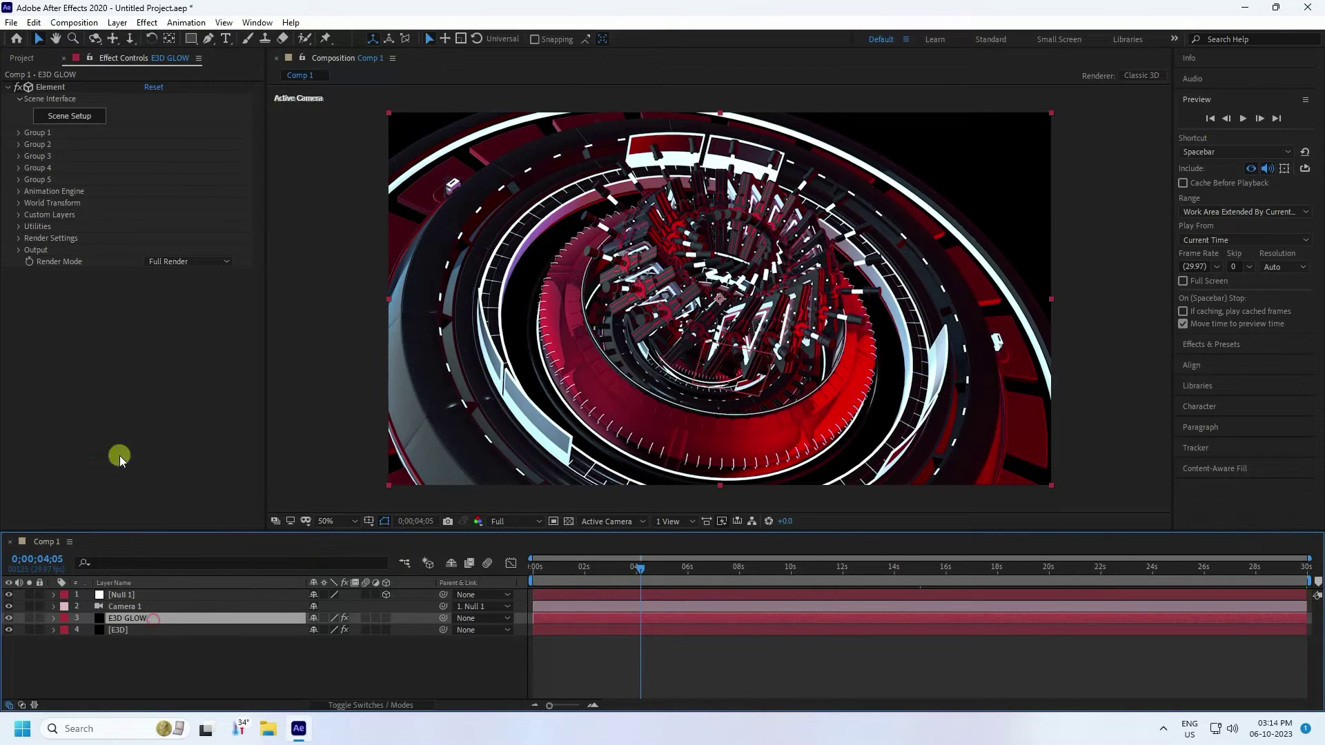
# Step: Set the Element output of the E3D GLOW layer to show Illumination
pyautogui.click(18, 250)
pyautogui.click(180, 261)
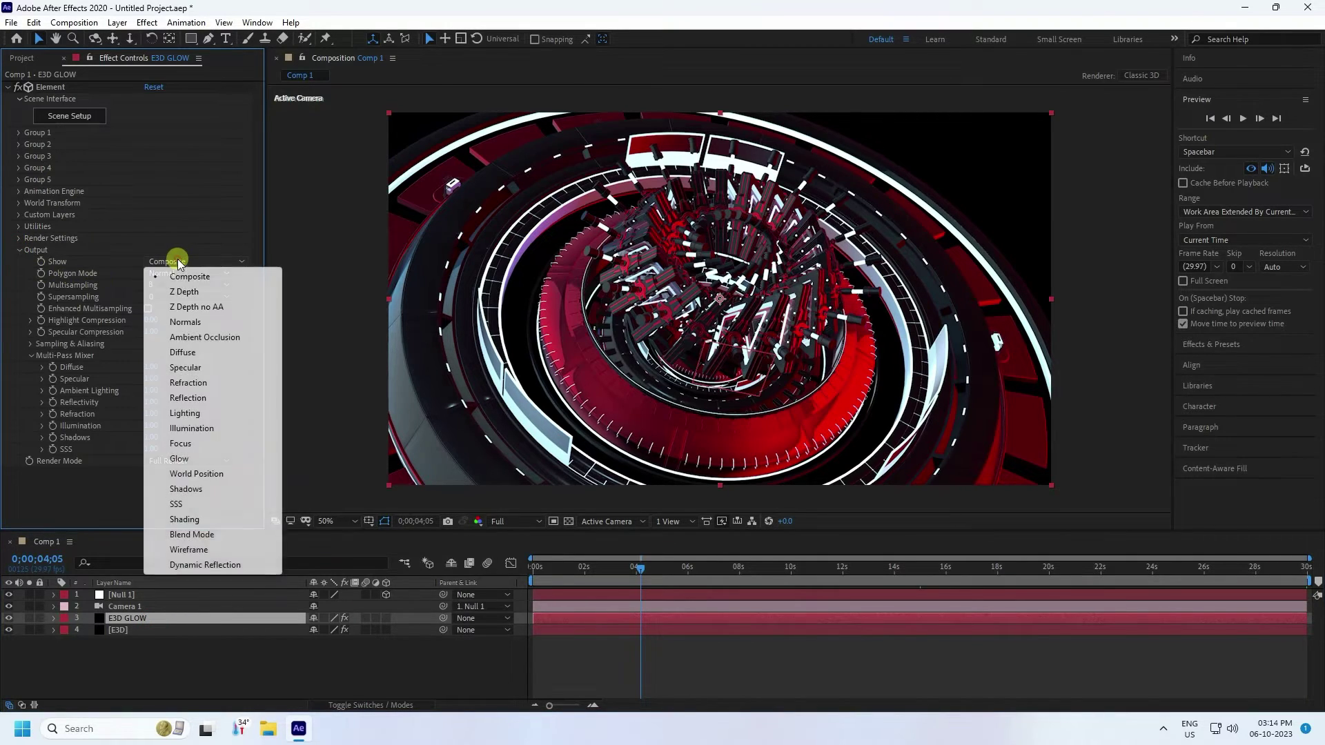
pyautogui.click(200, 428)
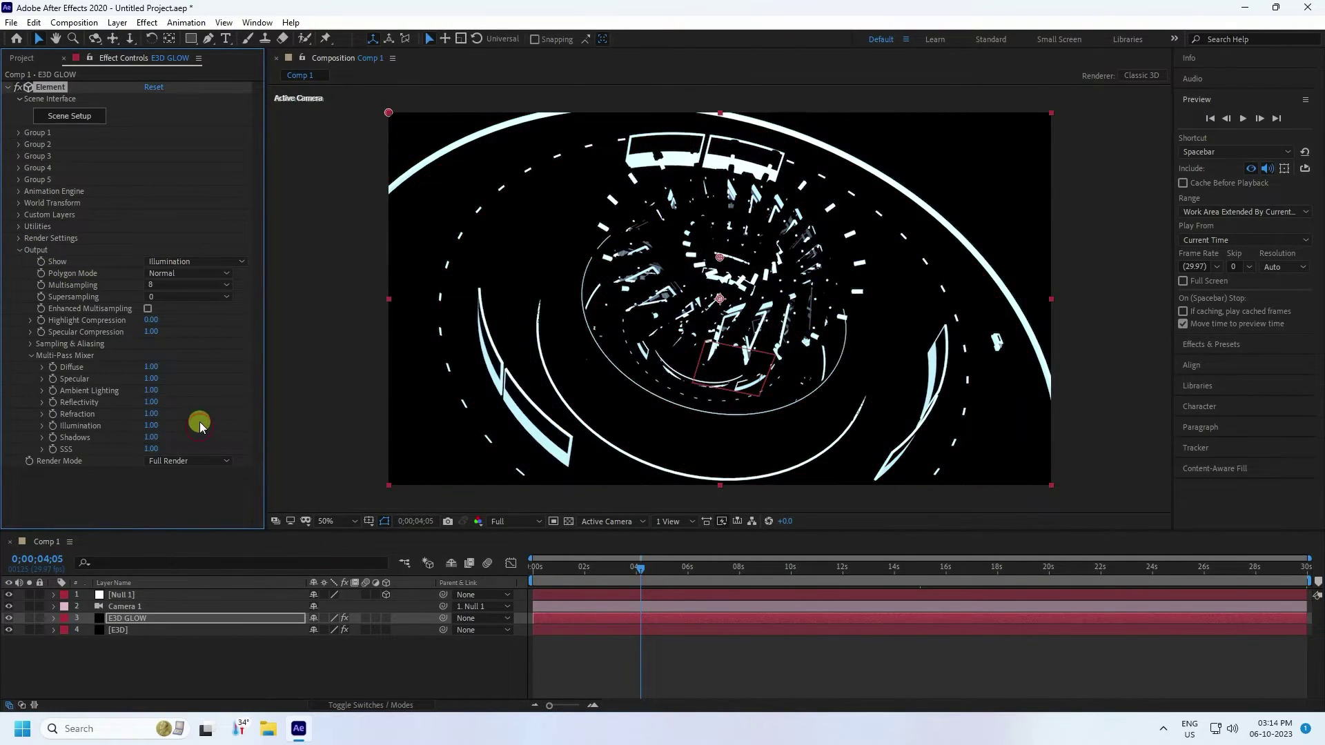
# Step: Set the E3D GLOW layer's blending mode to Add and collapse Element's output settings
pyautogui.click(344, 707)
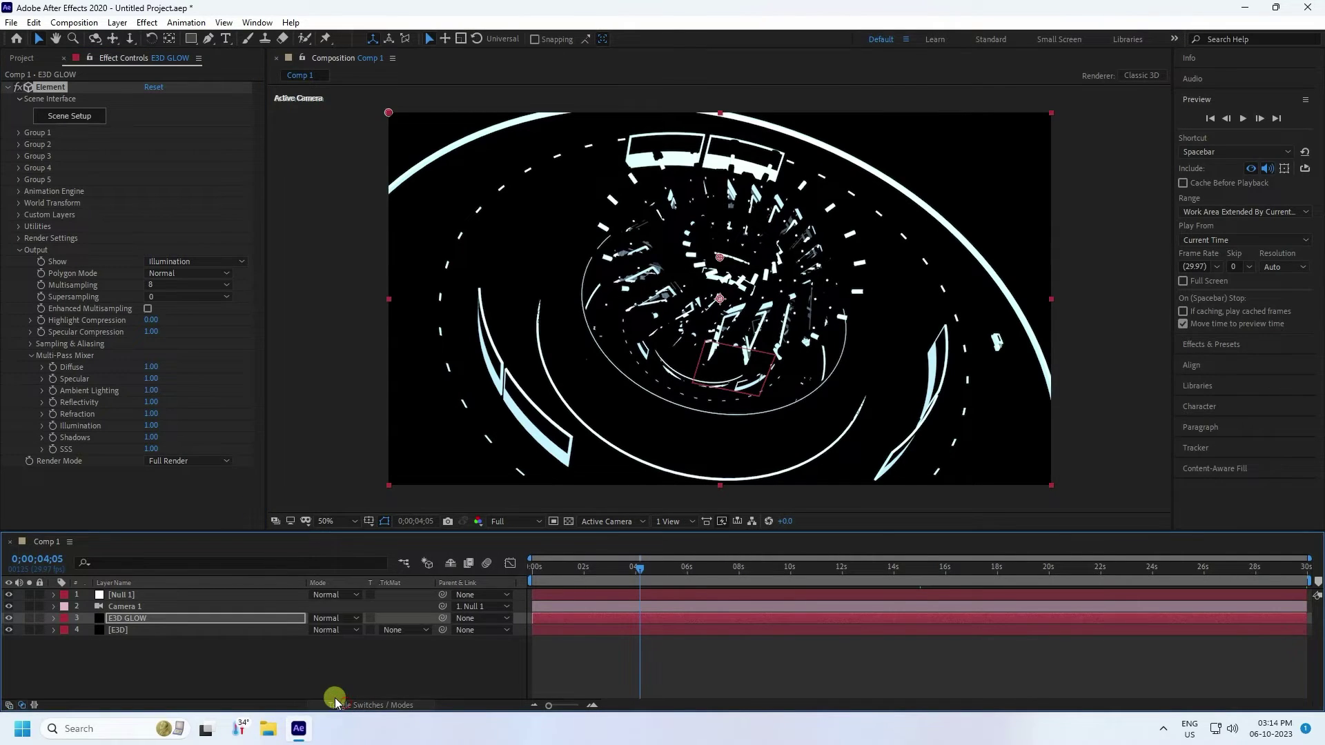
pyautogui.click(324, 618)
pyautogui.click(381, 246)
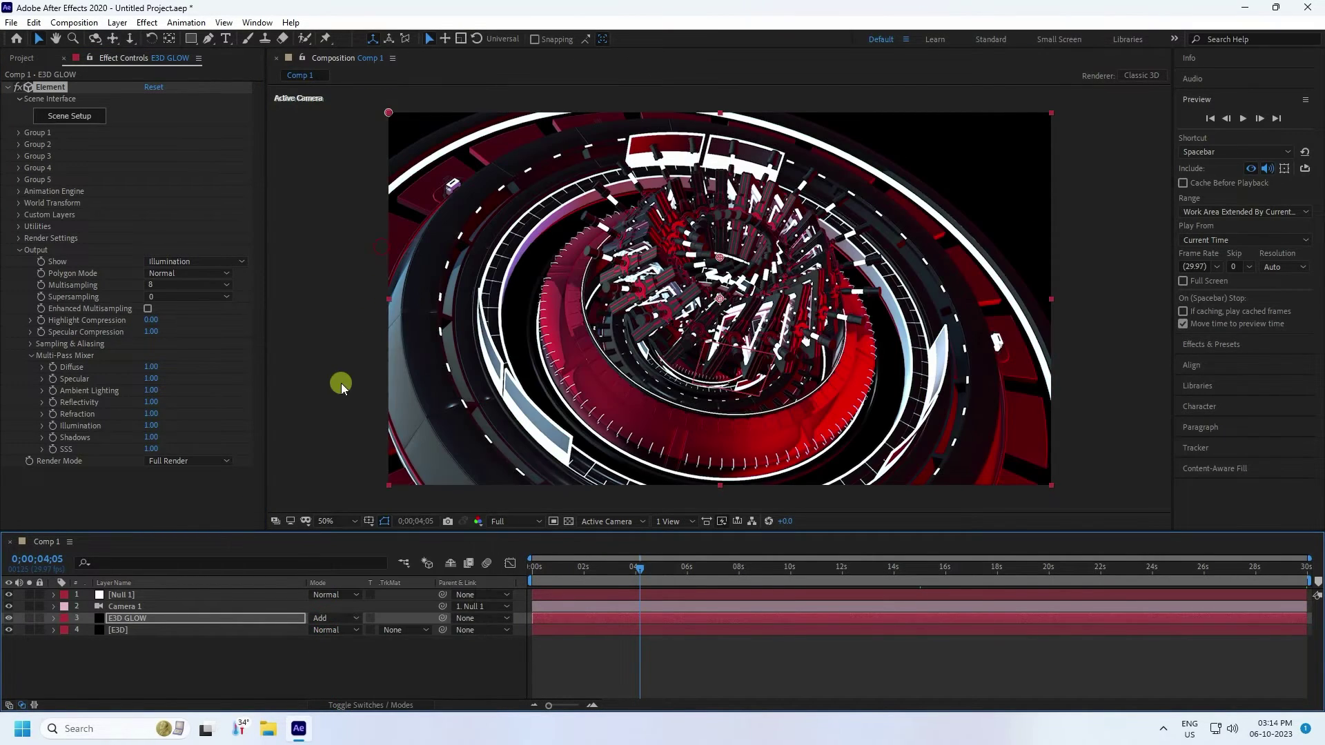
pyautogui.click(19, 251)
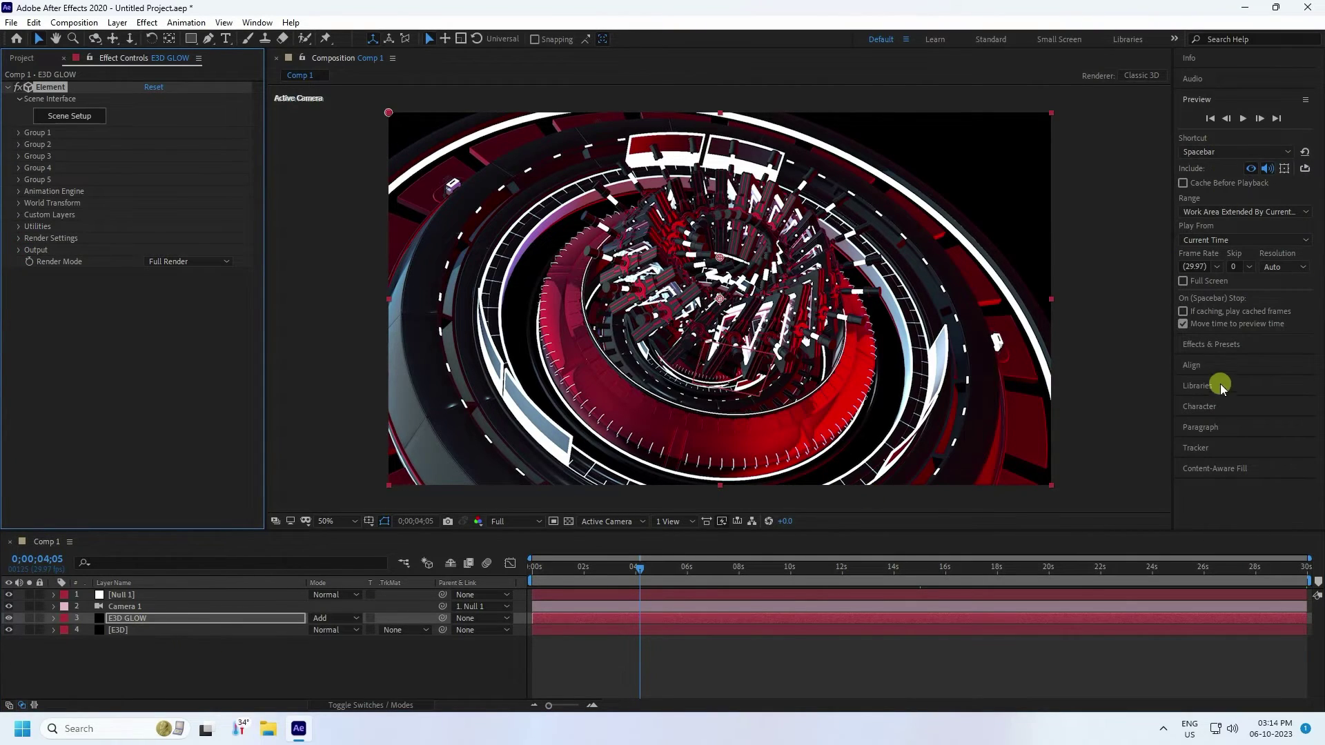
# Step: Apply the Stylize Glow effect to the E3D GLOW layer with threshold 100%, radius 100 and intensity 2
pyautogui.click(1211, 344)
pyautogui.click(1228, 138)
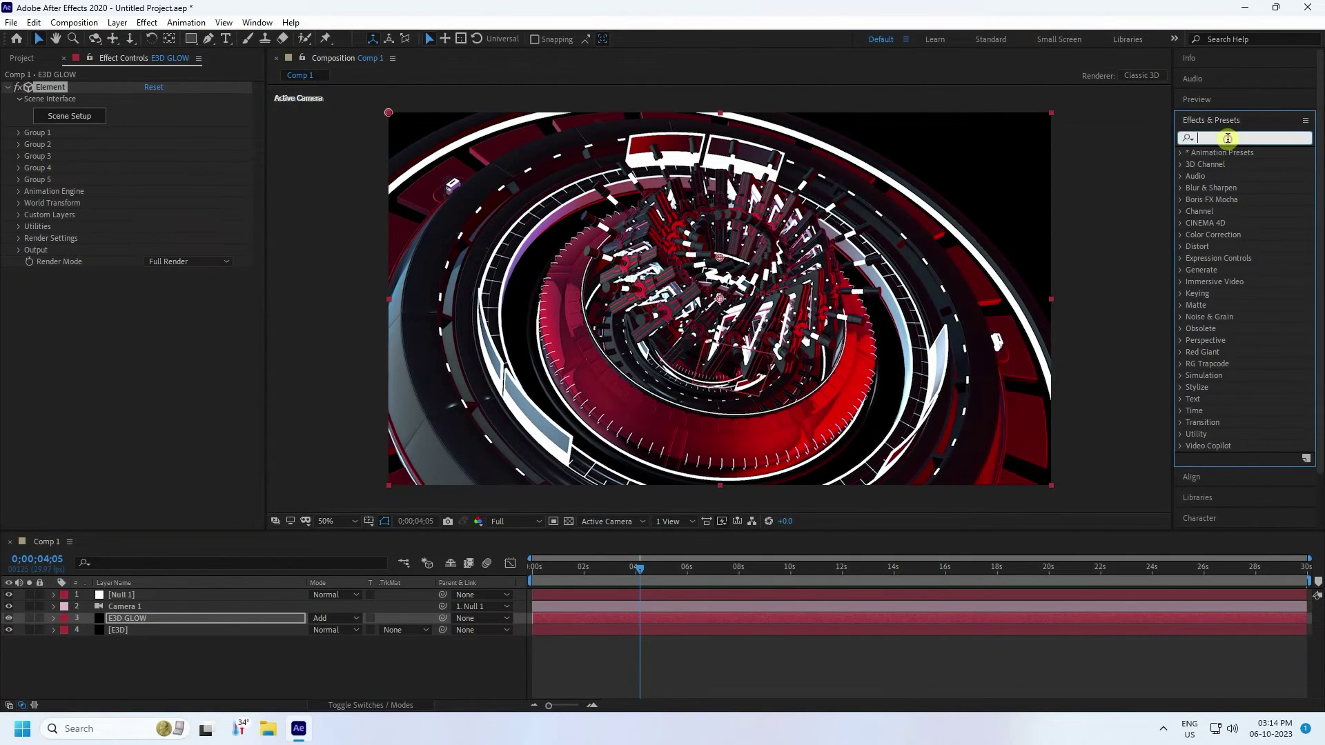
pyautogui.write('glow')
pyautogui.moveTo(1233, 246); pyautogui.dragTo(138, 381)
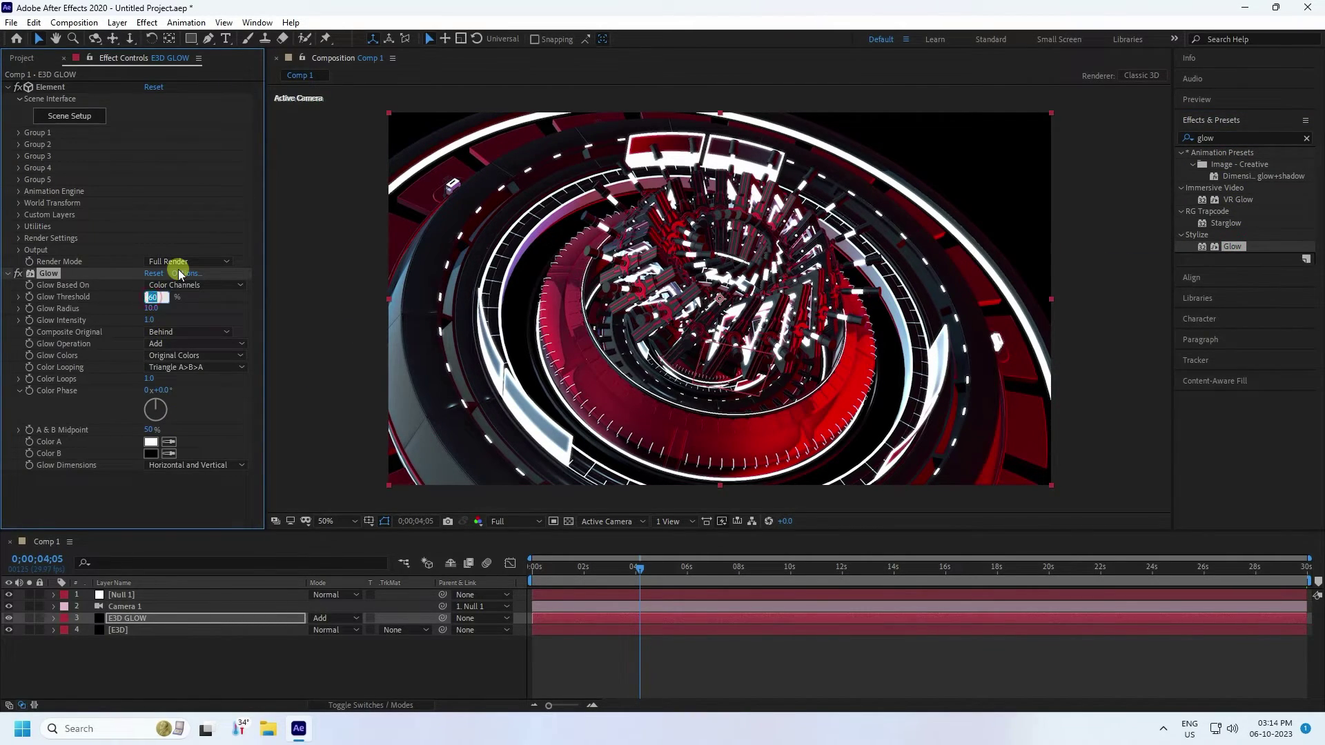
pyautogui.press('Tab')
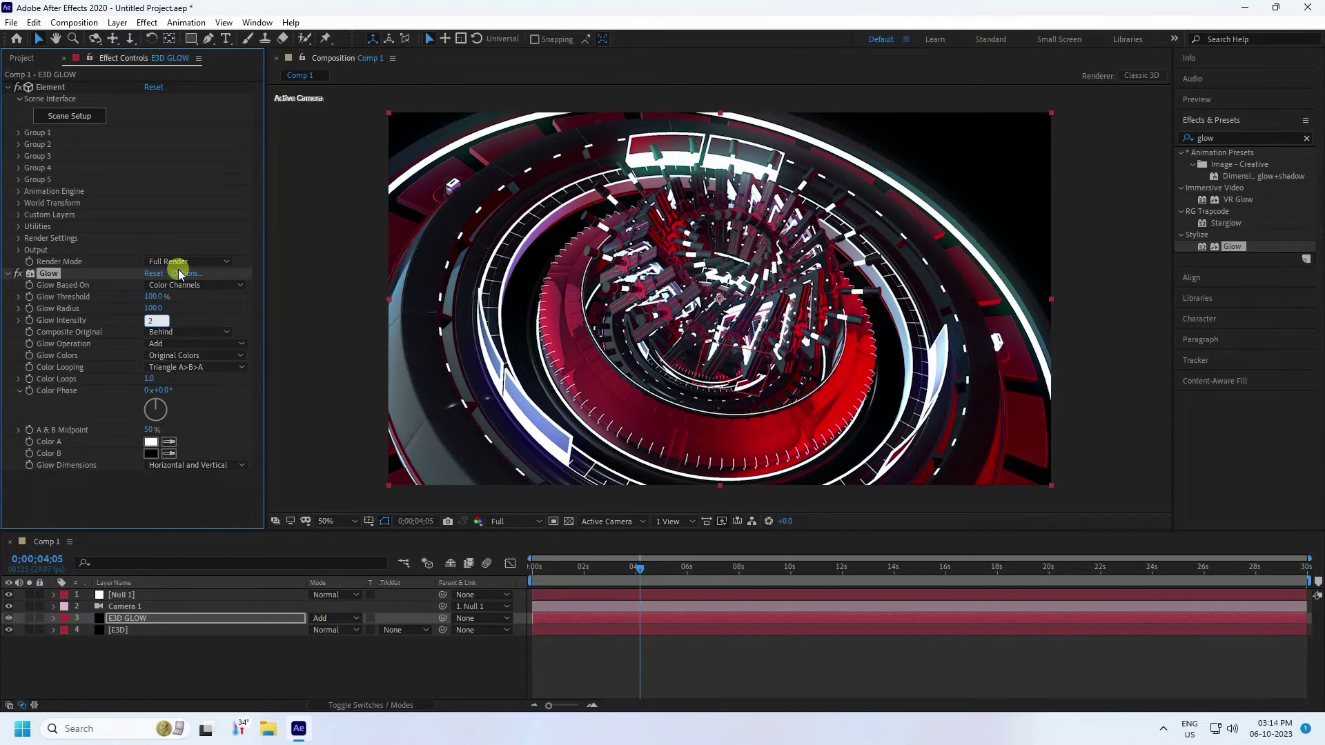
pyautogui.click(25, 300)
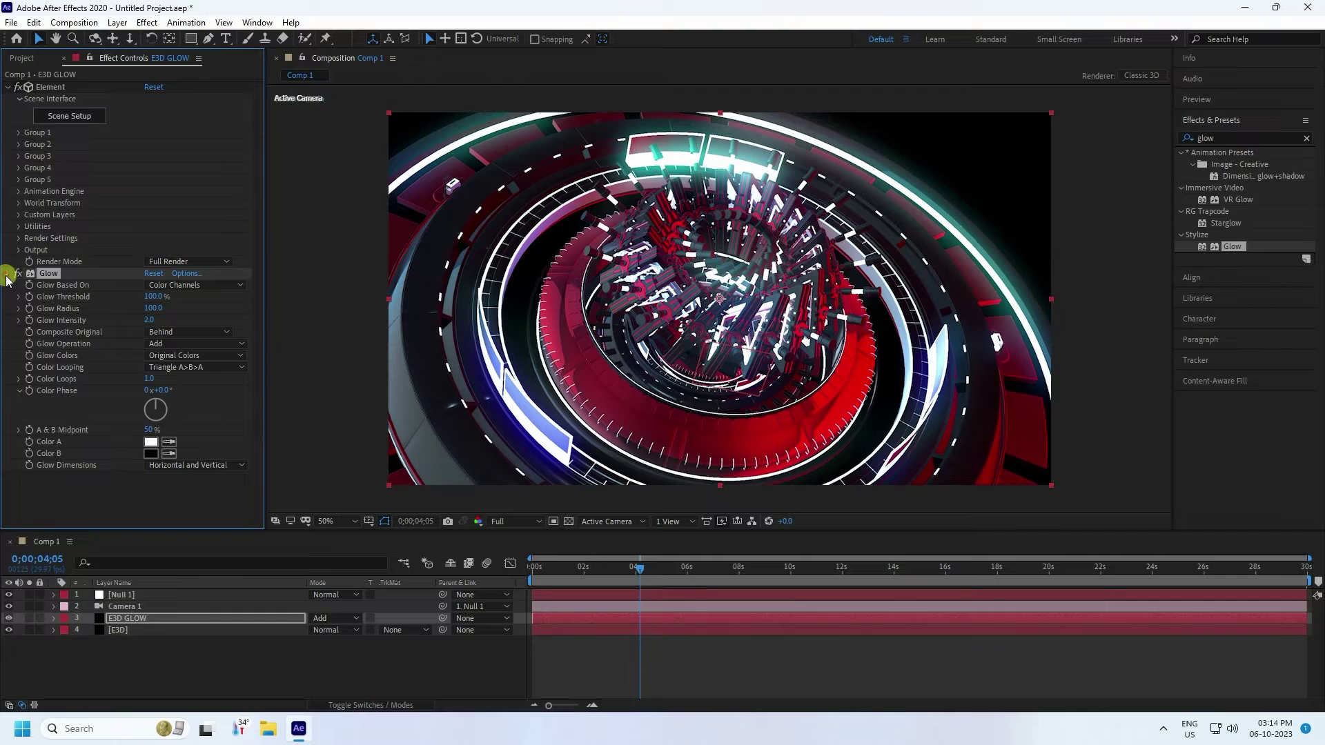
# Step: Duplicate the Glow effect on E3D GLOW and set the copy's radius to 300 and intensity to 1
pyautogui.click(7, 274)
pyautogui.hotkey('ctrl', 'd')
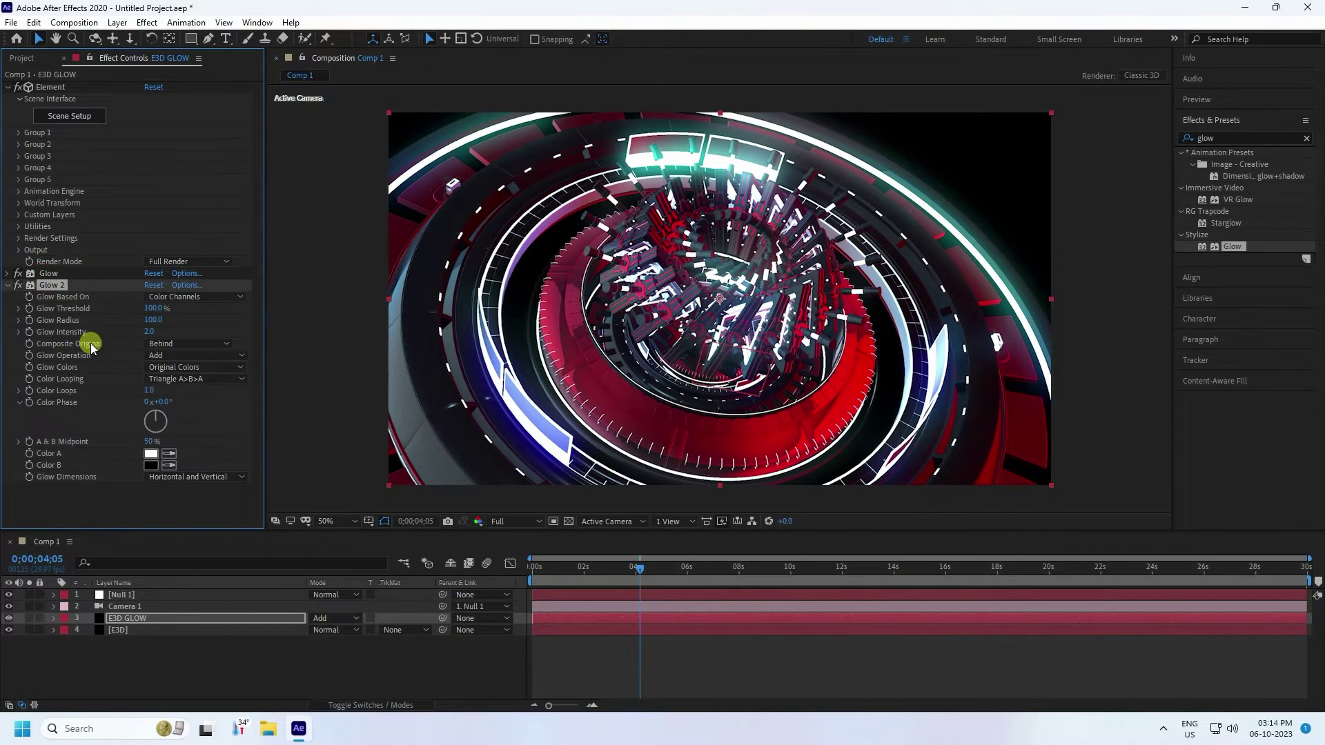
pyautogui.click(150, 319)
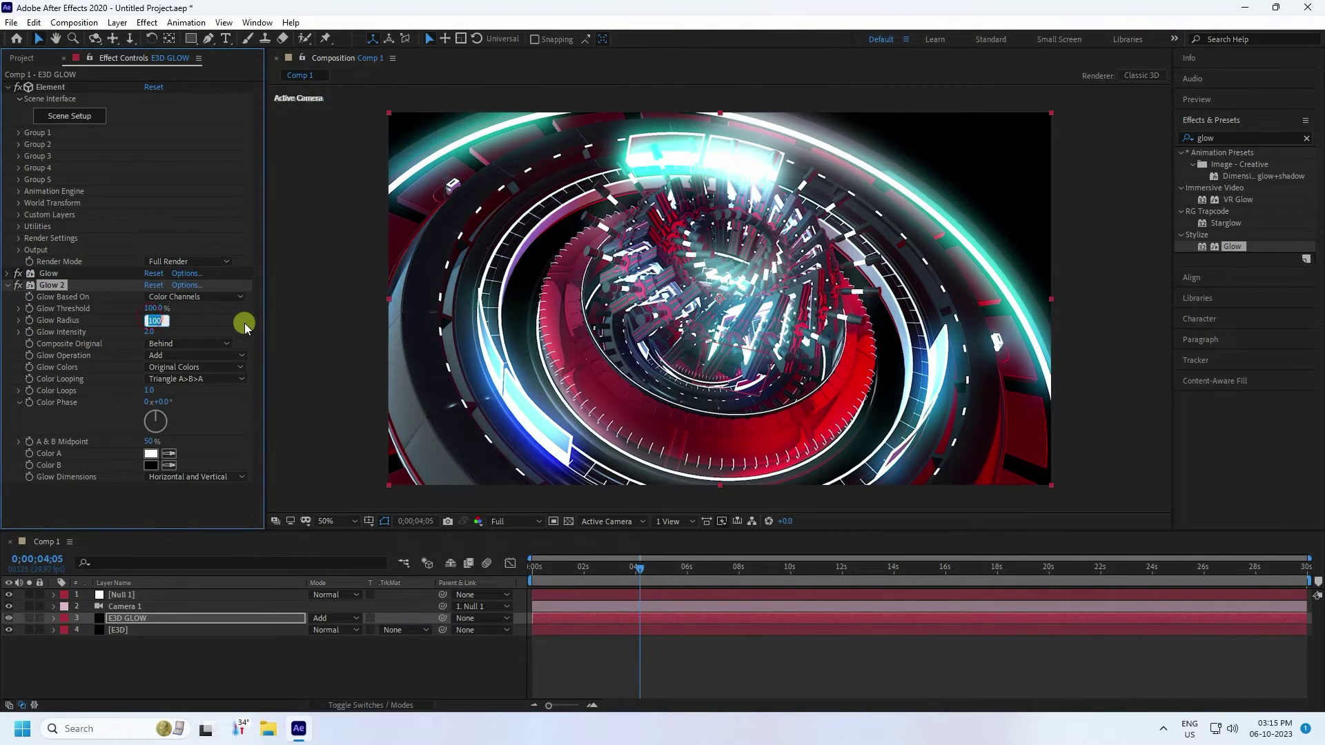
pyautogui.click(150, 332)
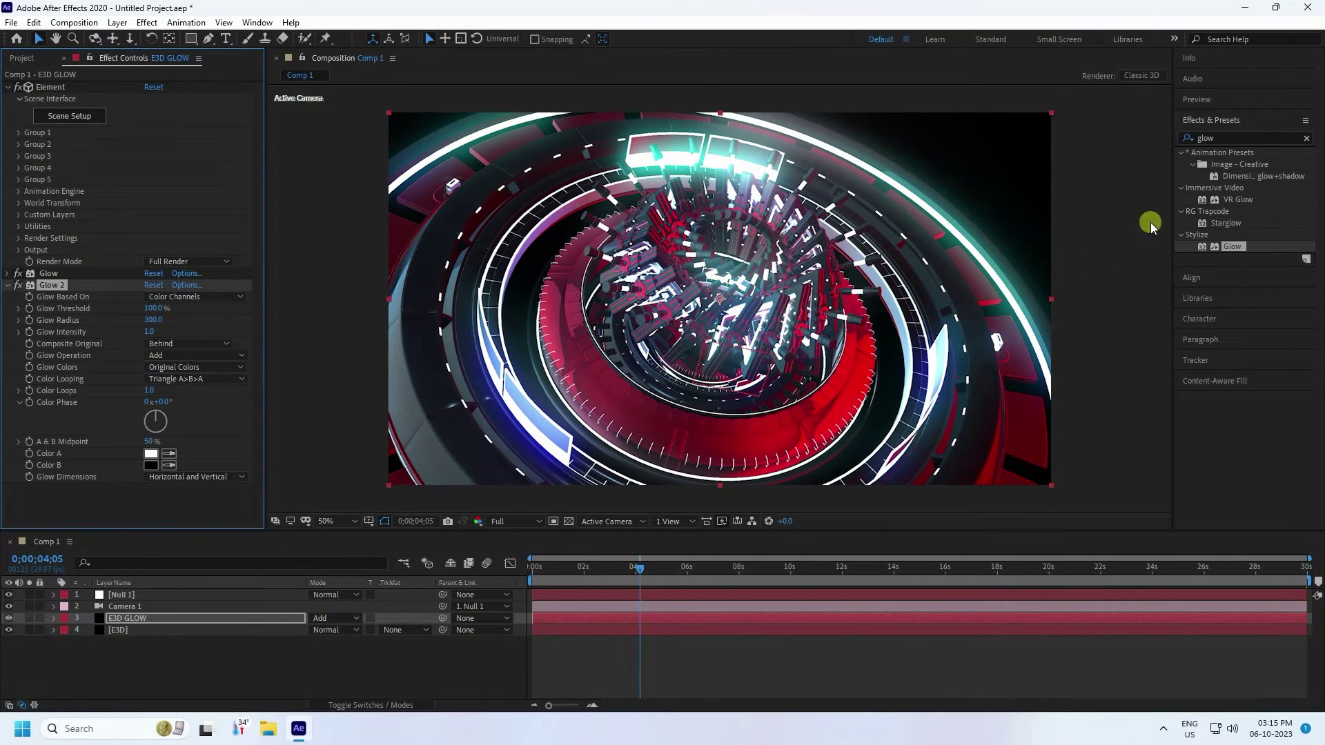
# Step: Add the Color Correction Exposure effect to the E3D GLOW layer below the second glow
pyautogui.click(1207, 139)
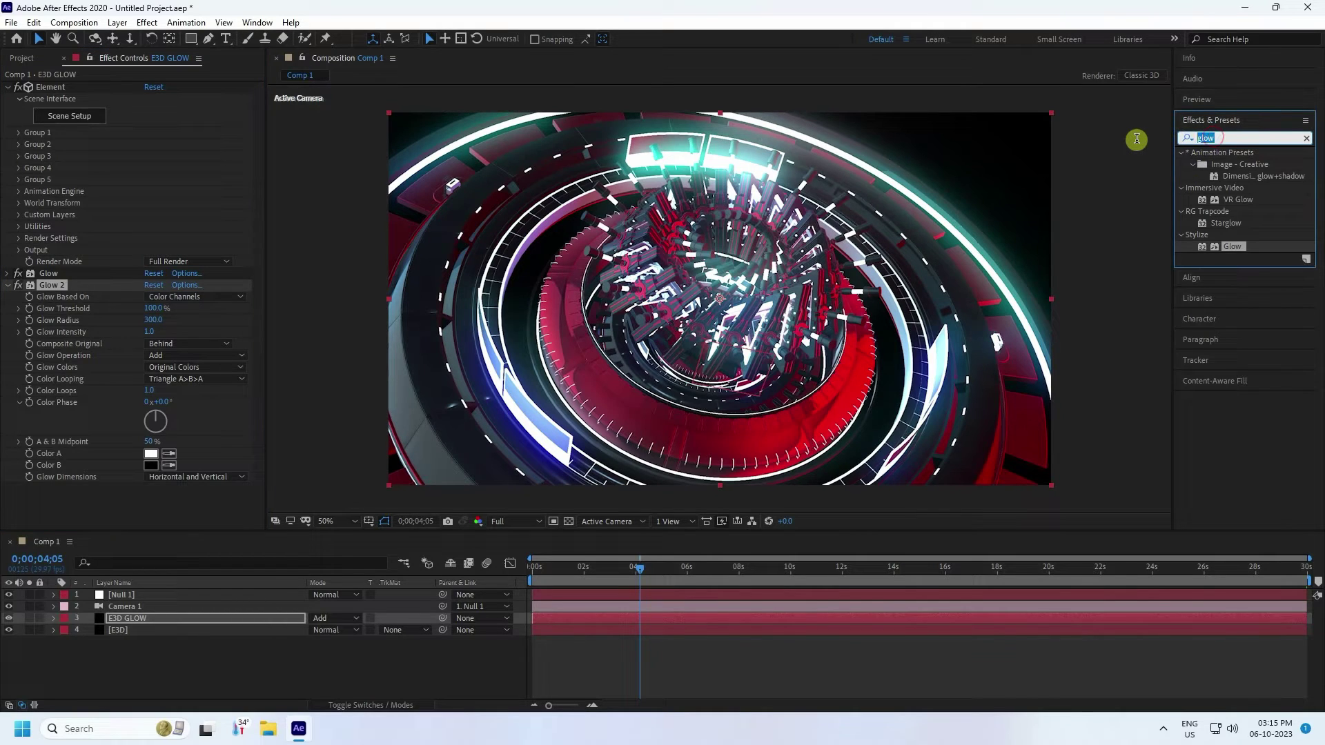
pyautogui.write('expo')
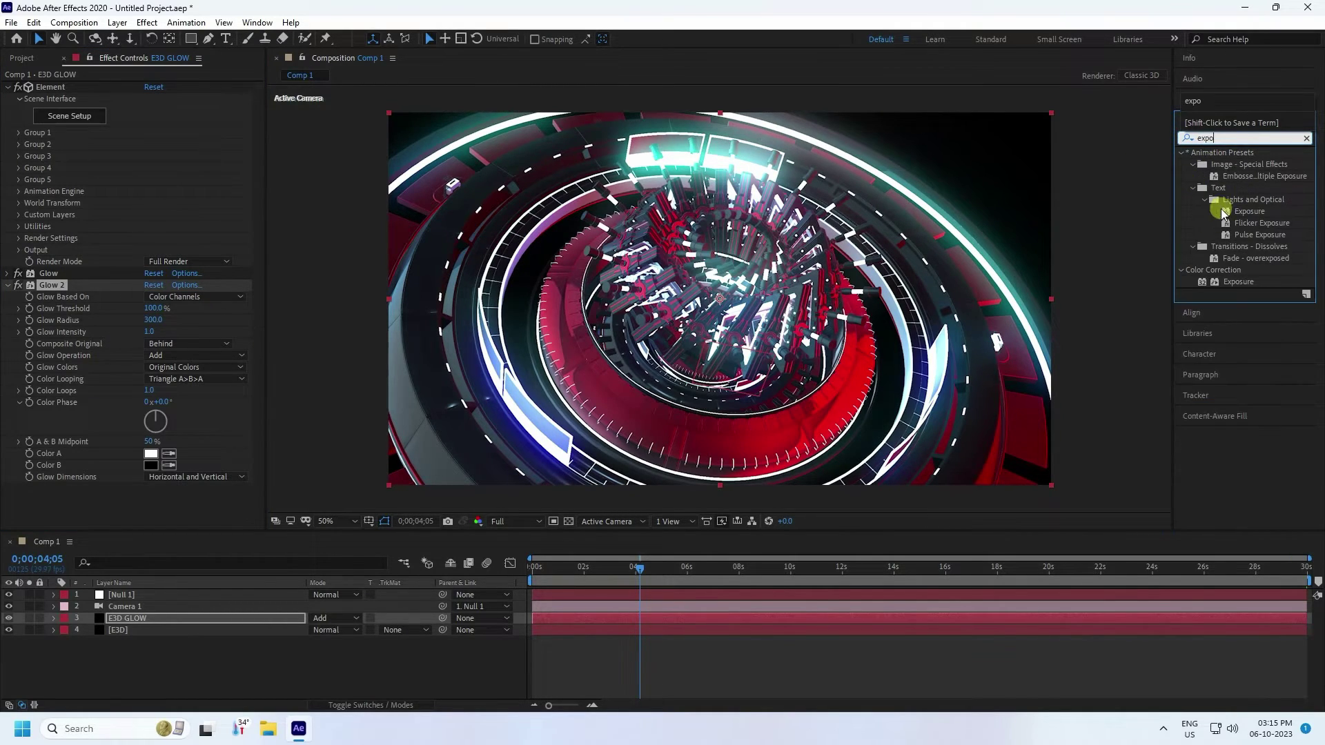
pyautogui.moveTo(1238, 282); pyautogui.dragTo(151, 505)
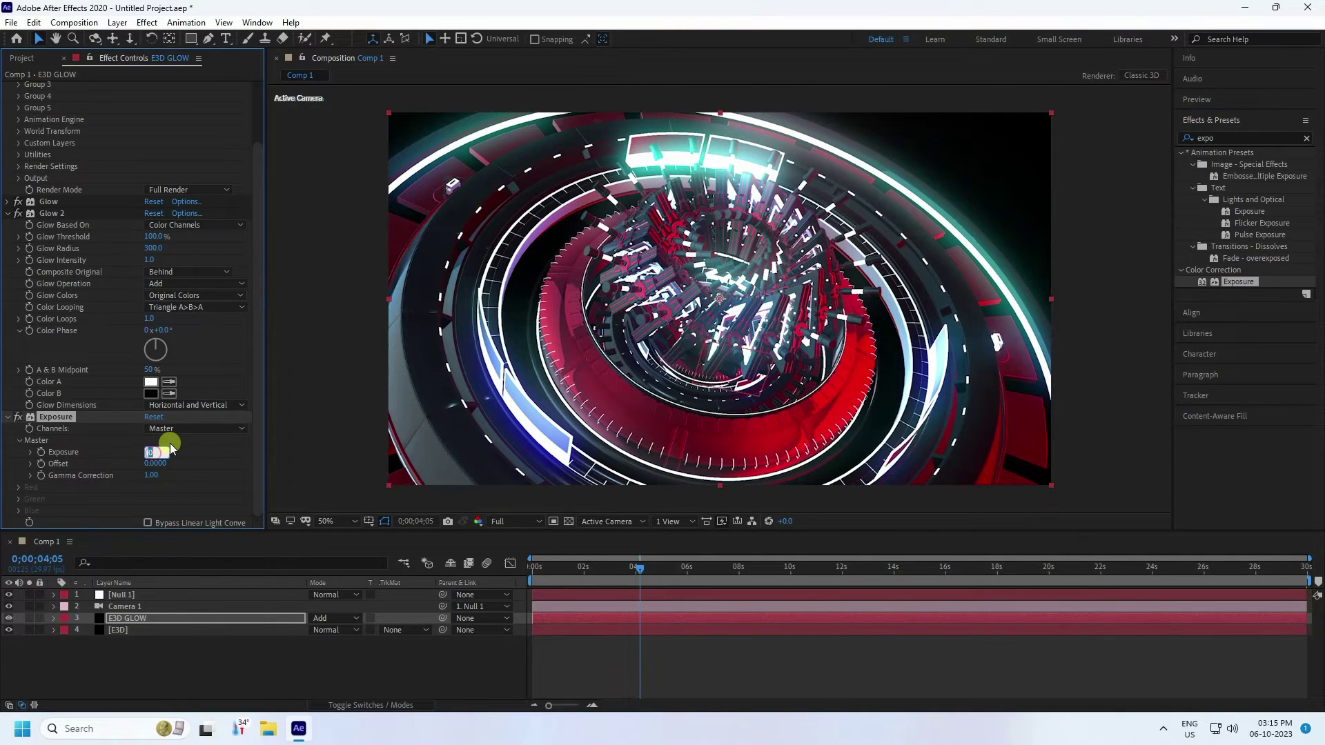
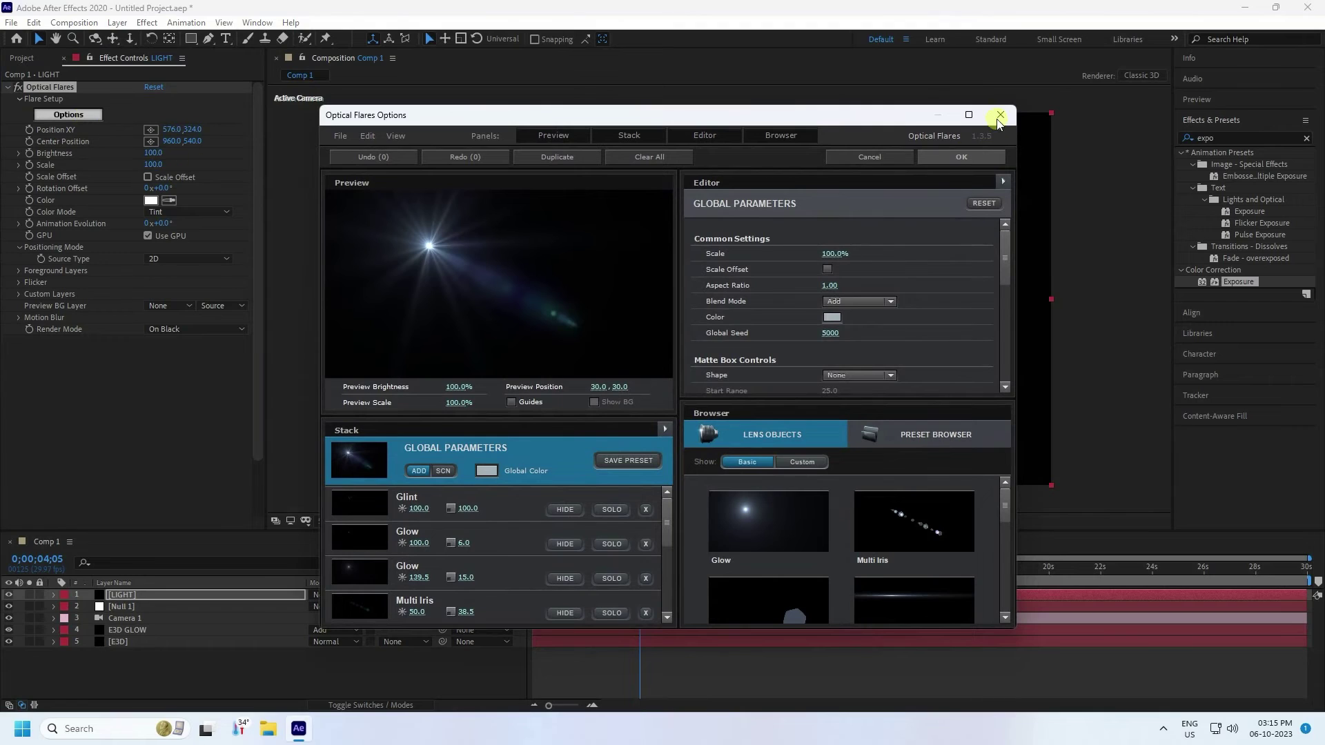
# Step: Load the Grunge Blue flare preset from Pro_Presets 1 for the LIGHT layer's Optical Flares effect
pyautogui.click(969, 115)
pyautogui.click(1039, 419)
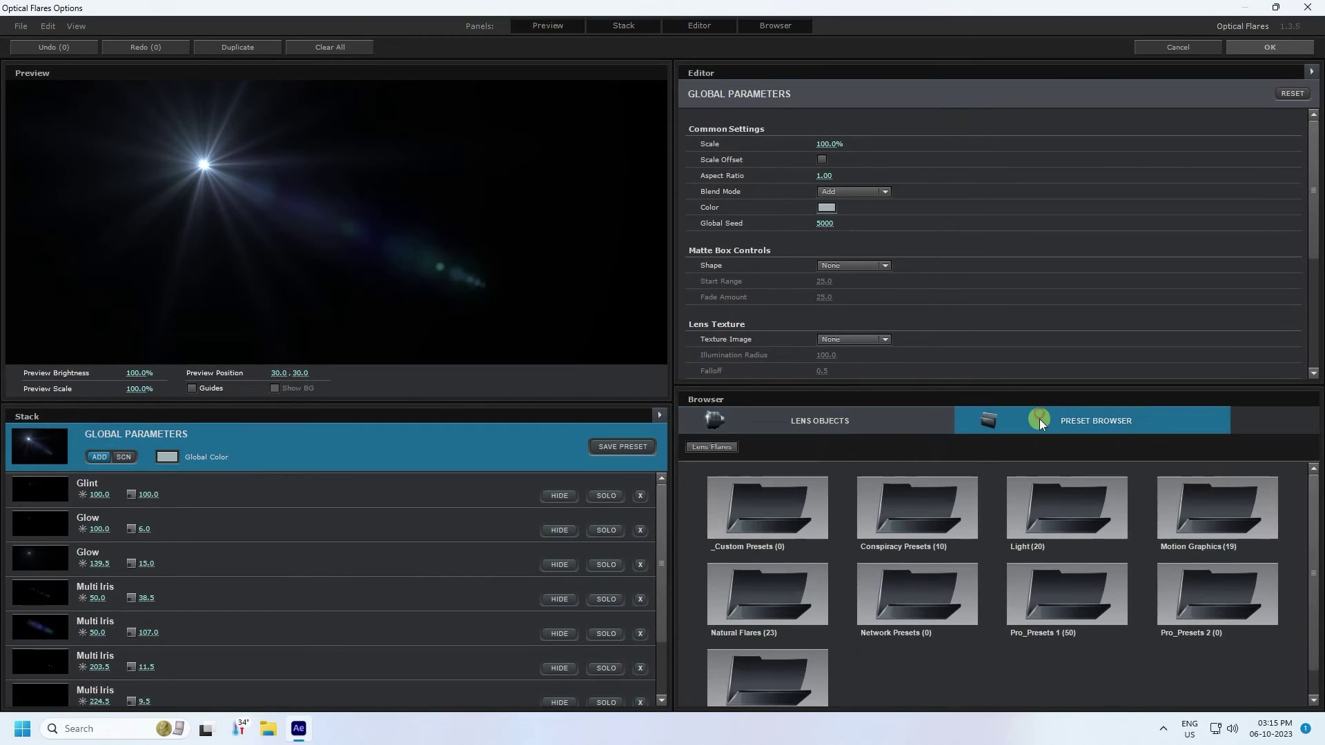
pyautogui.click(1054, 598)
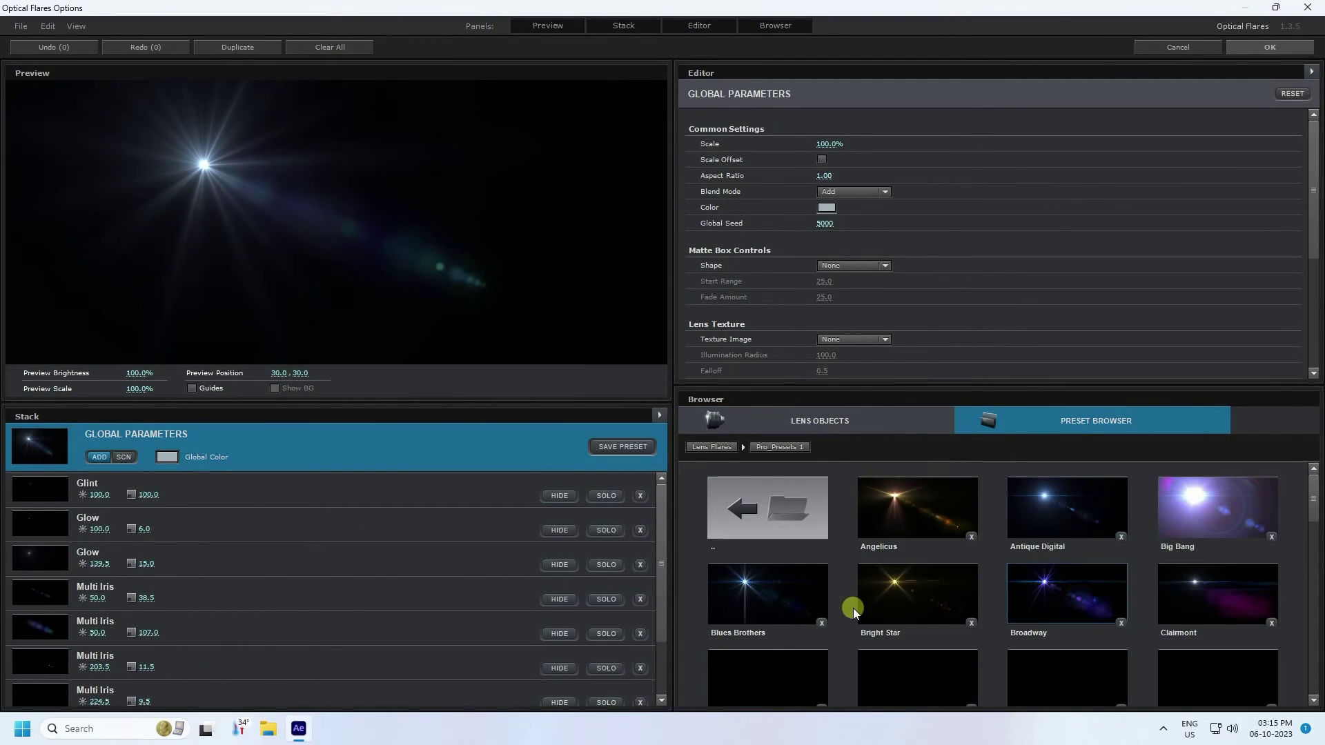
pyautogui.scroll(-3, 818, 594)
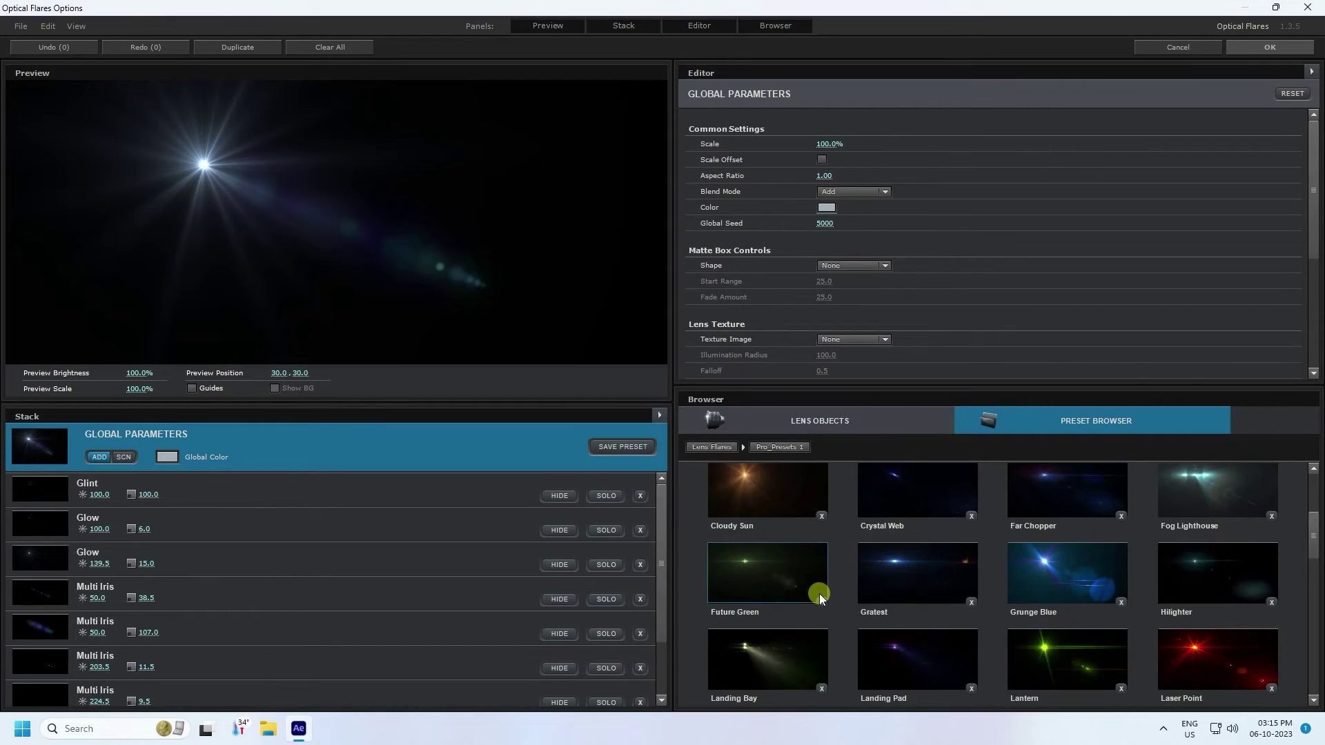
pyautogui.click(1078, 560)
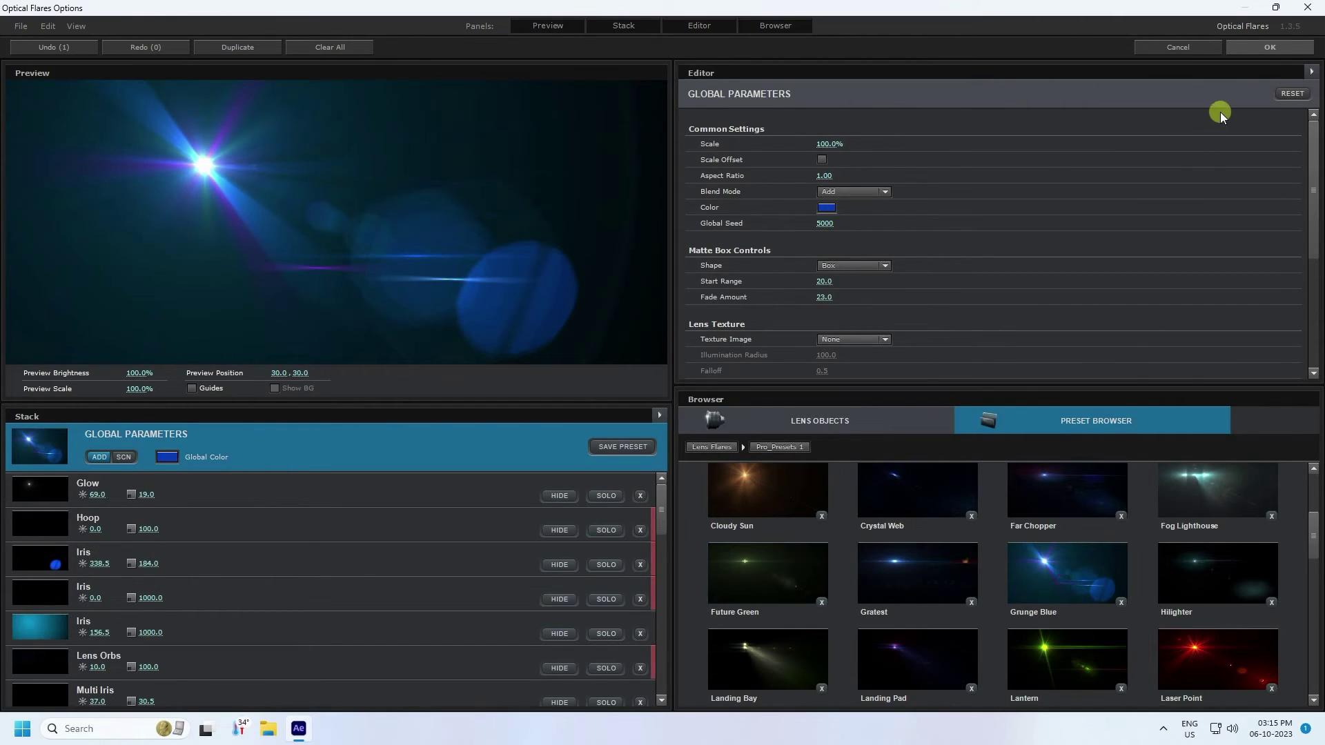
pyautogui.click(1249, 47)
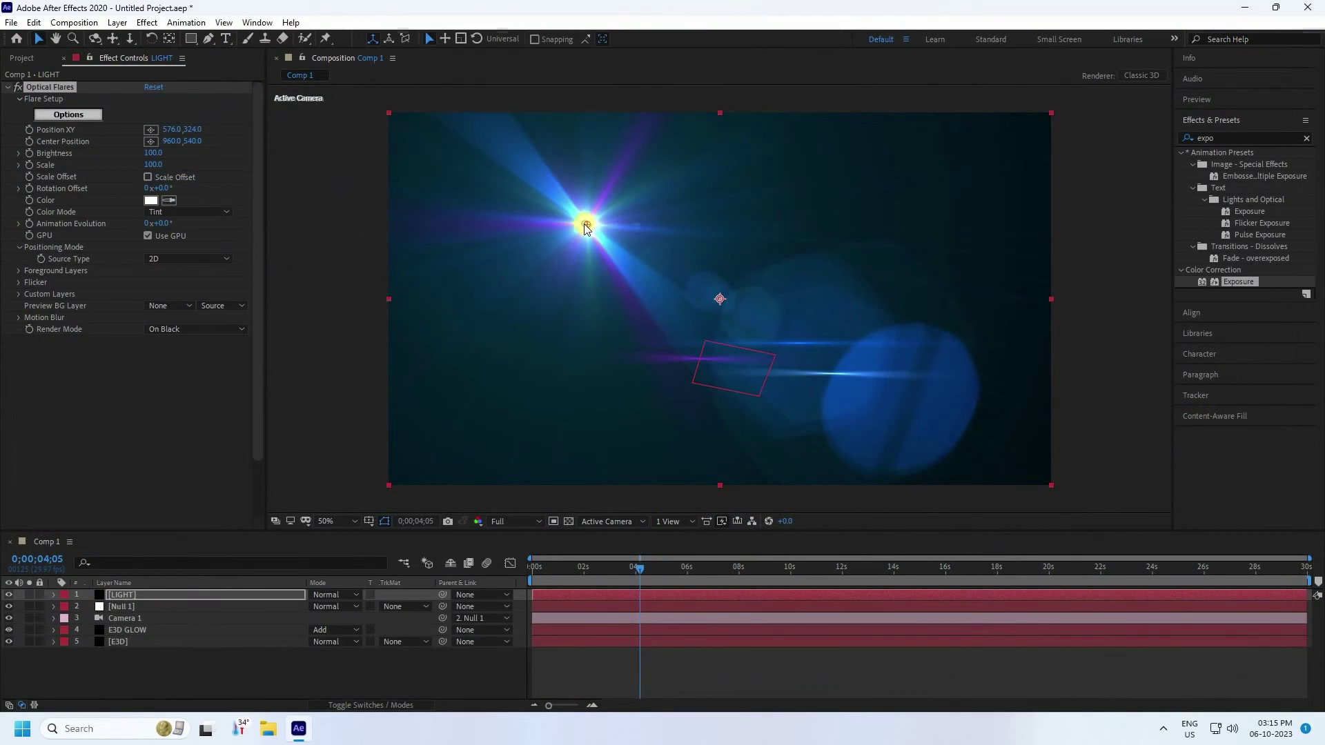
# Step: Move the LIGHT flare just outside the frame's upper-left corner, at about -38, -18, and set the layer's blending mode to Add
pyautogui.moveTo(585, 225); pyautogui.dragTo(374, 109)
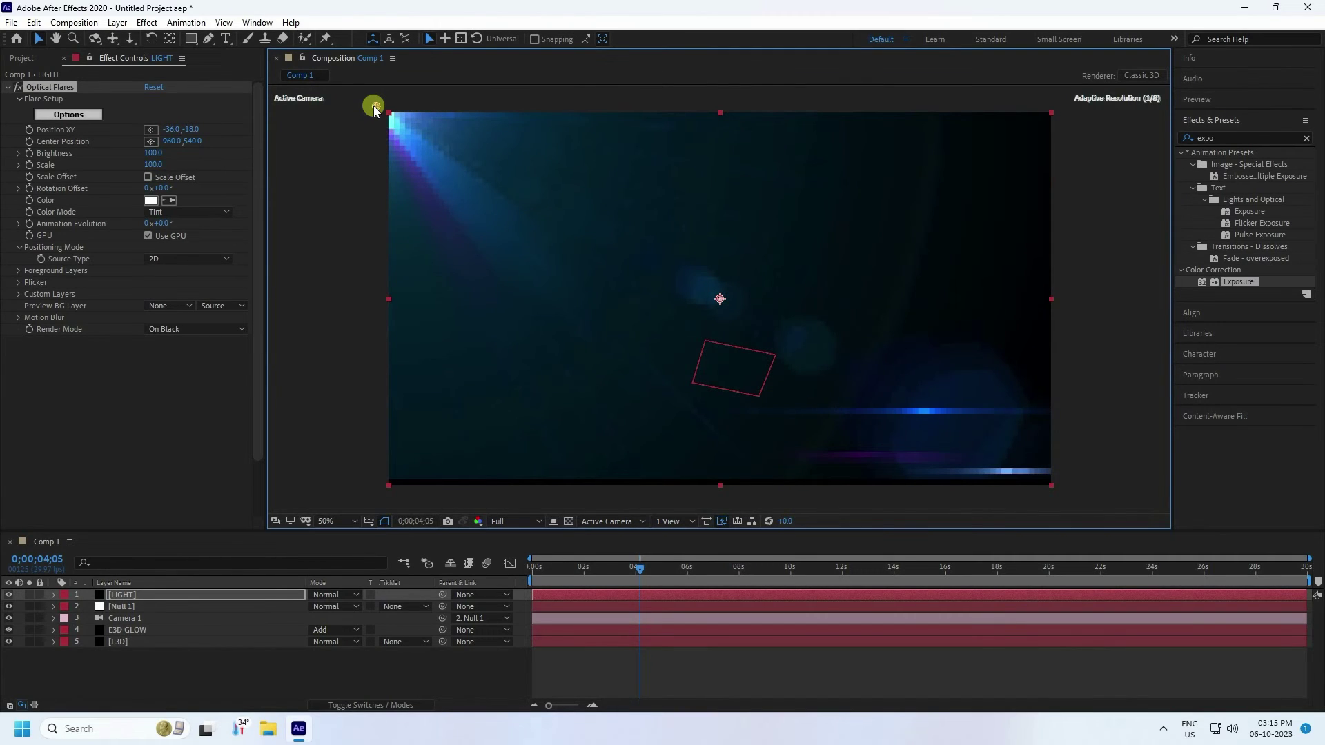
pyautogui.click(335, 595)
pyautogui.click(375, 247)
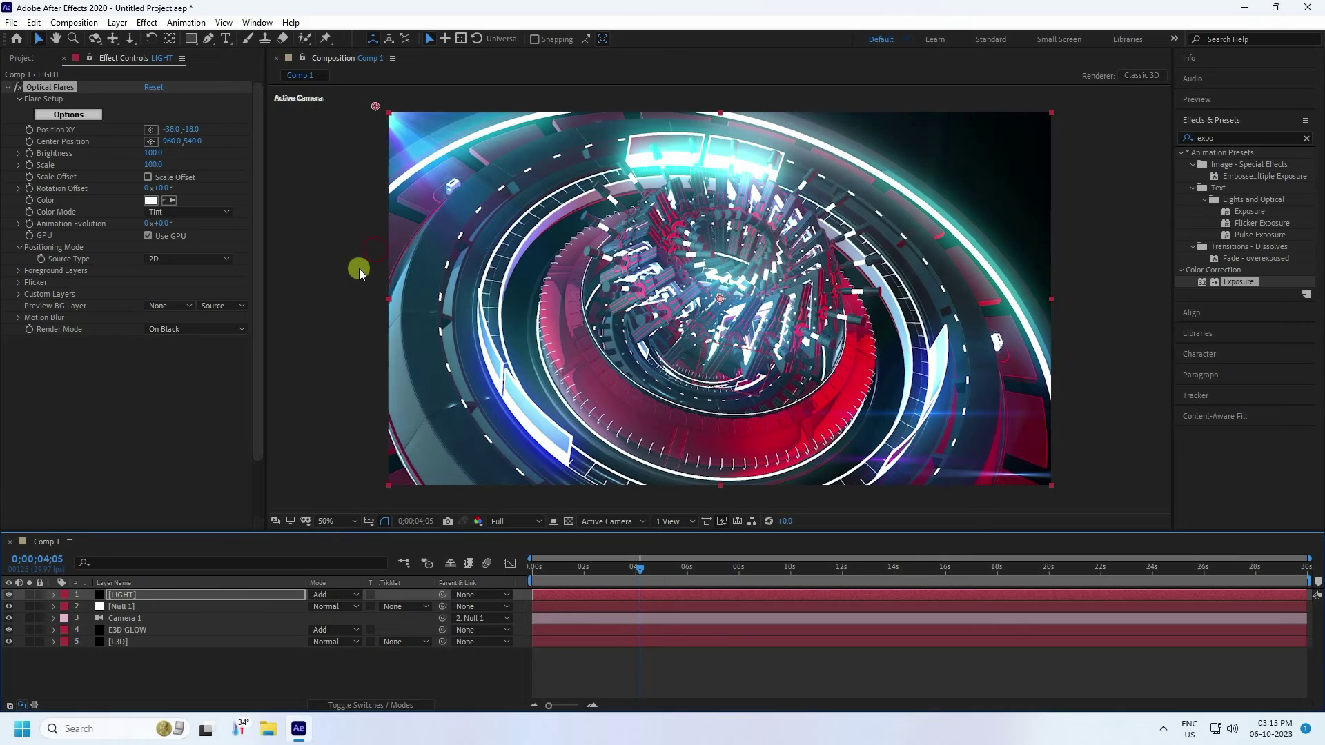
# Step: Set the Optical Flares brightness on the LIGHT layer to 75
pyautogui.click(153, 153)
pyautogui.write('75')
pyautogui.press('Return')
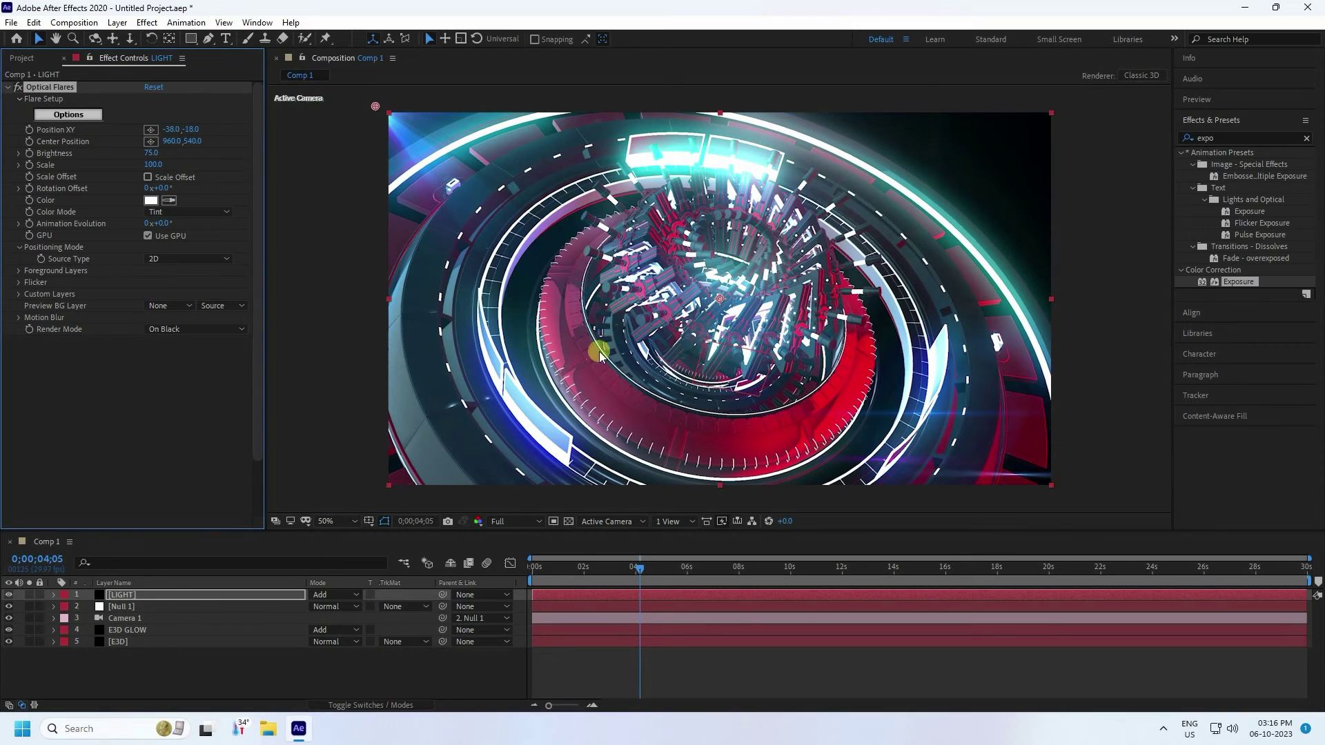
# Step: Create a black 1920 x 1080 solid named LIGHT 2 and apply the Optical Flares effect to it
pyautogui.rightClick(116, 676)
pyautogui.moveTo(152, 522)
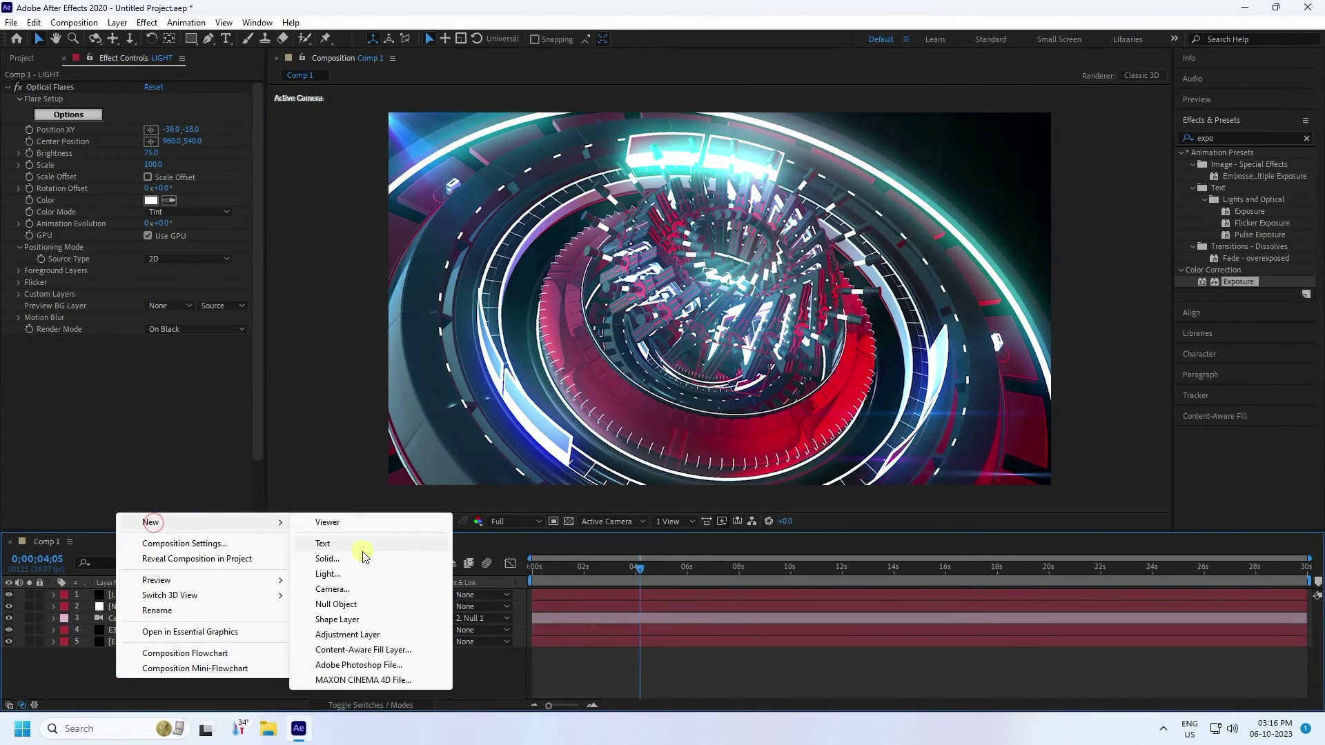
pyautogui.click(326, 559)
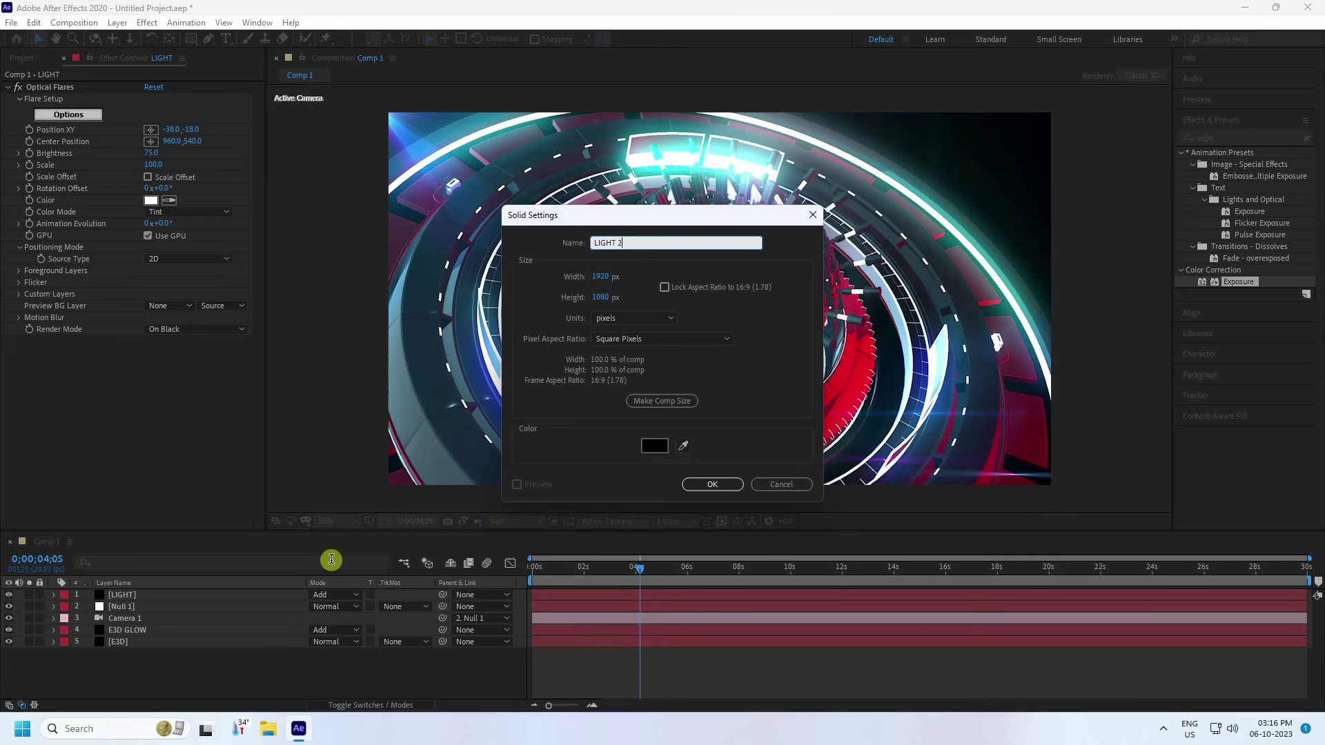
pyautogui.press('Return')
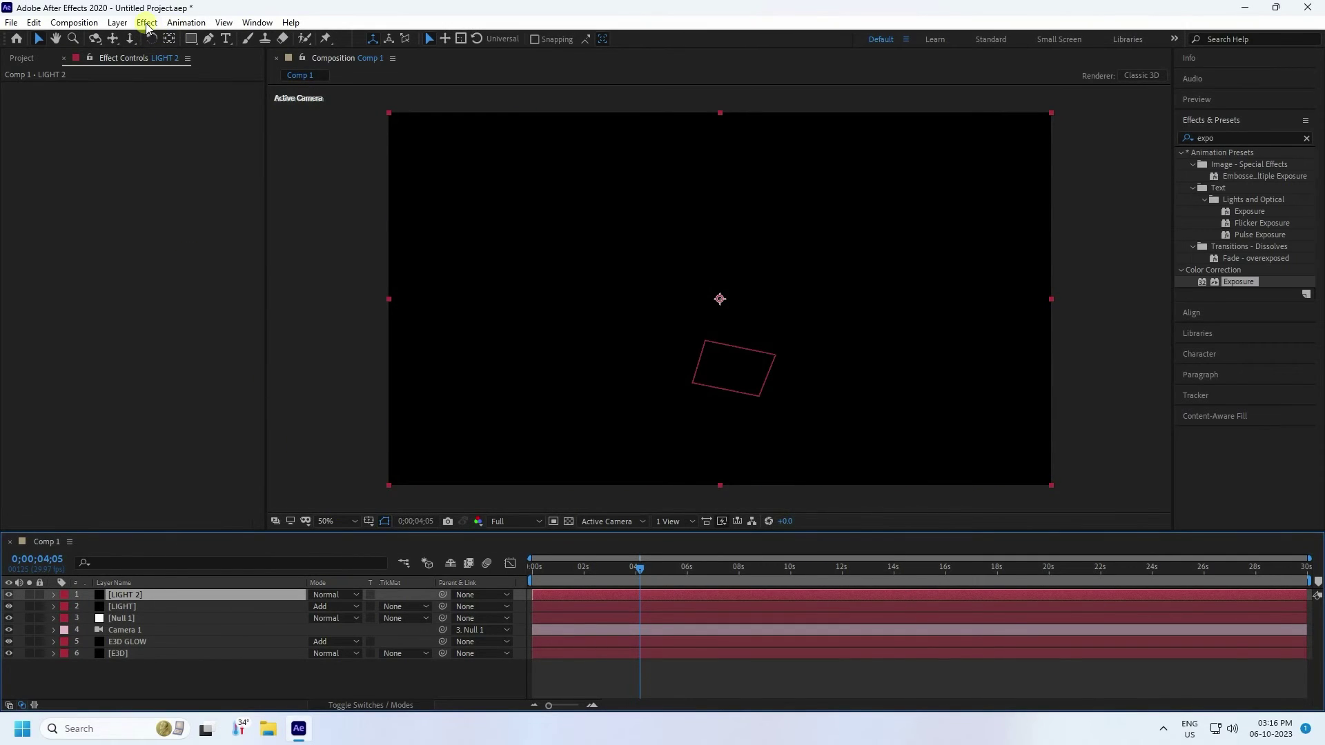
pyautogui.click(147, 23)
pyautogui.moveTo(248, 449)
pyautogui.click(389, 469)
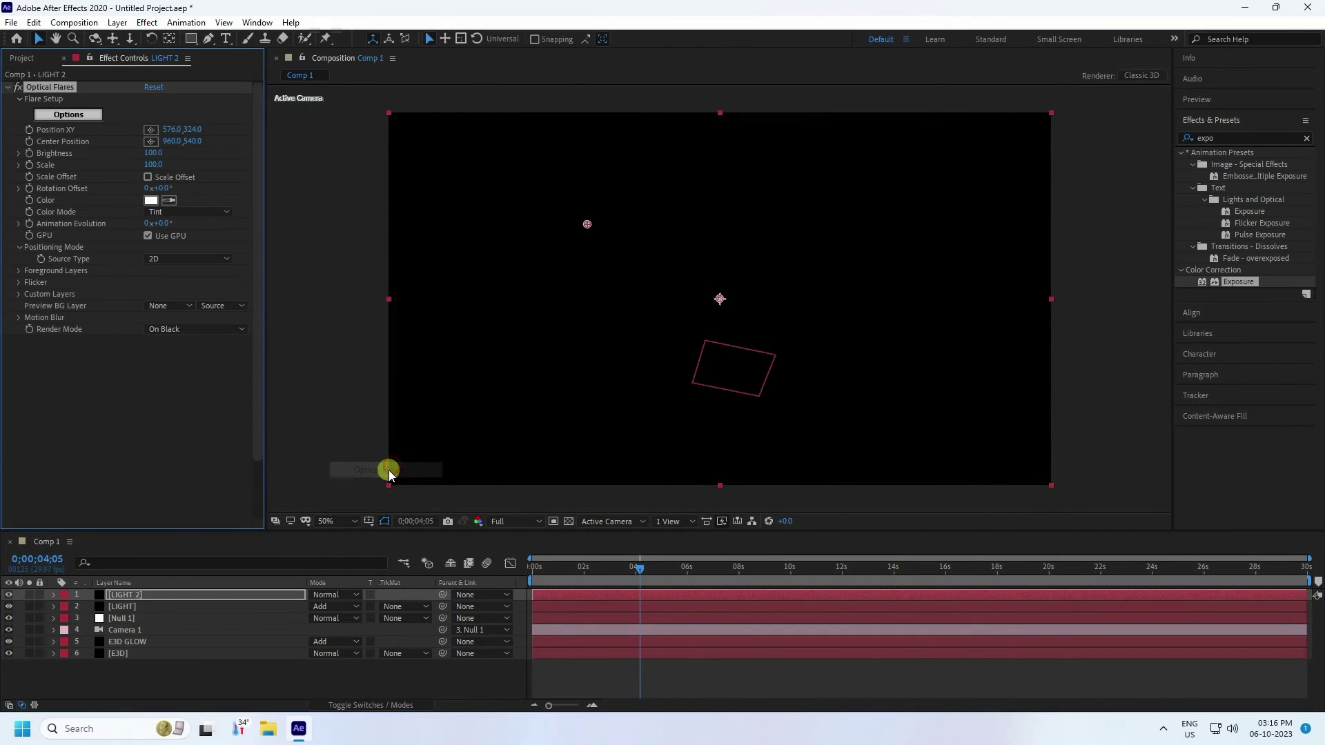
# Step: Load the FDA flare preset from Conspiracy Presets for the LIGHT 2 layer's Optical Flares effect
pyautogui.click(43, 110)
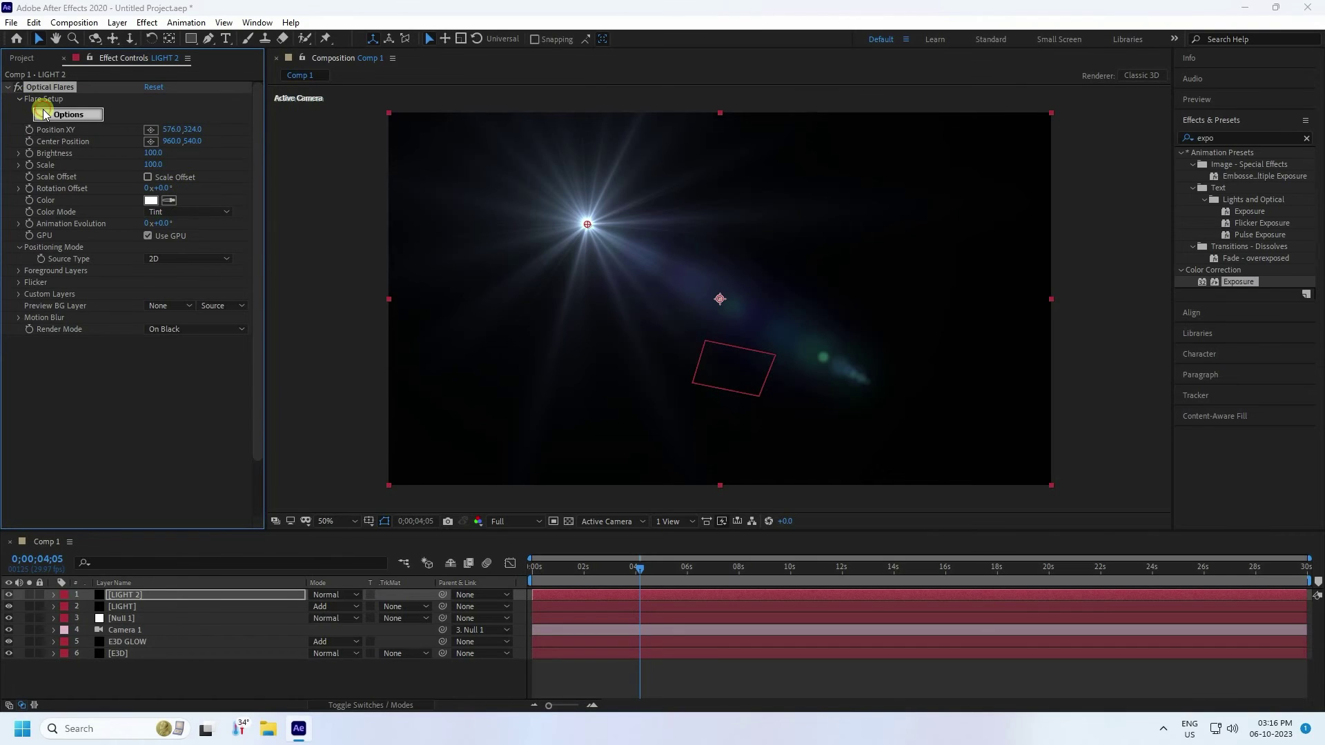
pyautogui.click(875, 428)
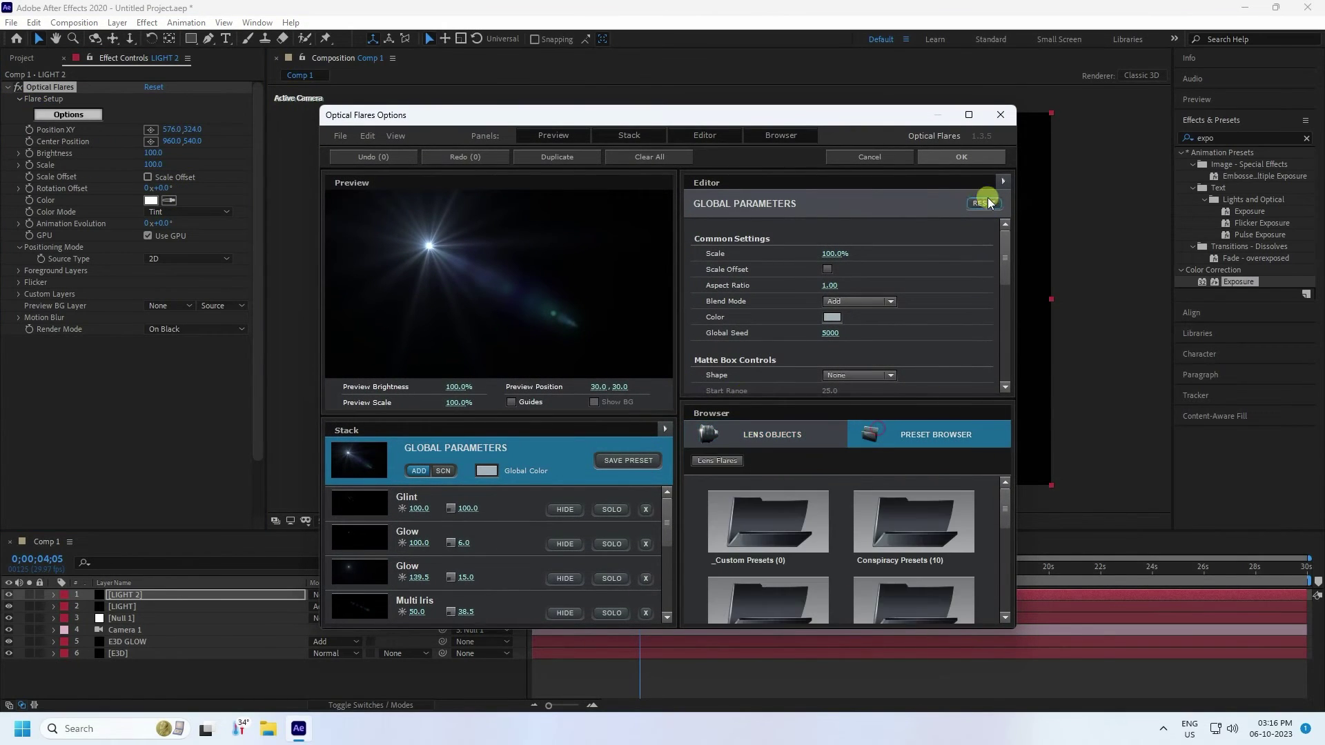
pyautogui.click(975, 117)
pyautogui.doubleClick(1041, 505)
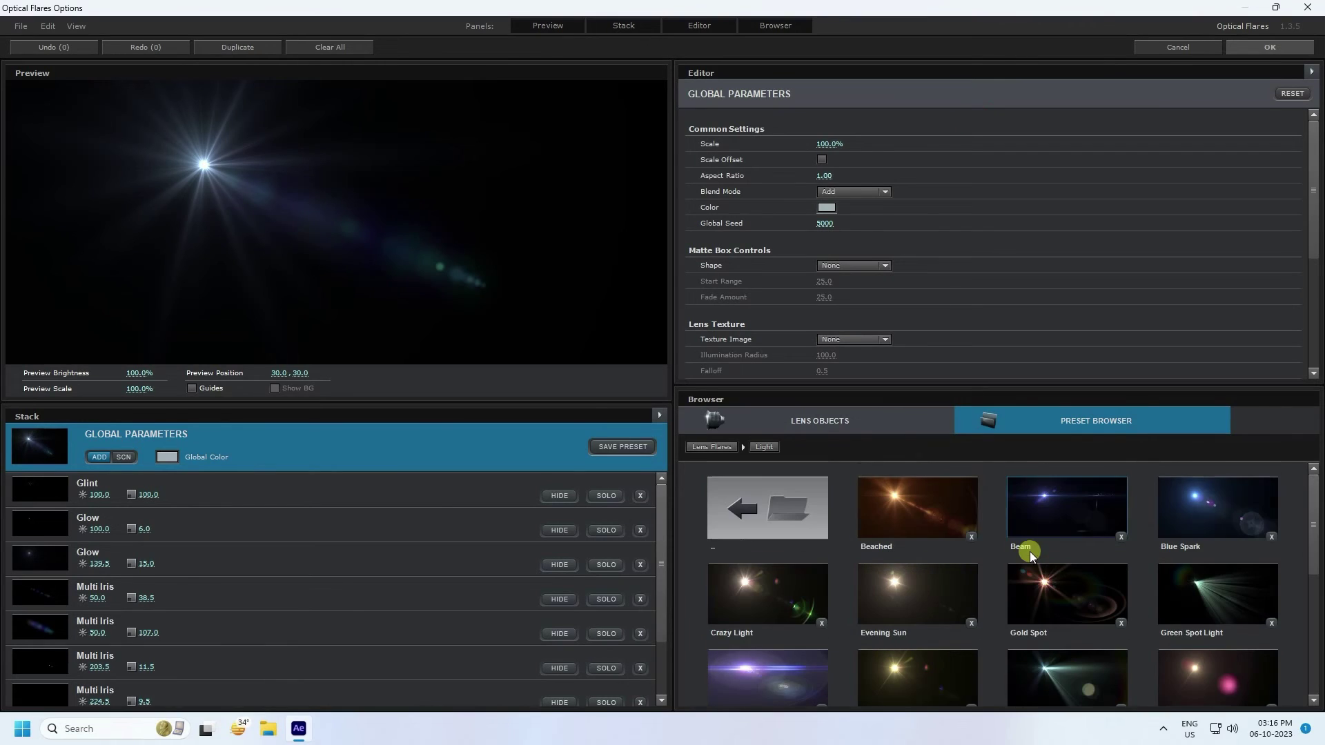
pyautogui.doubleClick(781, 494)
pyautogui.doubleClick(974, 524)
pyautogui.scroll(-1, 964, 559)
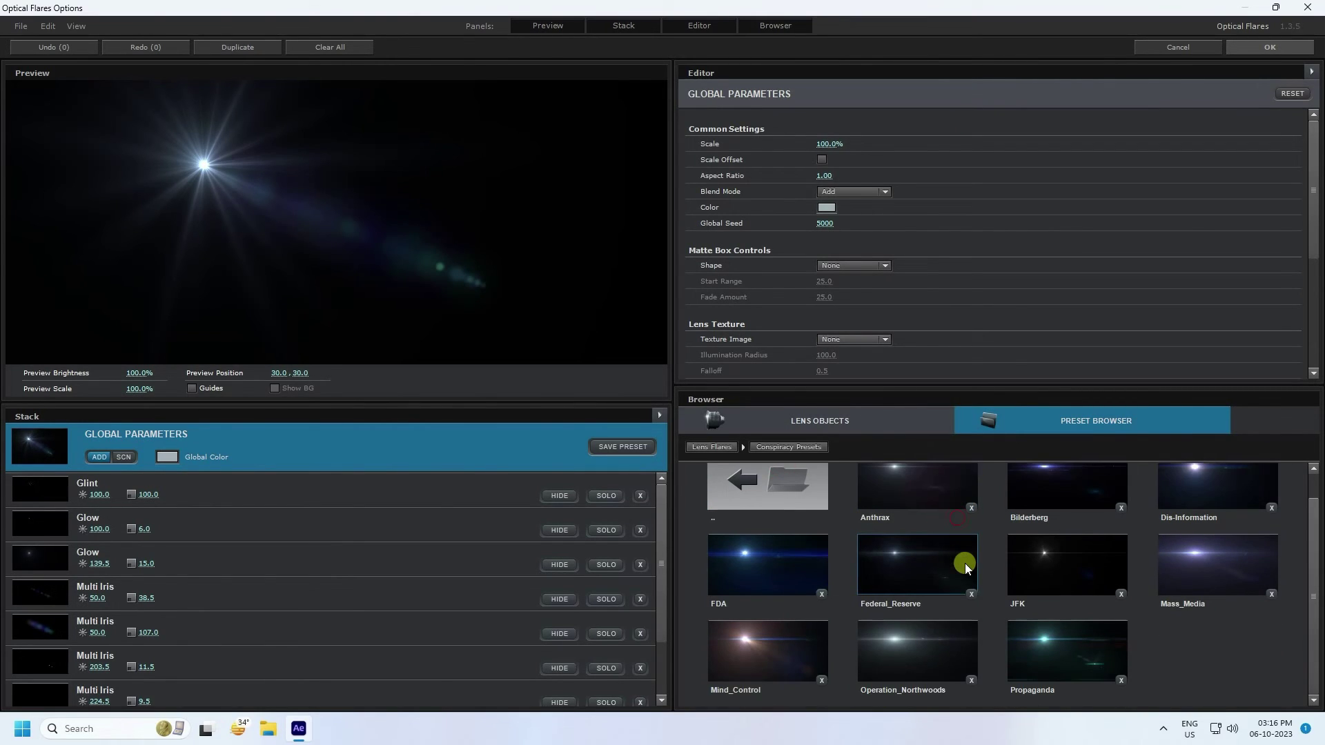
pyautogui.click(765, 560)
pyautogui.click(1269, 47)
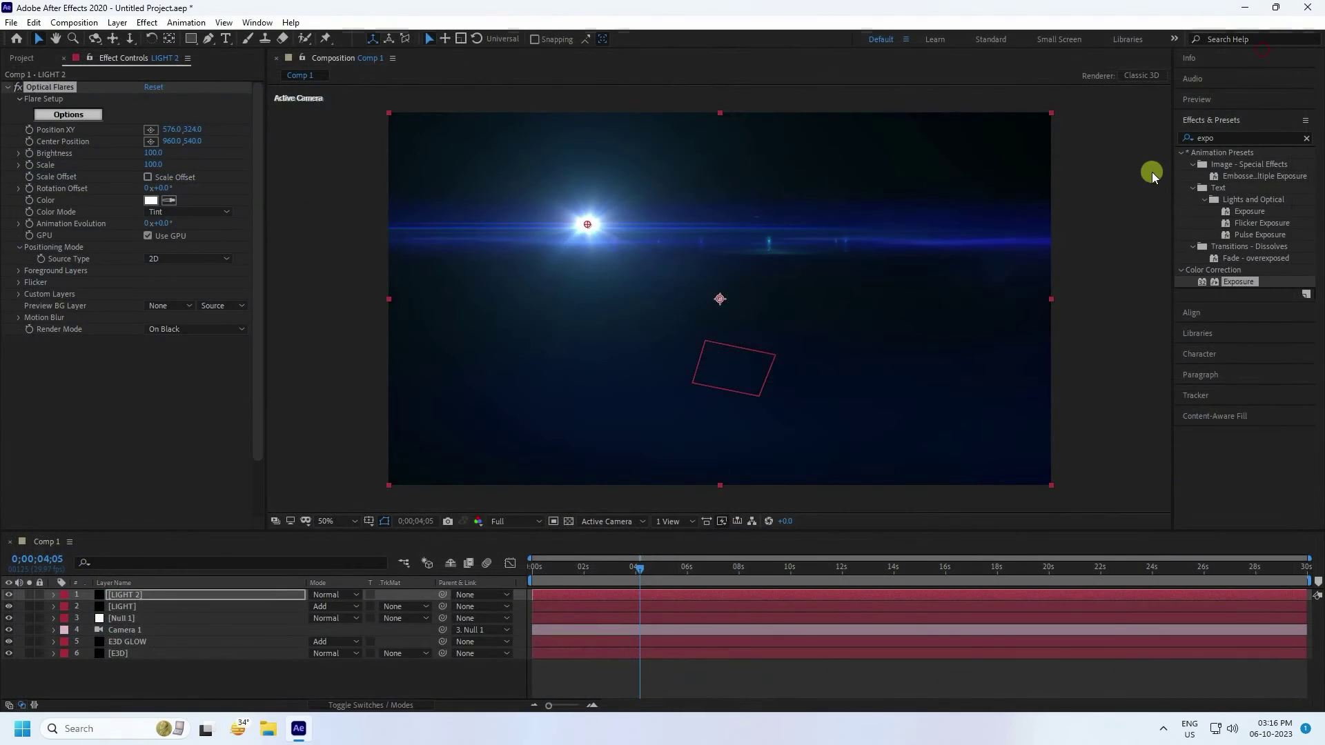
# Step: Move the LIGHT 2 flare outside the frame's lower-right corner, at about 1990, 1064, and set the layer's blending mode to Add
pyautogui.moveTo(590, 229); pyautogui.dragTo(1078, 479)
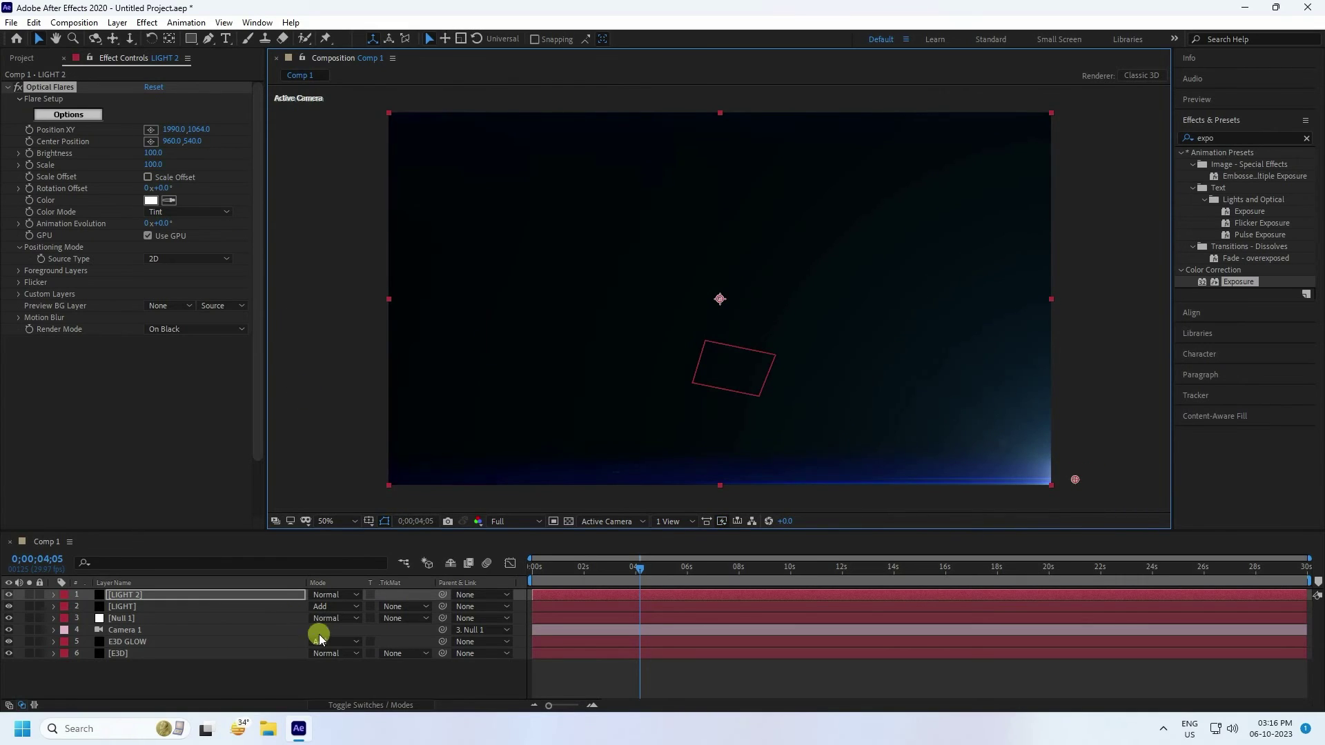
pyautogui.click(336, 594)
pyautogui.click(377, 247)
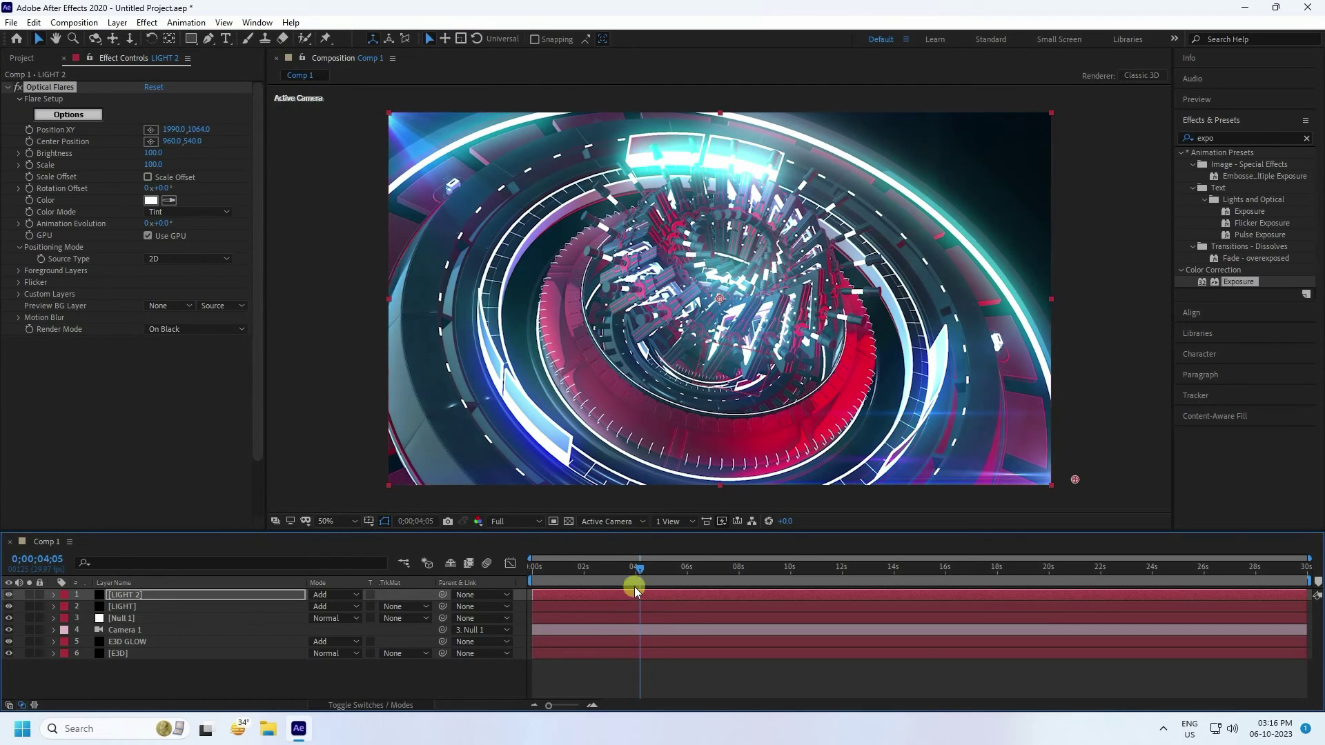
# Step: Preview the composition from the first frame and scale the composition view to fit its viewer
pyautogui.moveTo(635, 572); pyautogui.dragTo(510, 574)
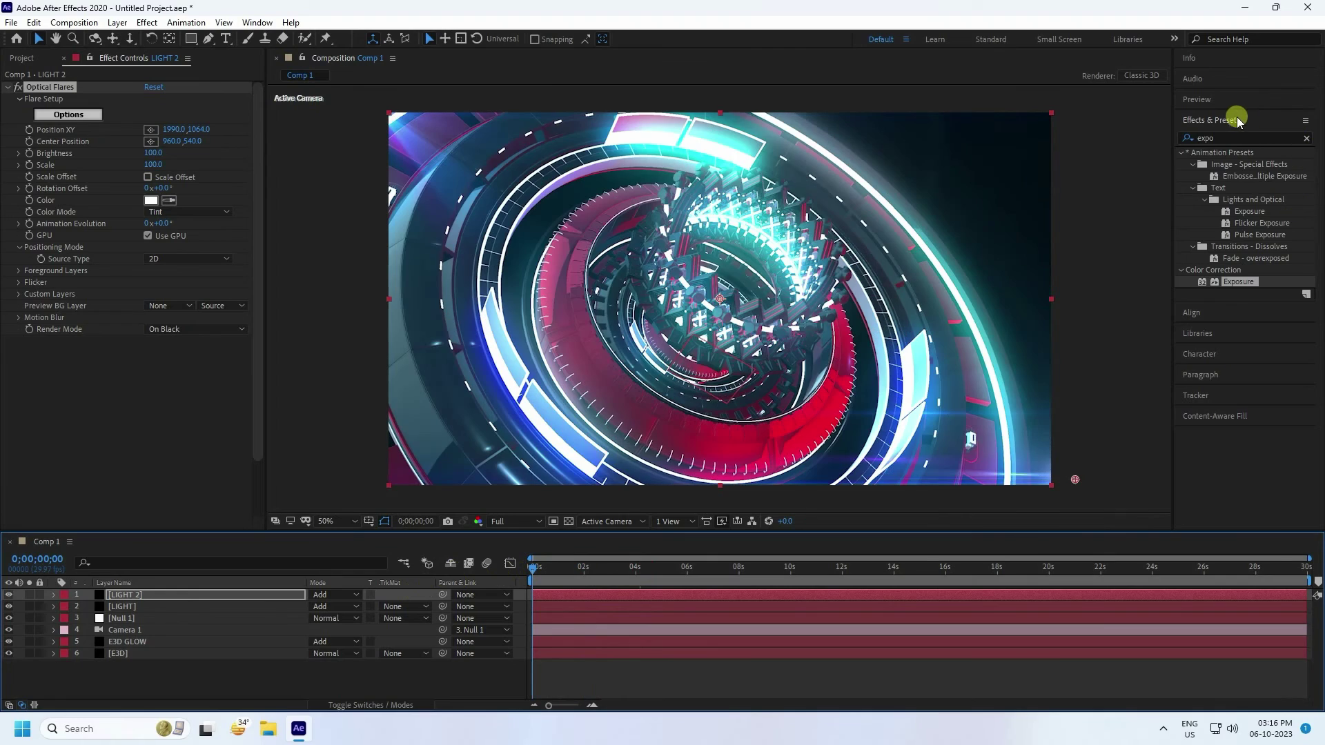
pyautogui.click(1213, 99)
pyautogui.click(1243, 118)
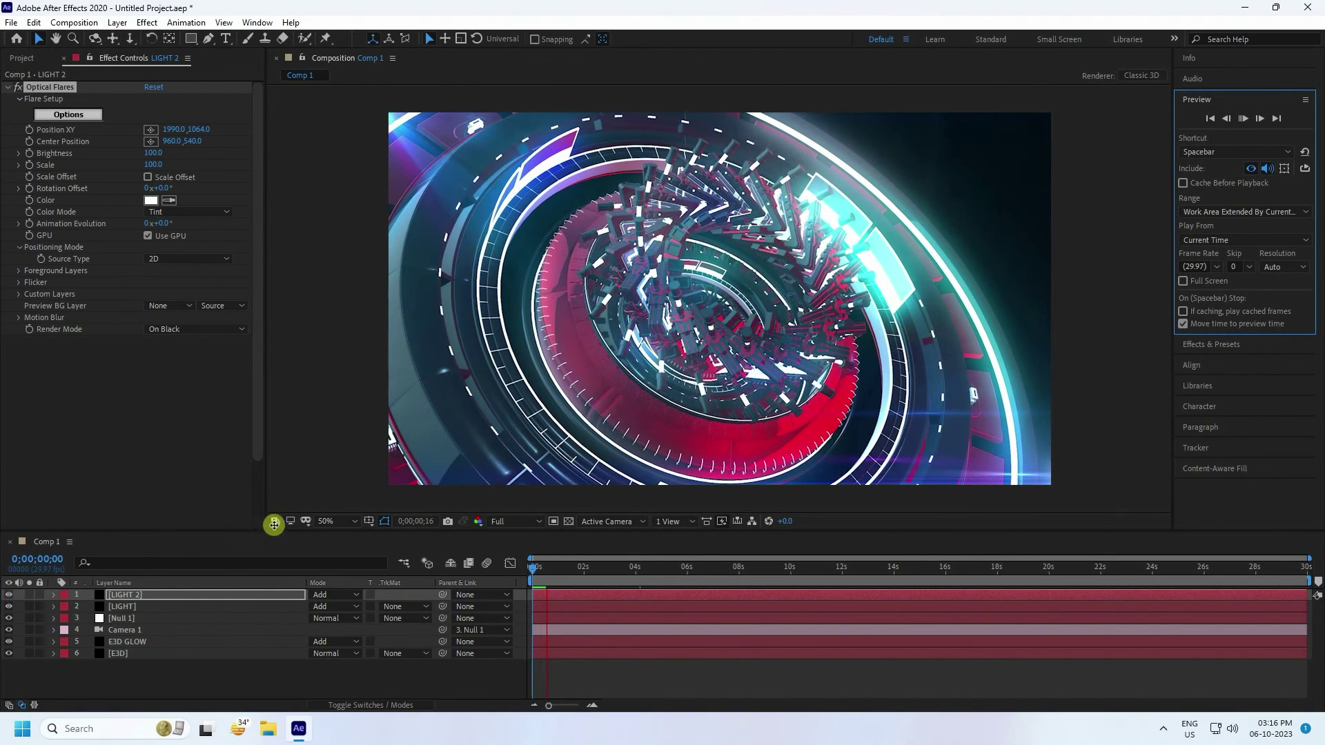
pyautogui.click(324, 518)
pyautogui.click(354, 289)
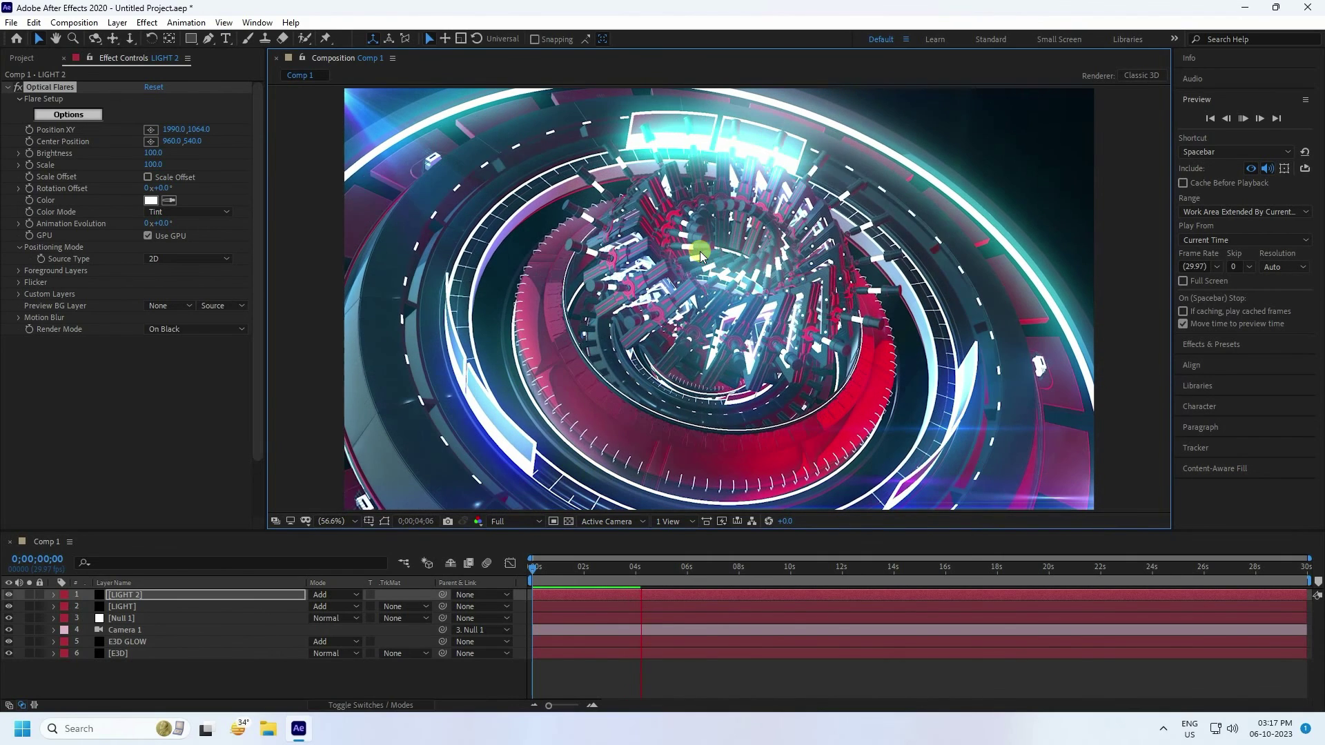
# Step: Turn on depth of field for Camera 1, with an aperture of 100 pixels and a focus distance of 1200 pixels
pyautogui.click(53, 629)
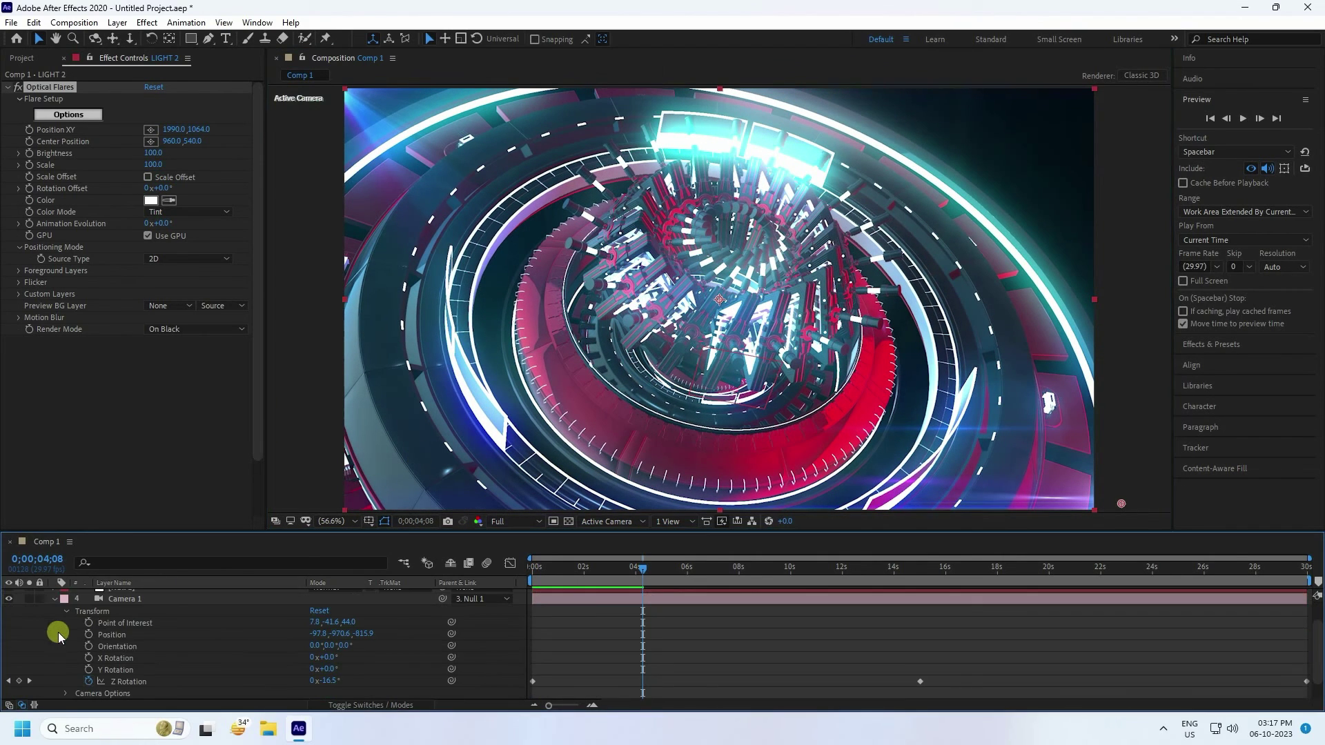
pyautogui.click(66, 611)
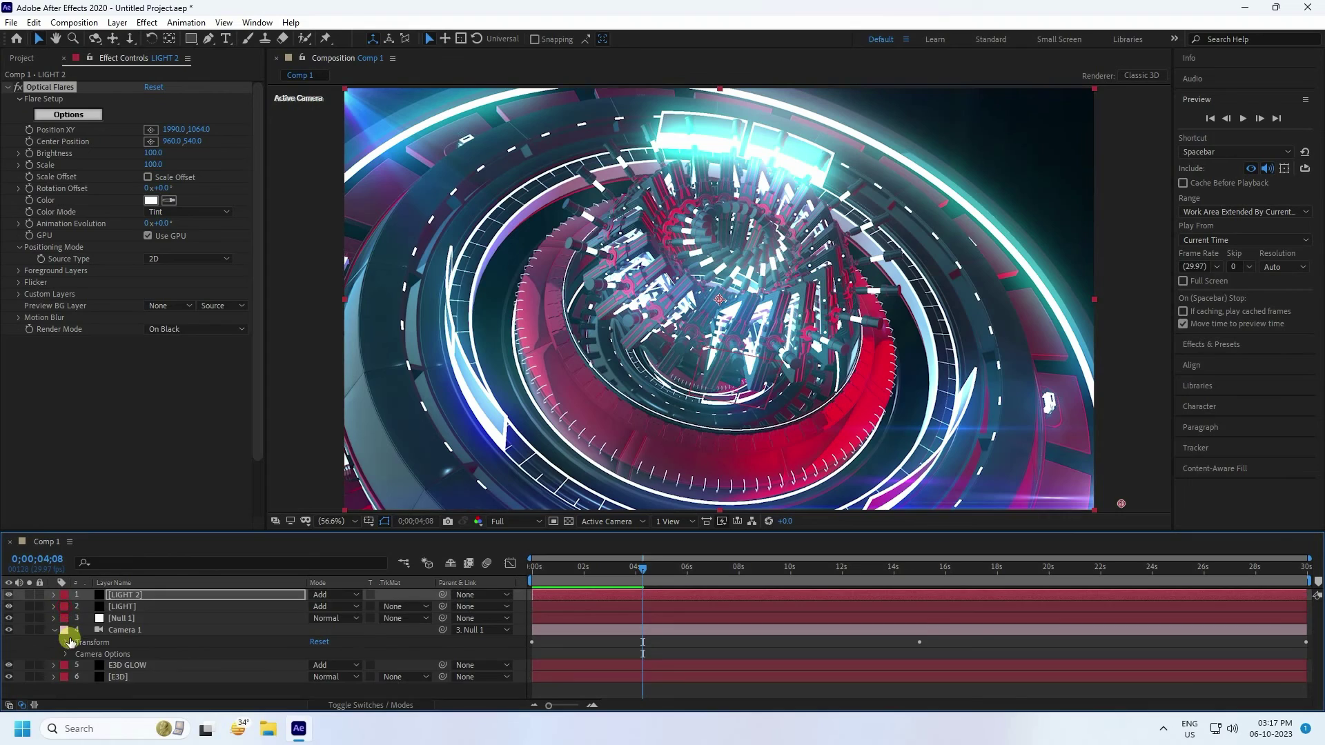
pyautogui.click(66, 653)
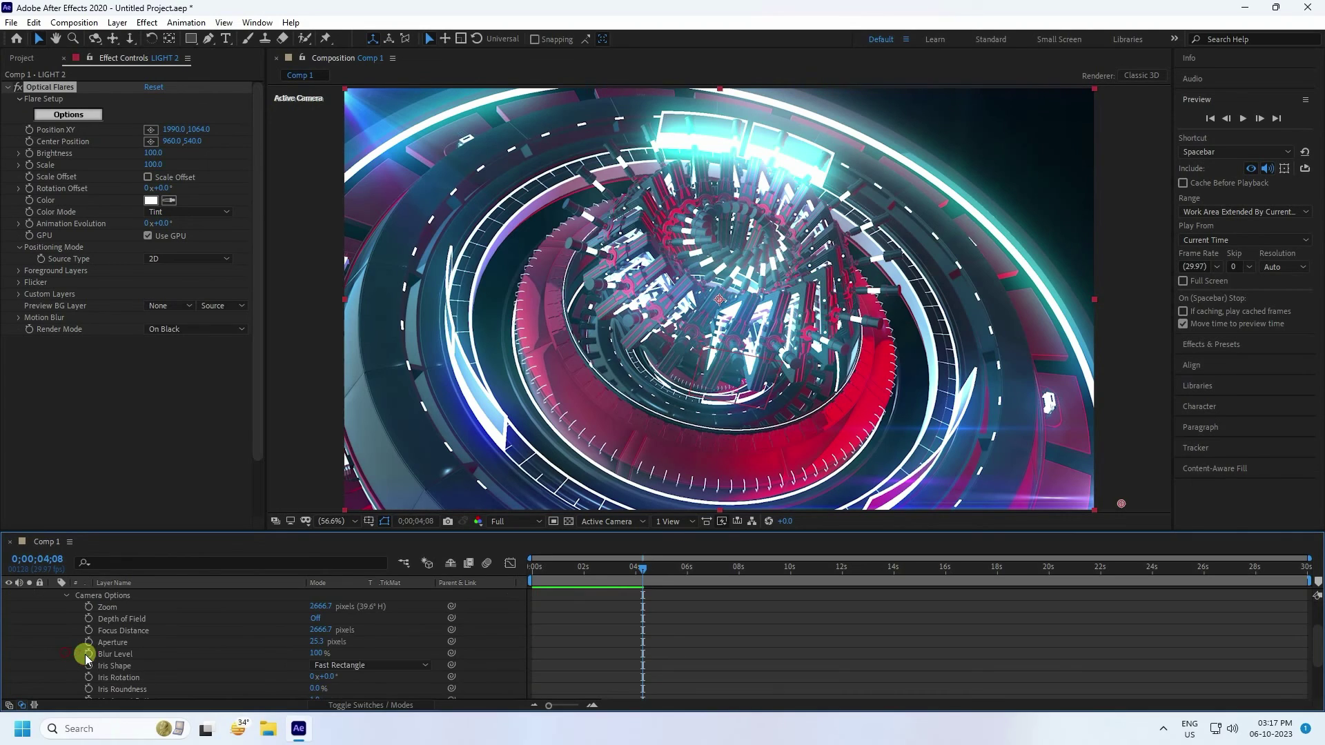
pyautogui.click(315, 618)
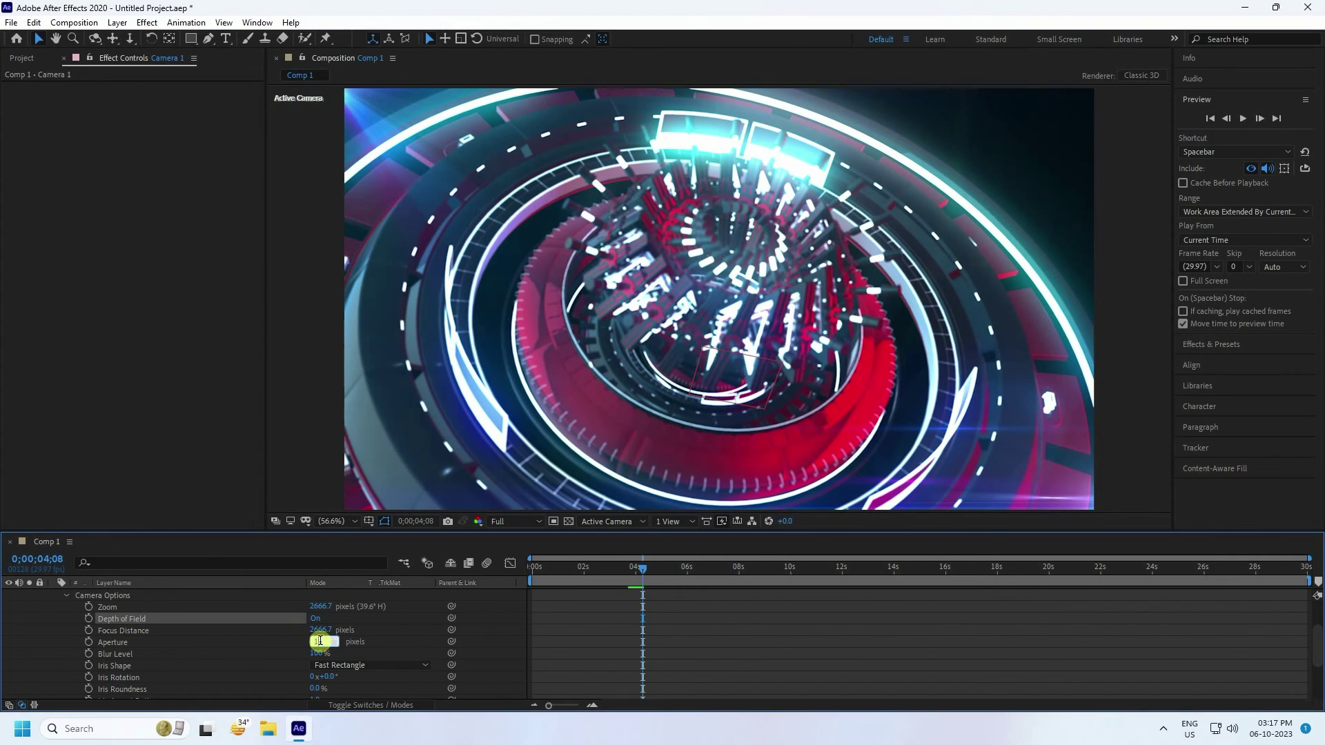
pyautogui.press('Return')
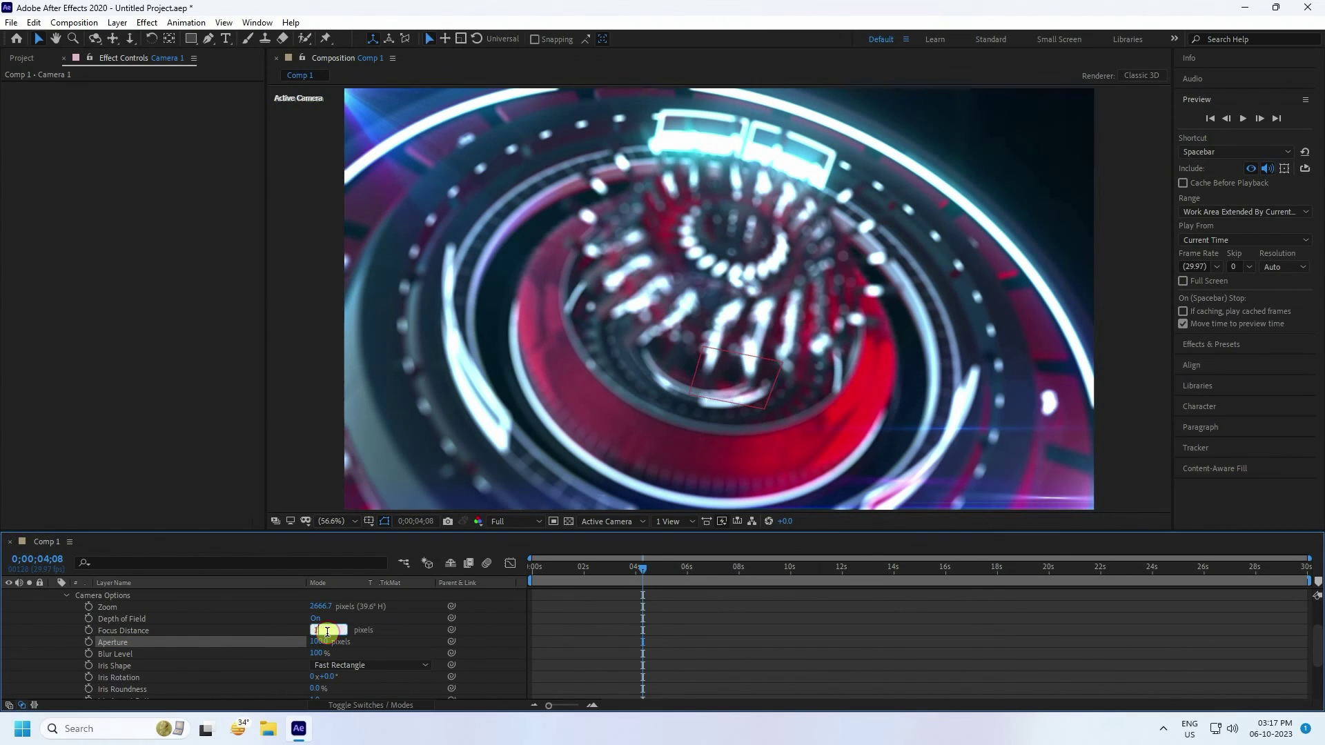
pyautogui.press('Return')
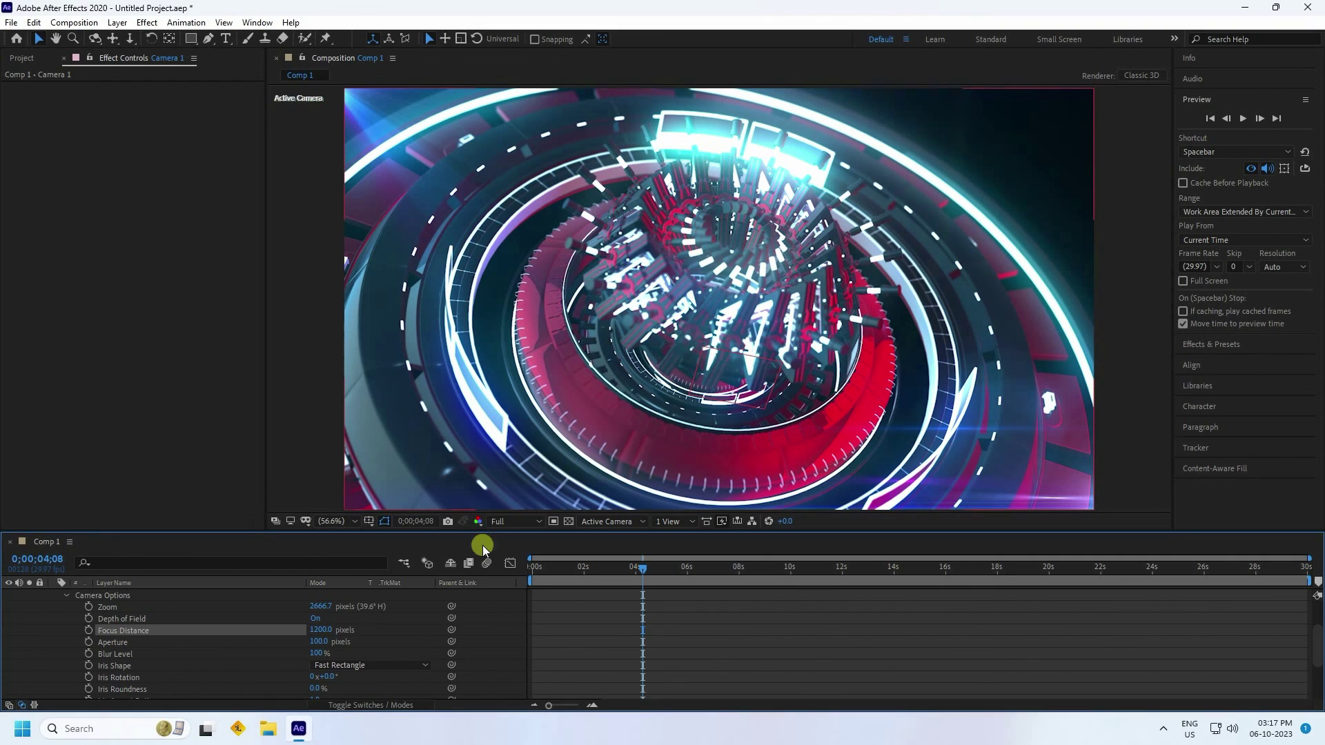
pyautogui.scroll(2, 90, 628)
pyautogui.click(53, 630)
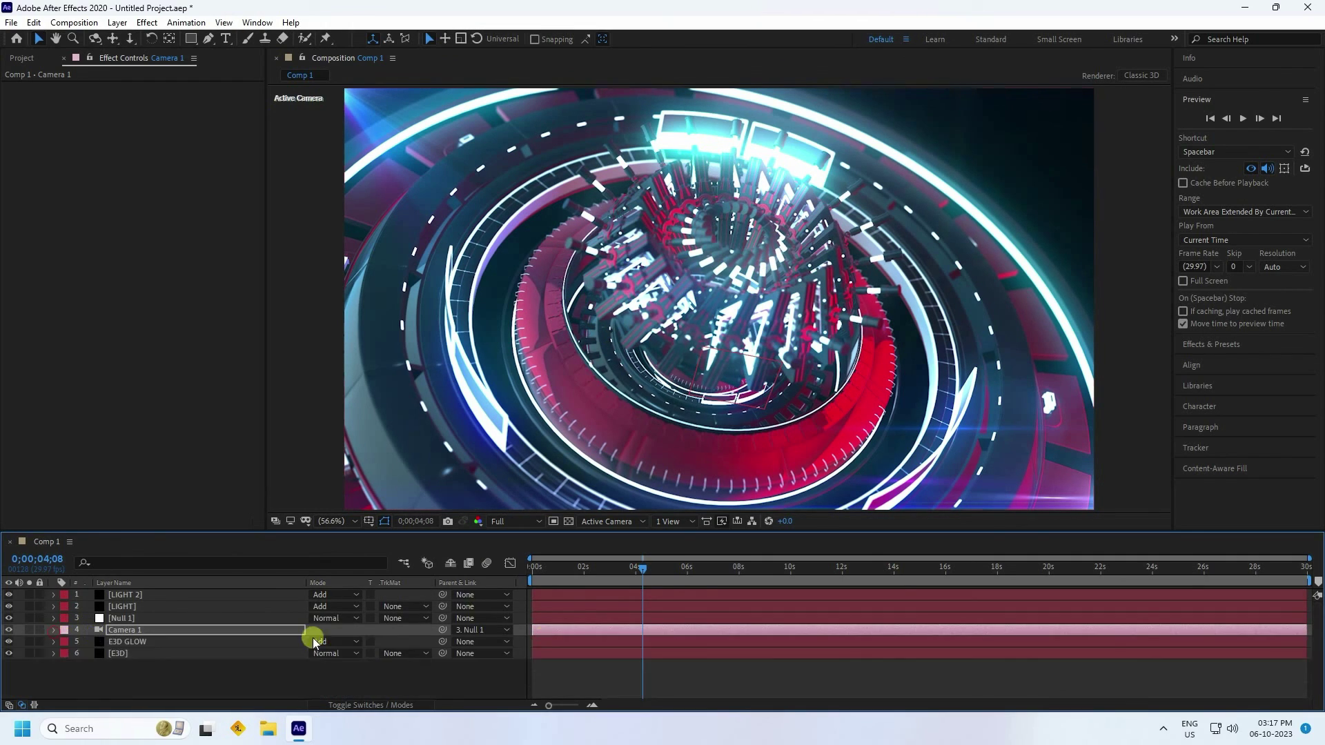
# Step: Play the composition from the first frame to review the camera's depth of field
pyautogui.moveTo(642, 566); pyautogui.dragTo(496, 566)
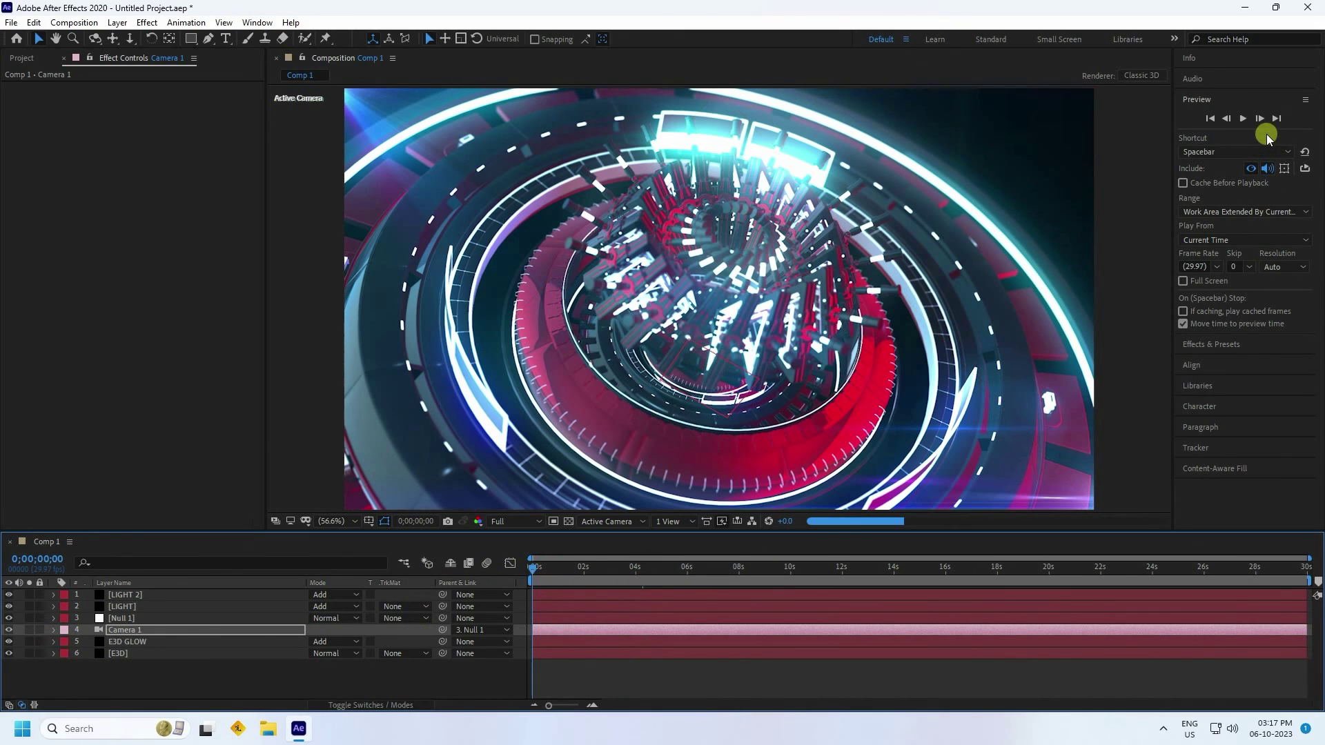
pyautogui.click(1243, 118)
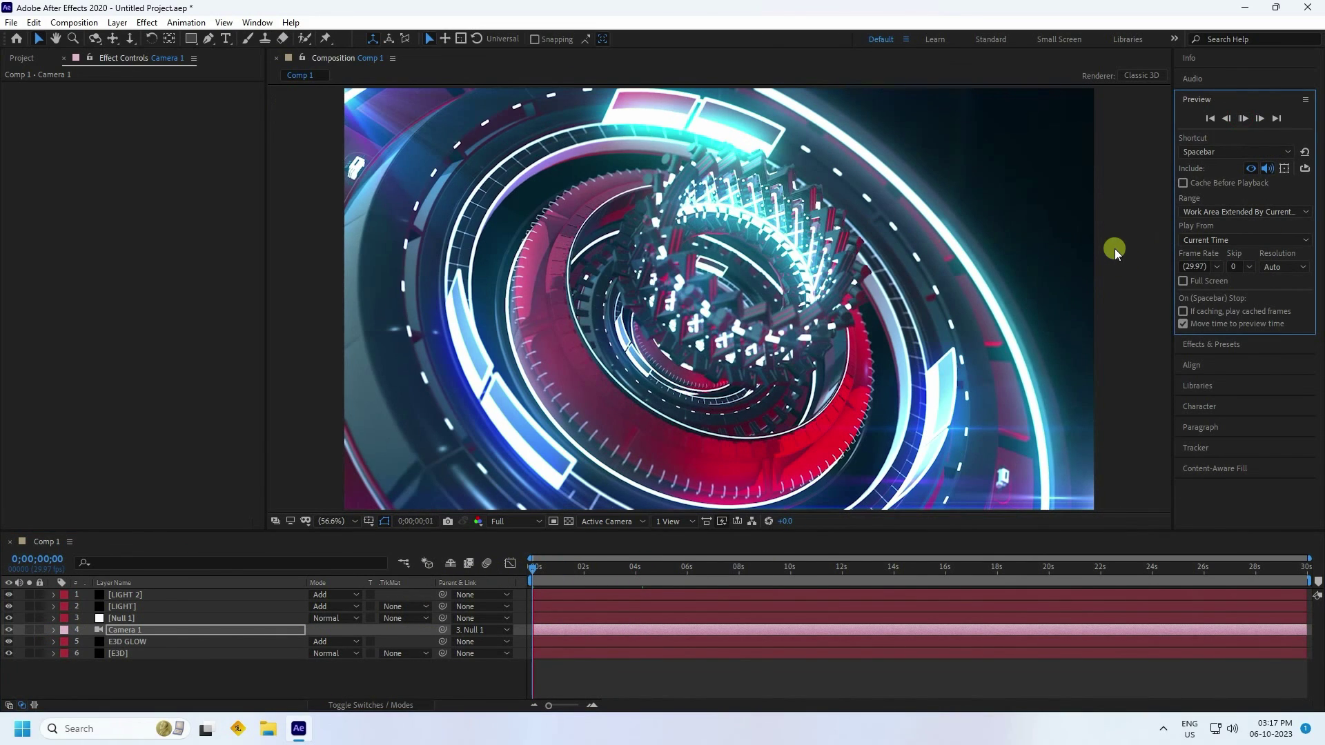